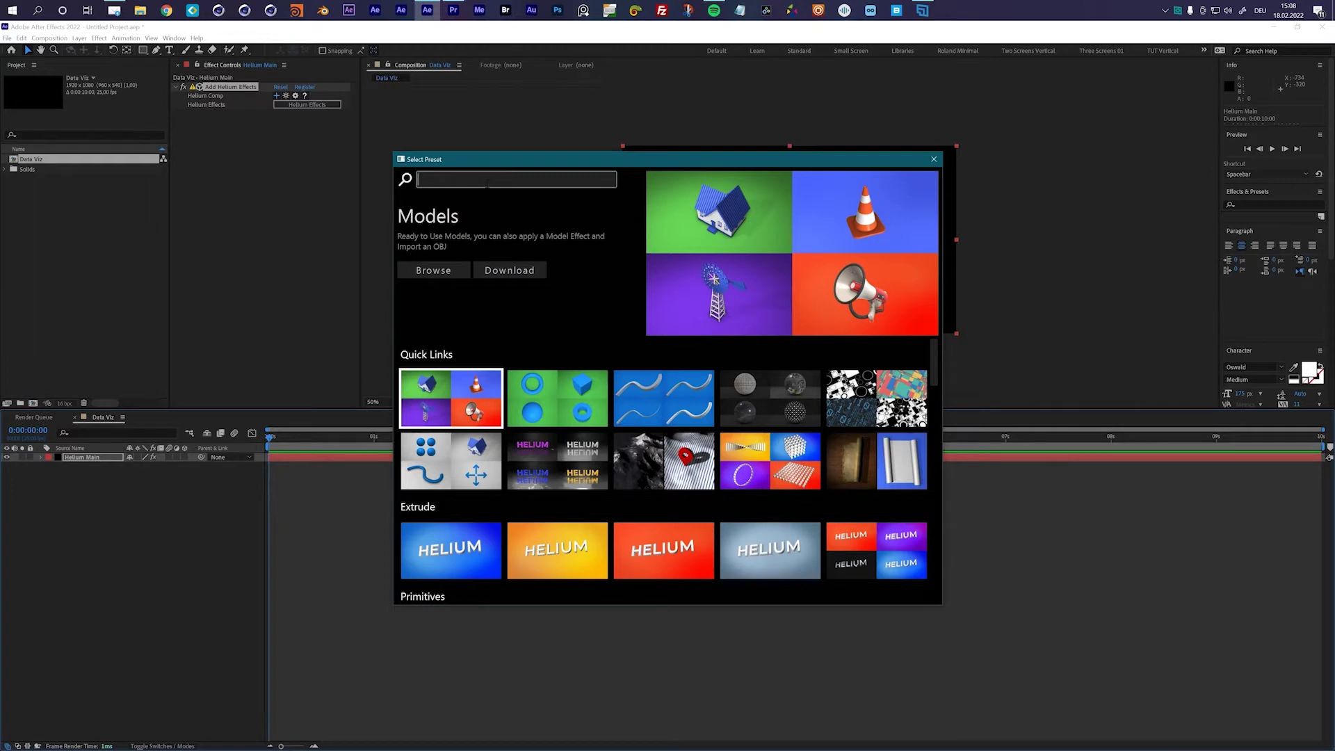
Search the presets for "cloner" and apply the Simple Cloner preset to the Helium layer
scroll(645, 419, "down", 5)
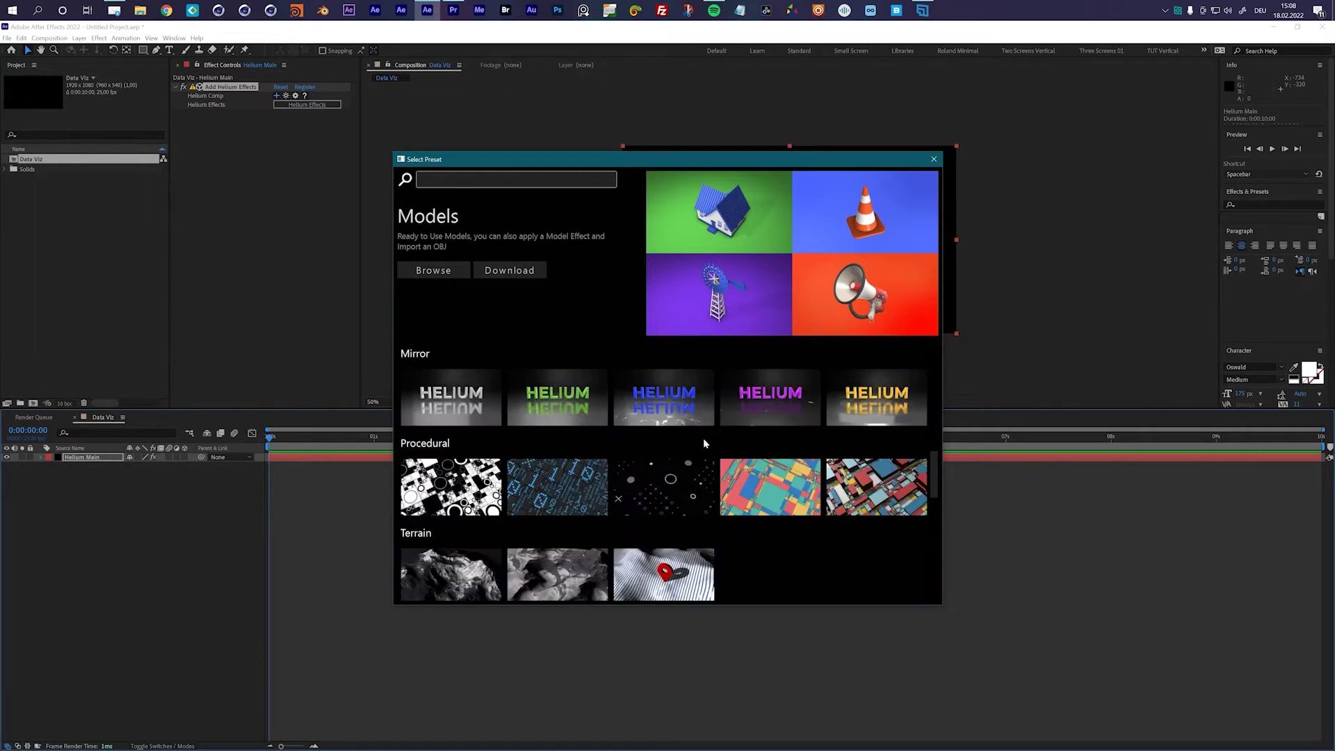
scroll(696, 462, "down", 5)
scroll(673, 471, "up", 5)
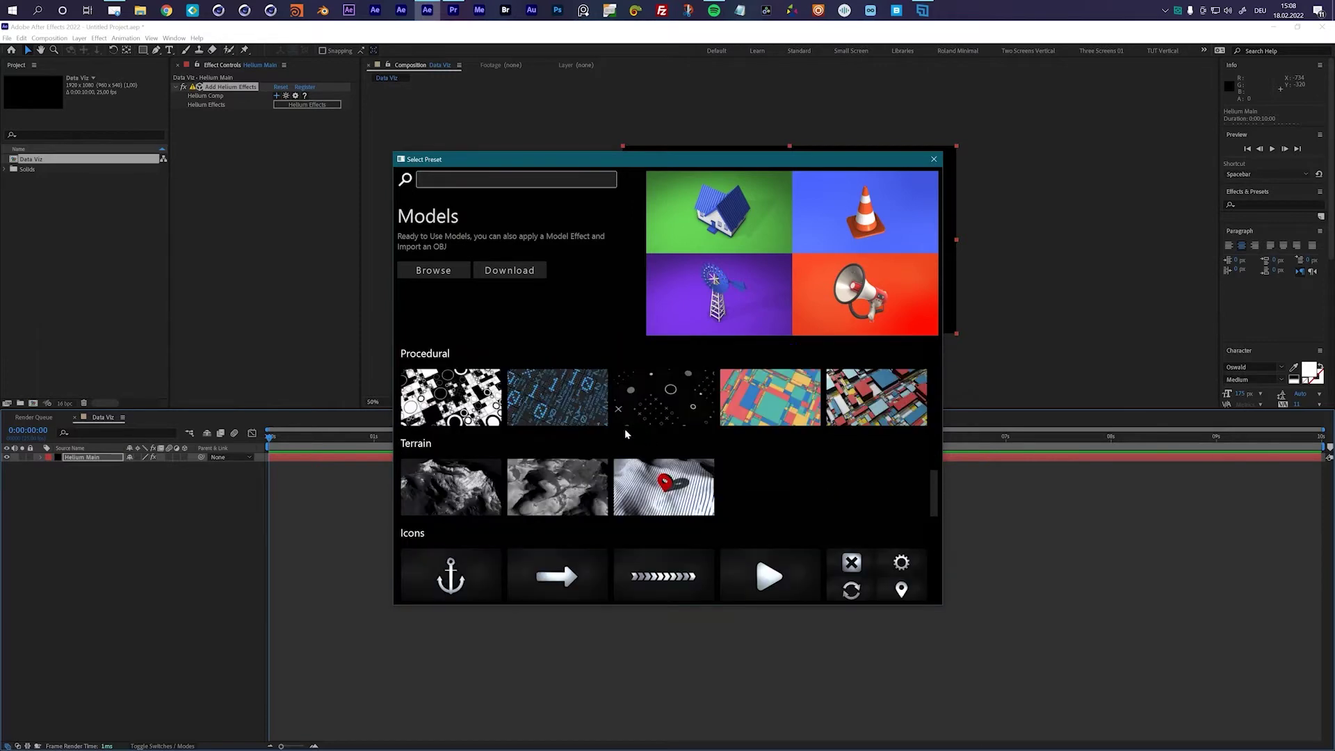
scroll(648, 441, "up", 4)
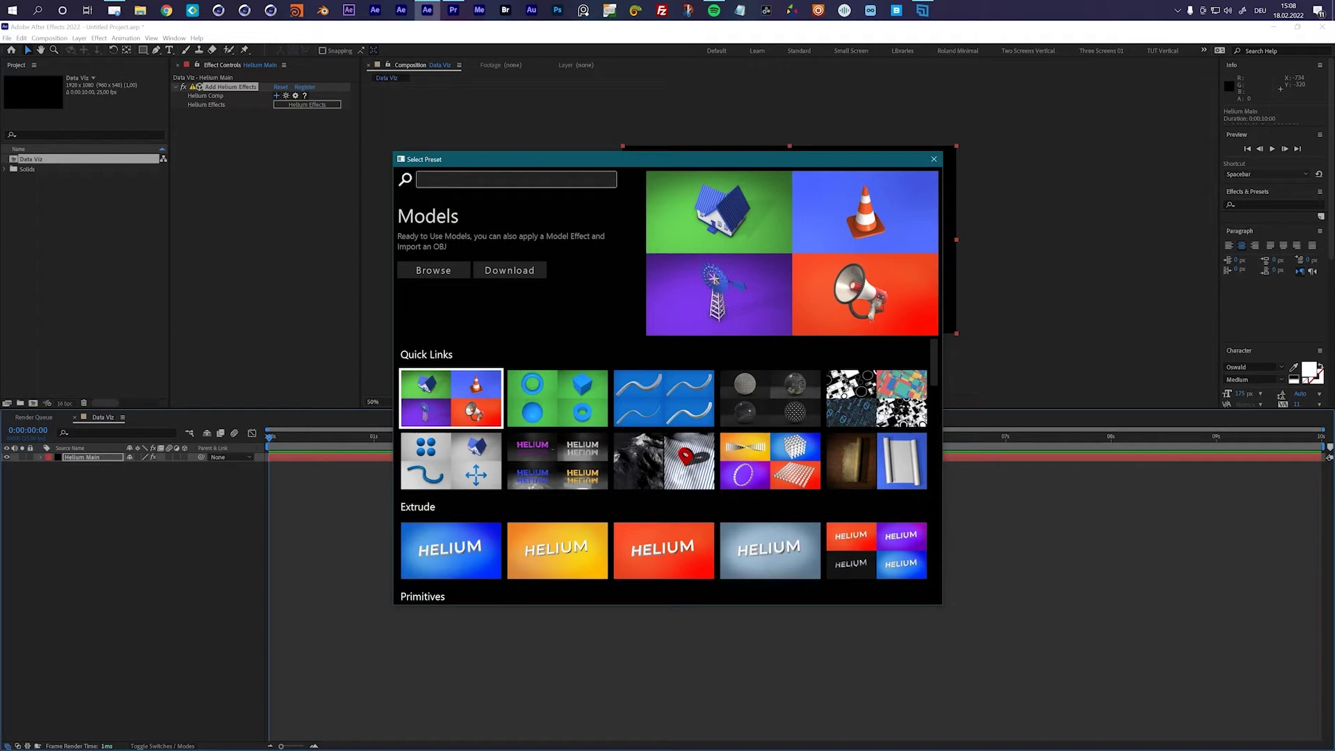
type("cloner")
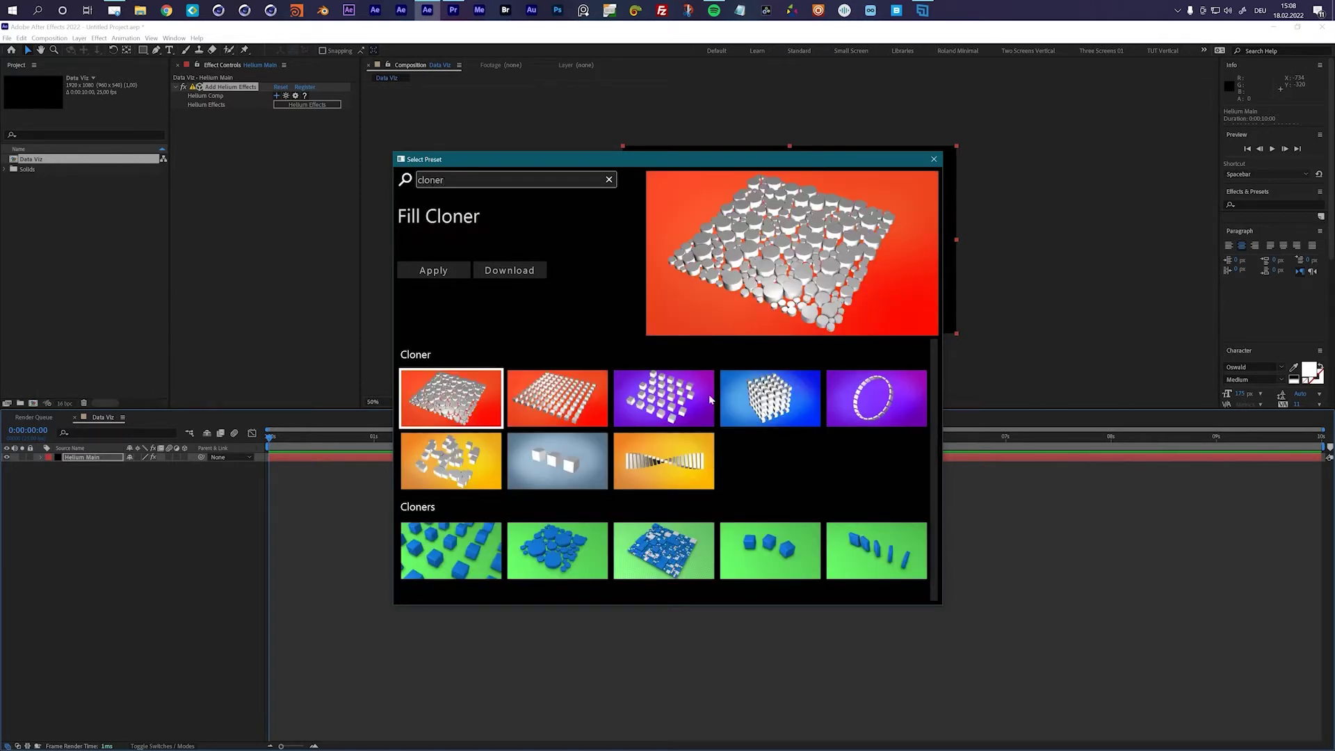
left_click(555, 459)
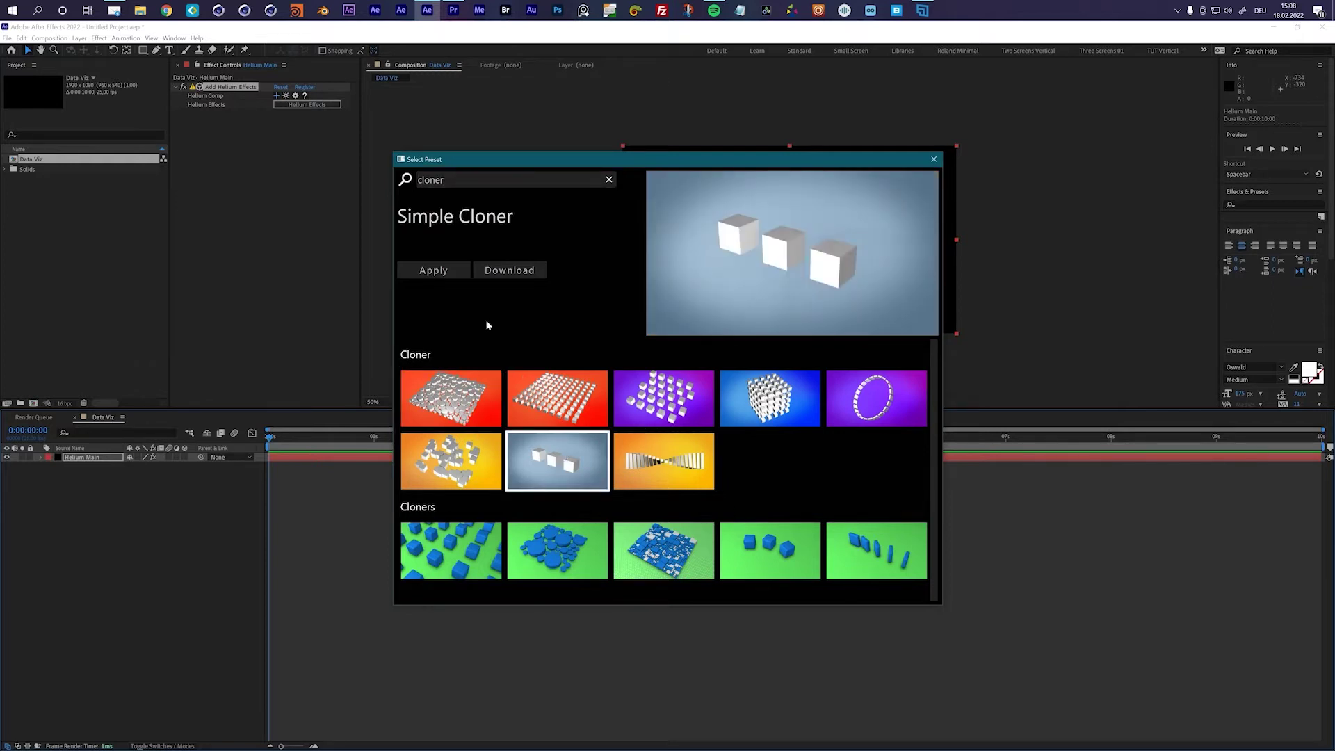
left_click(432, 270)
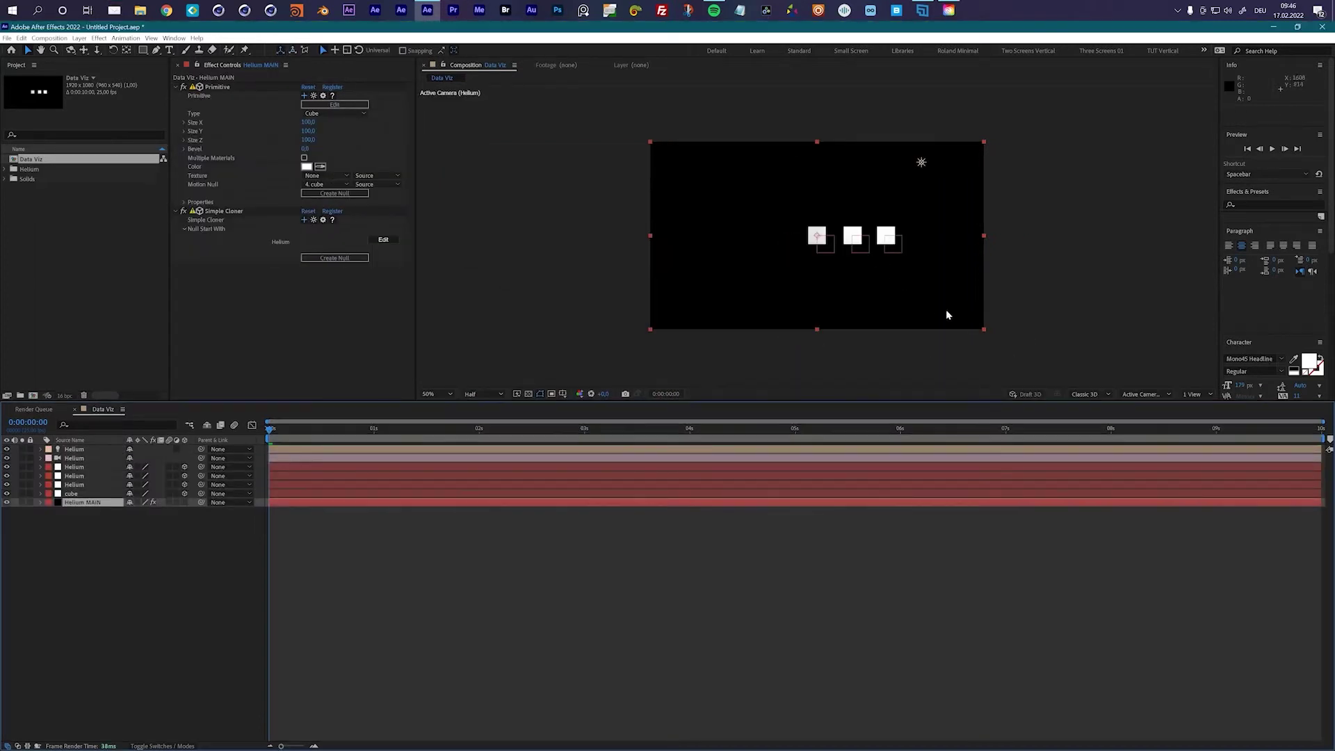
Switch the composition viewer to Custom View 1 and bring the row of cubes closer
left_click(1144, 394)
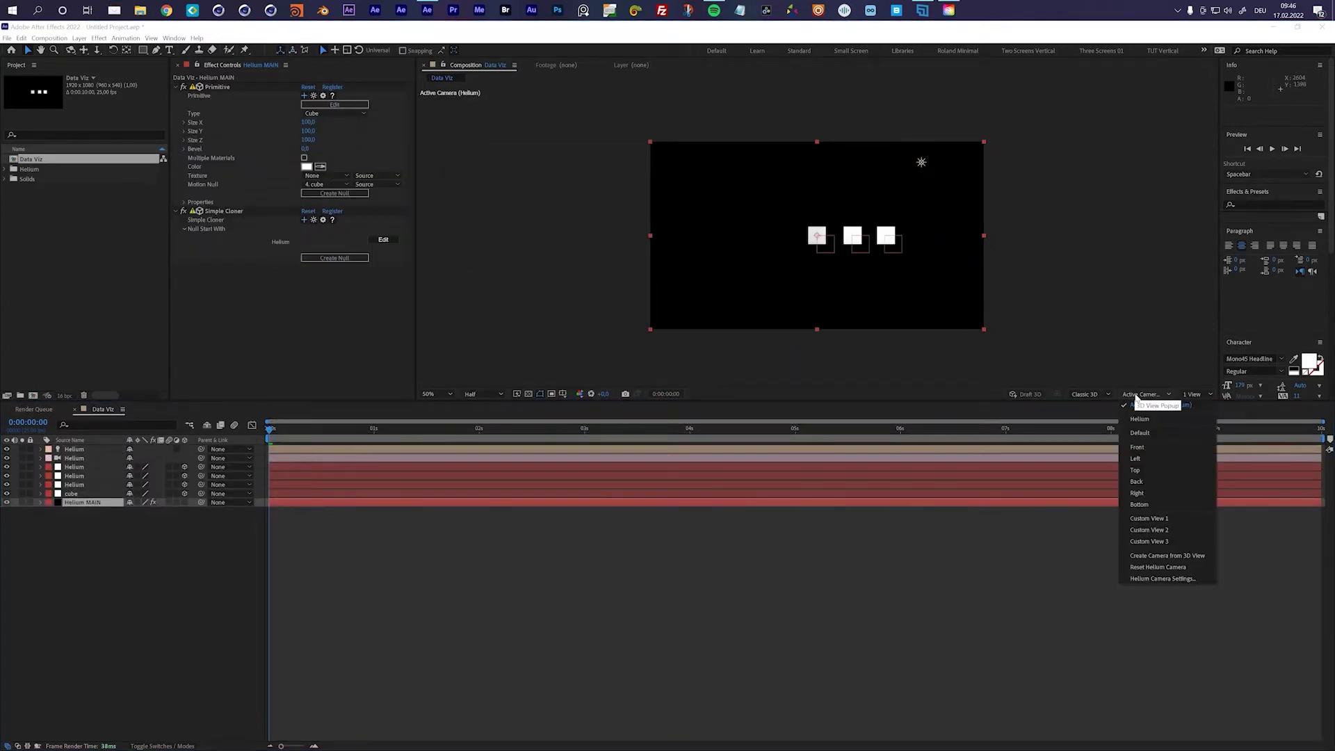
left_click(1157, 520)
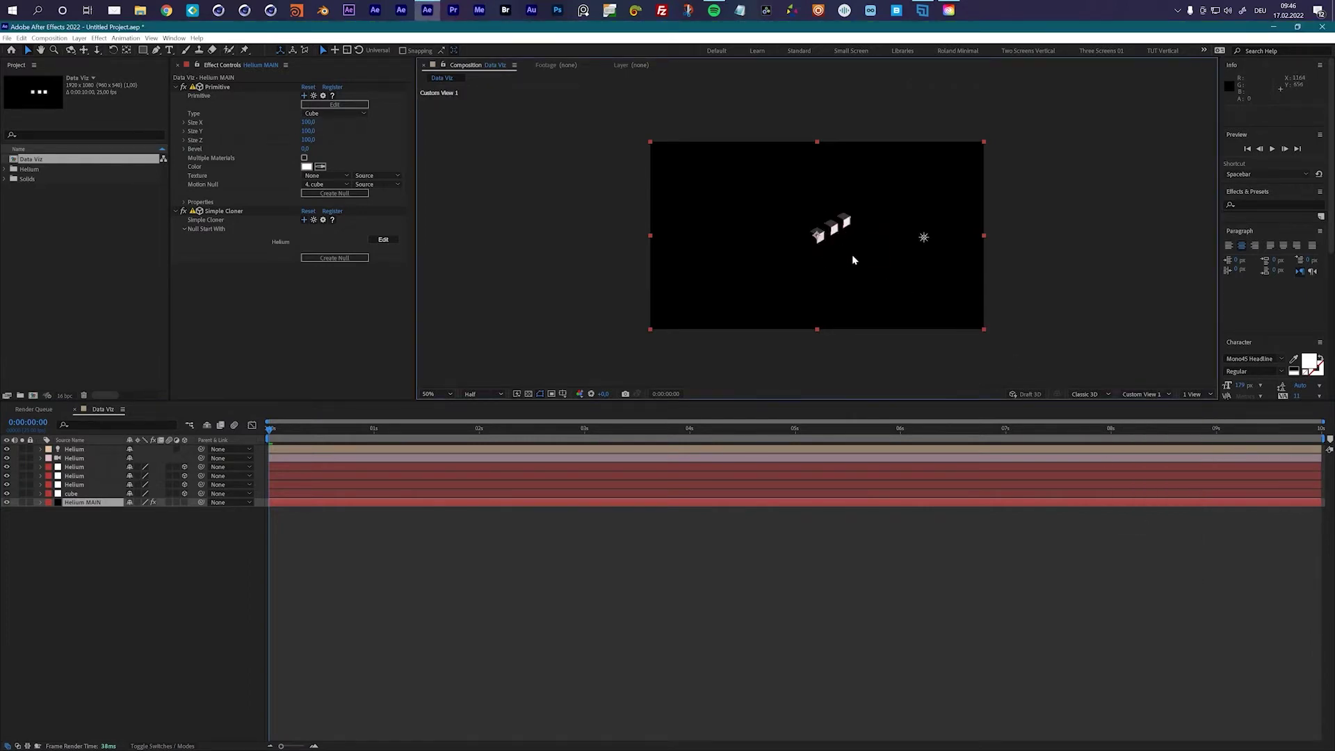
key("c")
key("c")
key("c")
mouse_move(838, 258)
left_mouse_down()
mouse_move(865, 247)
mouse_move(832, 236)
mouse_move(818, 251)
left_mouse_up()
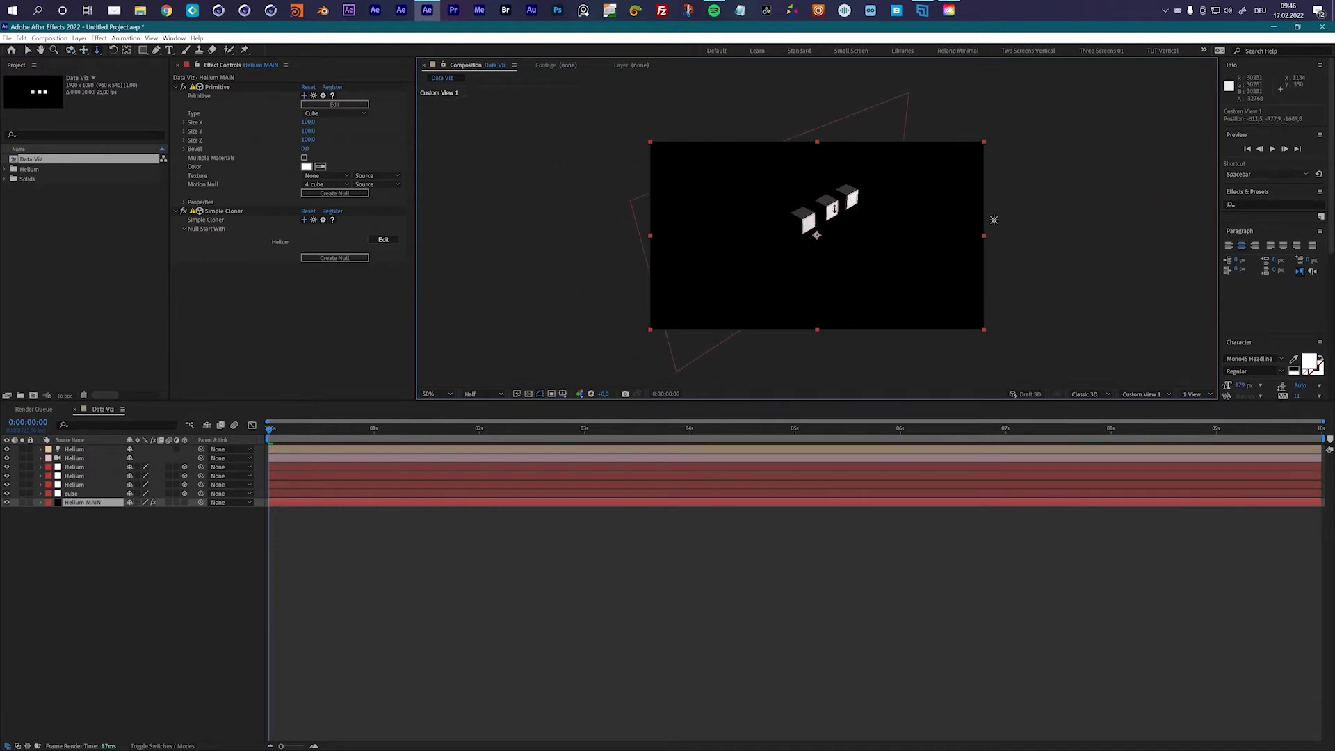
Examine the Primitive and Simple Cloner effects on the Helium MAIN layer and the Helium nulls that control the cubes
left_click(96, 502)
left_click(216, 88)
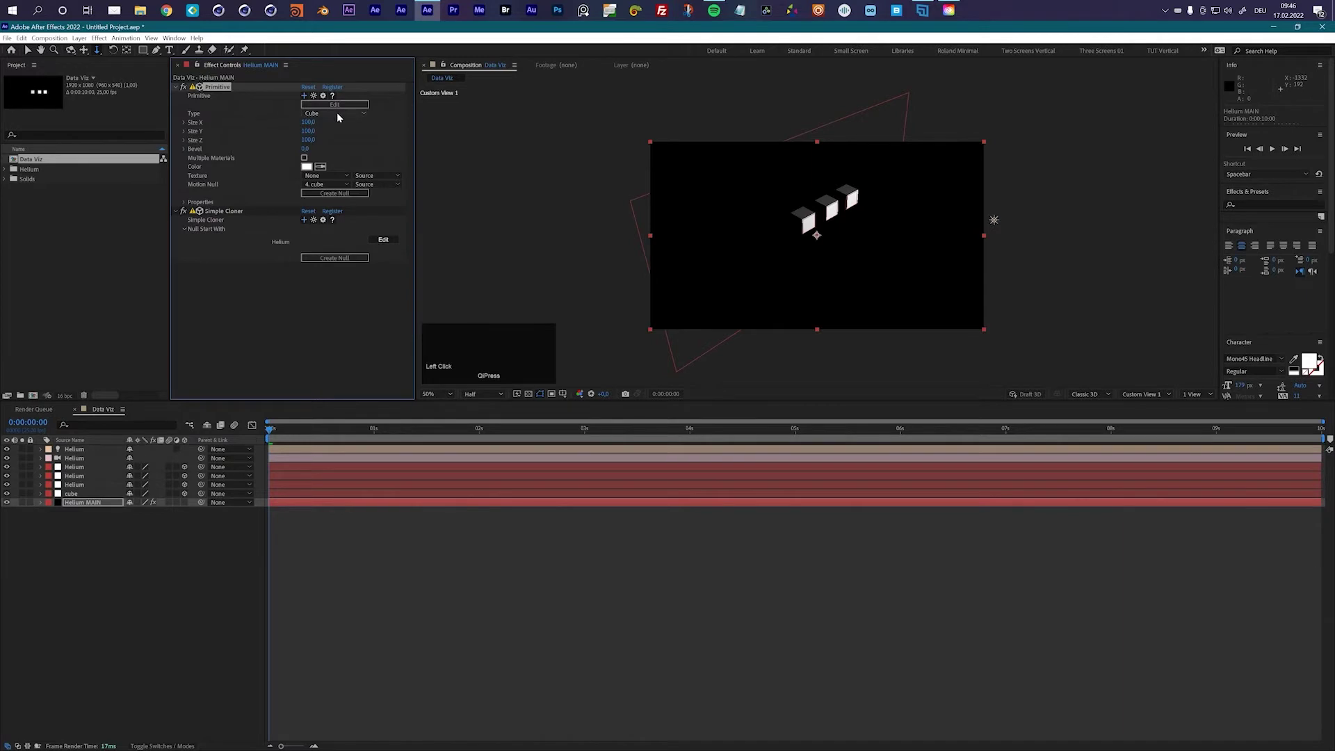
left_click(232, 212)
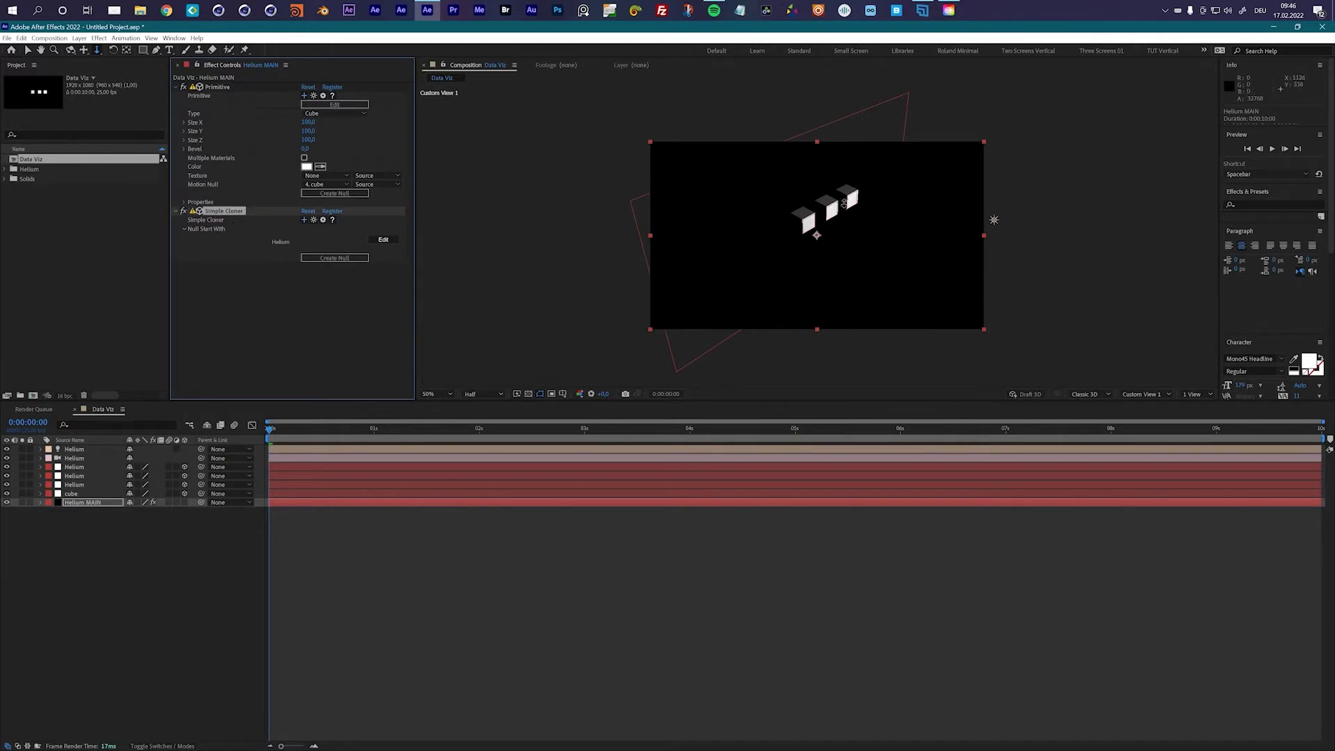
left_click(28, 49)
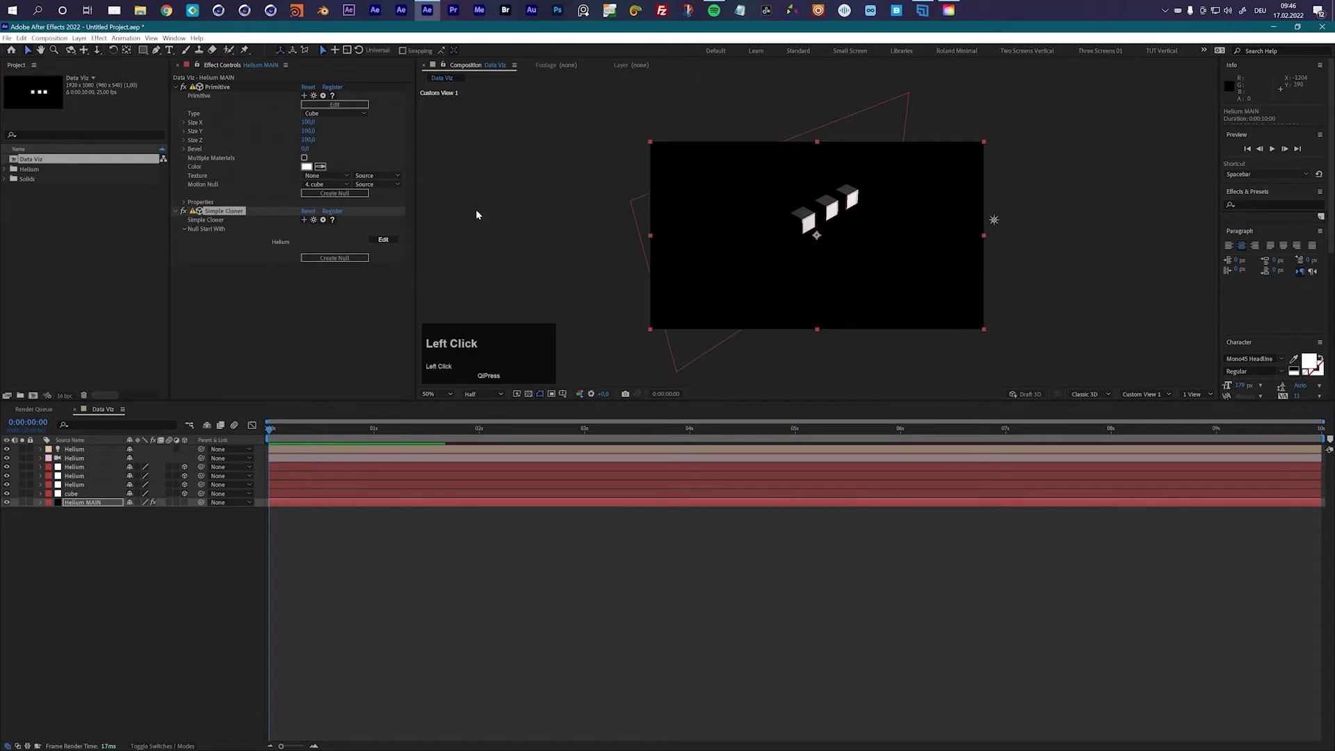
left_click(79, 485)
left_click(78, 474)
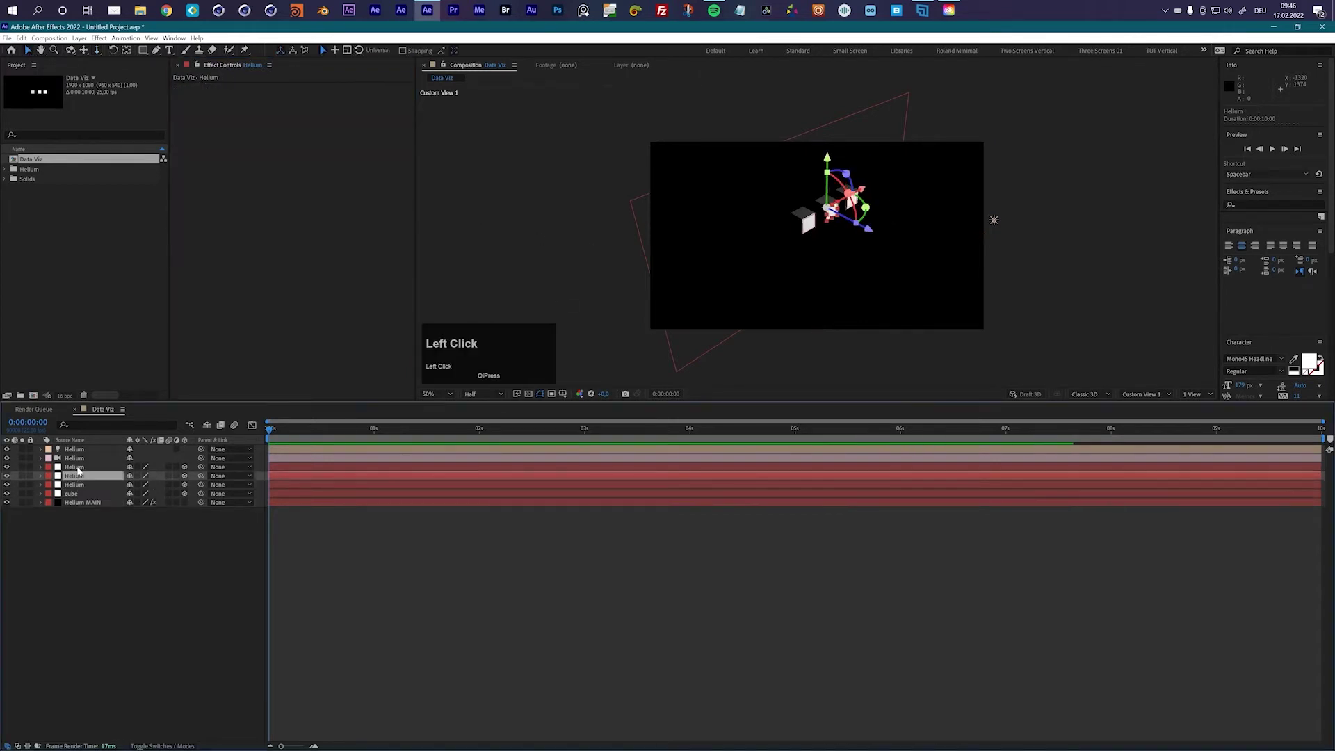
left_click(80, 502)
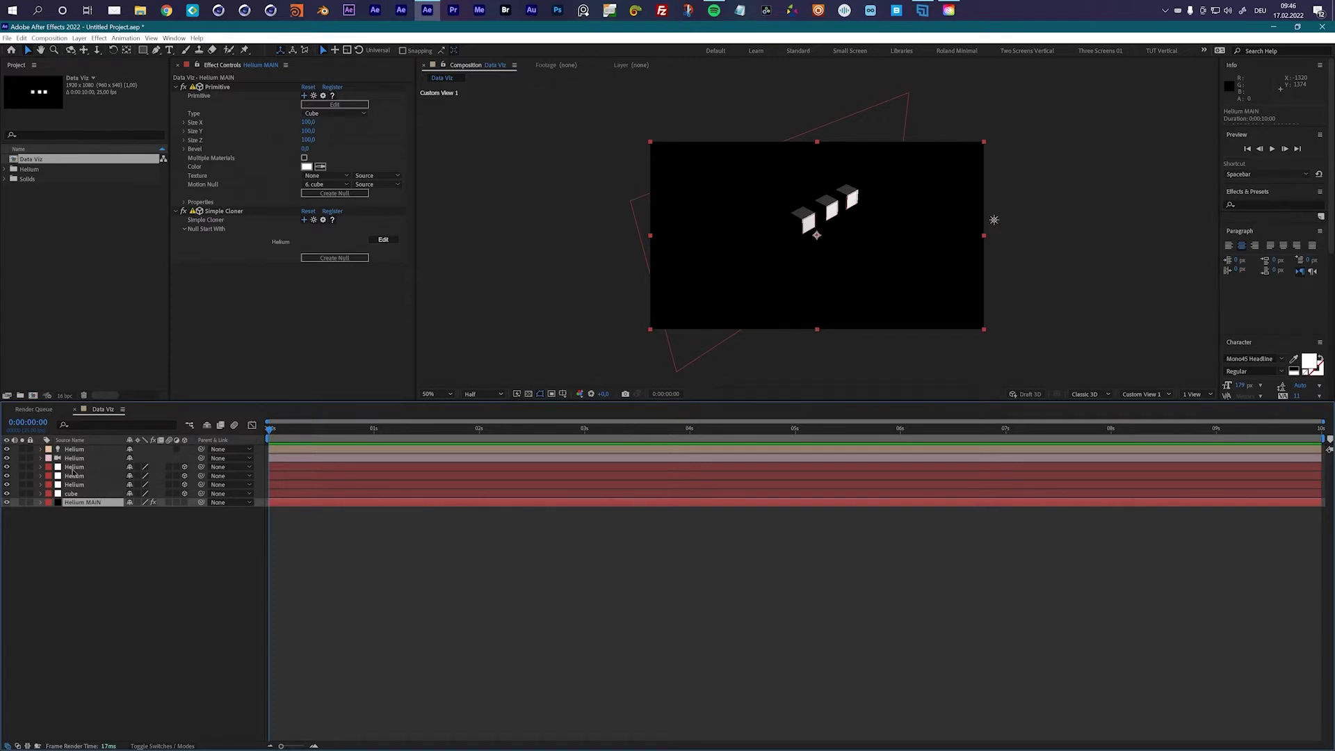
Duplicate the end Helium null twice, moving the copies along X to about 744 and 552 to extend the row
left_click(74, 468)
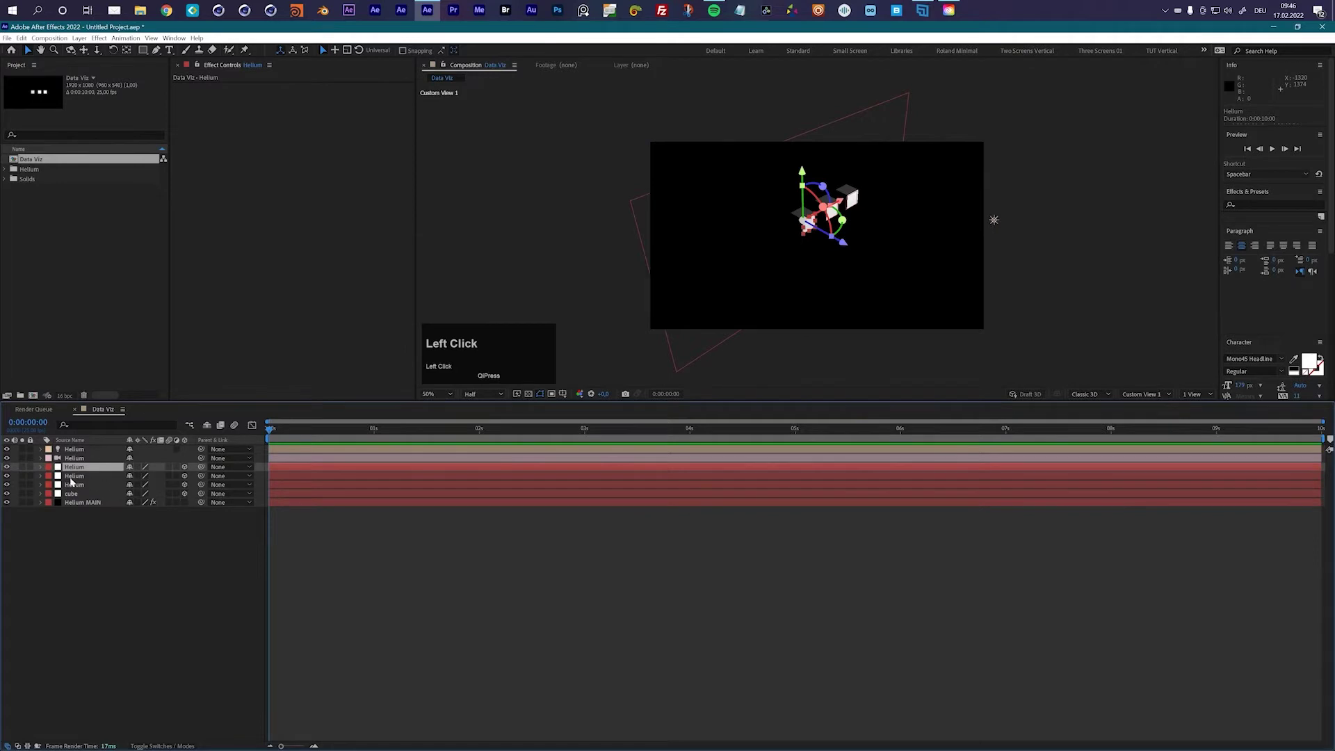
key("ctrl+d")
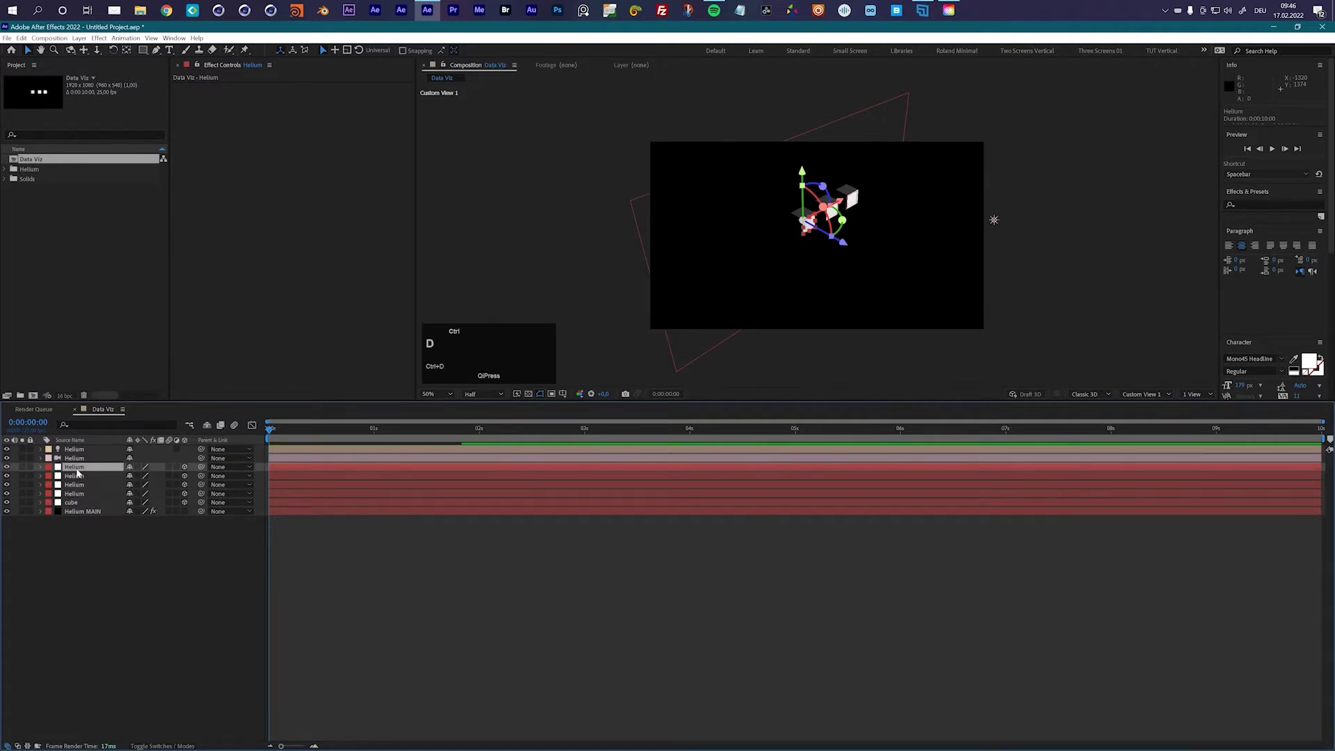
left_click_drag(842, 205, 819, 221)
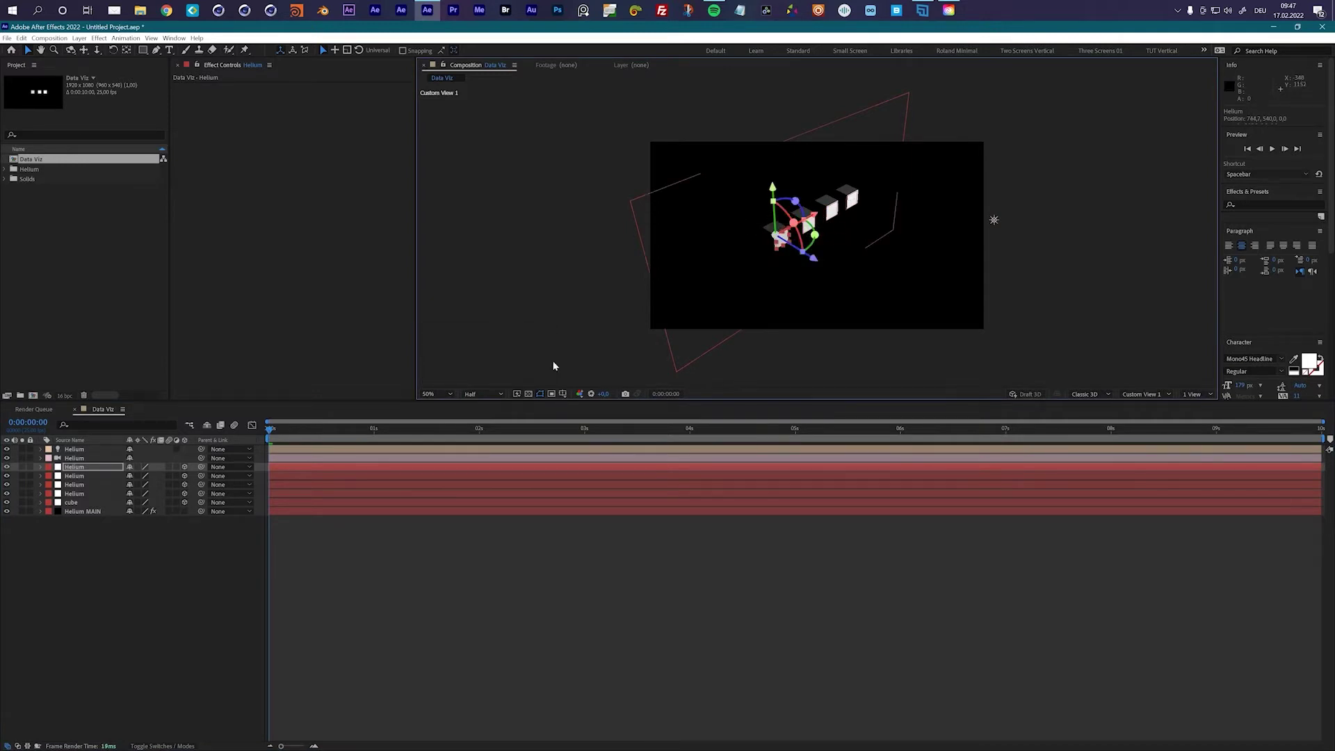
left_click(79, 467)
key("ctrl+d")
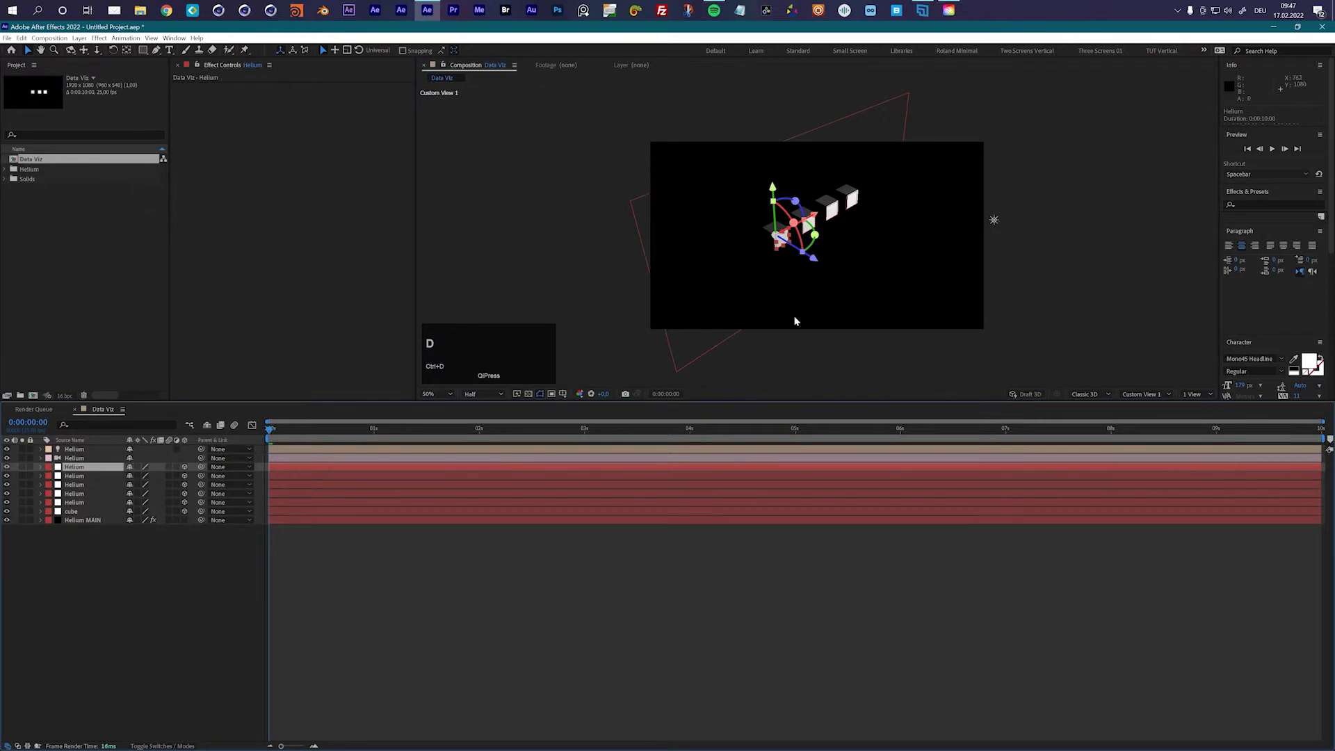
left_click_drag(805, 245, 781, 248)
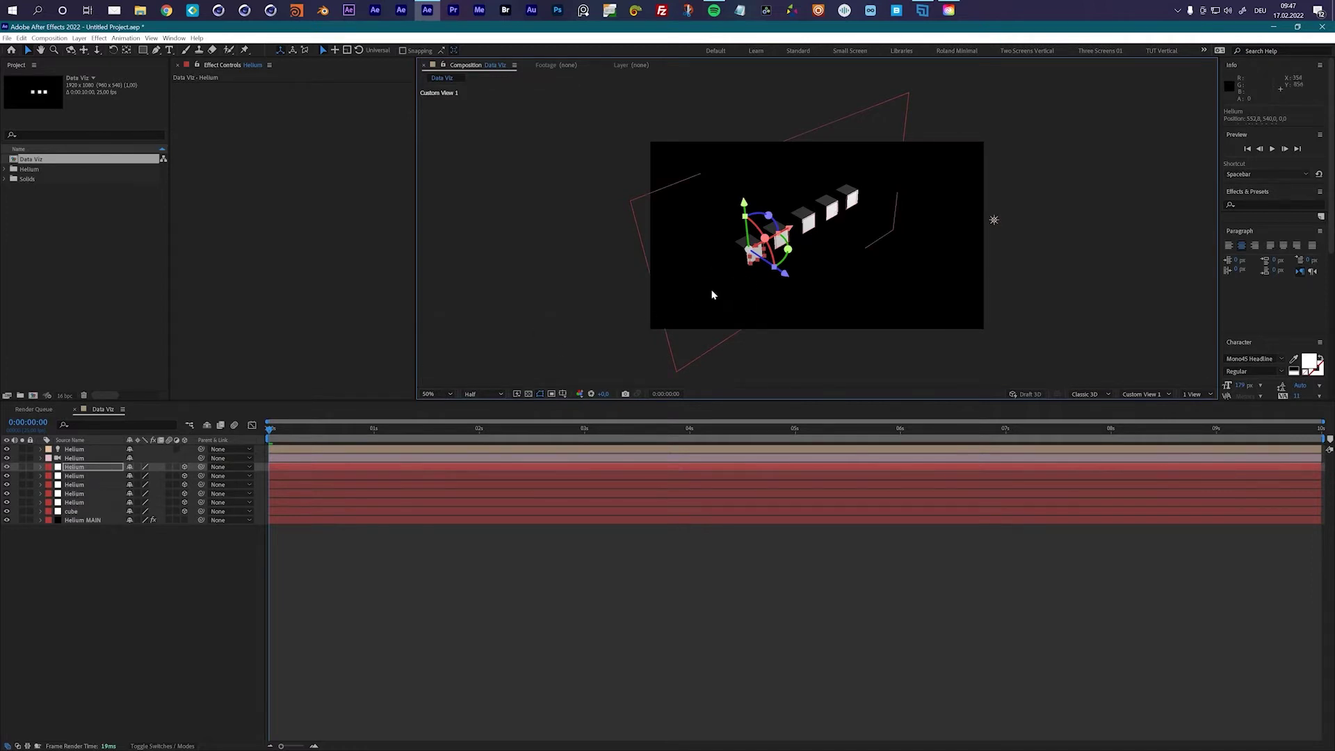
Even out the cube spacing by shifting the two new Helium nulls along X to about 756 and 549
left_click(94, 476)
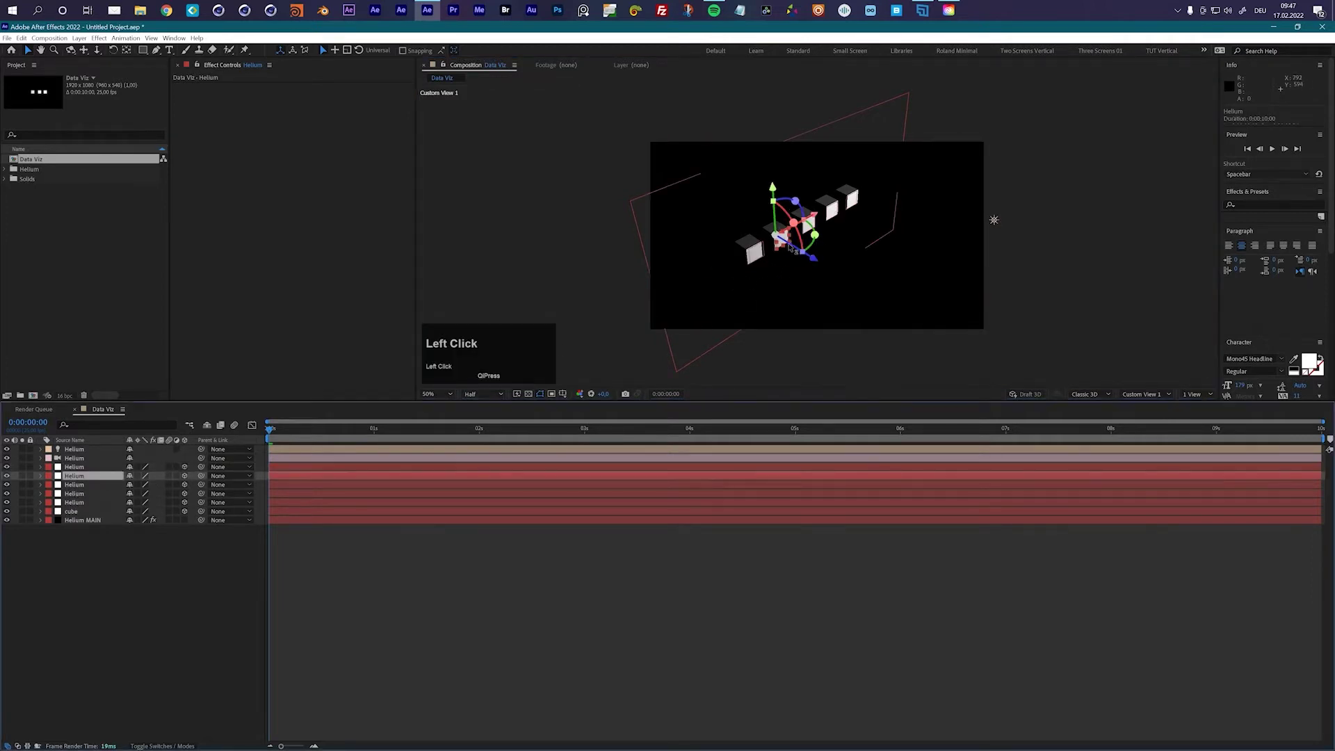
left_click_drag(817, 219, 821, 218)
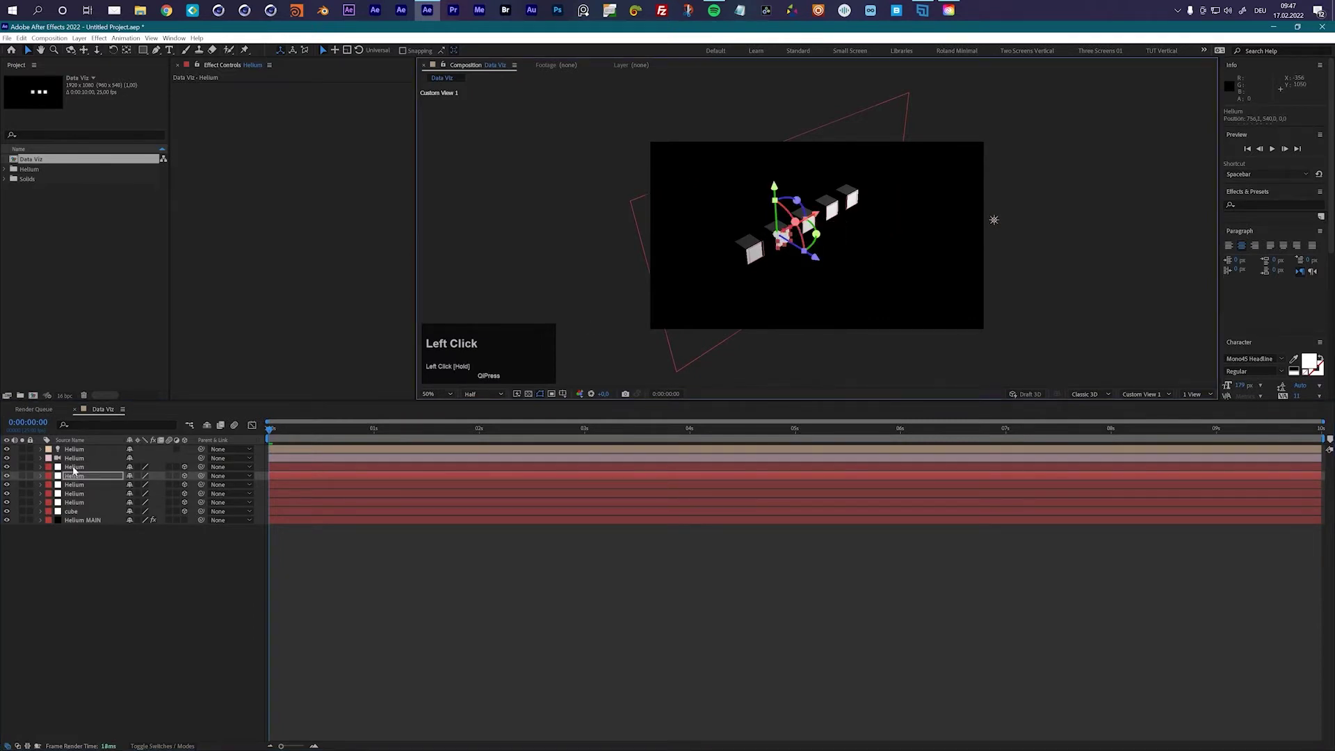
left_click(78, 485)
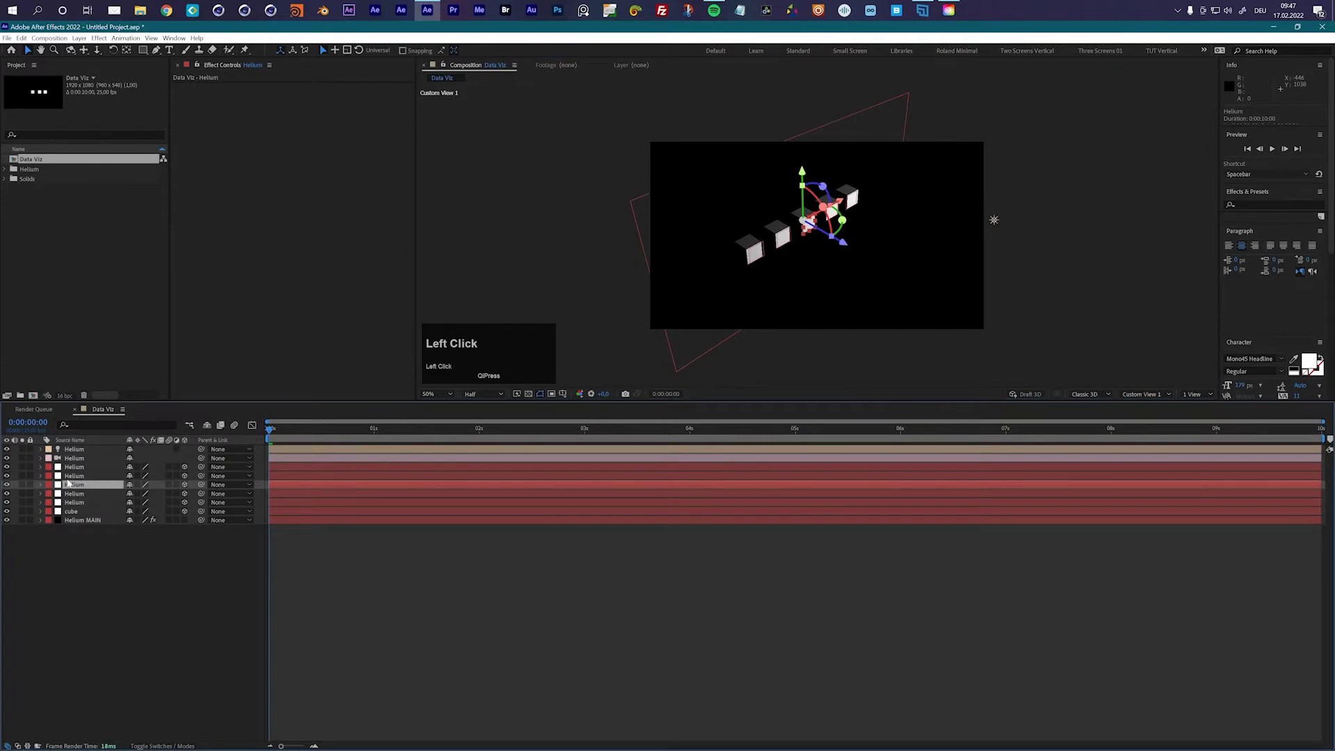
left_click(73, 467)
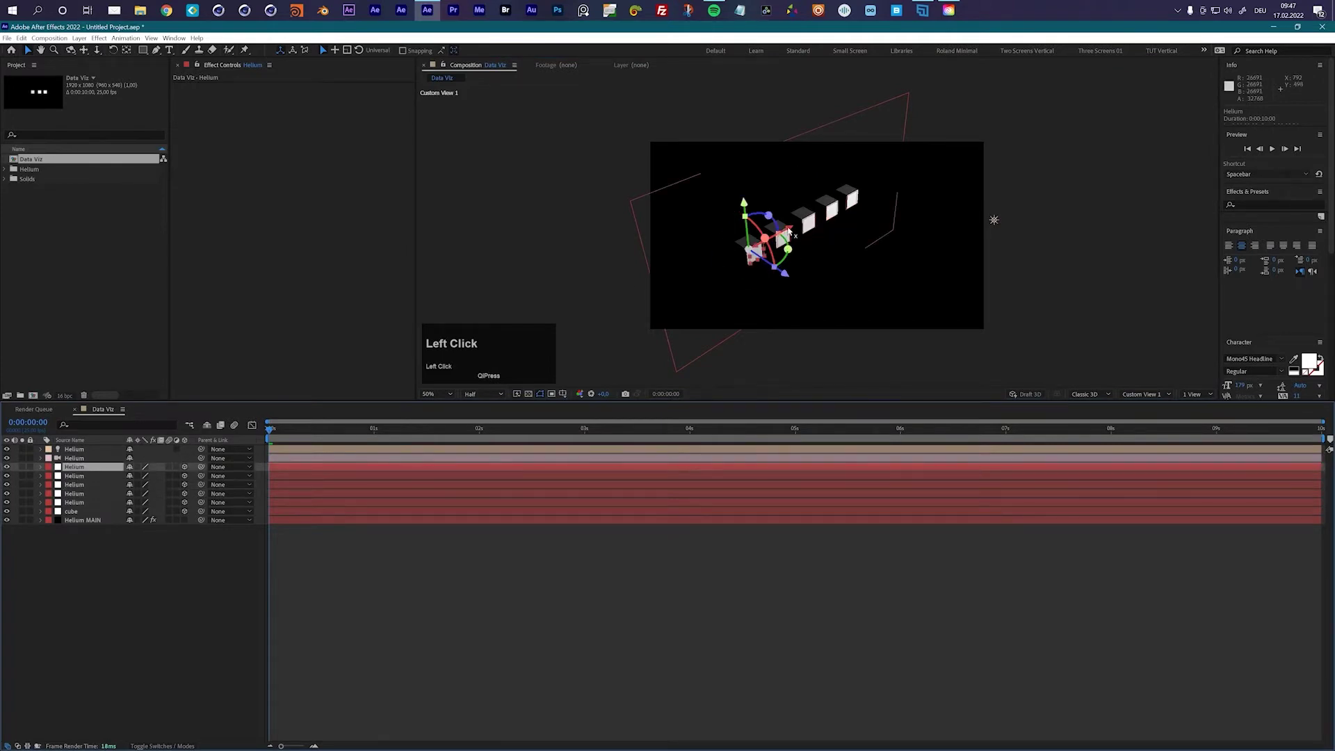
left_click_drag(787, 231, 791, 231)
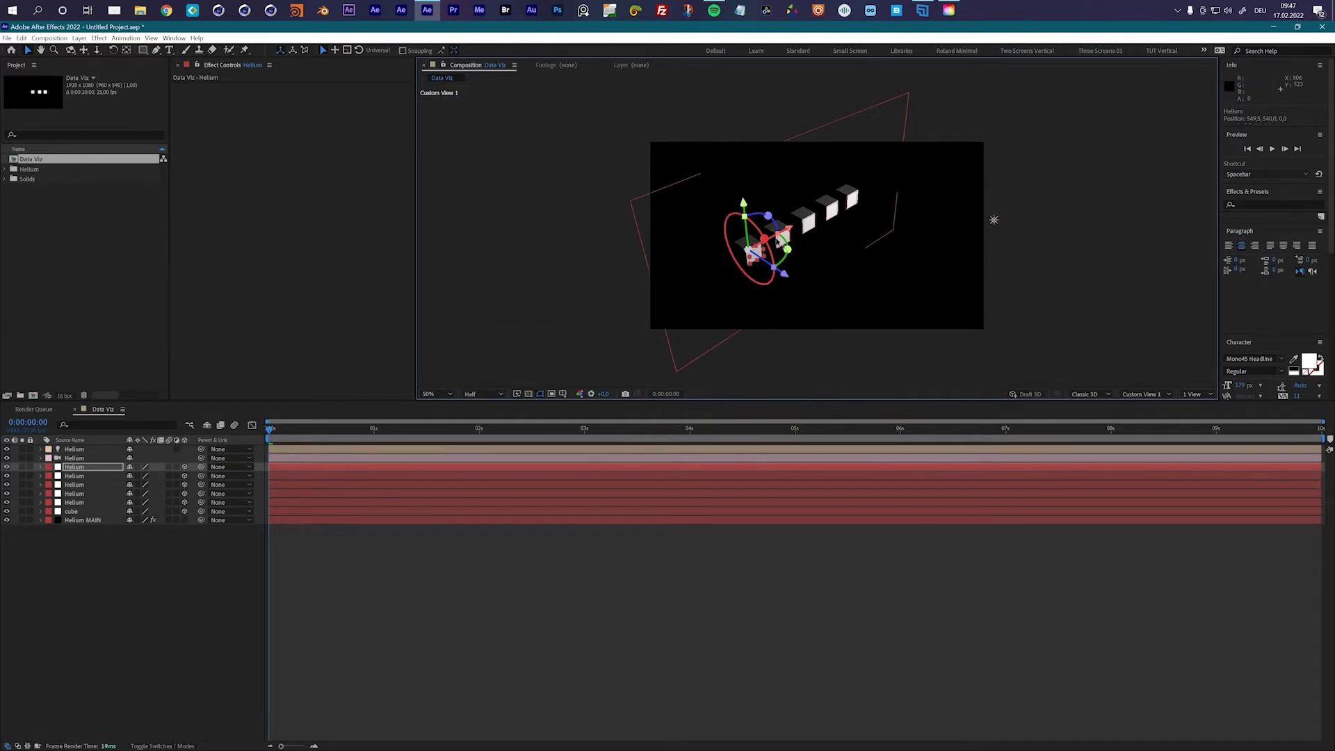
Add a new Ambient light with a reduced intensity to the composition
scroll(777, 240, "up", 2)
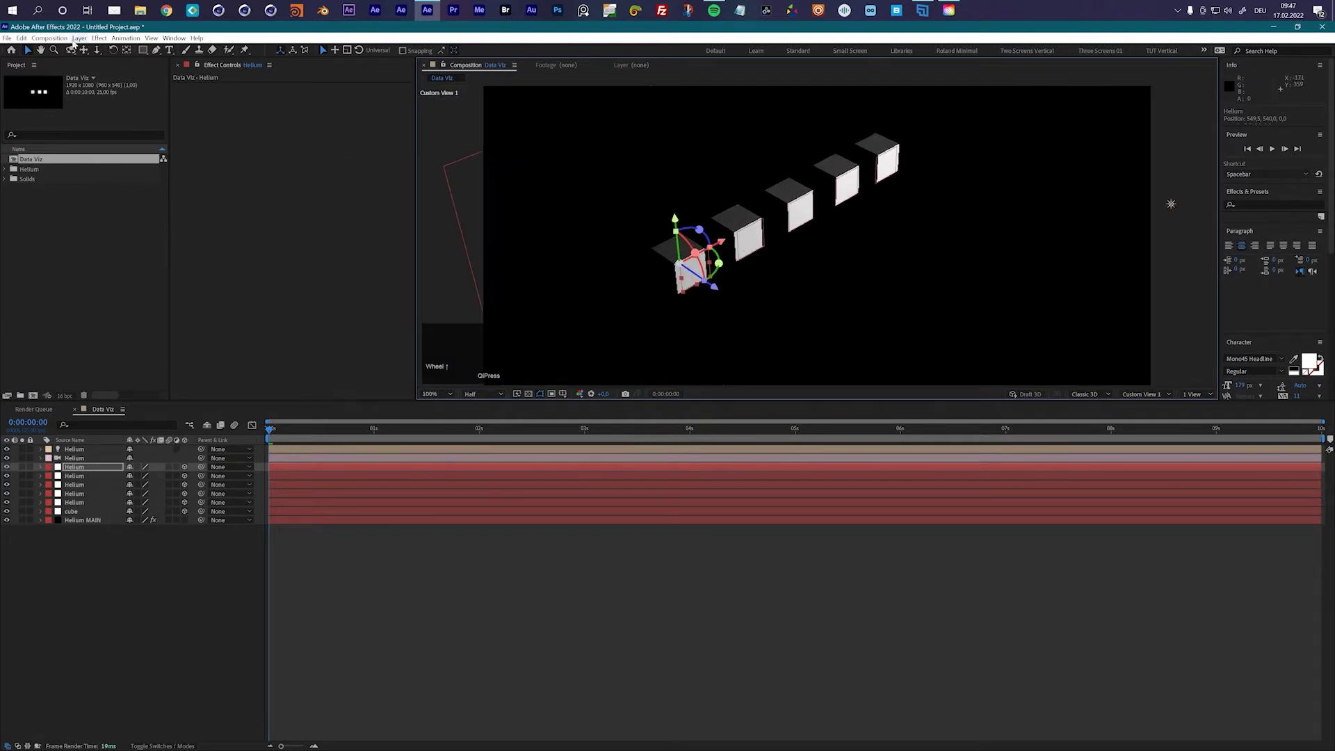
left_click(78, 38)
mouse_move(98, 49)
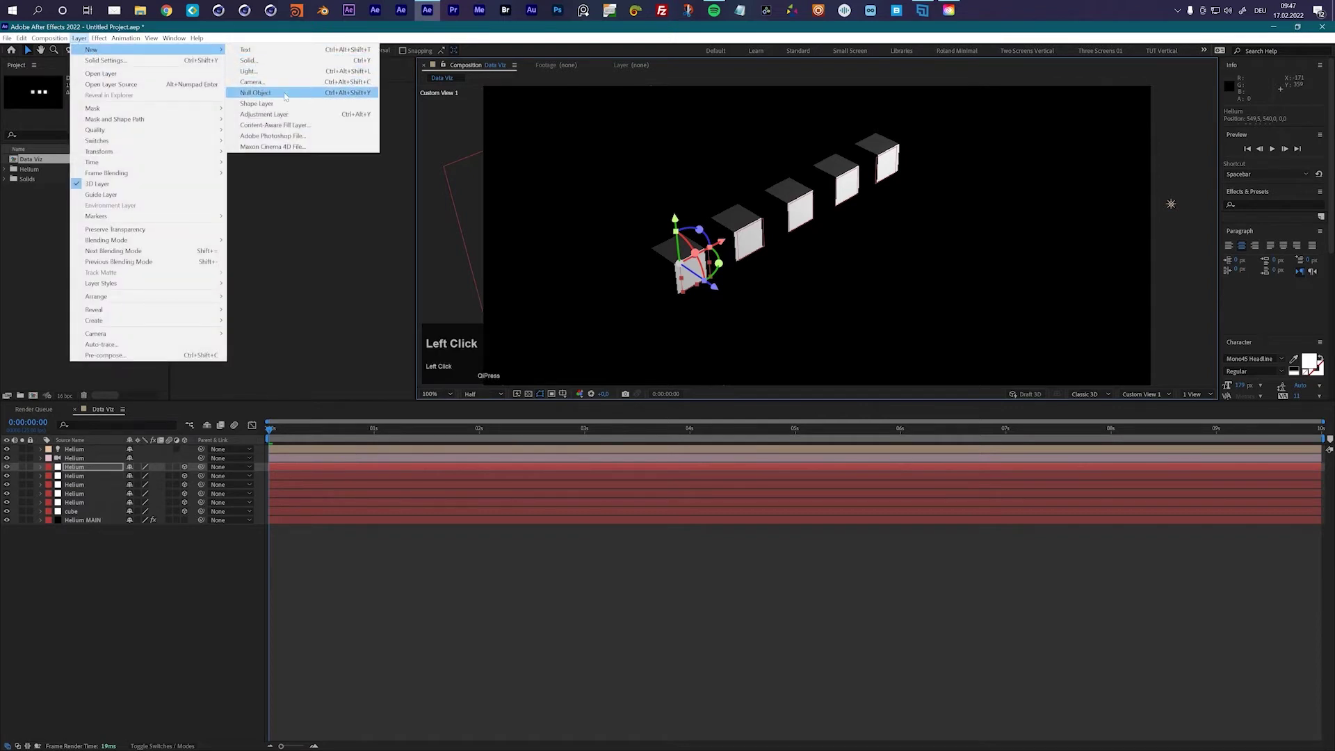
left_click(249, 71)
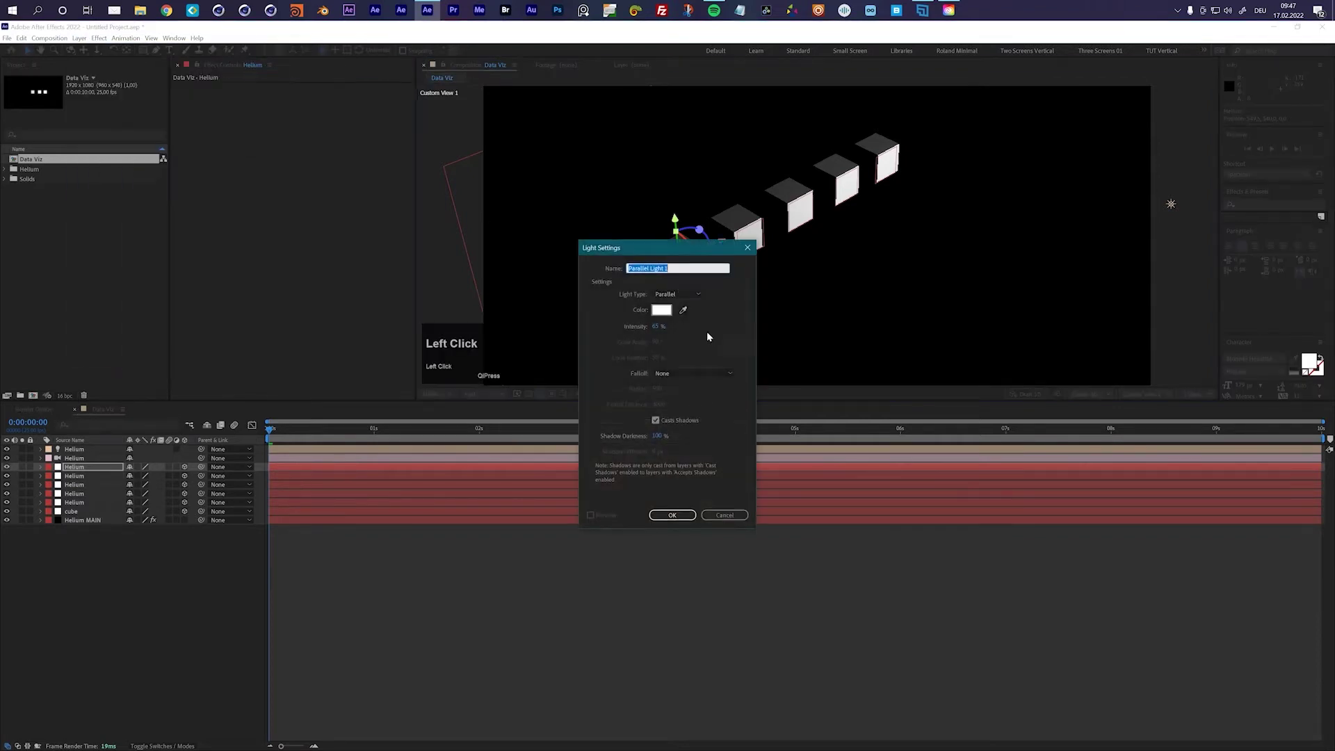
left_click(678, 294)
left_click(691, 345)
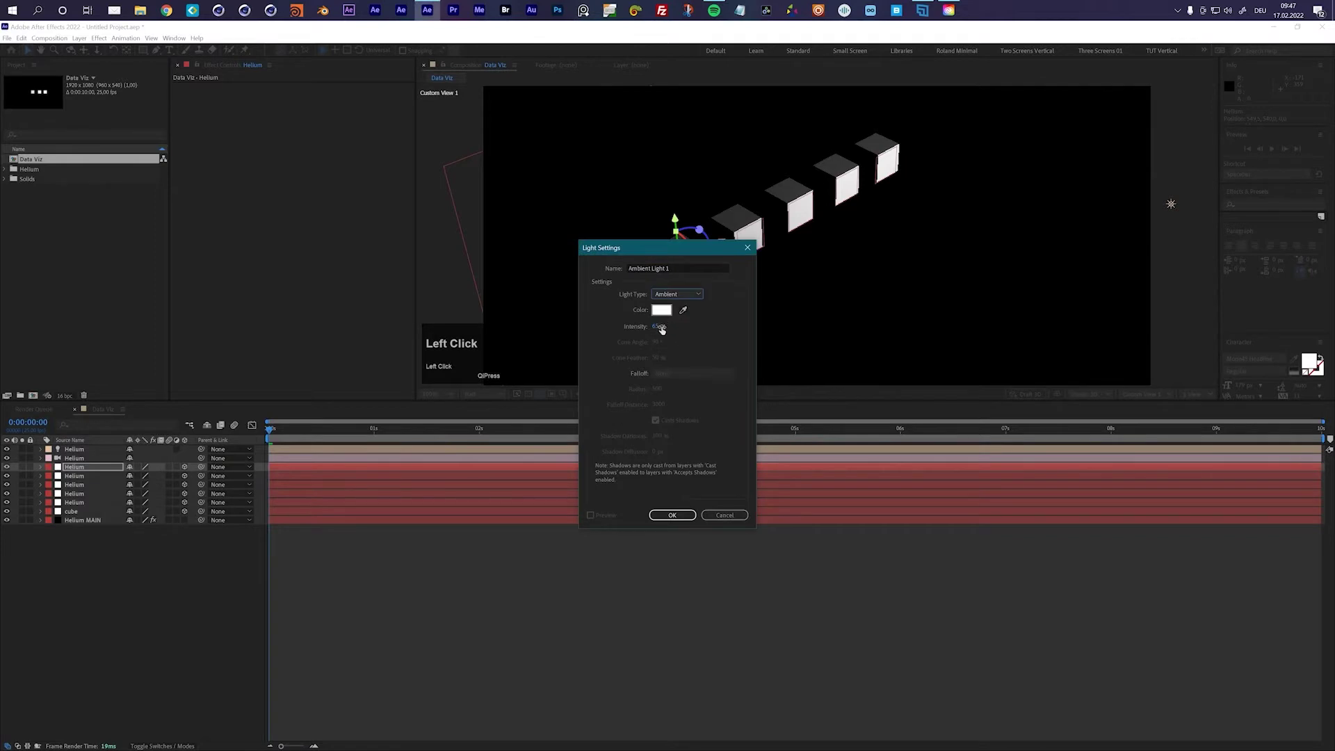
left_click(657, 327)
type("2")
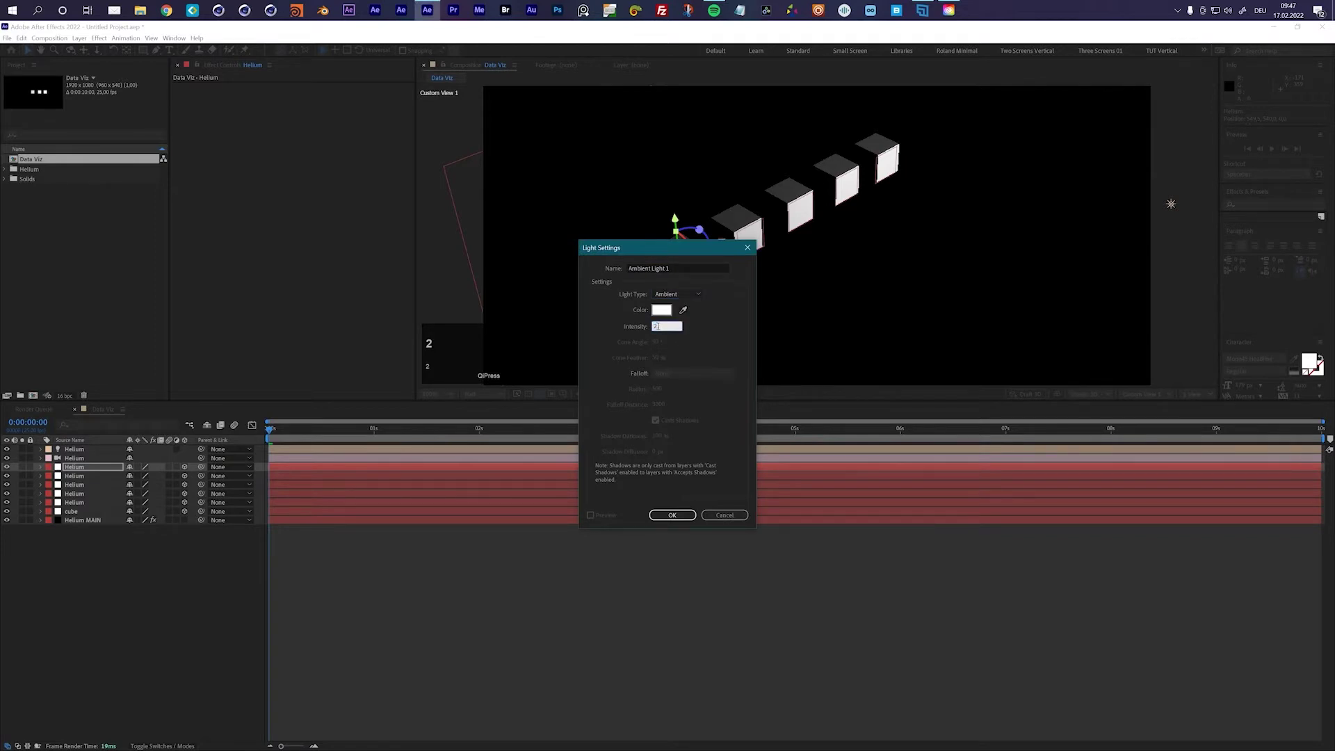
left_click(676, 514)
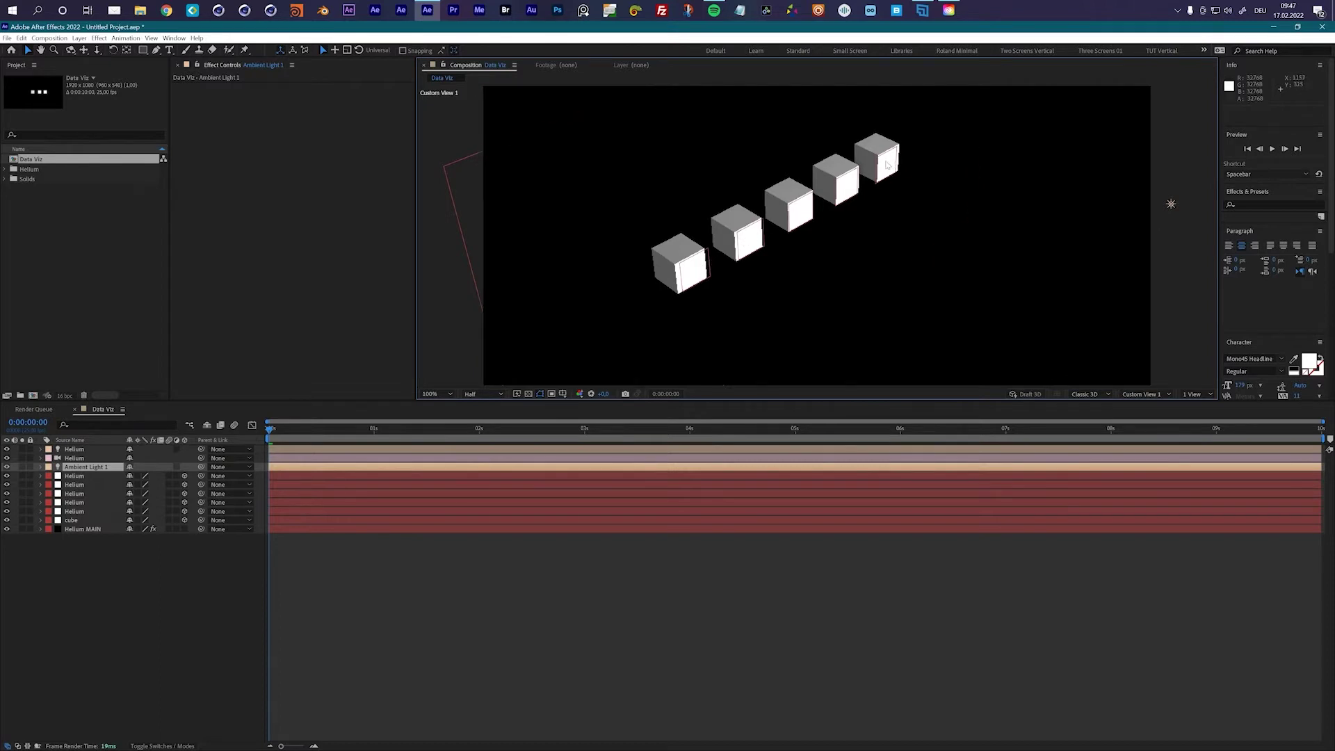
Try the preview resolution at Full and return it to Half
left_click(489, 394)
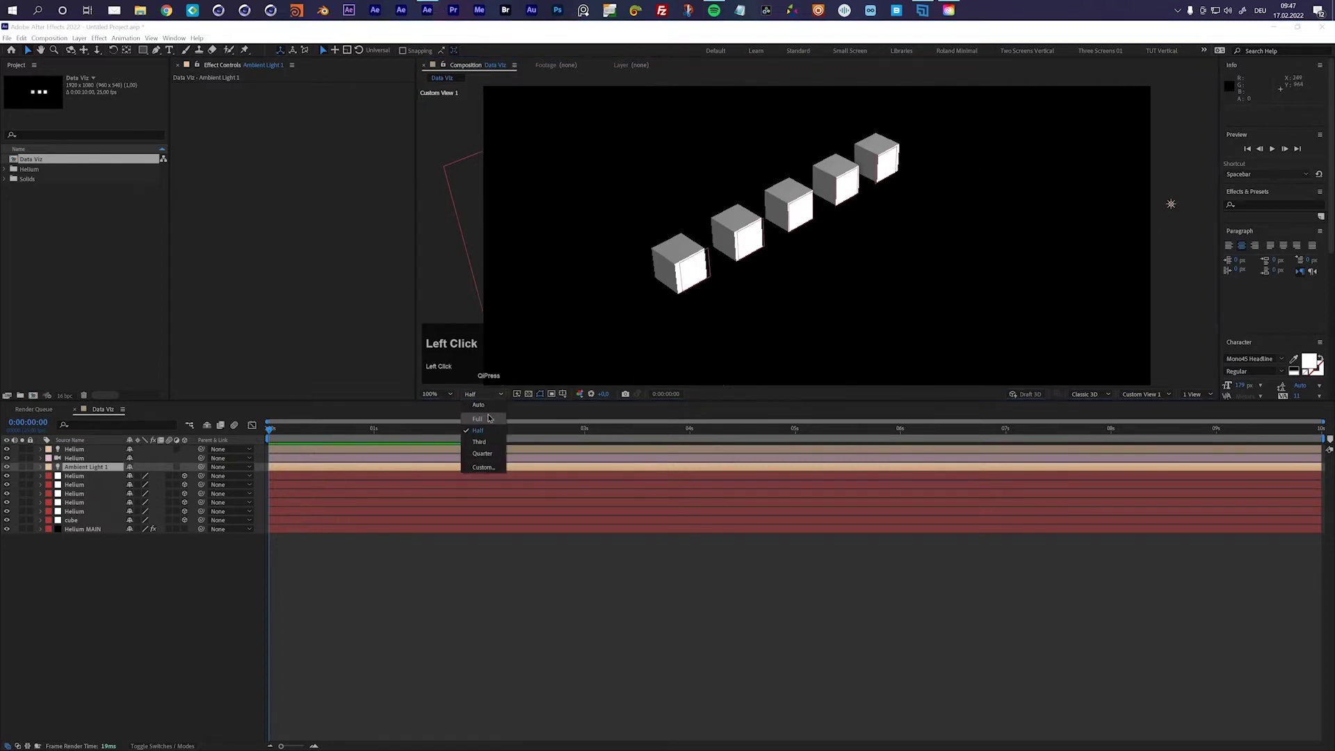
left_click(489, 417)
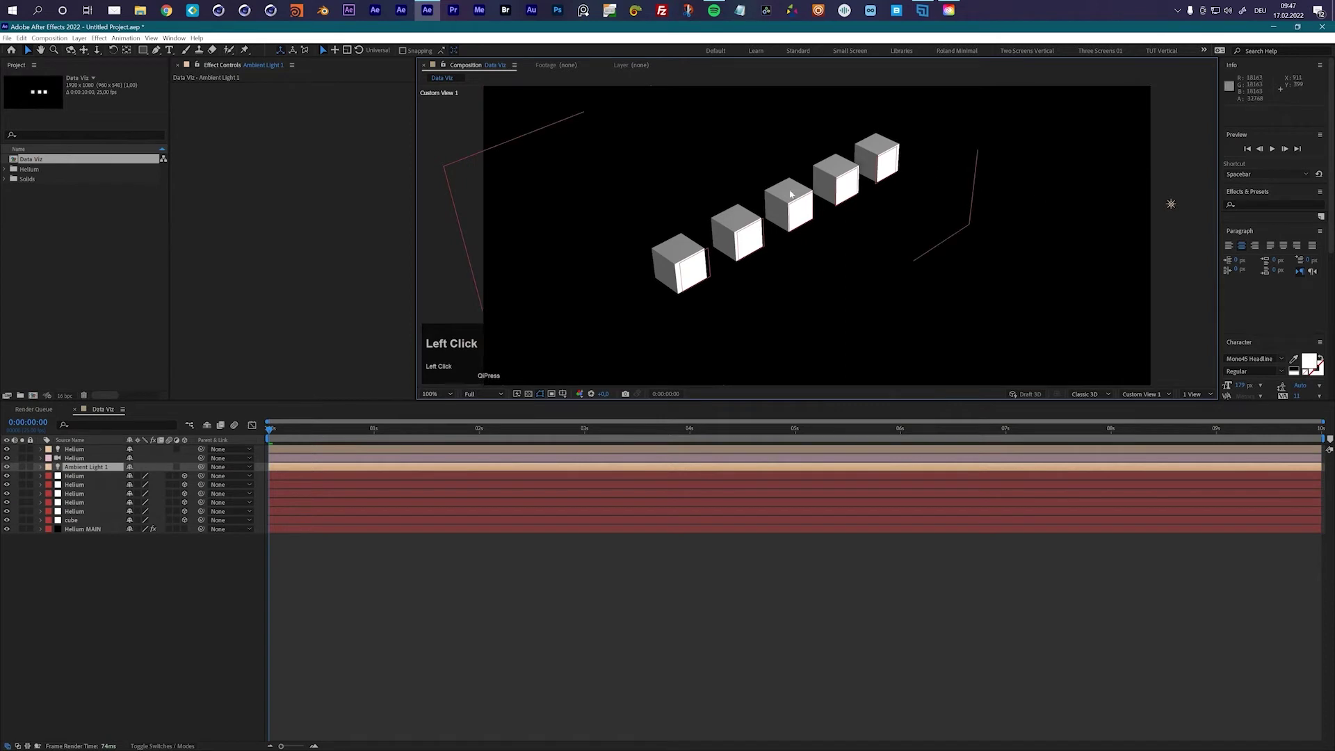
left_click(487, 395)
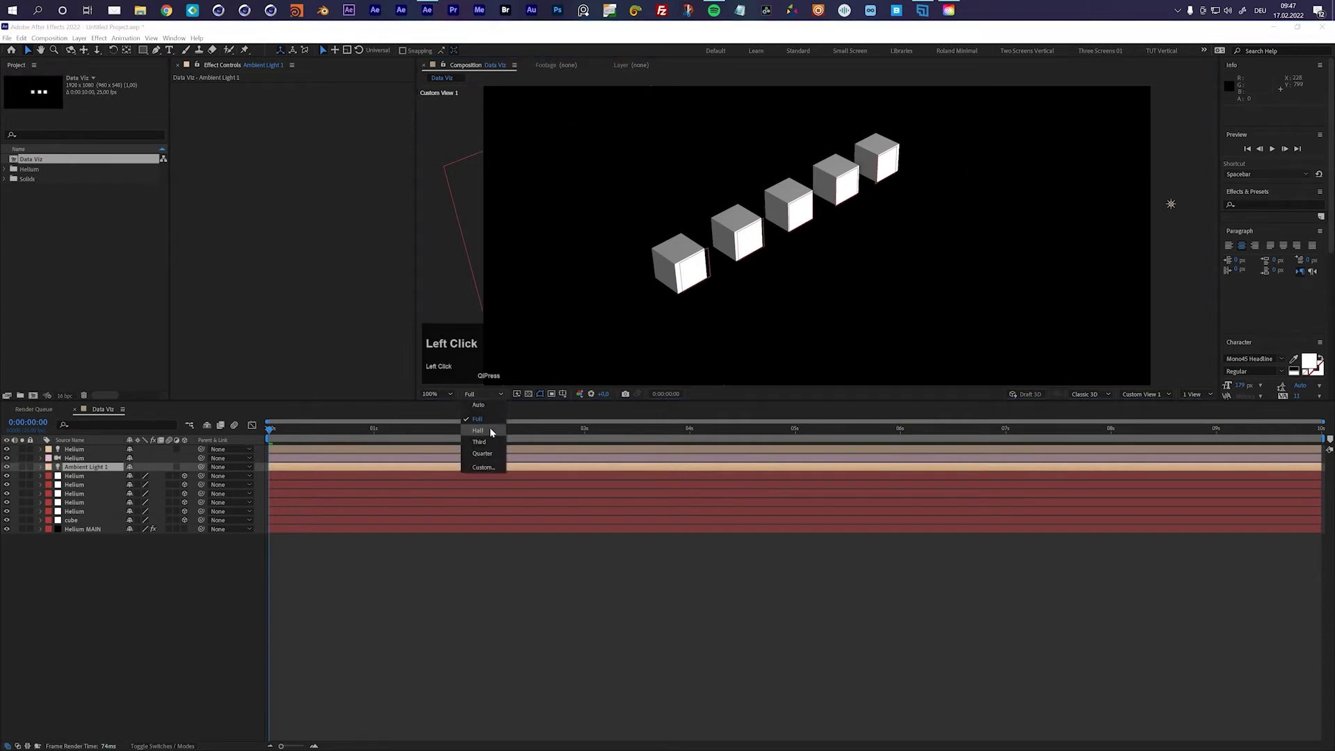
left_click(491, 427)
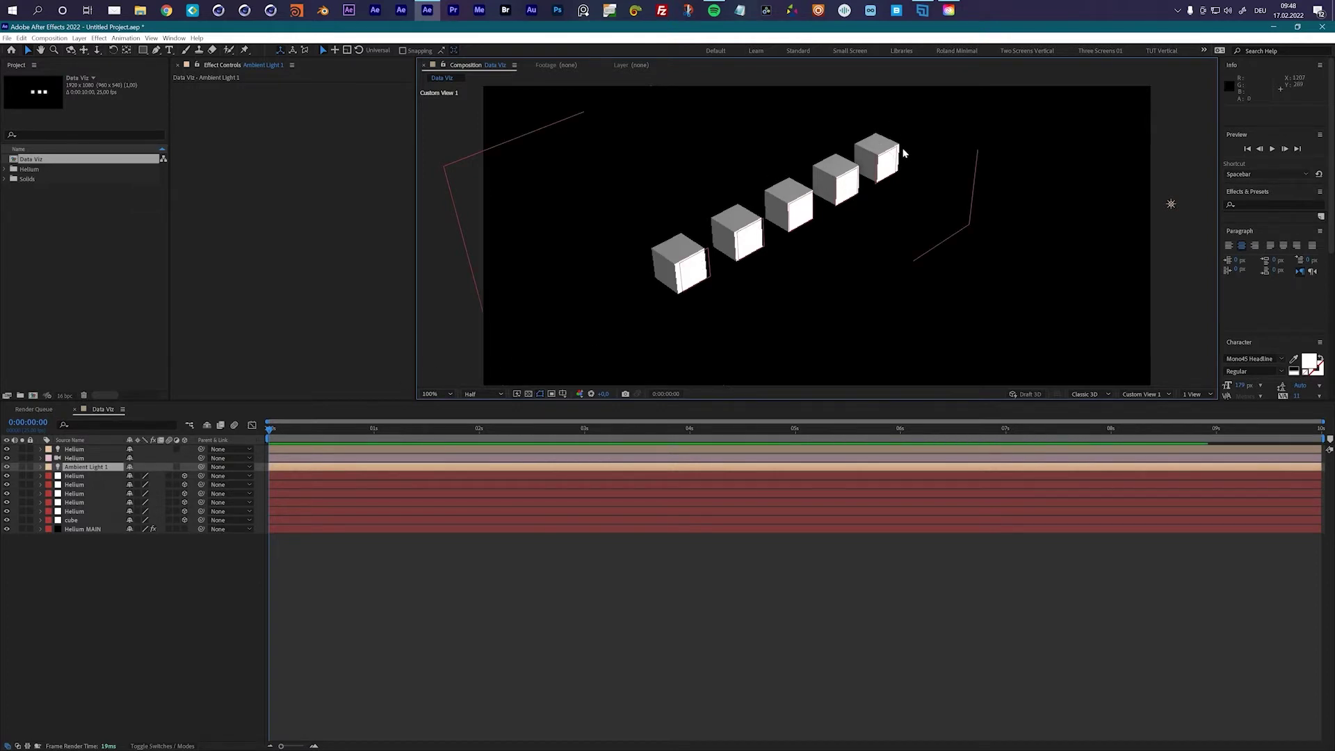
Unlink the scale dimensions of the Helium null directly above the cube layer, and try and undo stretching it along Y
left_click(80, 513)
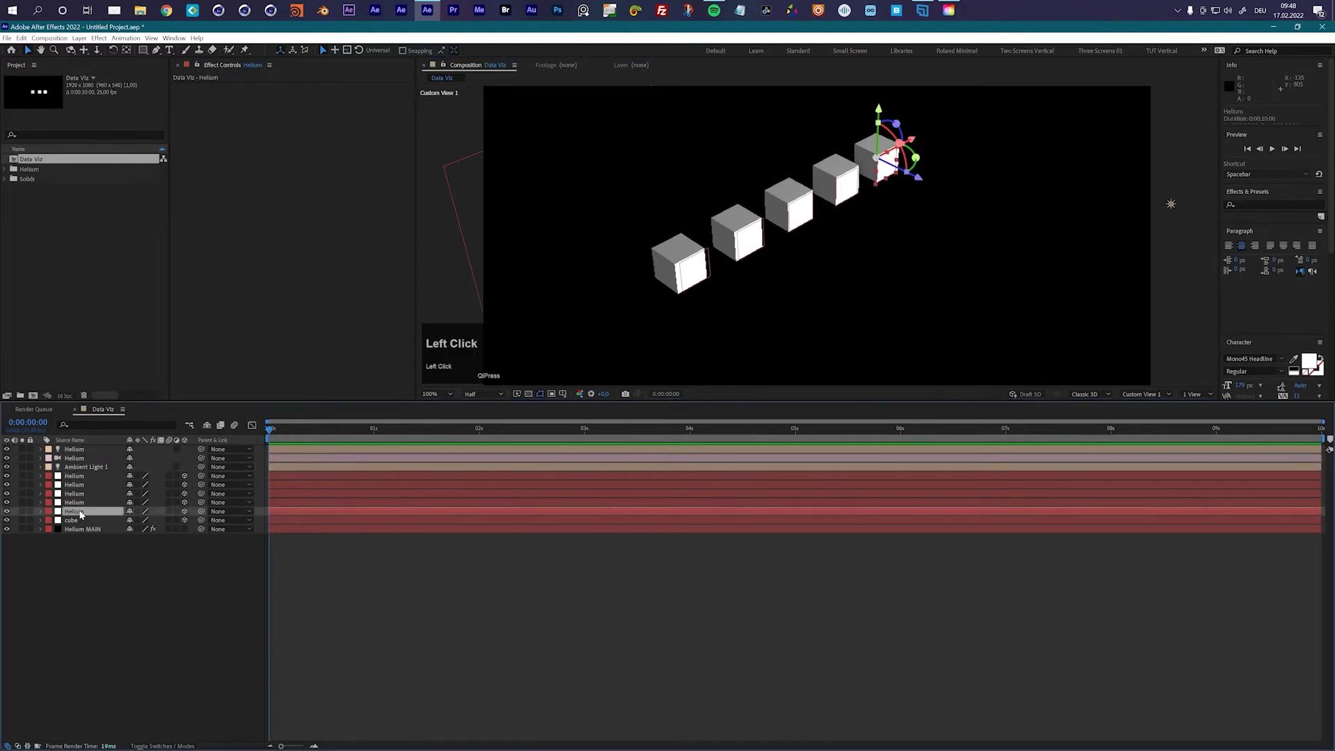
key("s")
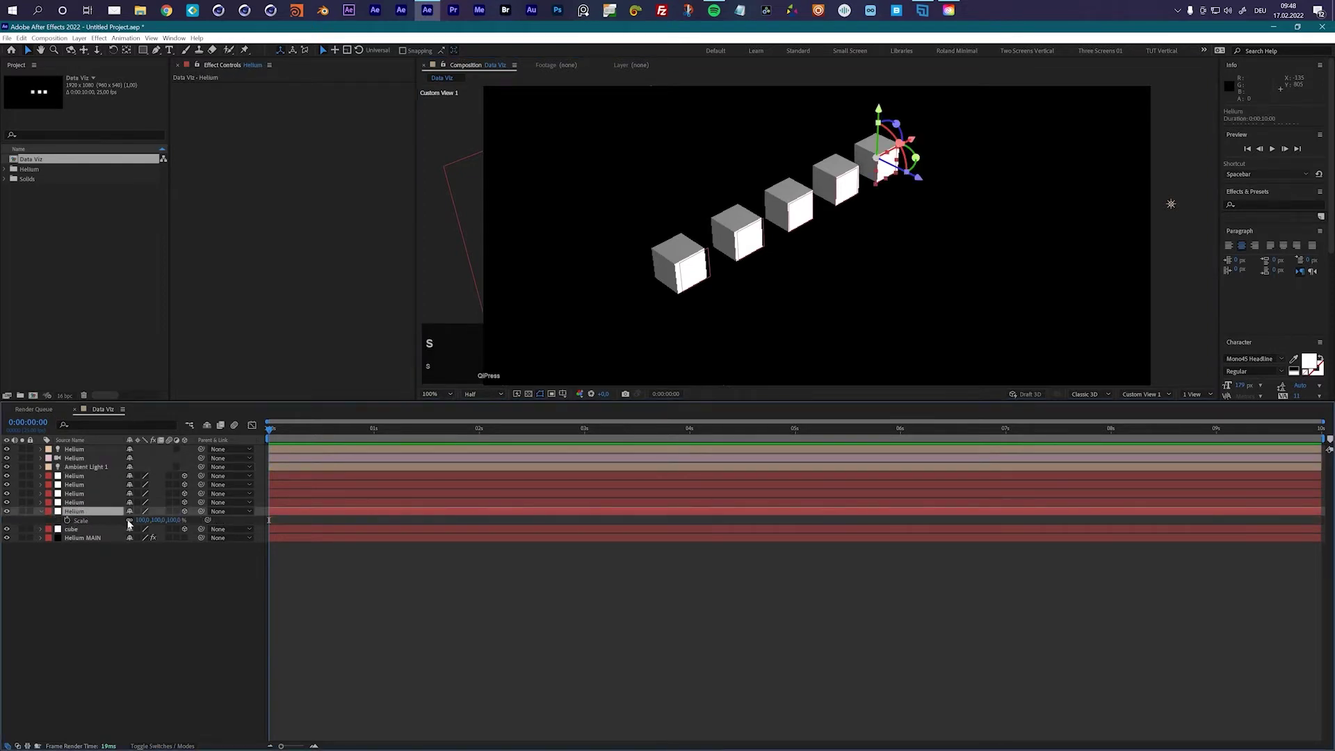
left_click(130, 520)
left_click_drag(158, 520, 223, 520)
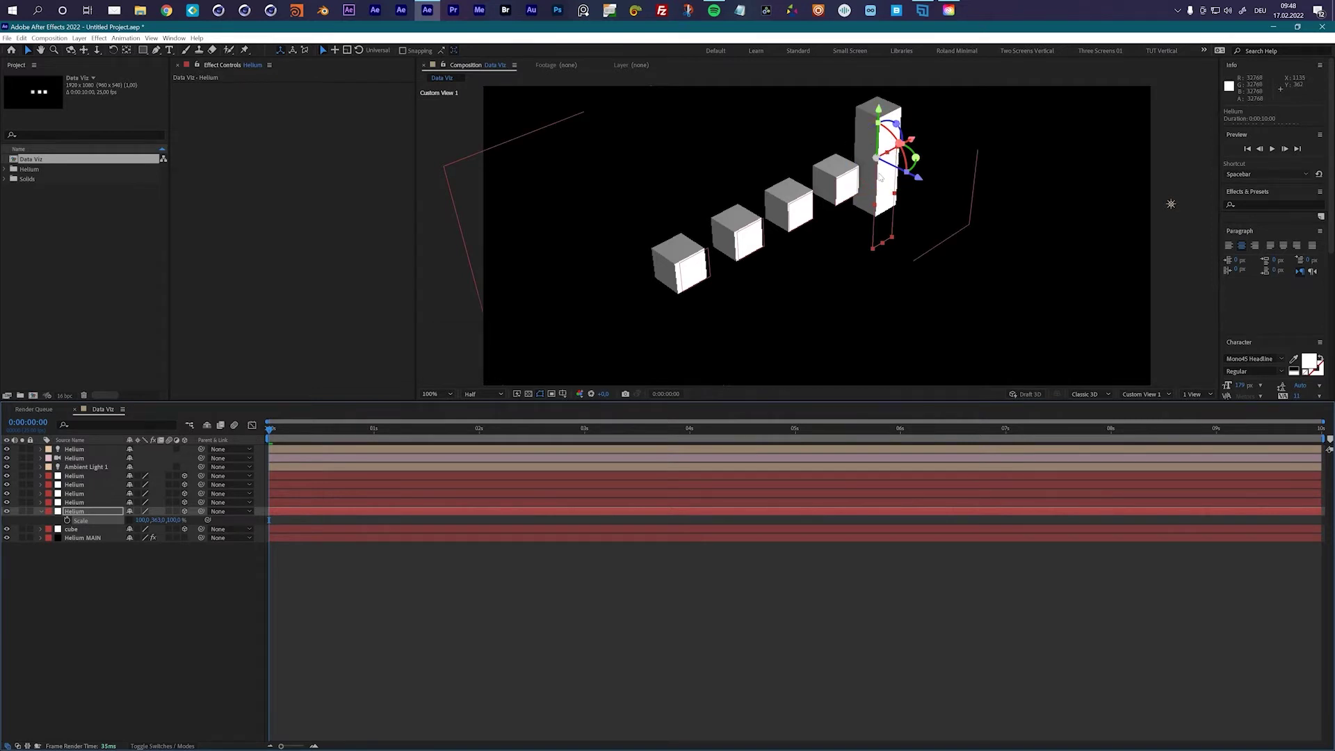
key("ctrl+z")
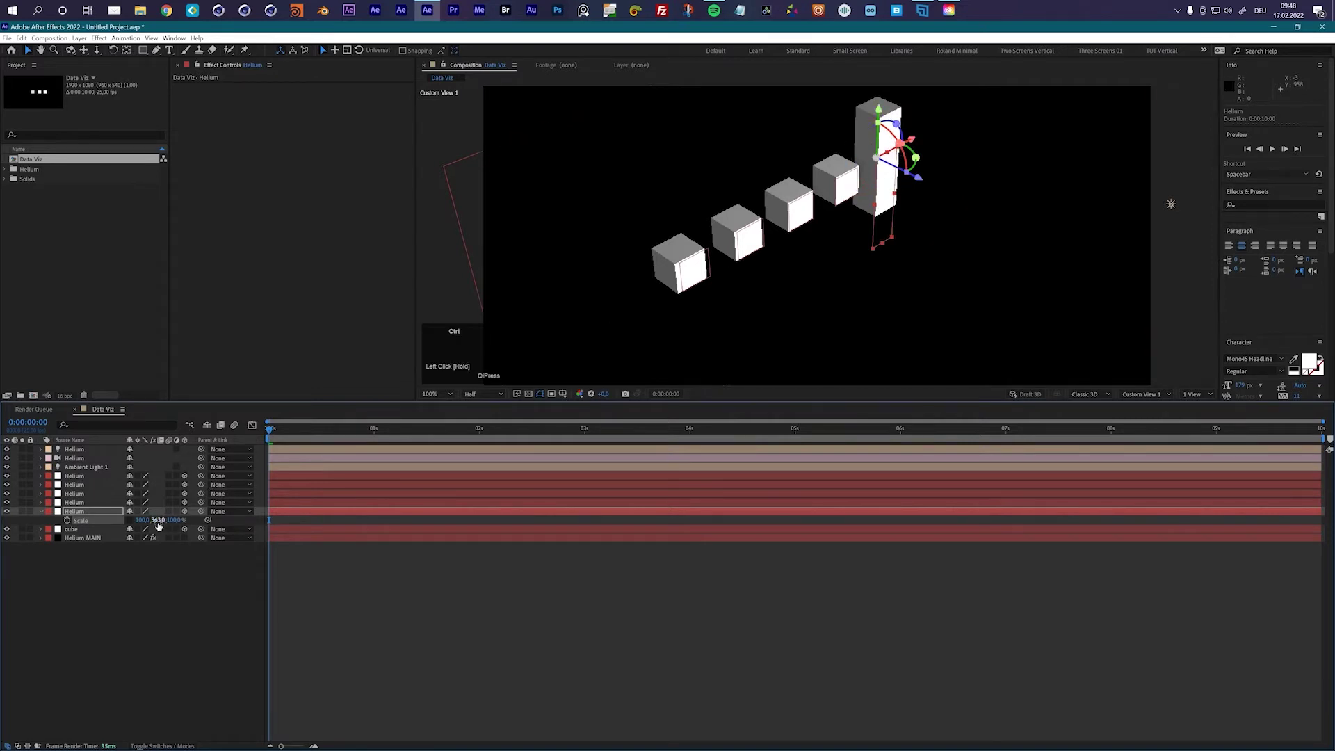
Set the Primitive effect's Align property to Up on the Helium MAIN layer
left_click(93, 538)
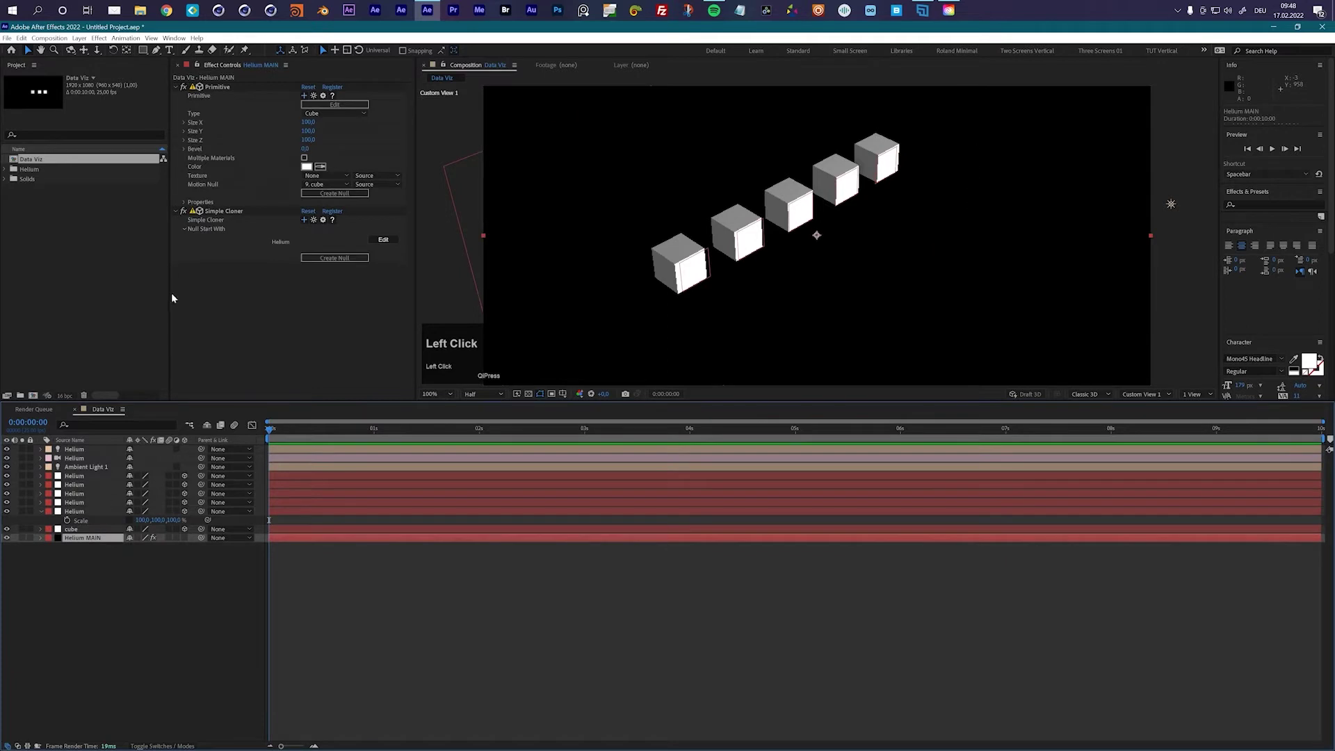
left_click(215, 88)
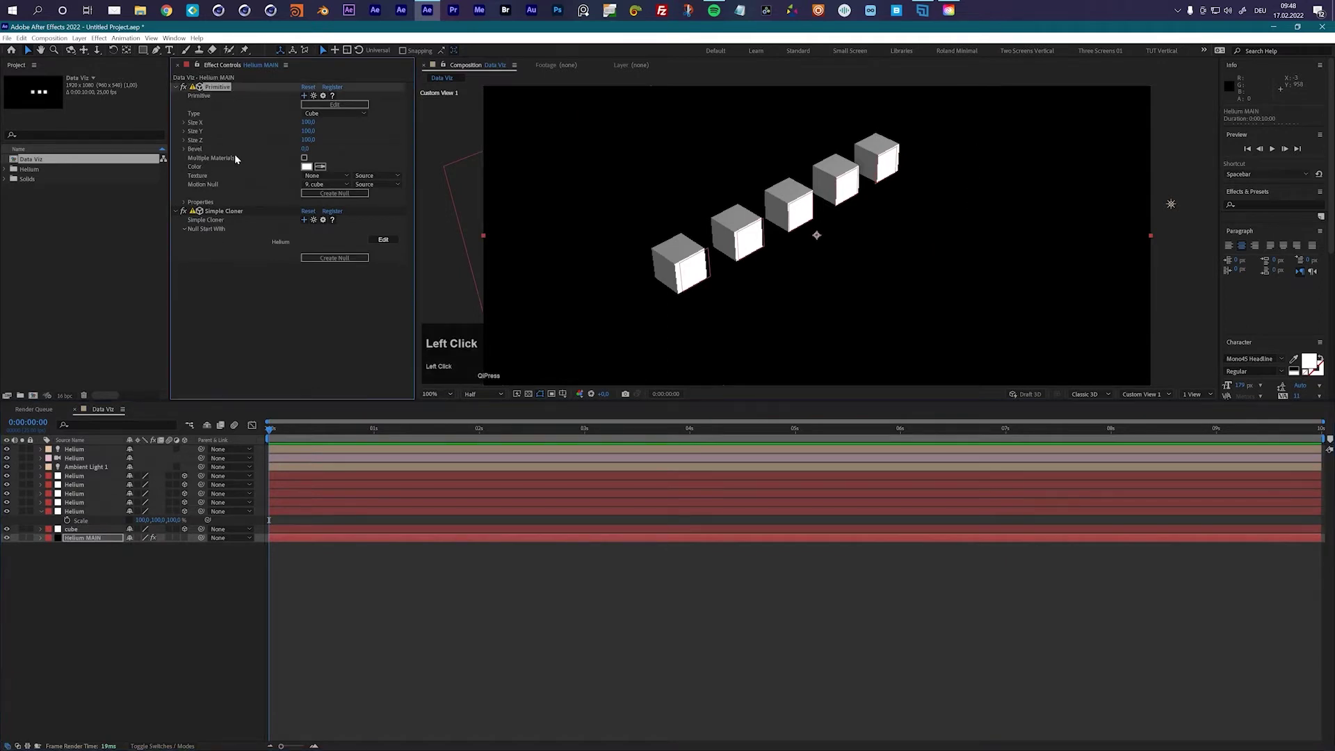
left_click(185, 202)
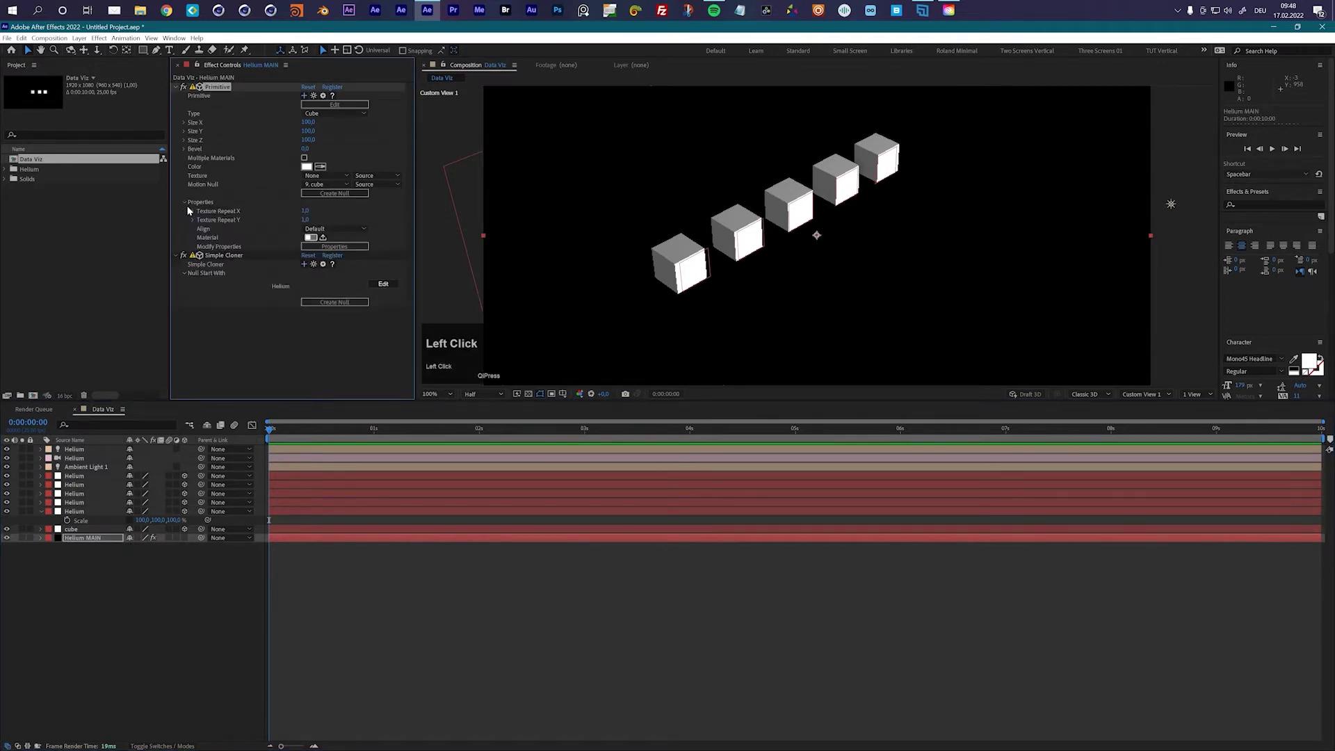
left_click(335, 229)
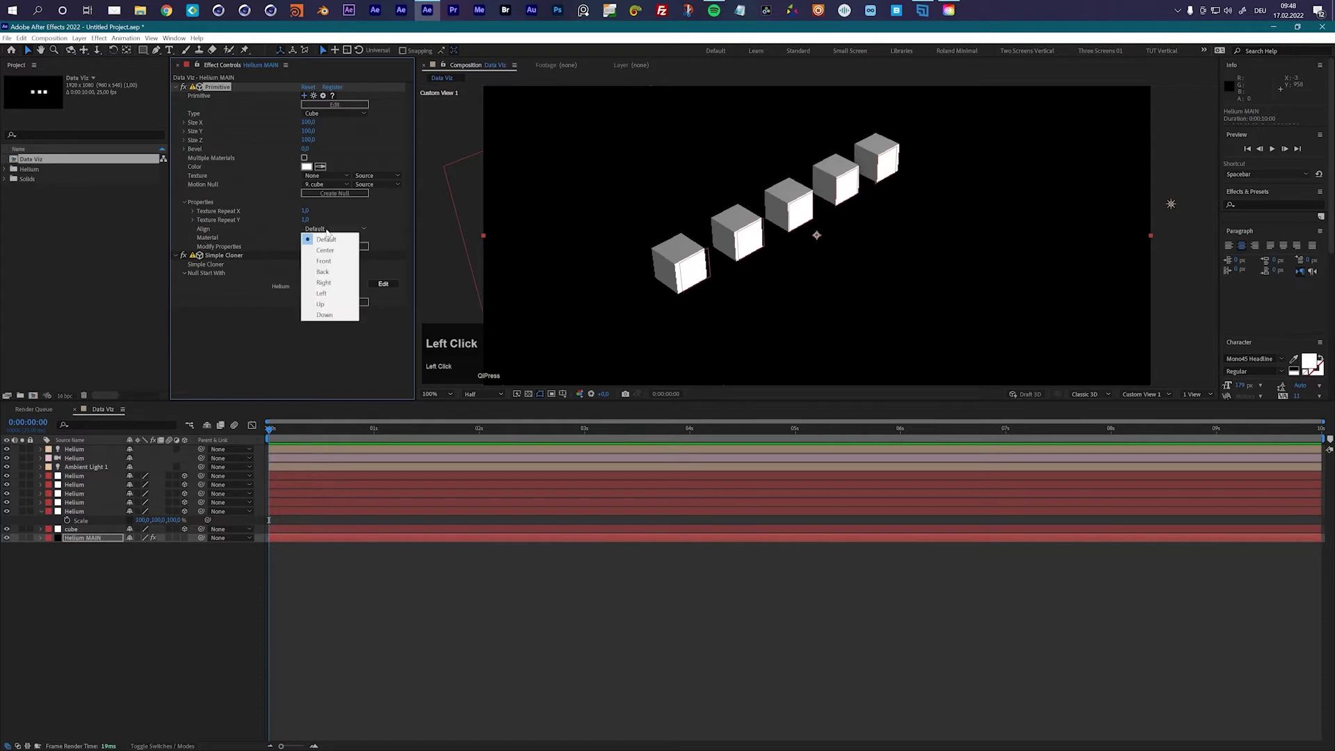
left_click(334, 305)
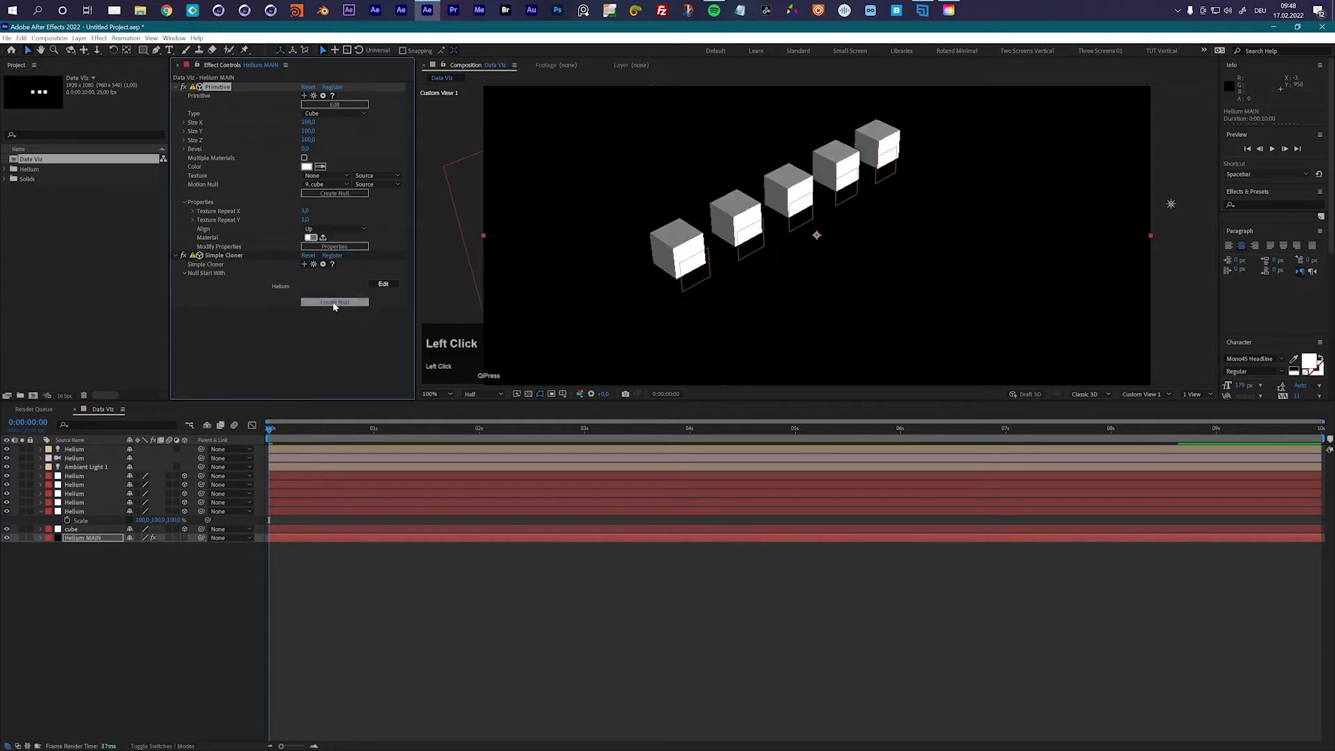
In the Front view, stretch the end null to about 330% along Y, and return to Custom View 1
left_click(1159, 396)
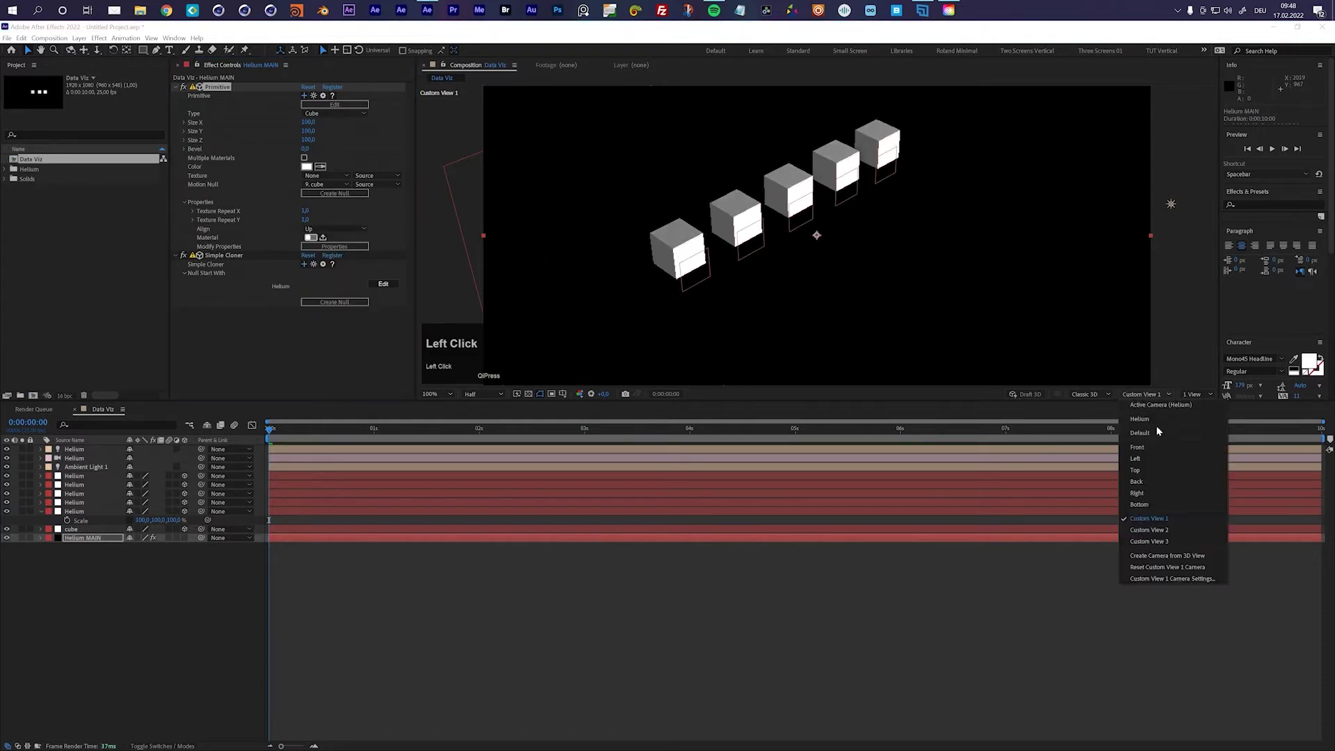
left_click(1150, 443)
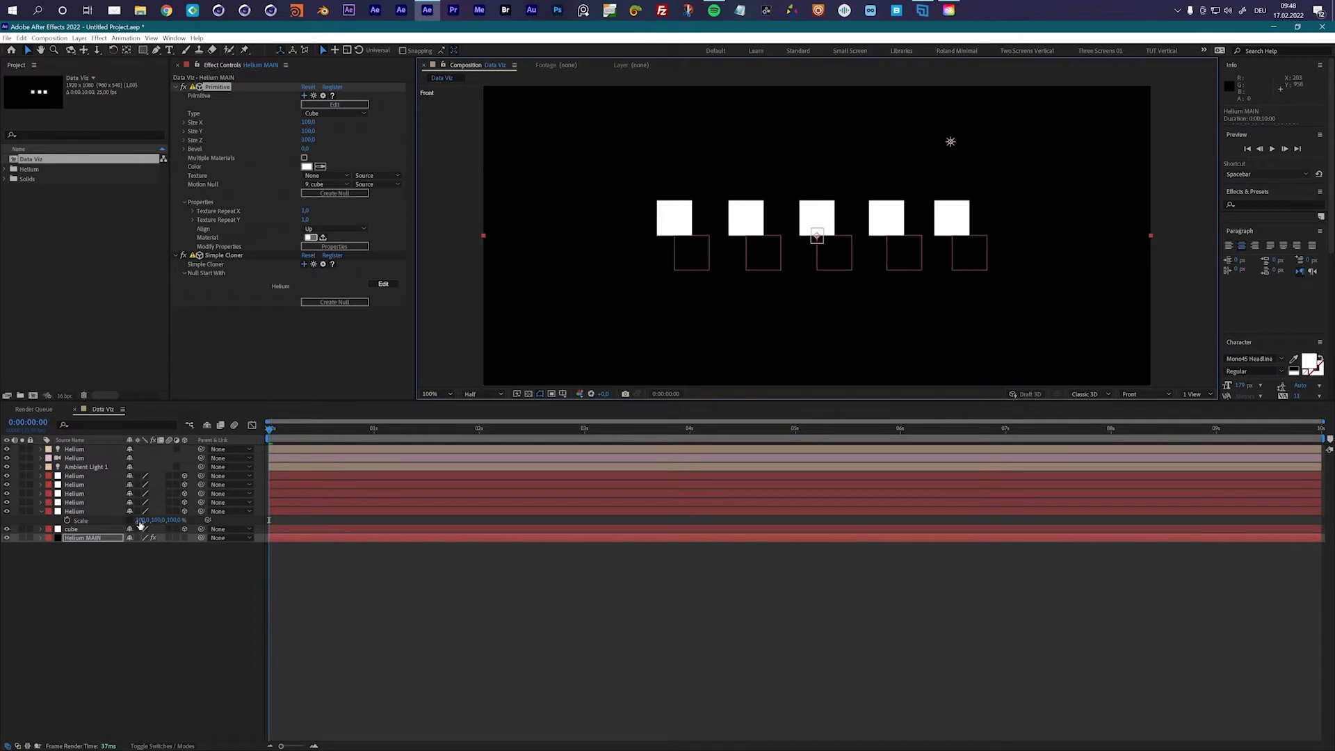
left_click_drag(157, 520, 292, 511)
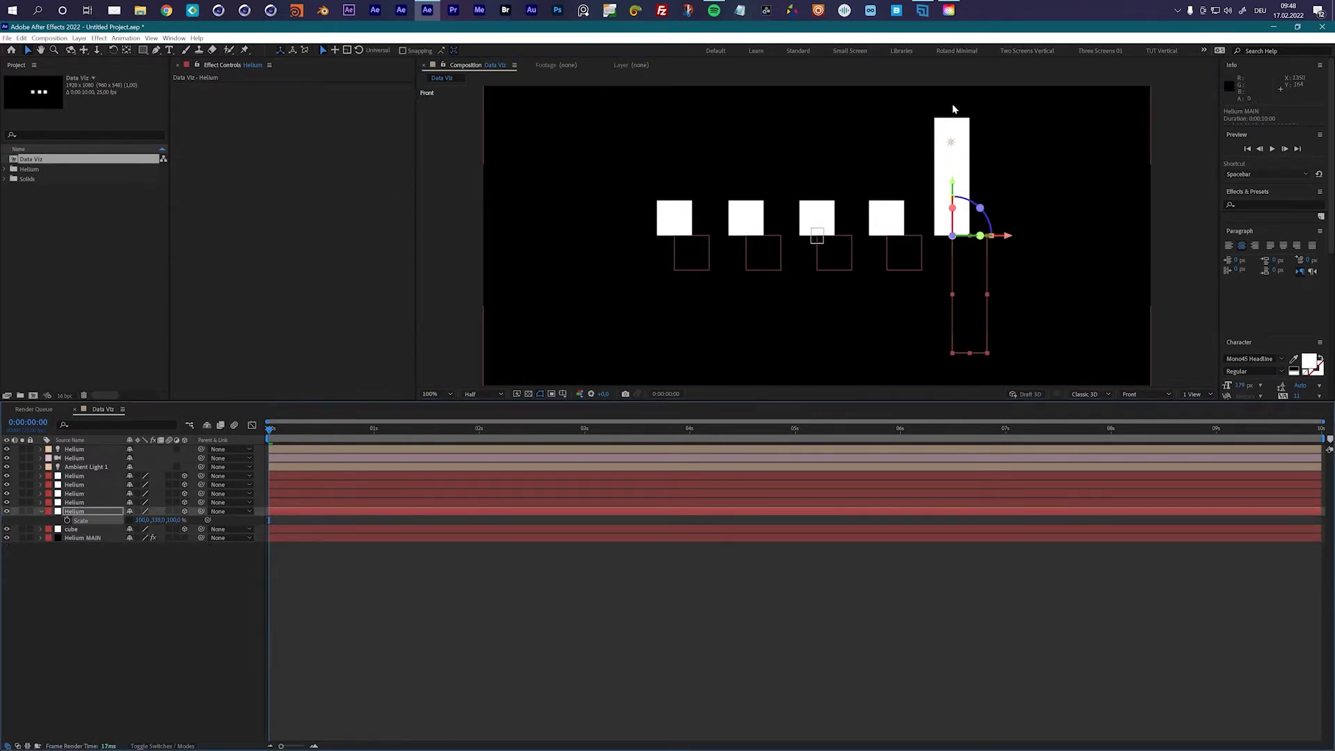
left_click(1136, 394)
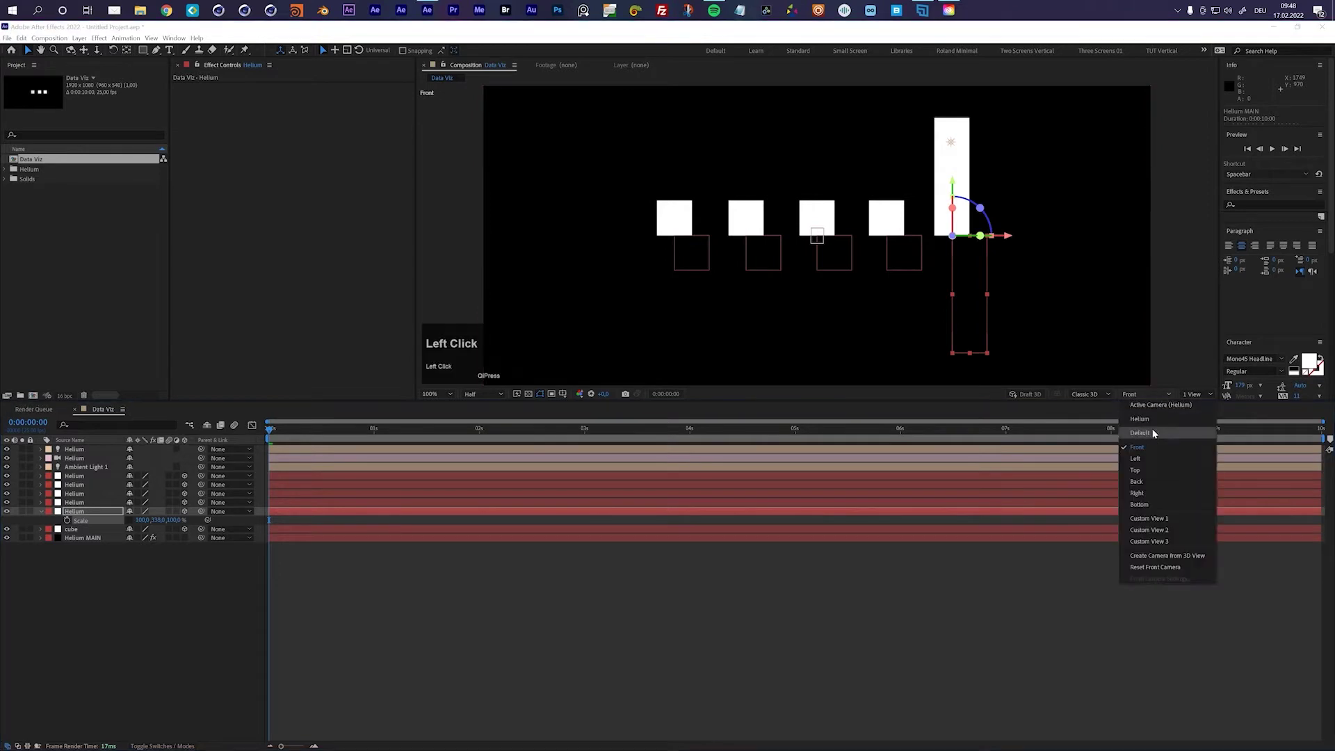
left_click(1151, 518)
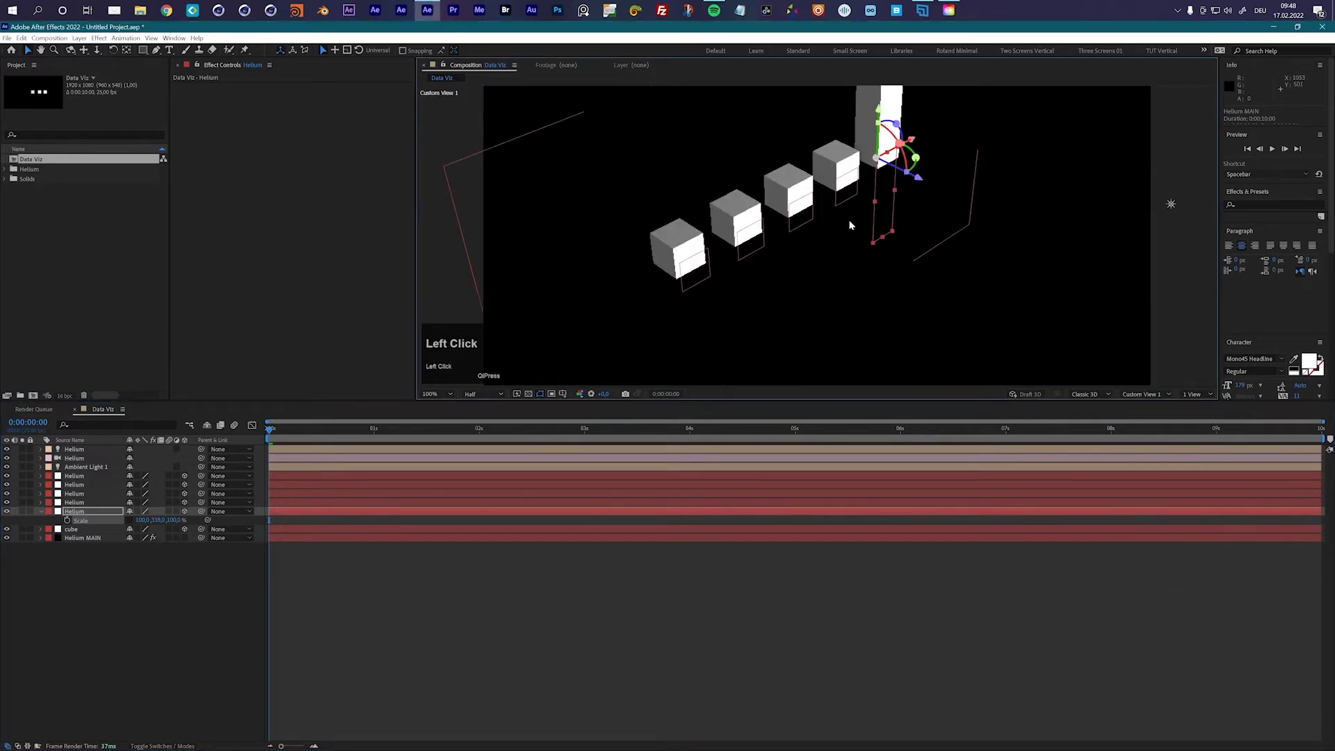
Set the Y scale of the Helium null directly above the cube layer to 450%
key("c")
key("c")
key("c")
left_click(850, 211)
left_click_drag(849, 211, 856, 274)
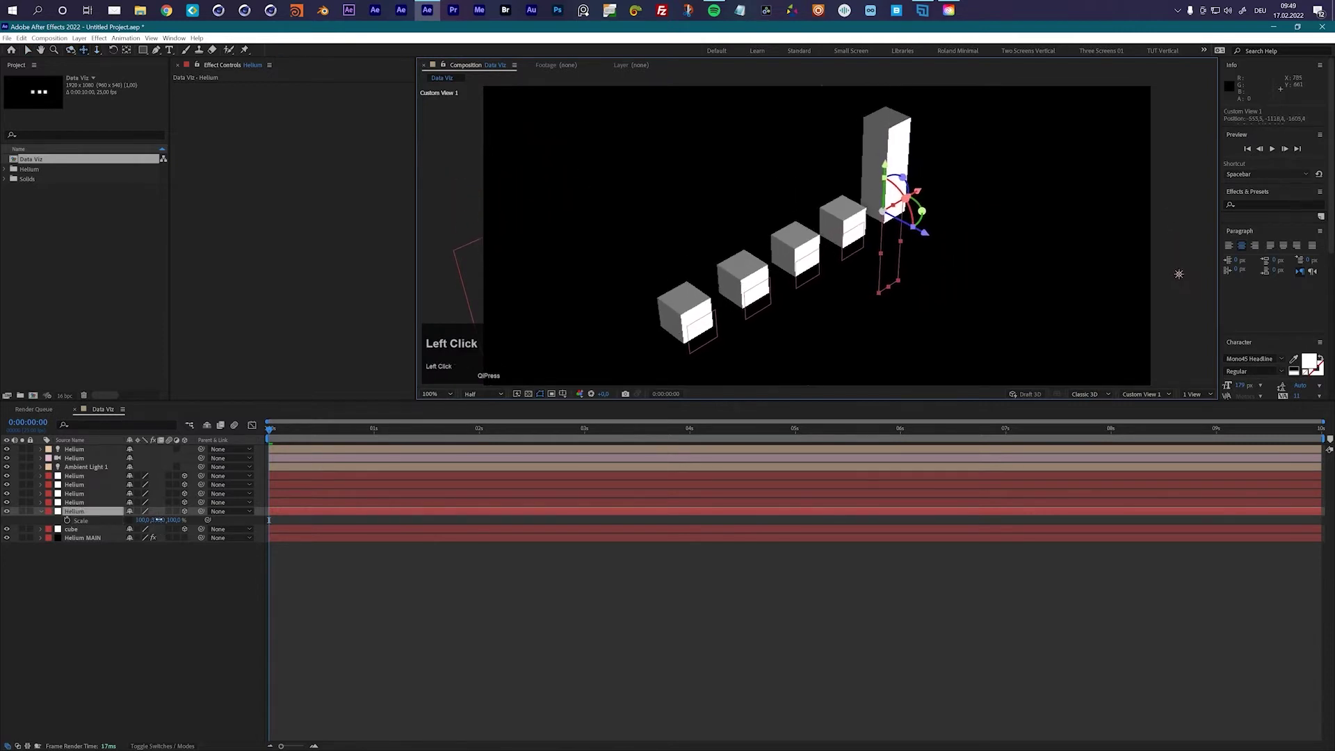
left_click_drag(156, 520, 209, 513)
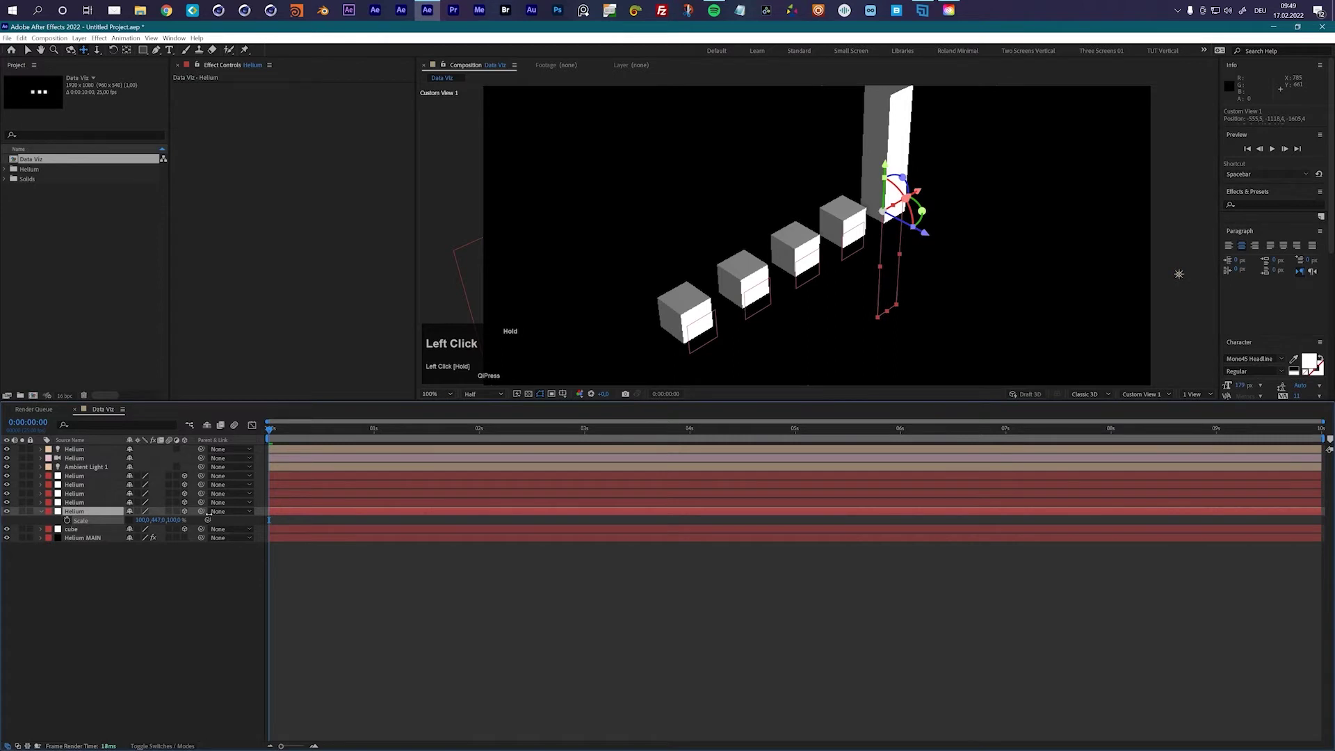
left_click(157, 520)
type("450")
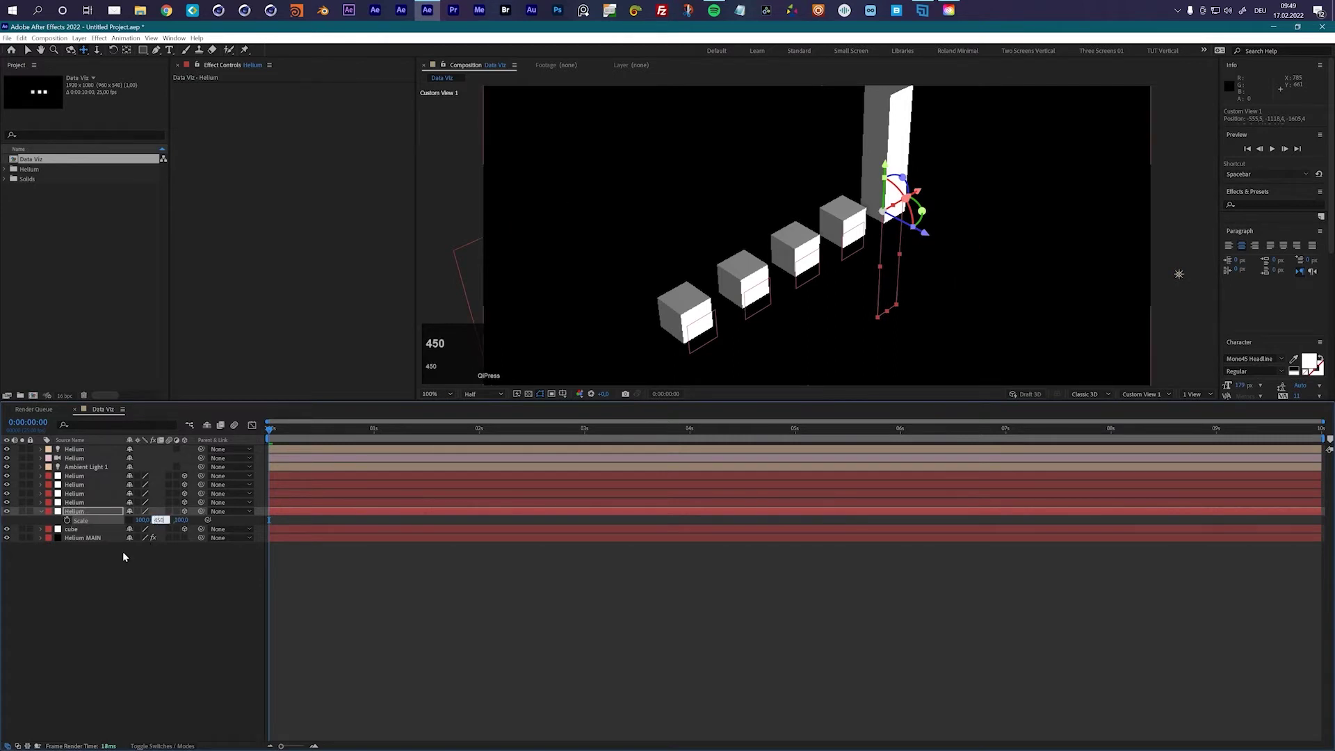
left_click(119, 561)
Set the Y scale of the second-to-last Helium null to 400%, keeping X and Z at 100%
left_click(70, 502)
key("s")
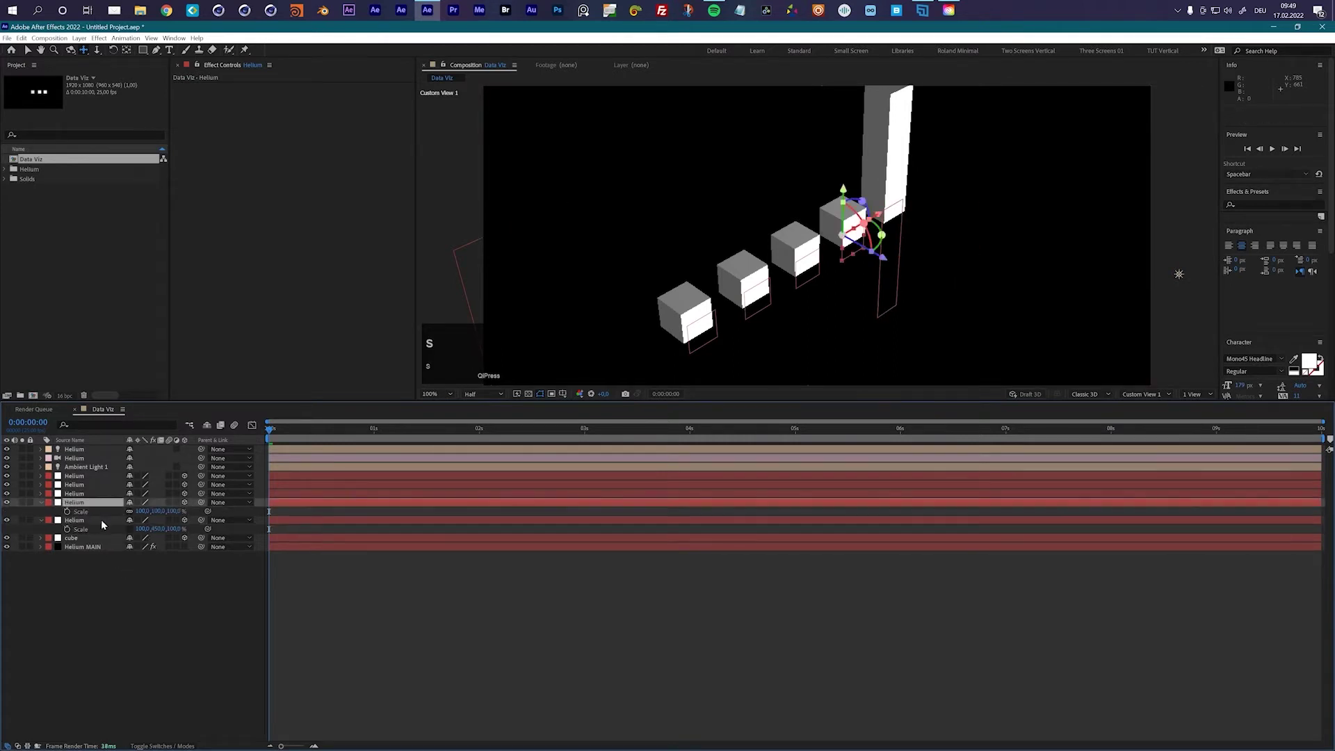
left_click(159, 510)
type("400")
key("Return")
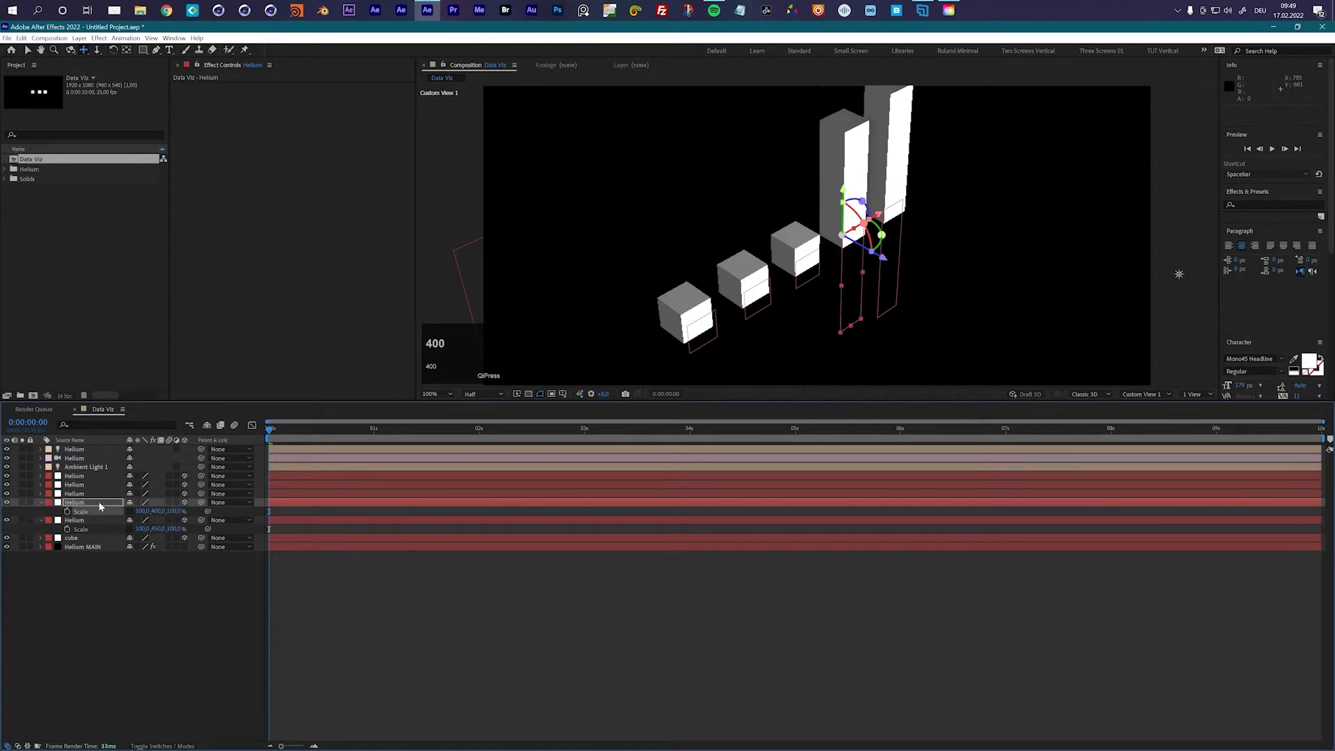
Set the Y scale of the middle Helium null to 320%, keeping X and Z at 100%
left_click(74, 492)
key("s")
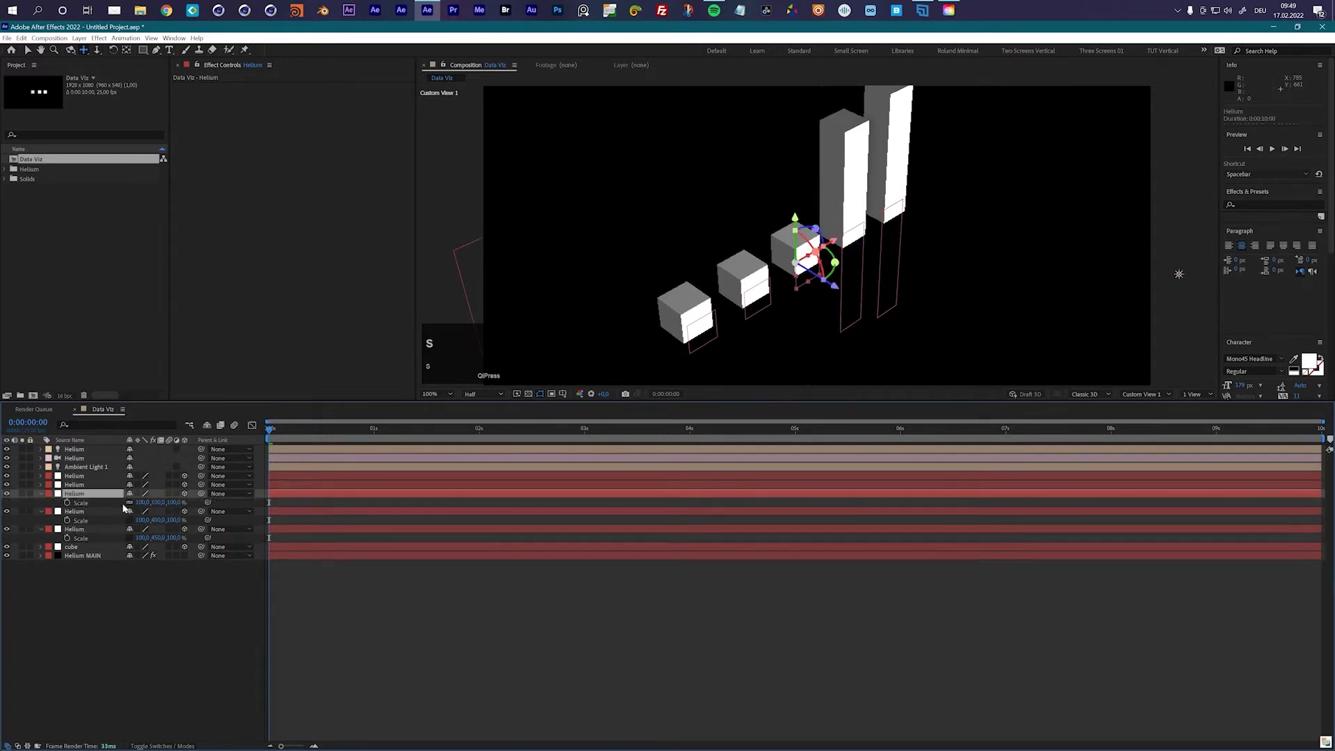
left_click(158, 501)
type("320")
key("Return")
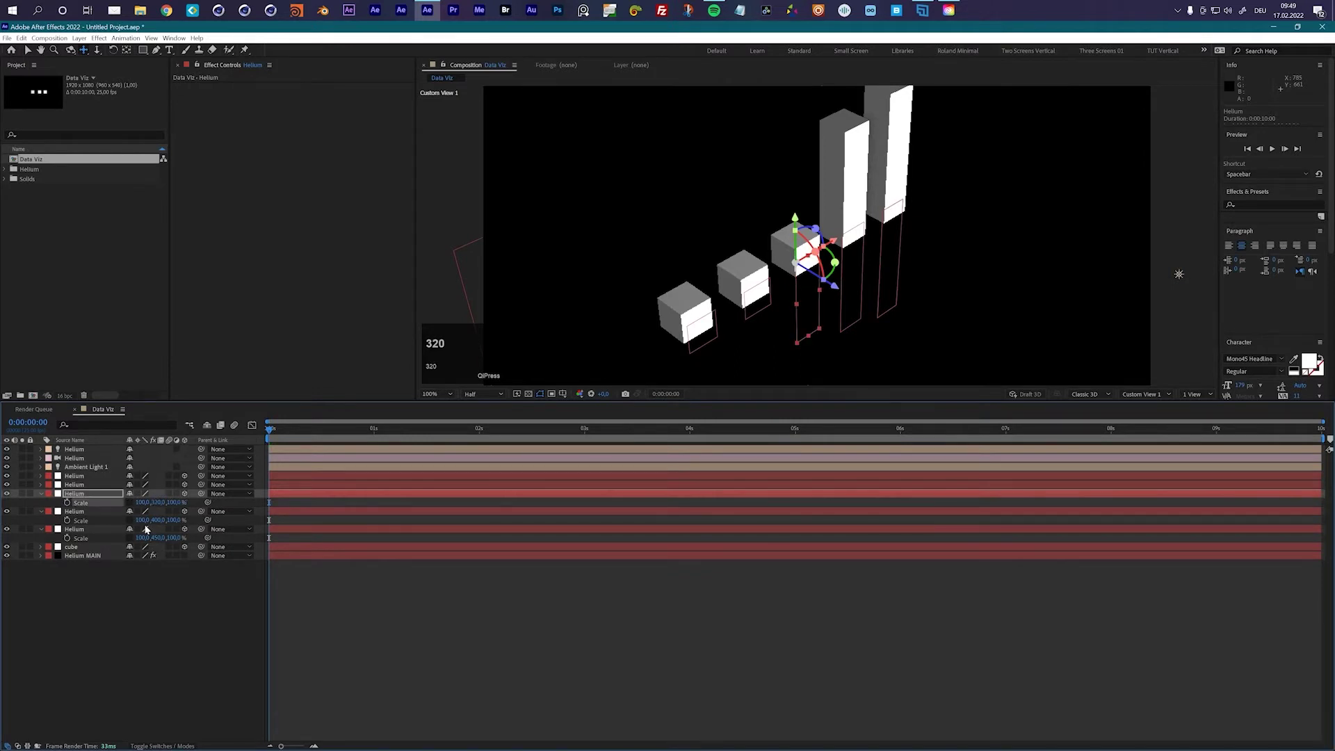
Set the Y scale of the second Helium null in the row to 220%, keeping X and Z at 100%
left_click(74, 485)
key("s")
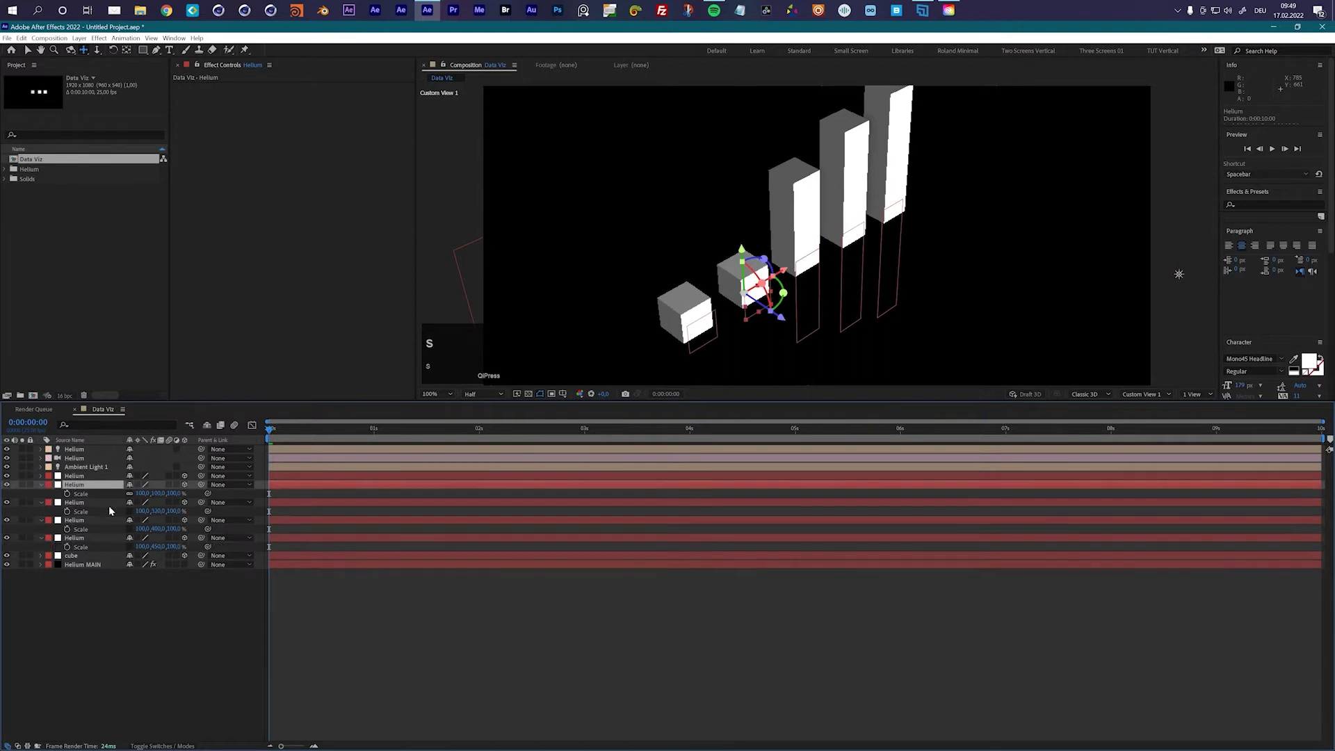
left_click(157, 493)
type("220")
key("Return")
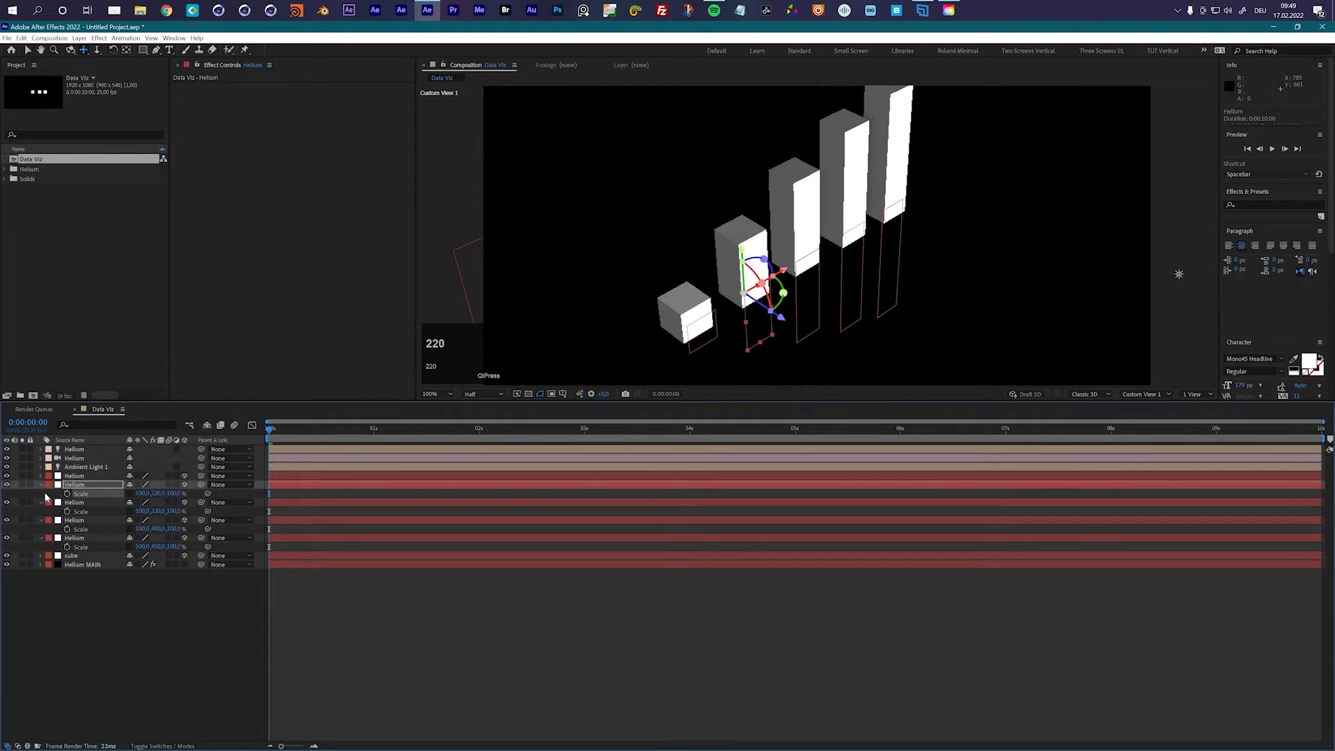
Adjust the Y scales of the four shorter bars' nulls to about 87, 174, 255 and 390%
left_click(75, 475)
key("s")
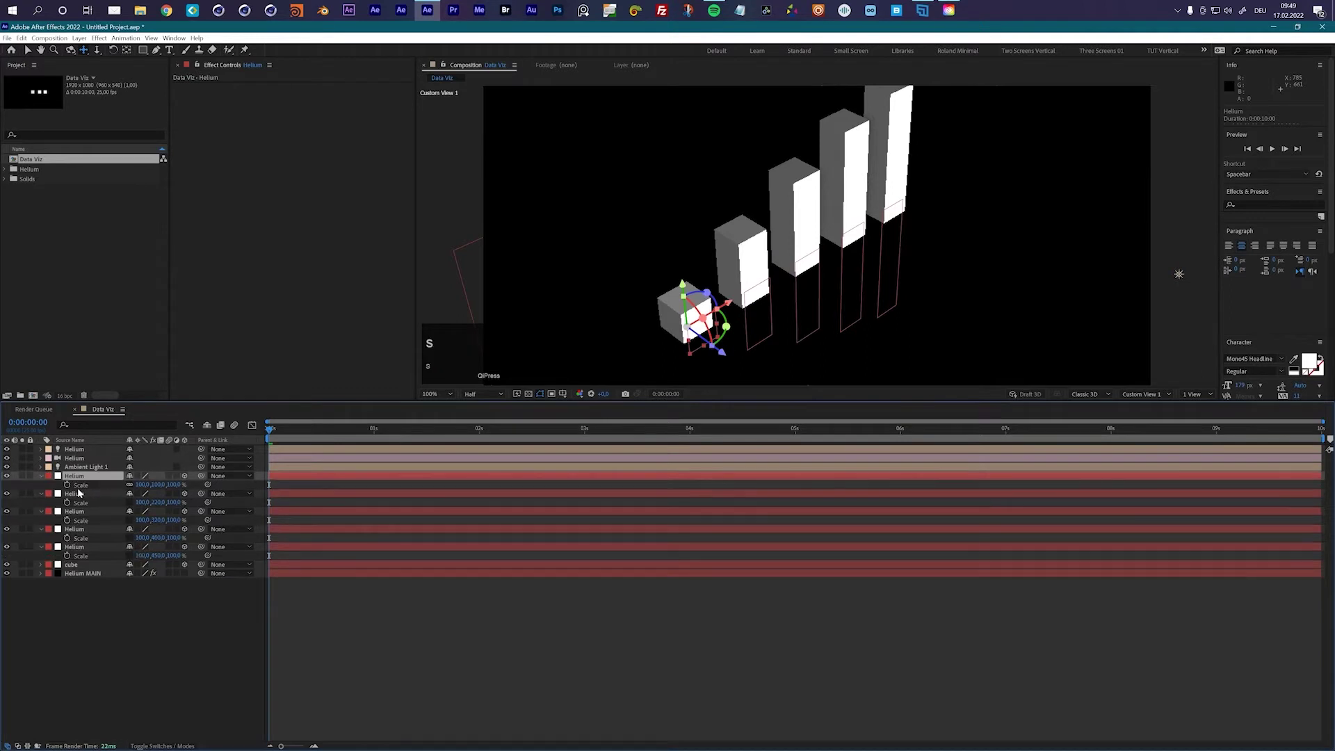
left_click(129, 485)
left_click_drag(159, 484, 150, 537)
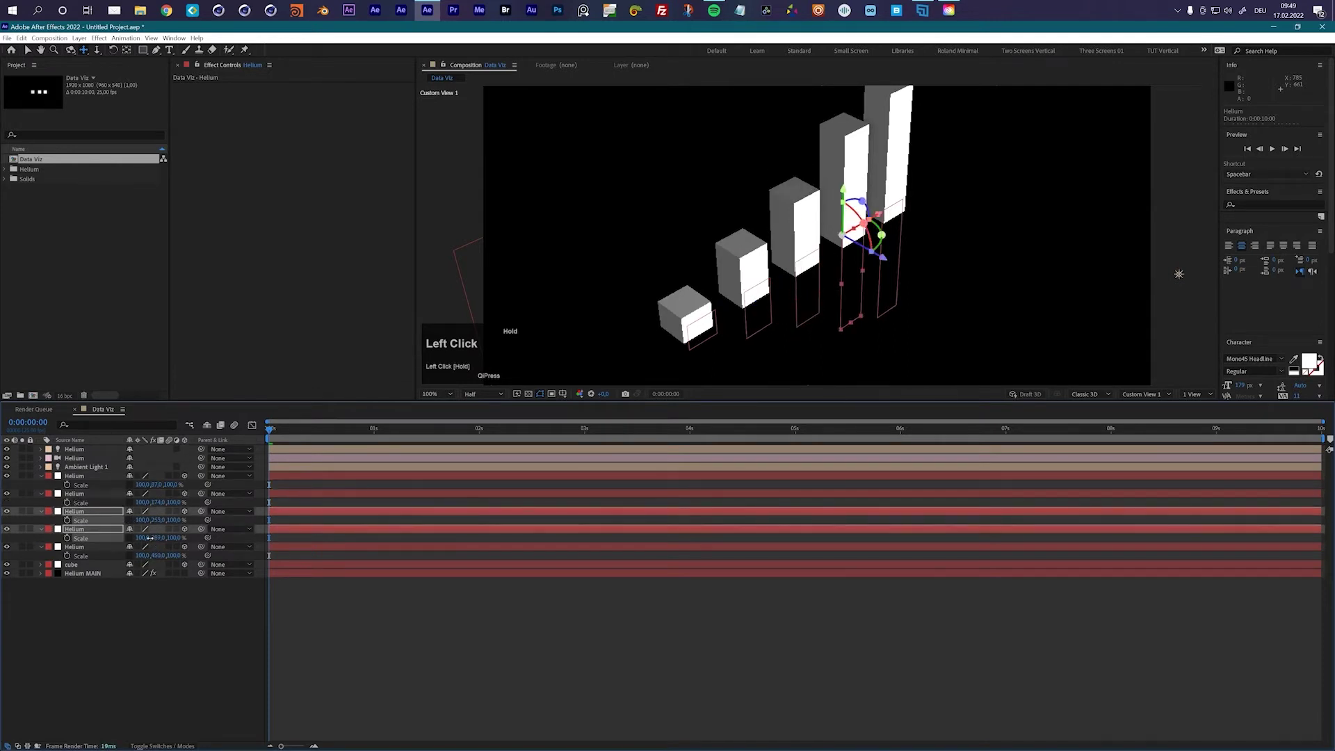
Apply the Basic Material 02 preset to the Primitive effect on the Helium MAIN layer
scroll(827, 269, "down", 2)
scroll(827, 268, "up", 2)
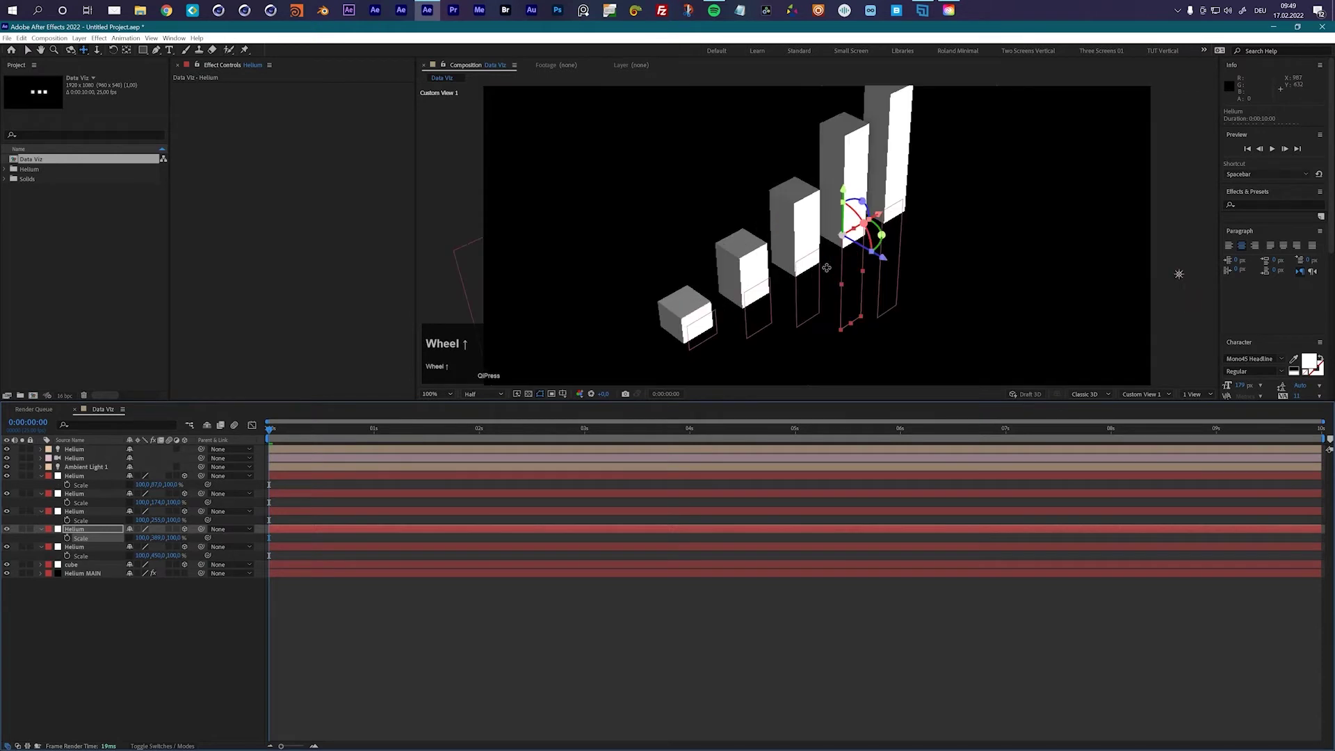
scroll(861, 240, "down", 2)
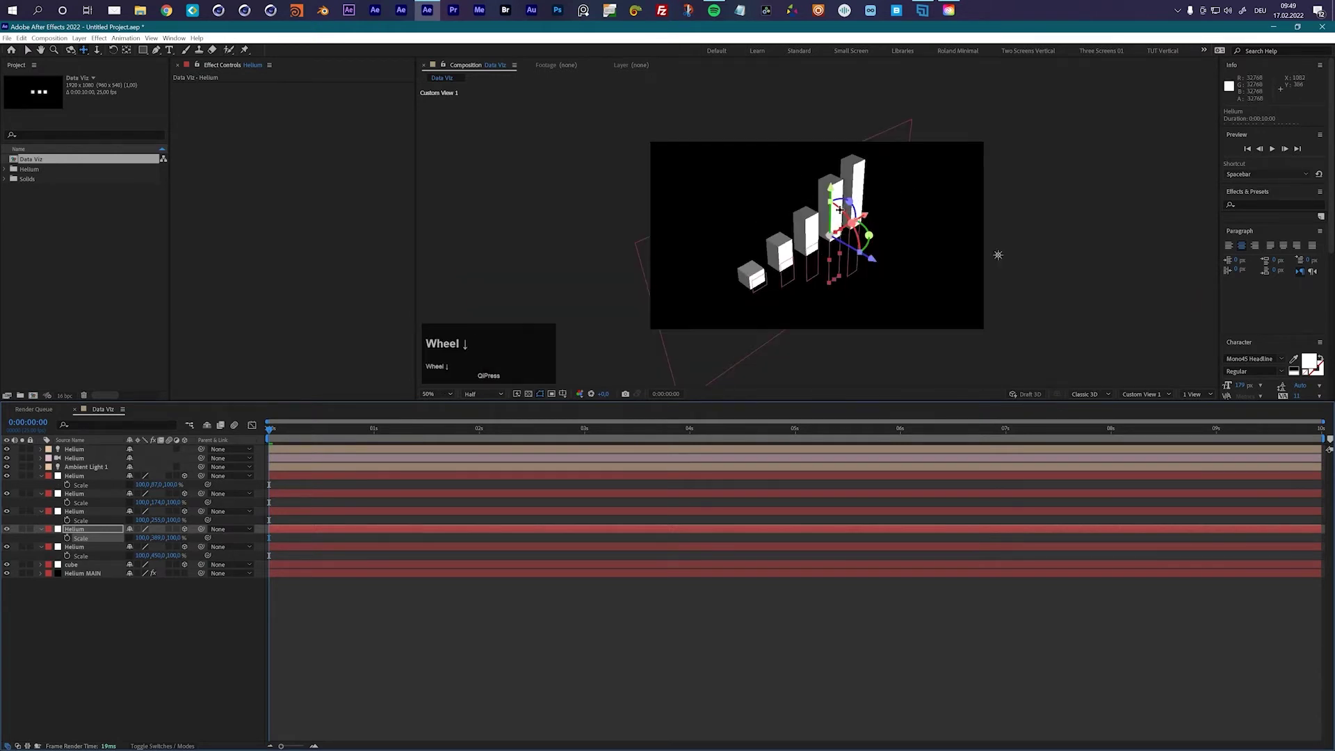
left_click(84, 573)
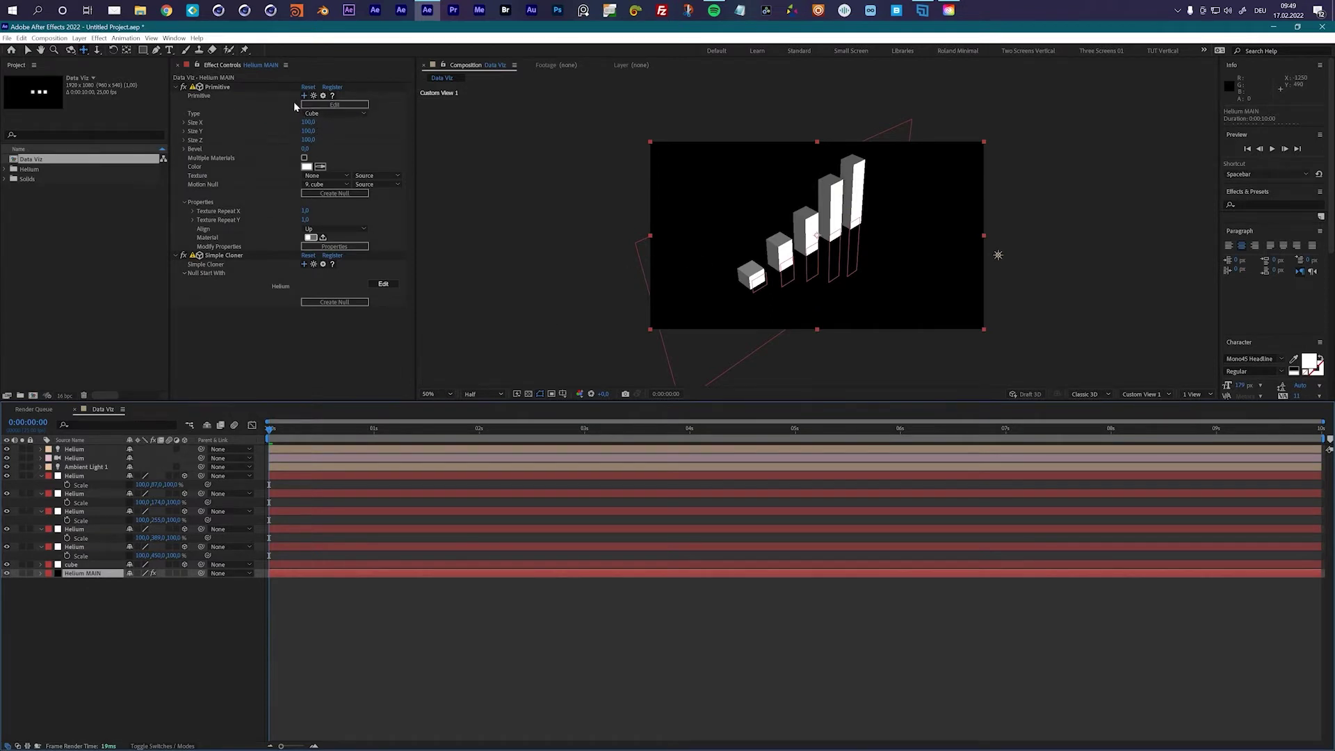
left_click(219, 87)
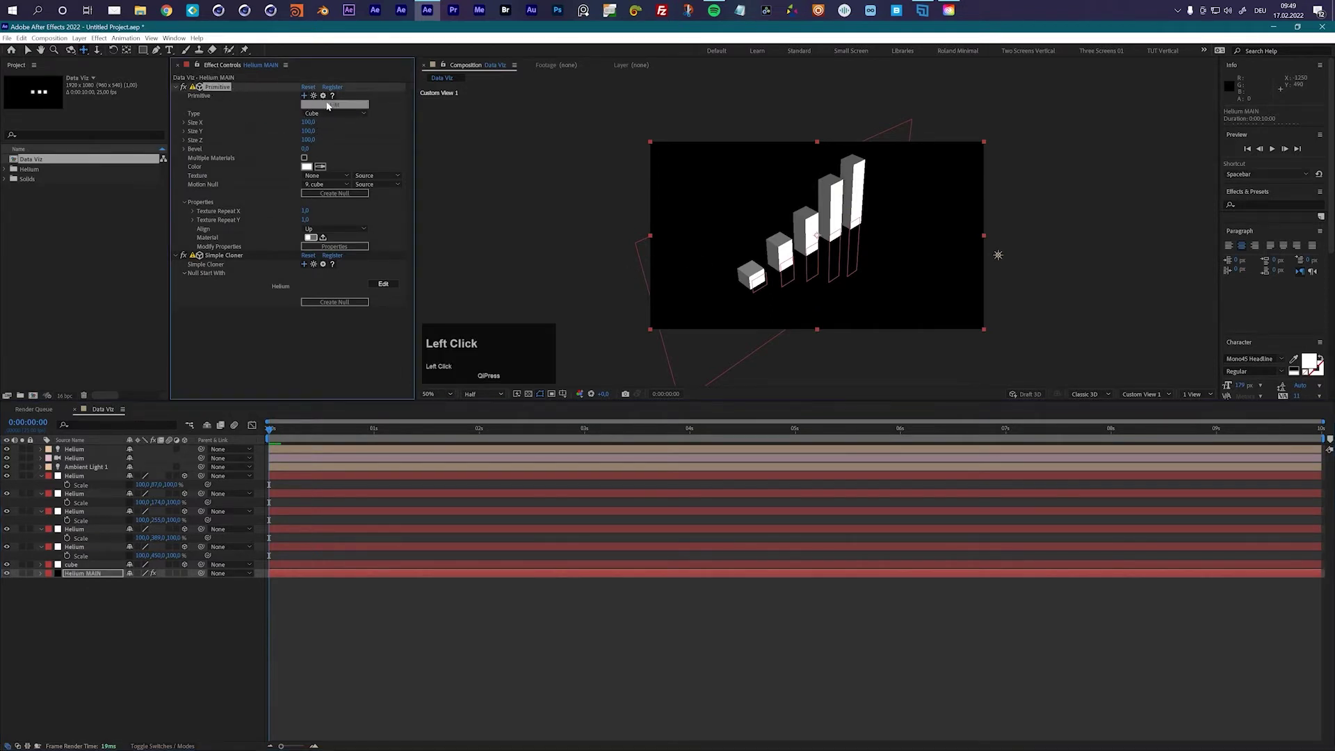
left_click(328, 105)
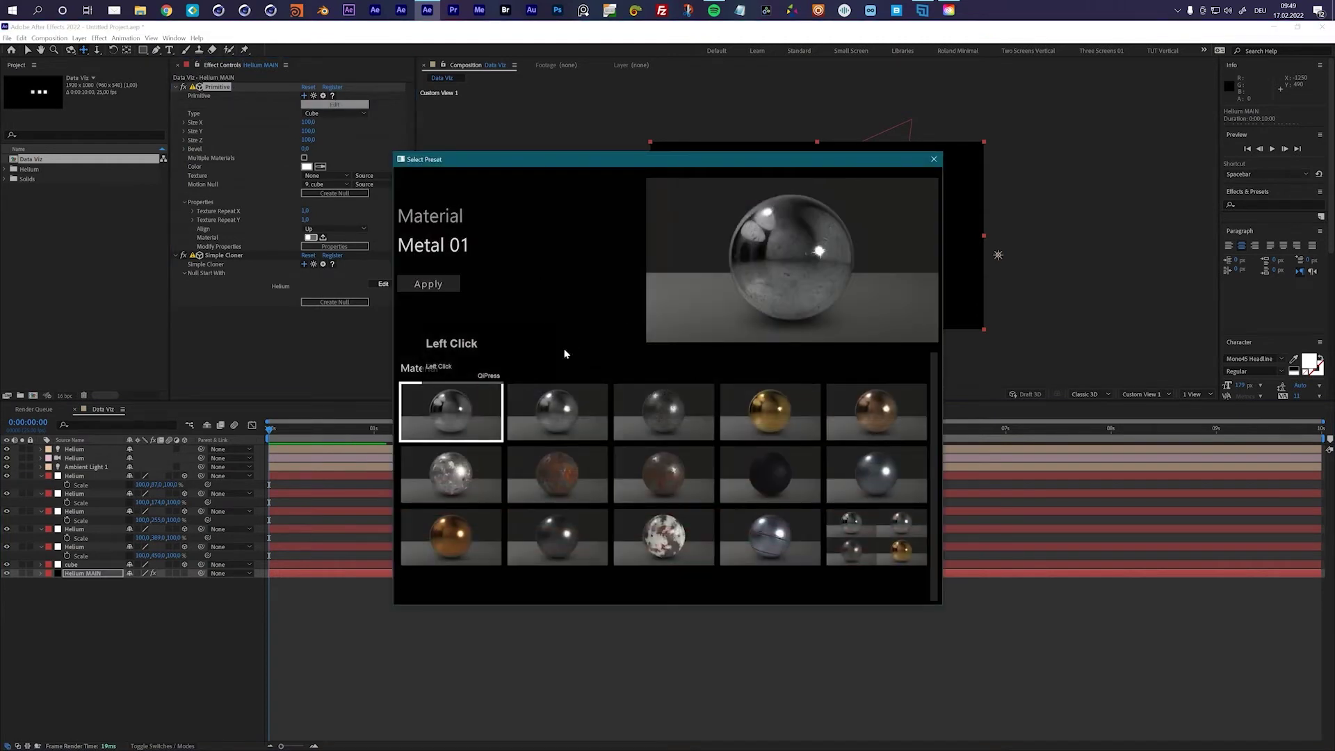
left_click(875, 548)
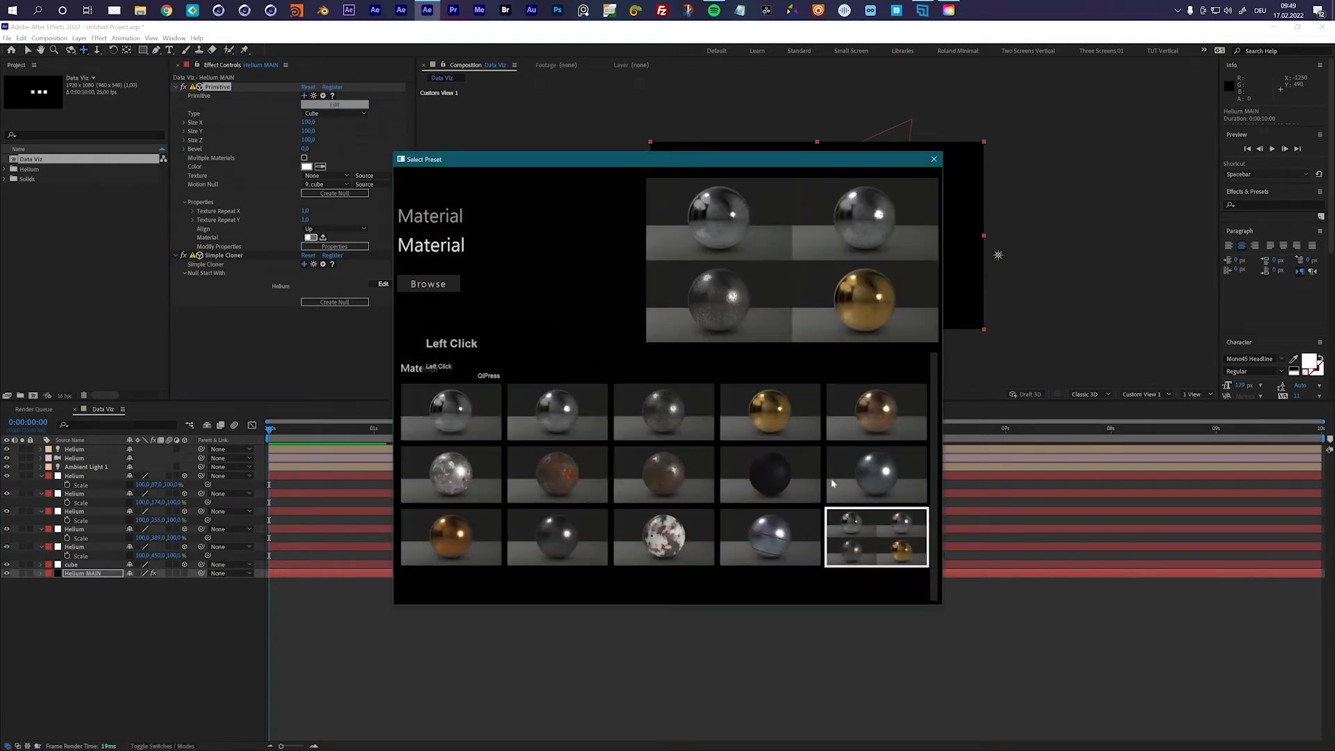
left_click(428, 285)
left_click(560, 415)
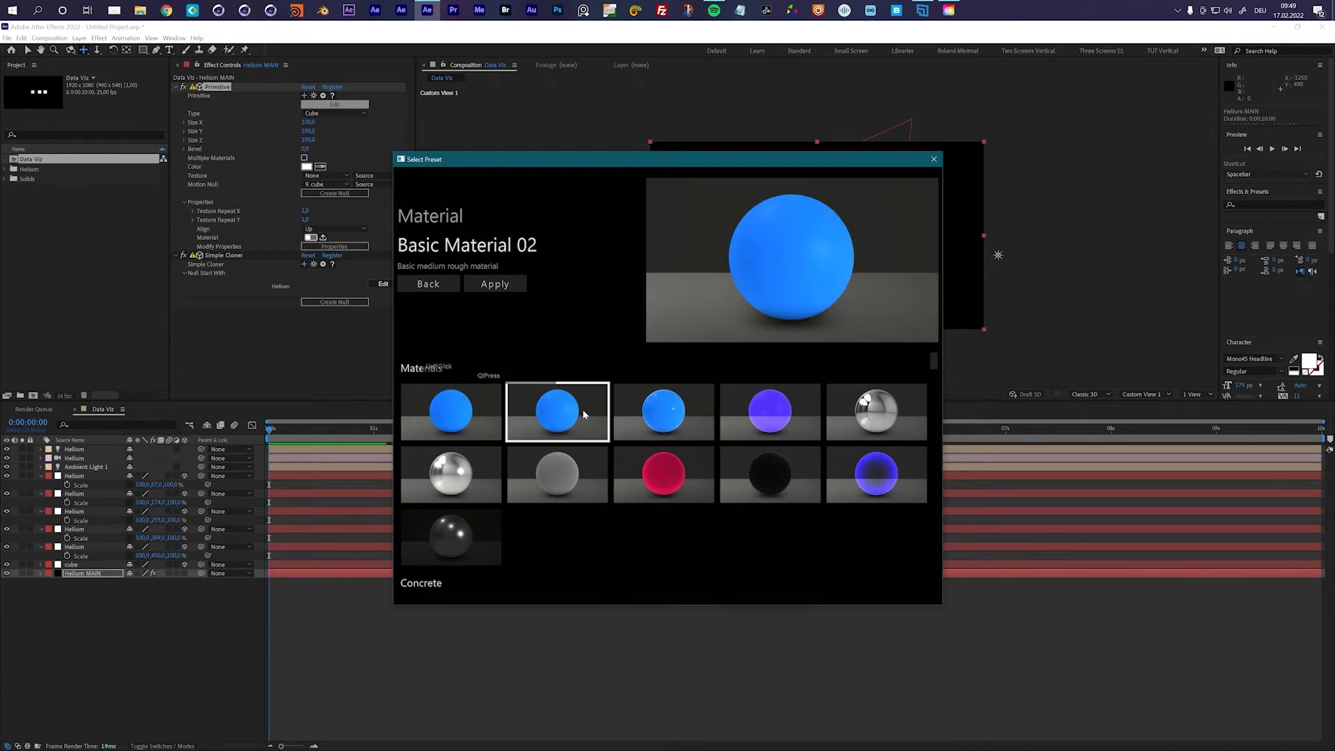
left_click(495, 285)
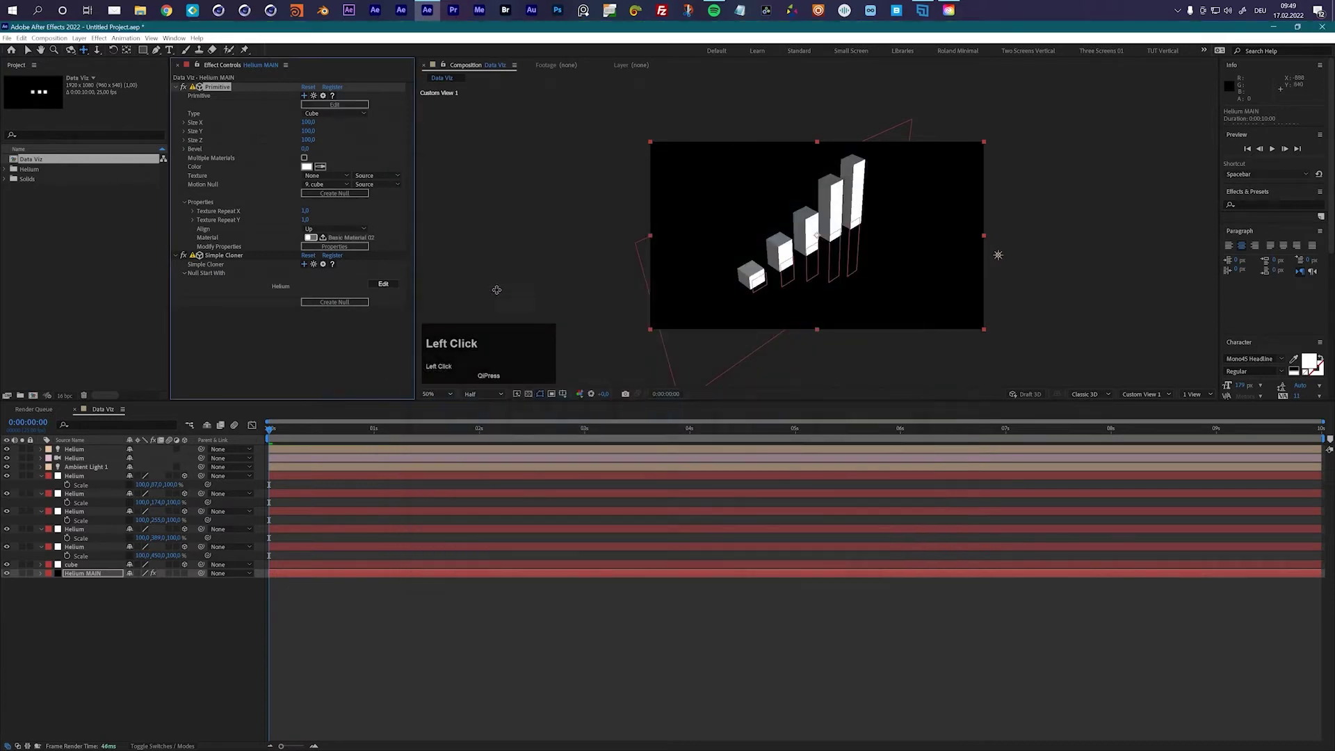
Set the color of the Primitive effect on the Helium MAIN layer to a bright red
left_click(307, 166)
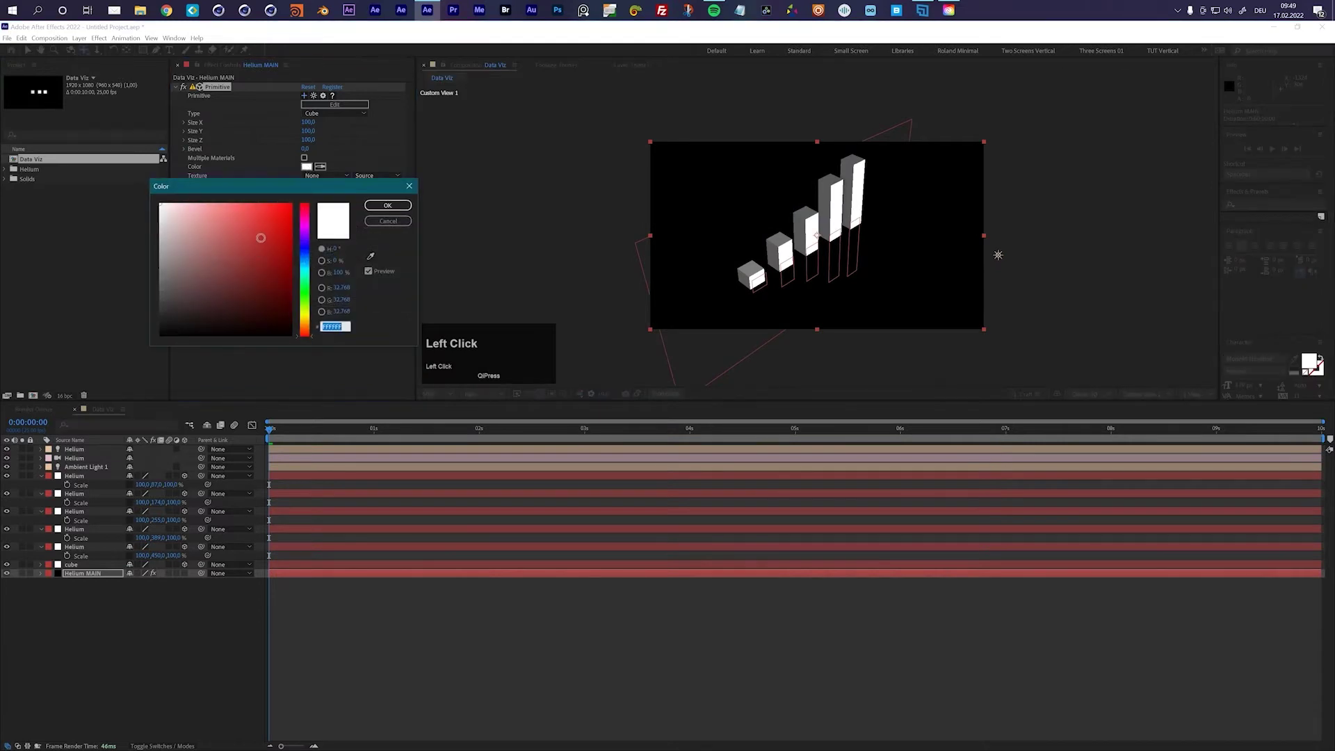
left_click_drag(289, 206, 285, 210)
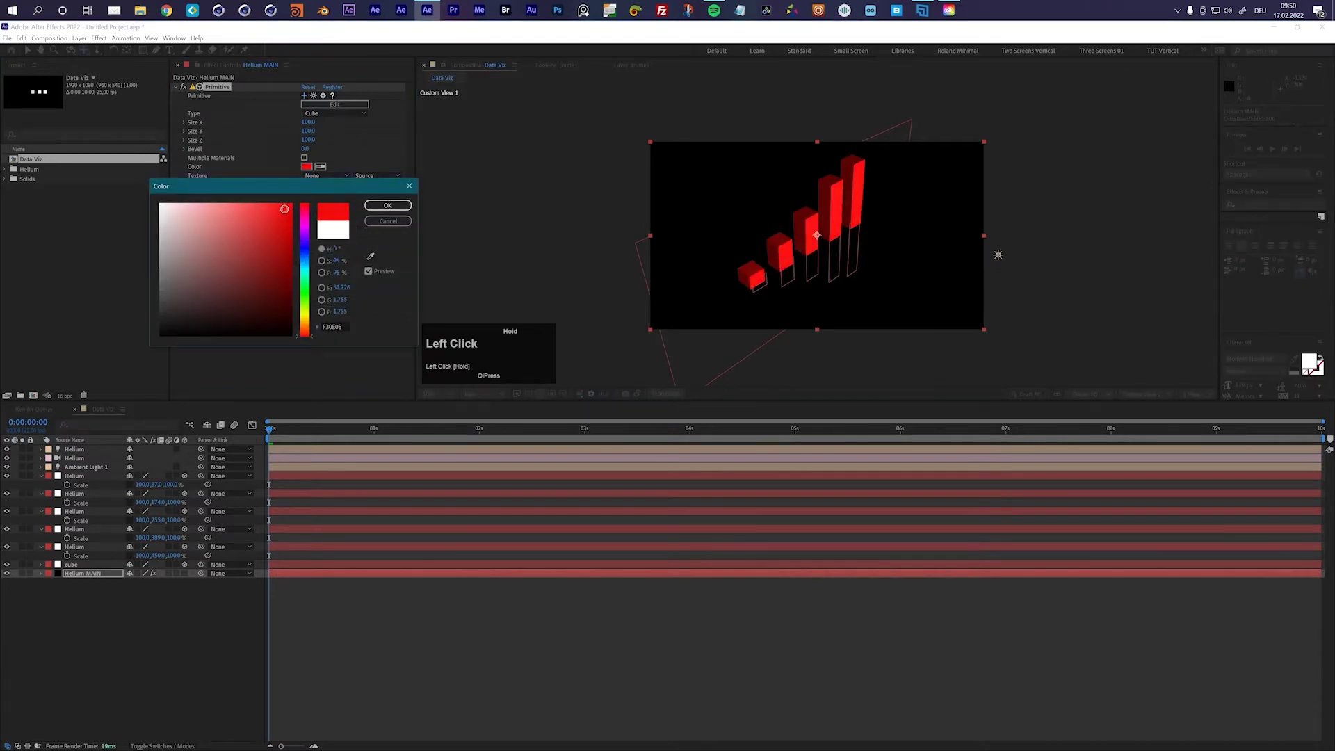
left_click(388, 205)
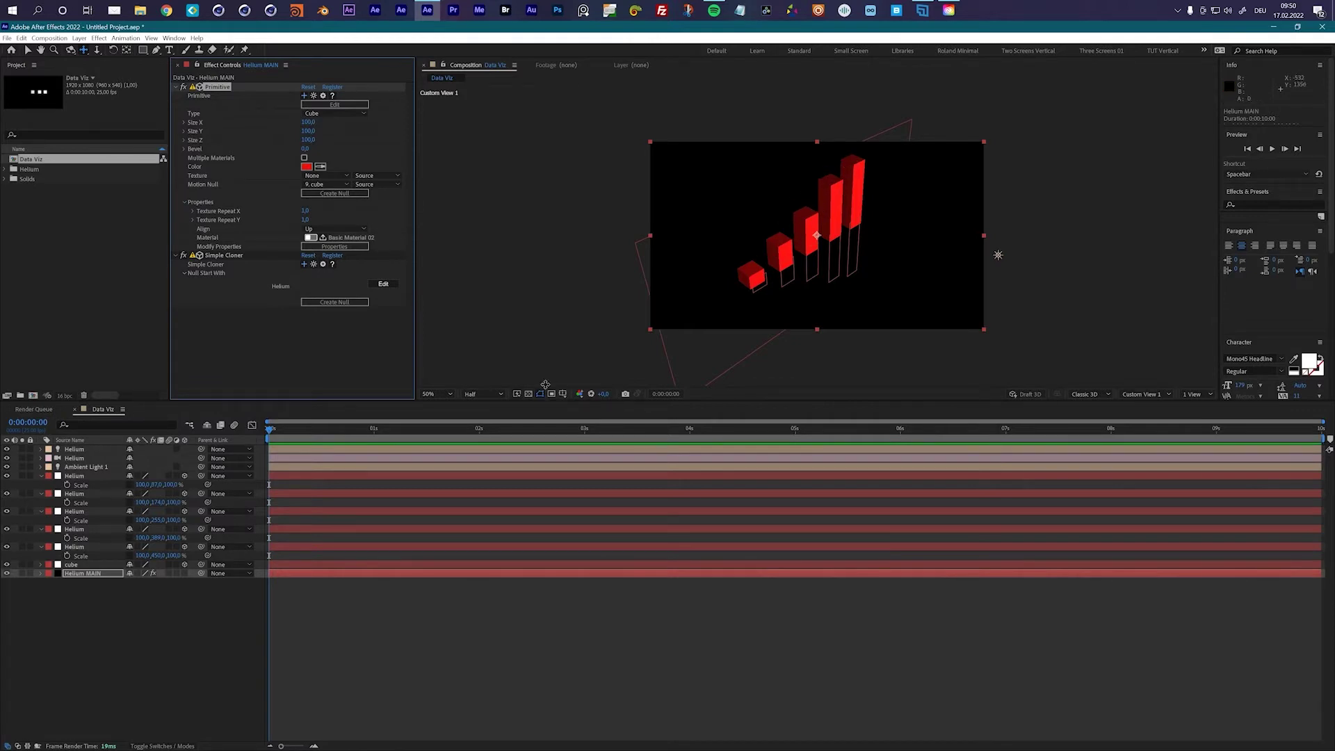
Apply the Grid 01 preset from the Cloner category to the Helium MAIN layer
left_click(105, 574)
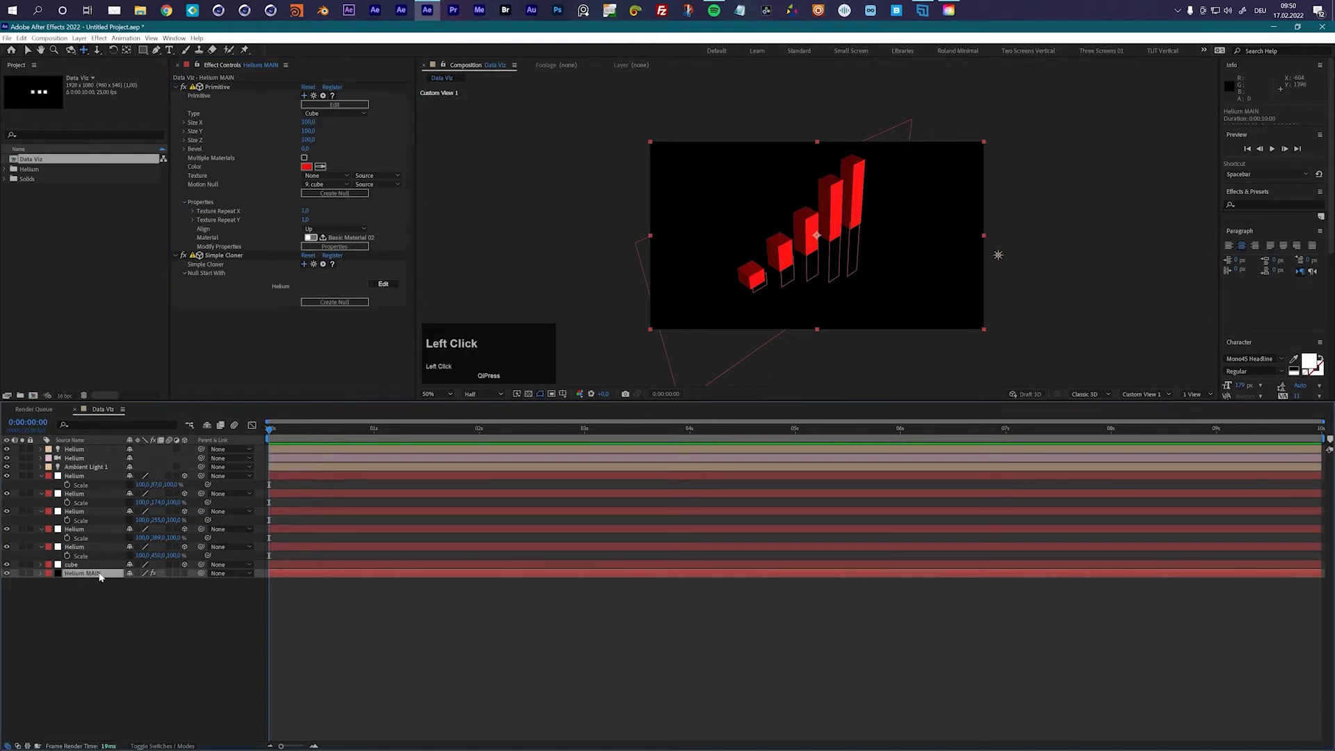
left_click(303, 264)
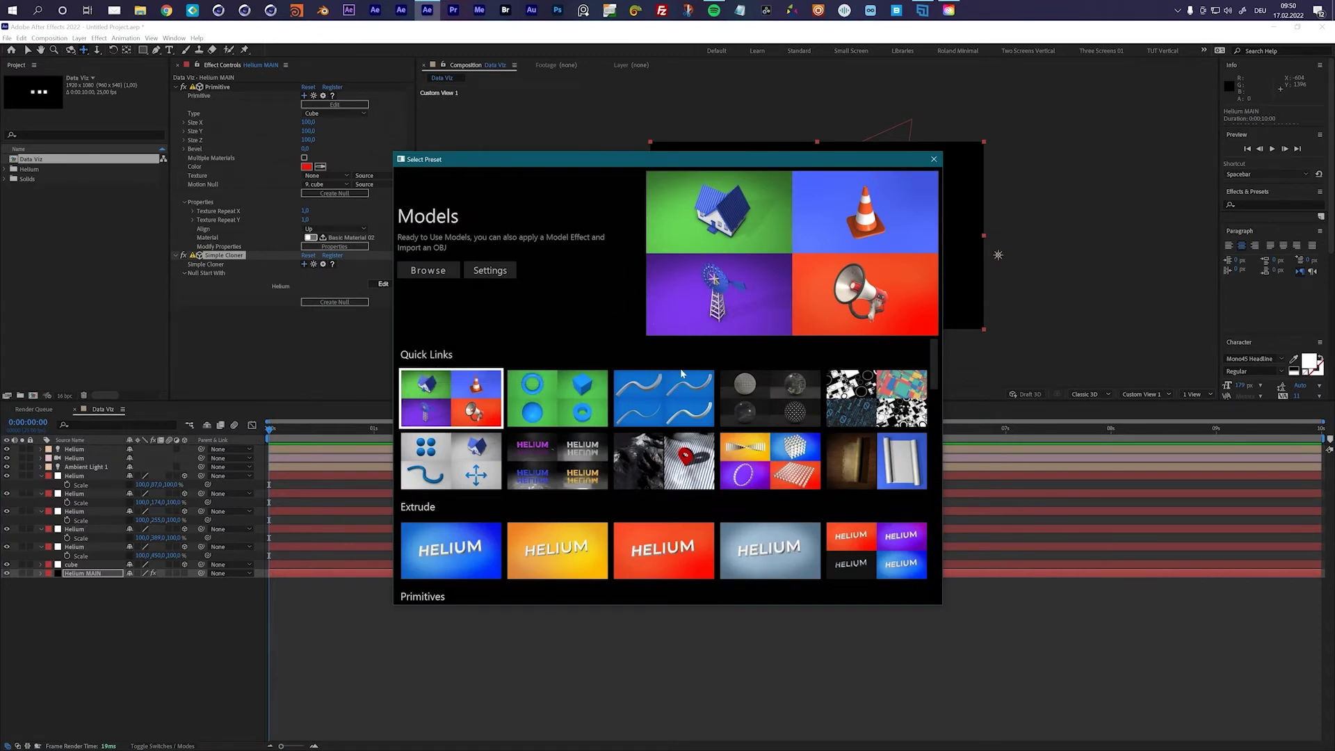
left_click(805, 479)
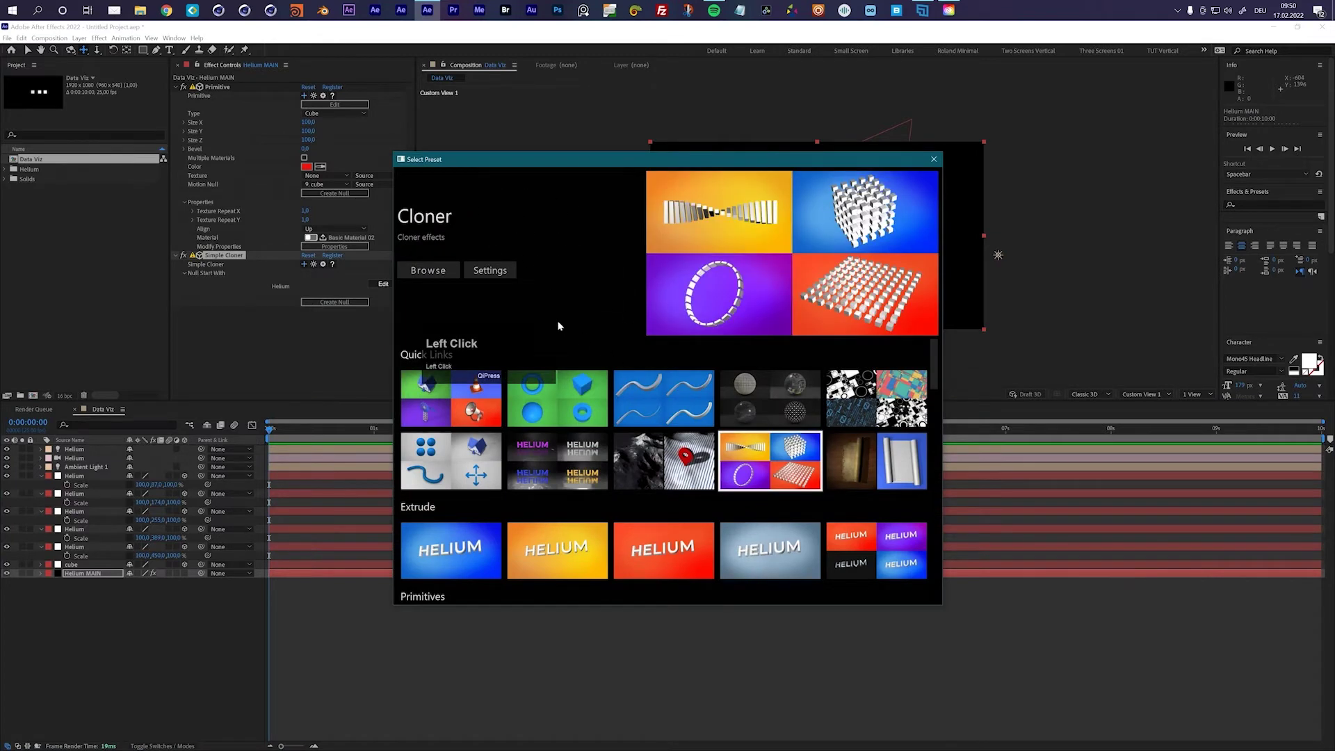
left_click(449, 273)
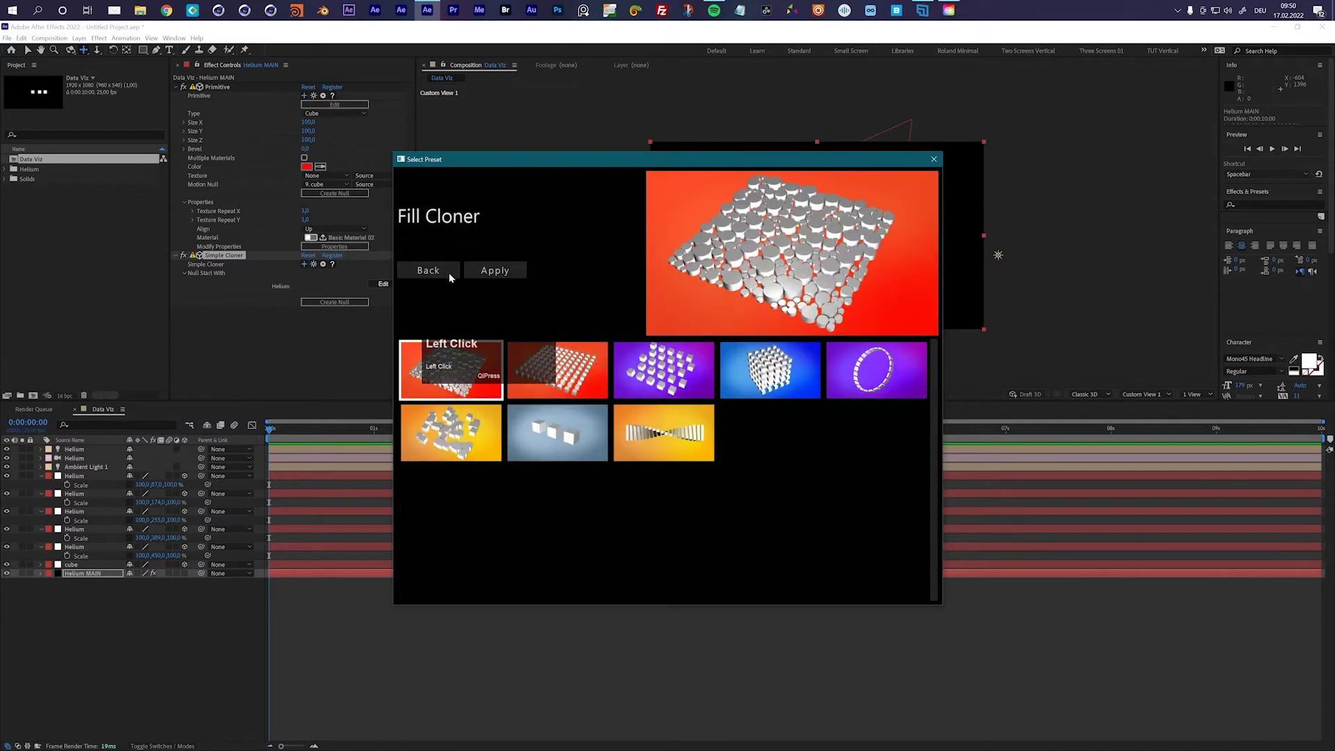
left_click_drag(723, 159, 882, 136)
left_click(727, 363)
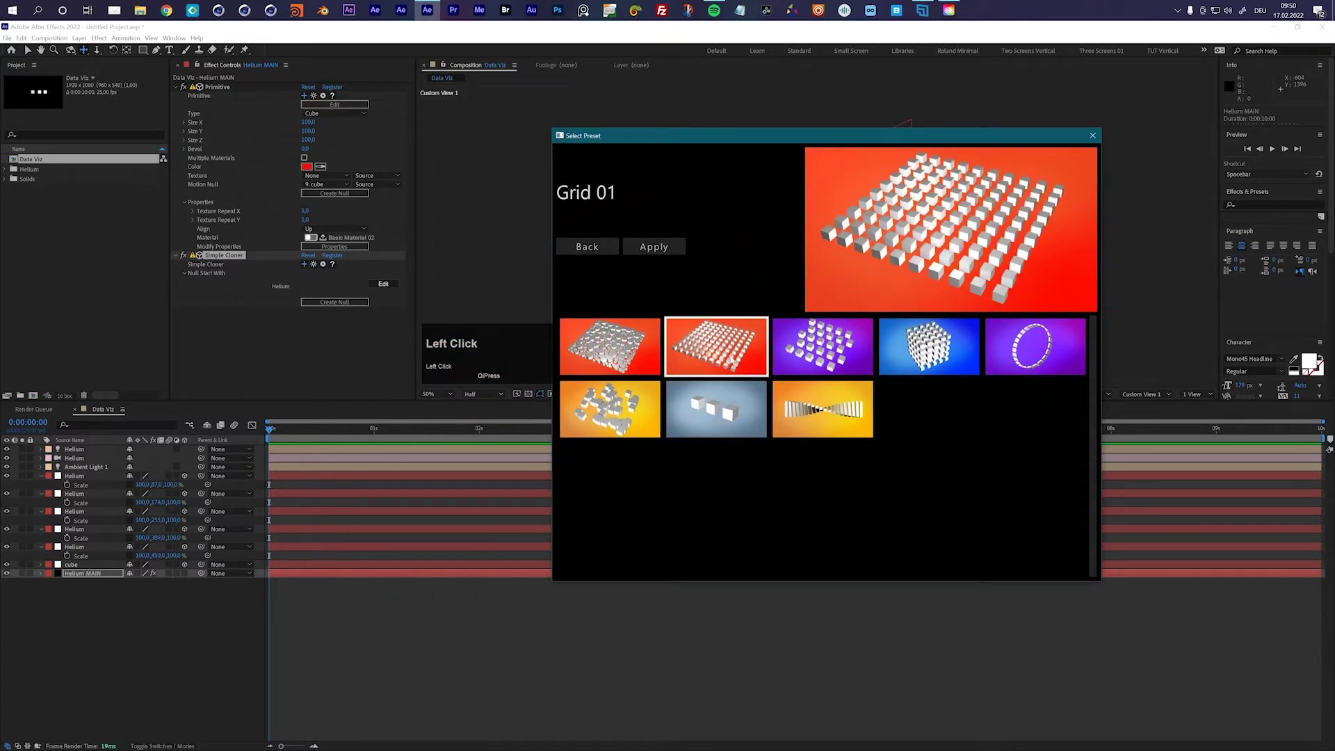
left_click(653, 247)
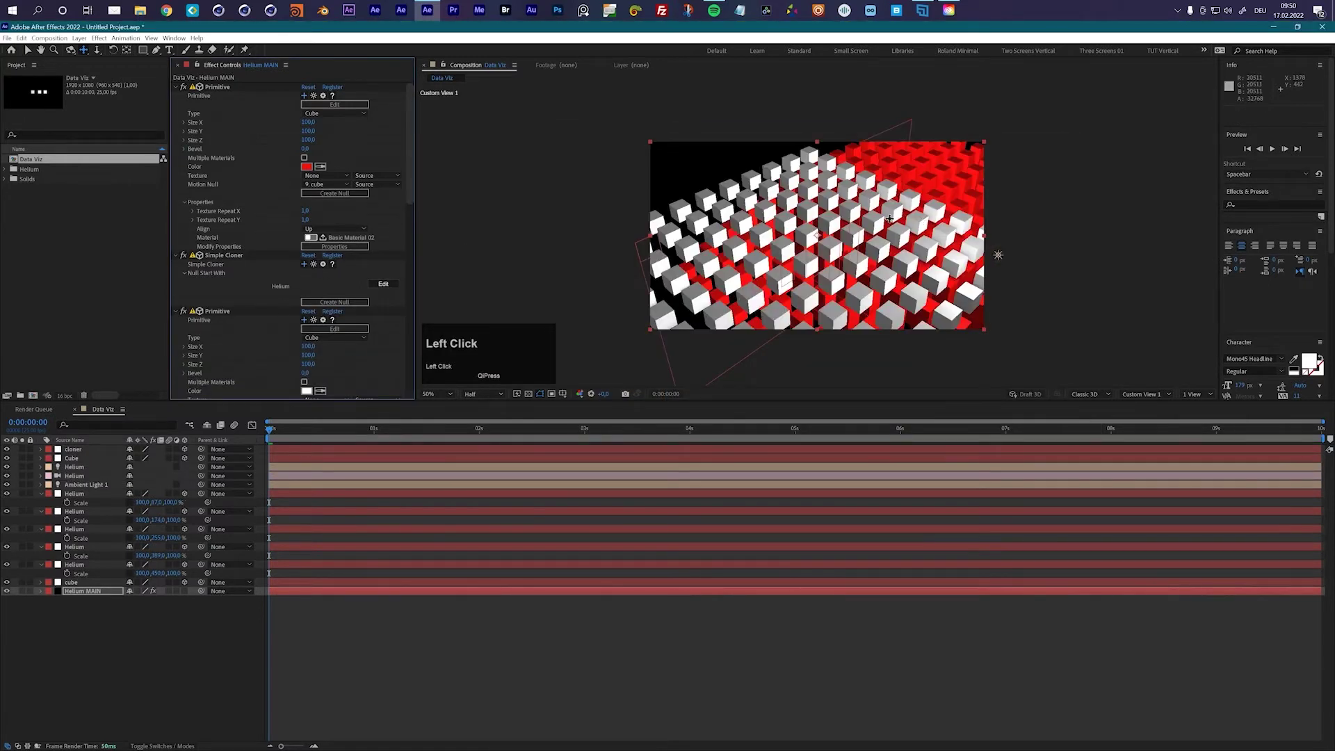
Delete the second Primitive effect and the grid Cloner effect from the Helium MAIN layer
left_click_drag(415, 124, 410, 194)
left_click(223, 259)
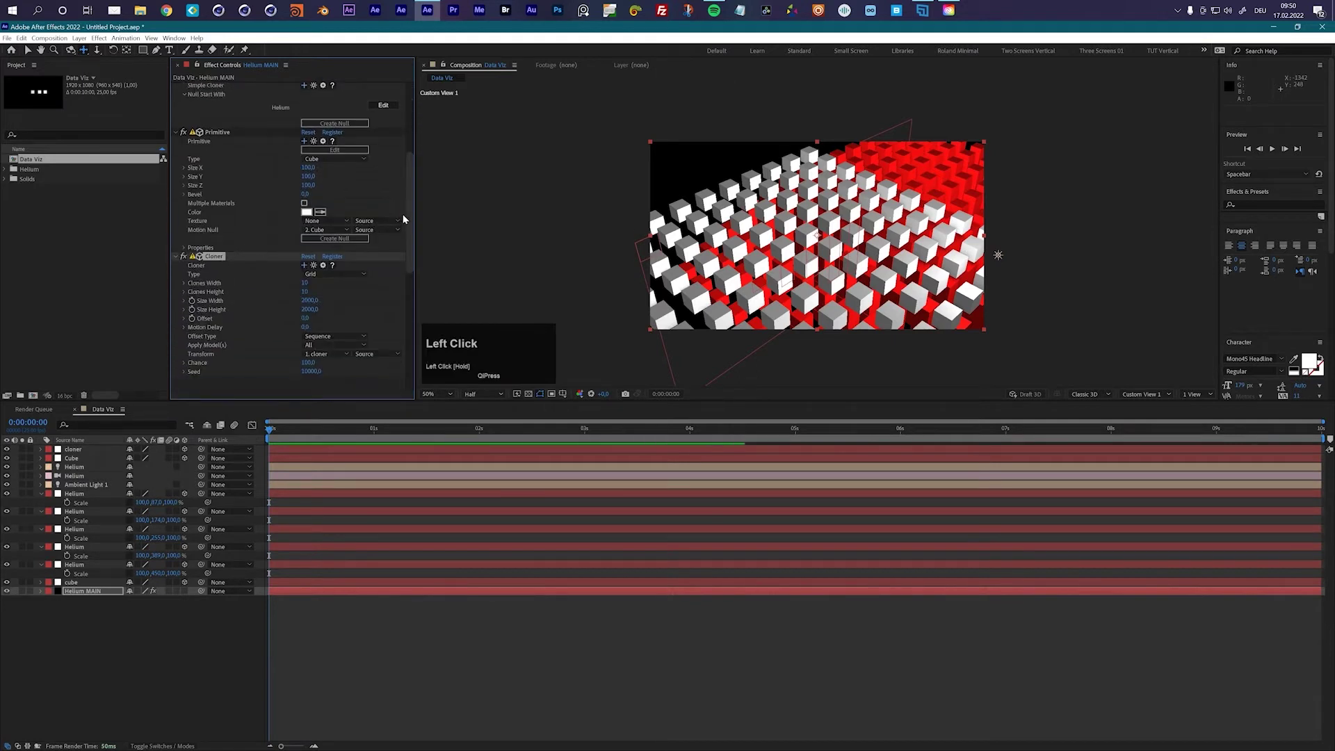
scroll(245, 214, "up", 5)
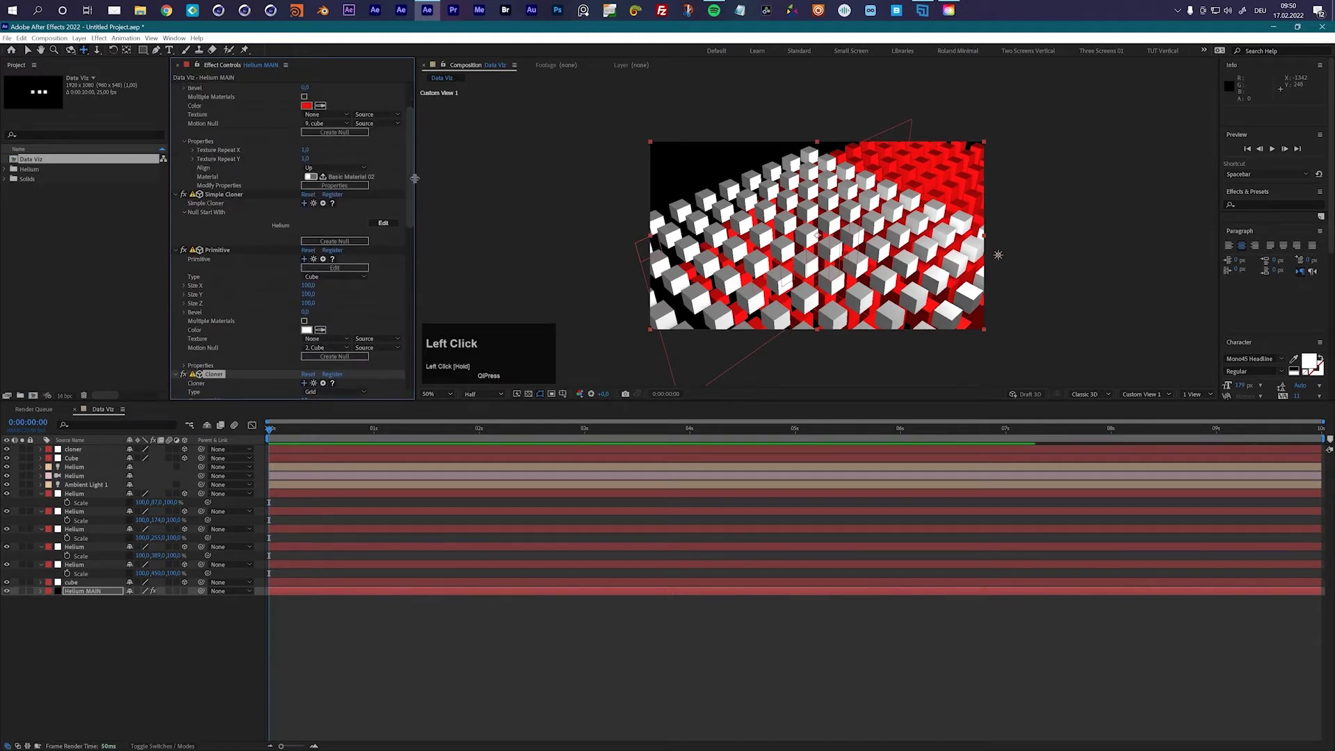
left_click_drag(411, 178, 356, 132)
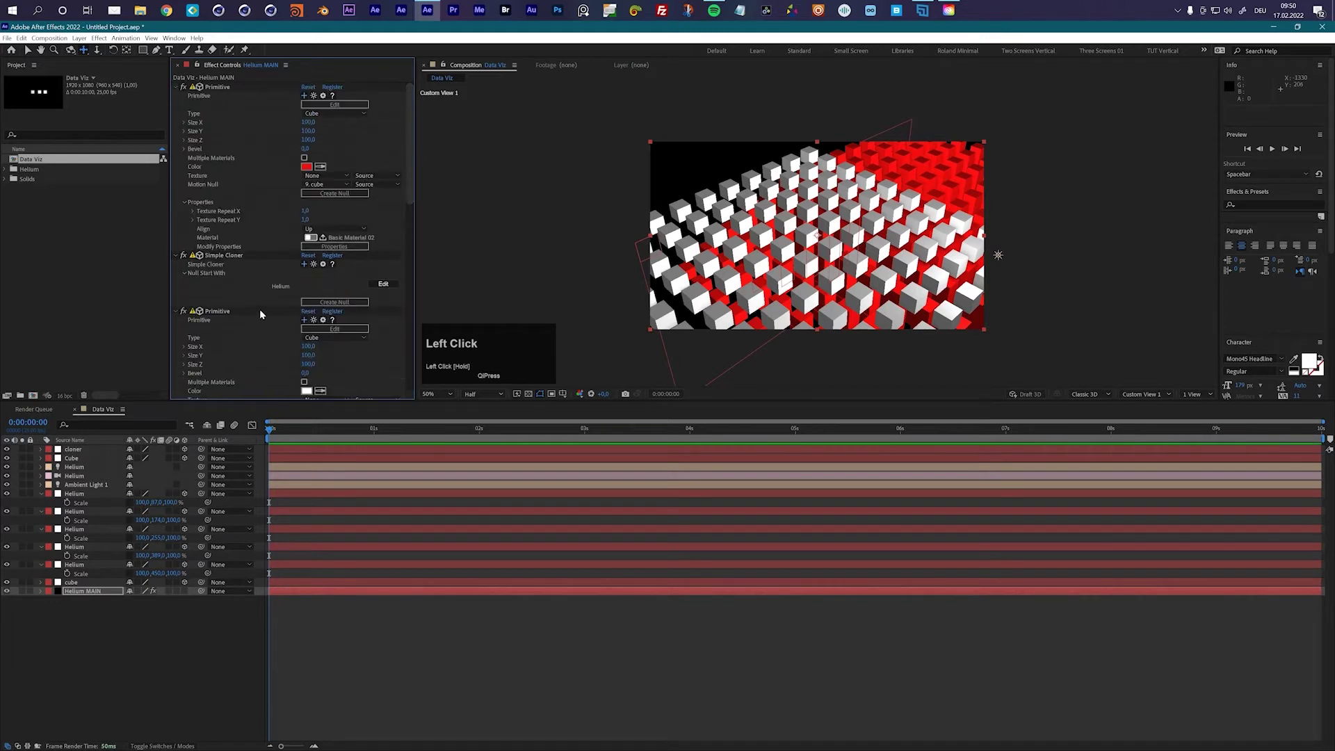
left_click(216, 310)
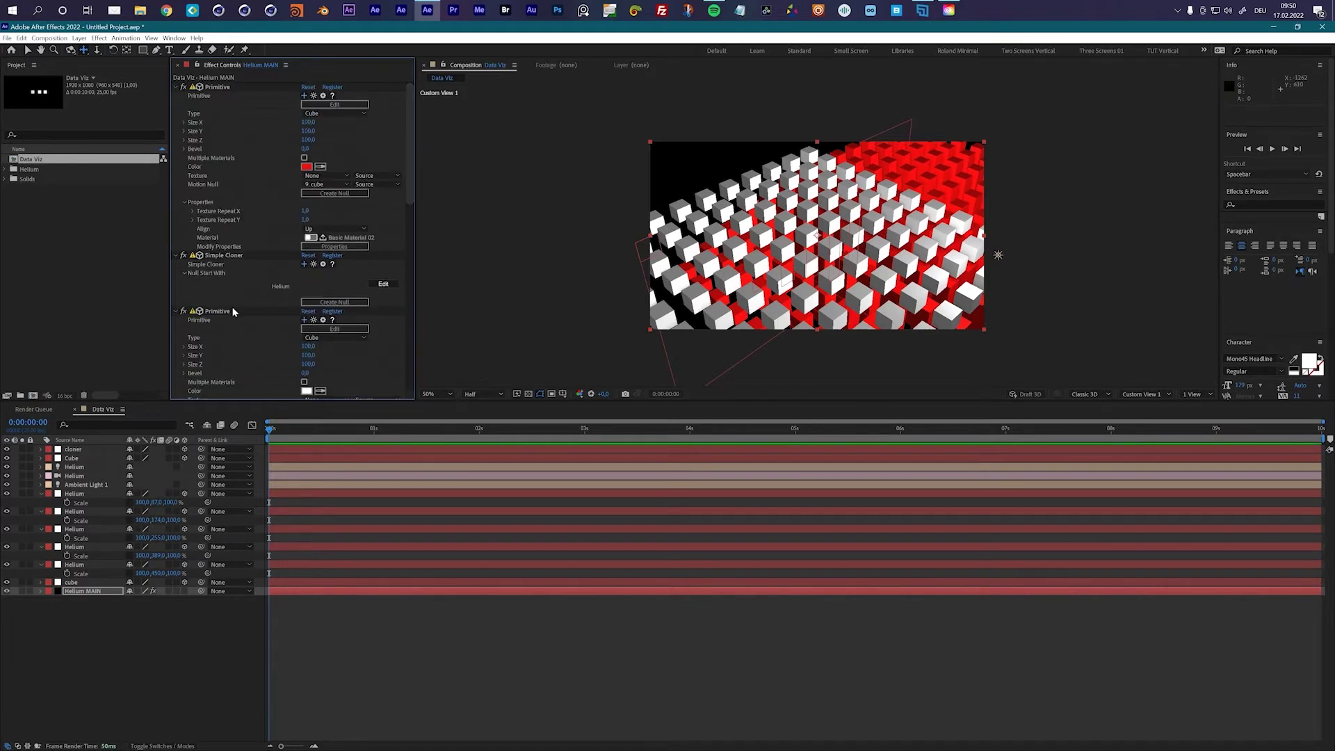
scroll(229, 299, "down", 5)
left_click(224, 273)
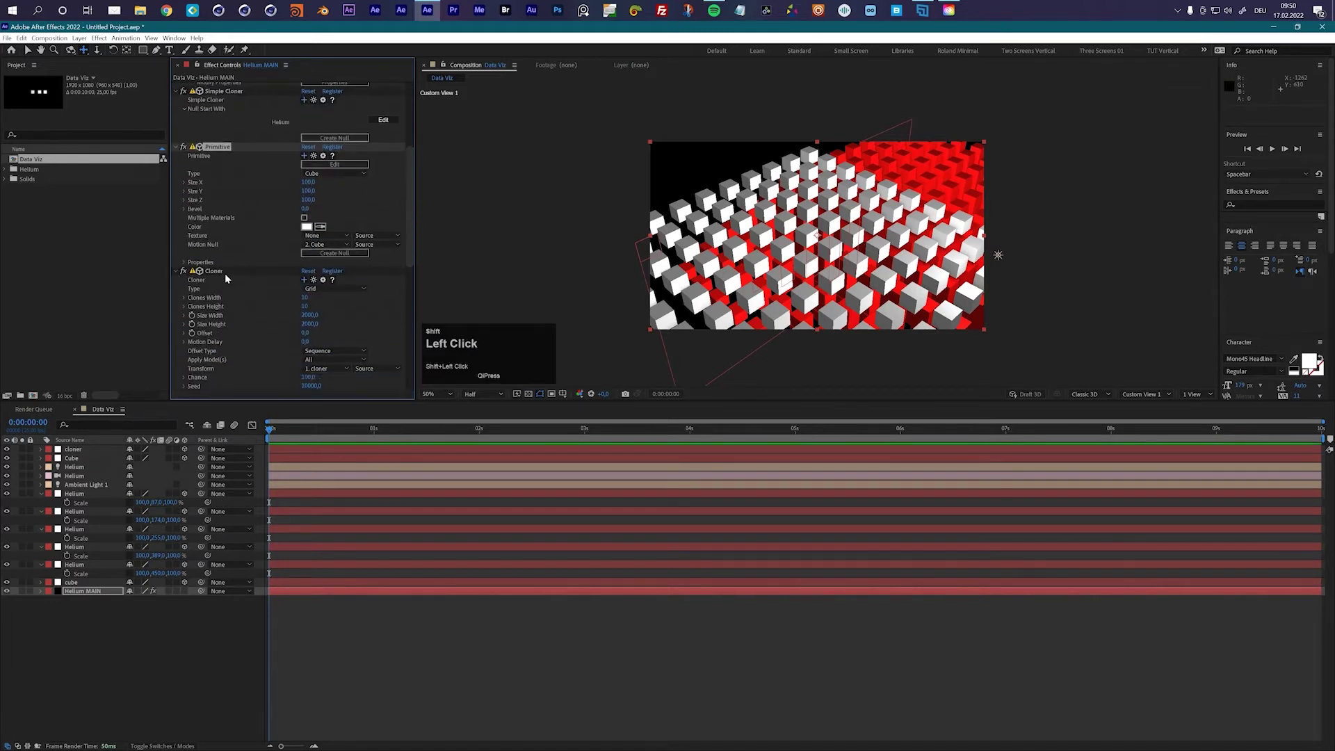
key("Delete")
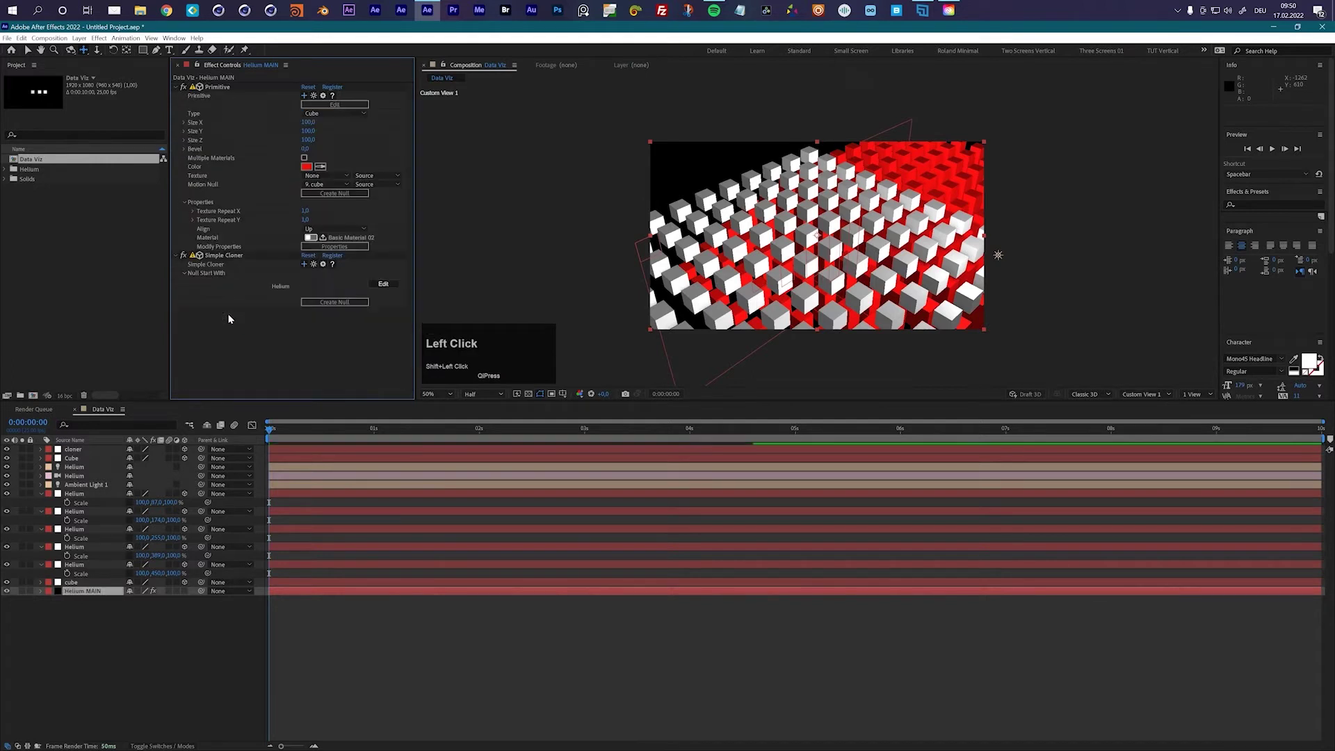
Delete the cloner and Cube null layers at the top of the layer stack
left_click(75, 451)
left_click(75, 459, "shift")
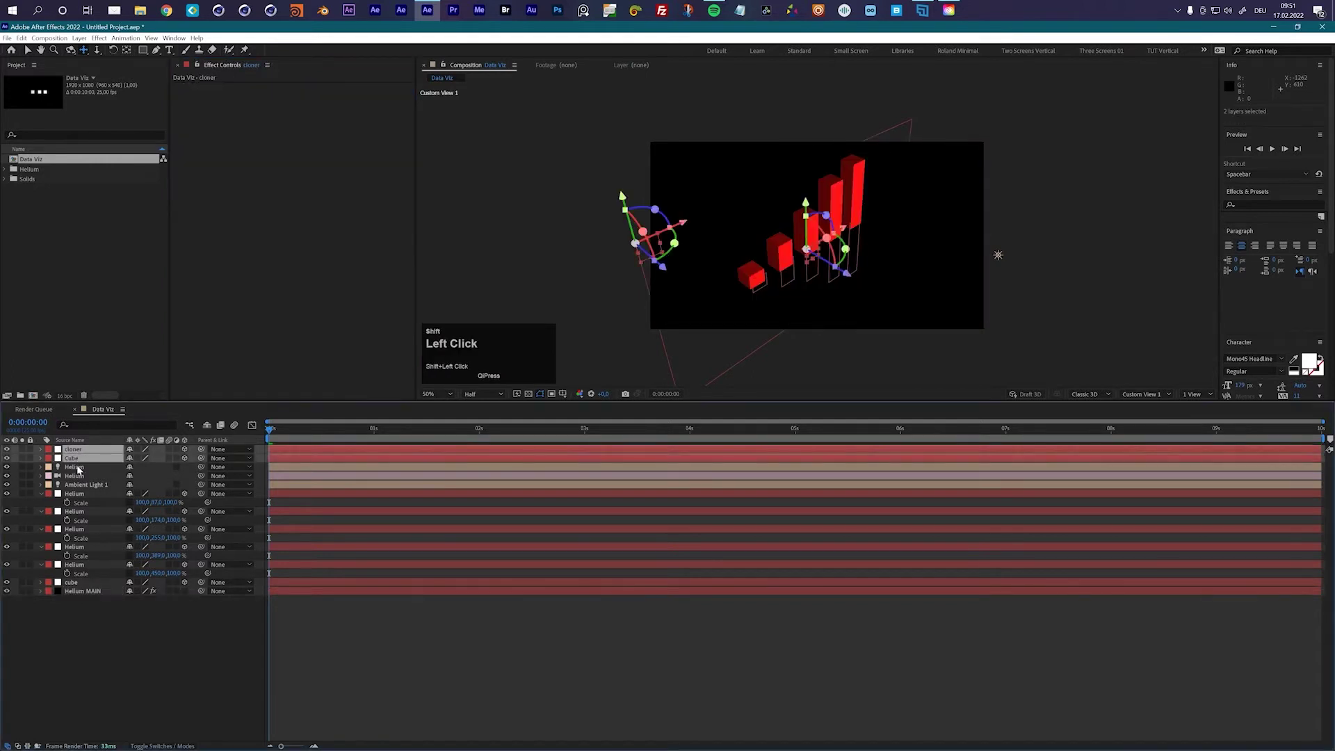
key("Delete")
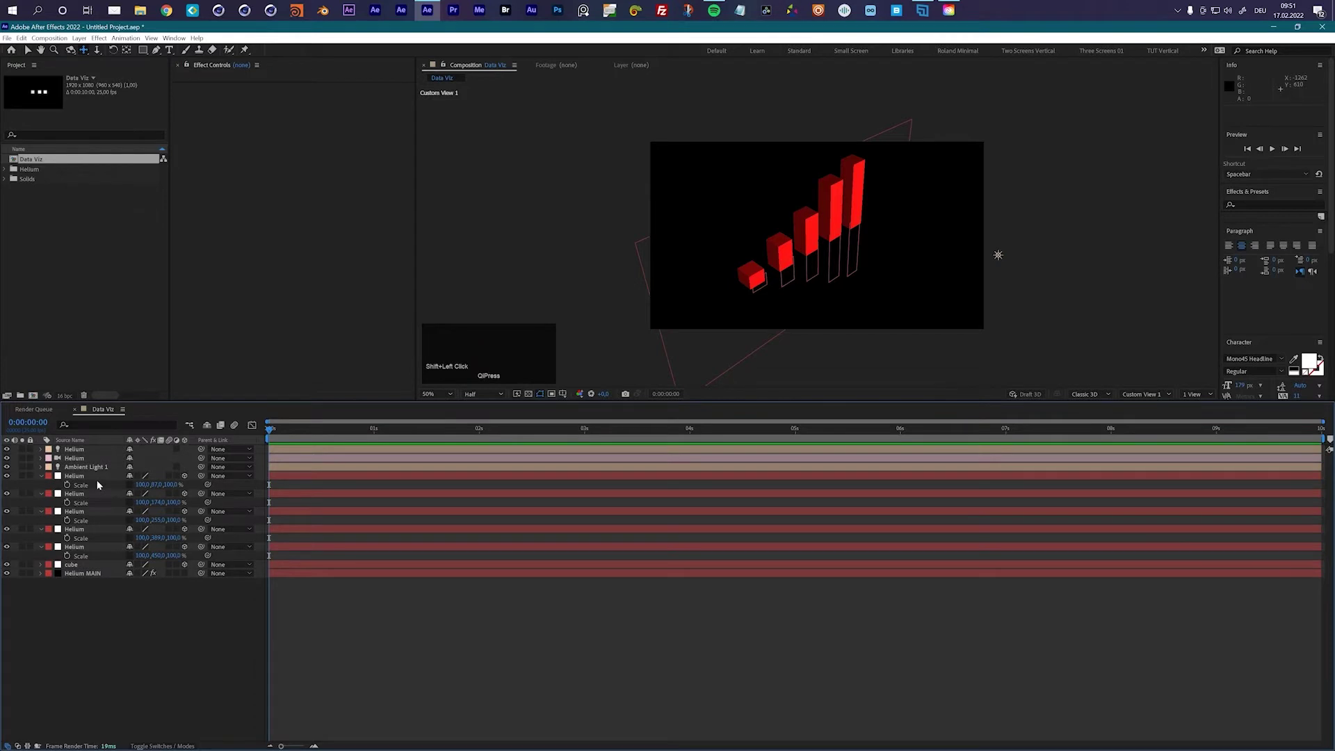
Collapse the expanded layer properties and create a new comp-sized black solid named Helium Lines
left_click(108, 636)
key("u")
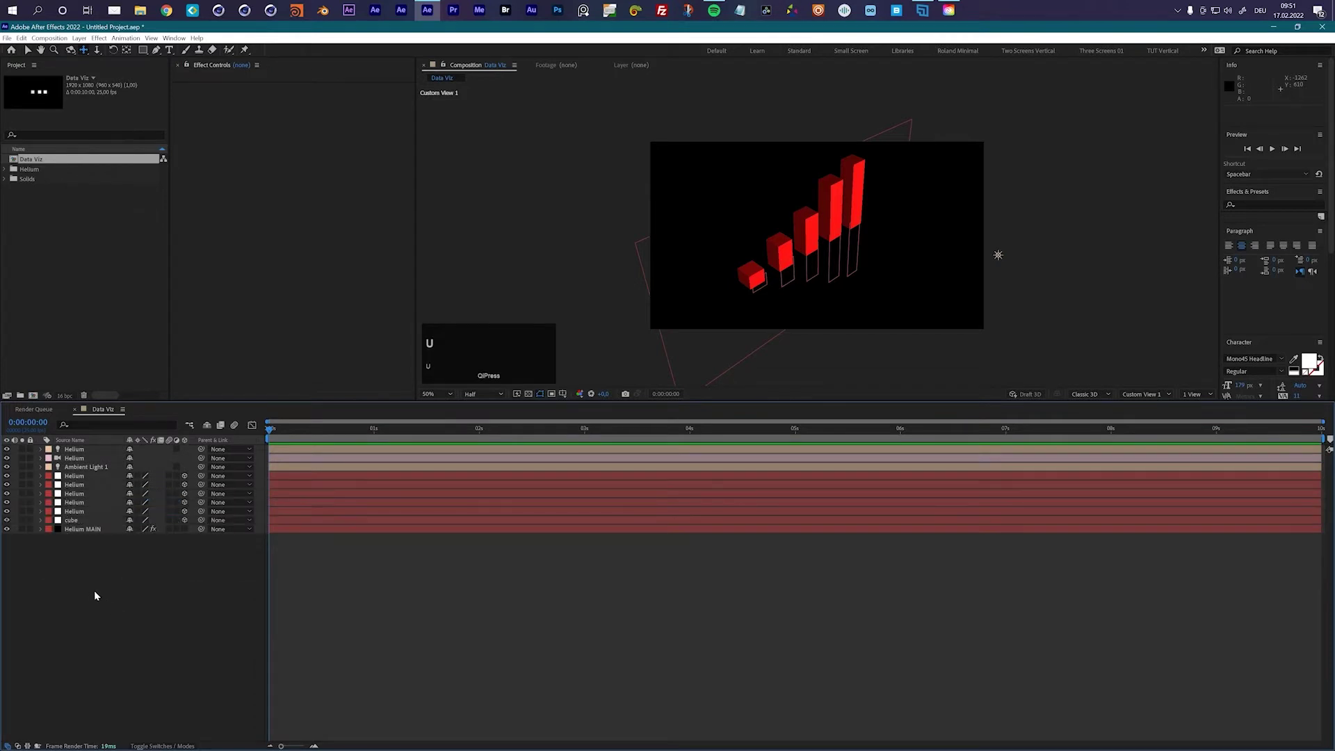
left_click(78, 530)
left_click(117, 540)
key("ctrl+y")
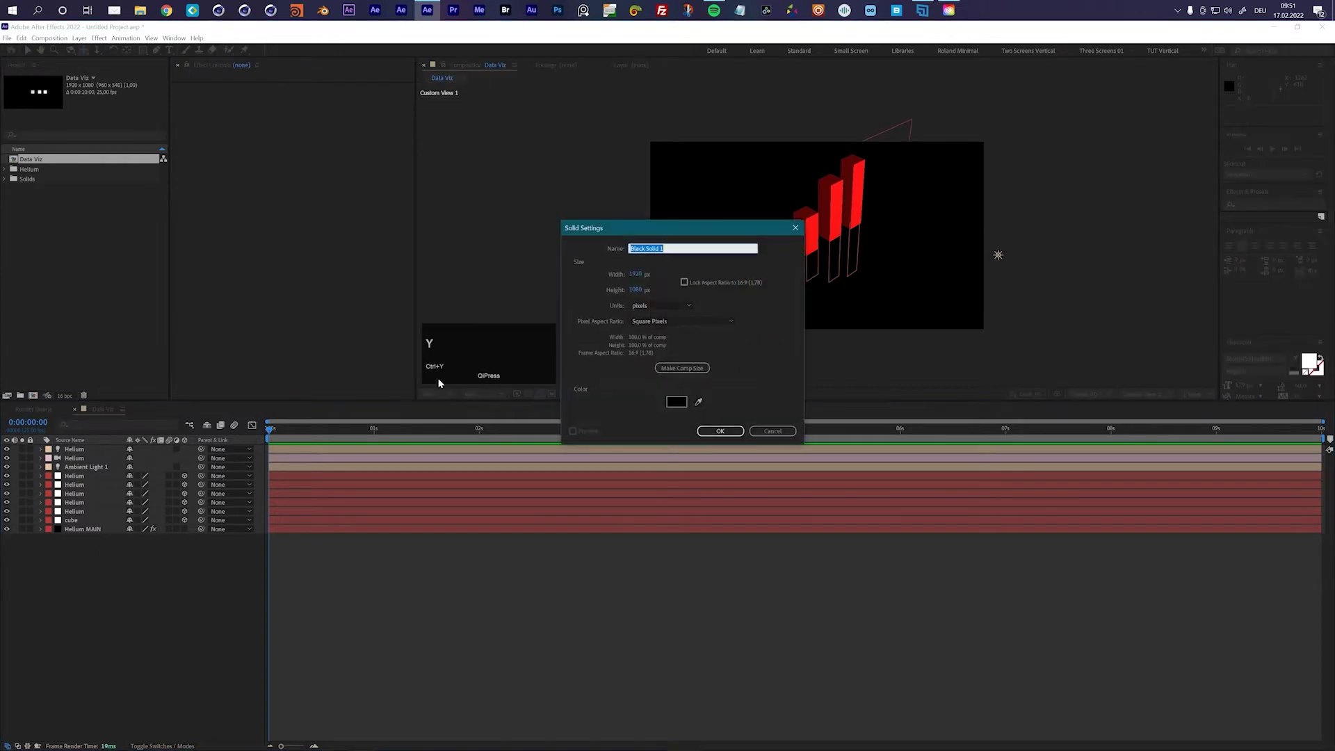
type("Helium Gri")
key("BackSpace")
type("Lines")
key("Return")
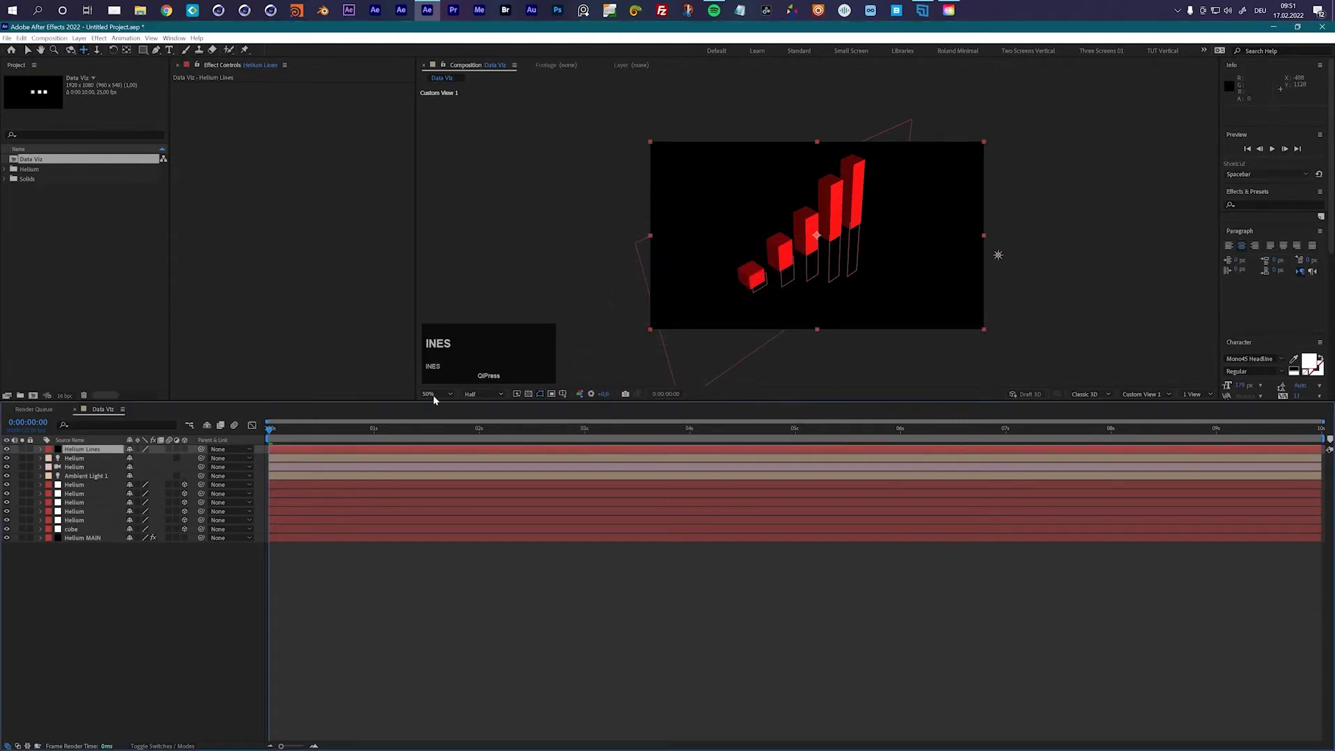
Move the Helium Lines layer below Helium MAIN and set its label color to Cyan
left_click_drag(89, 450, 101, 553)
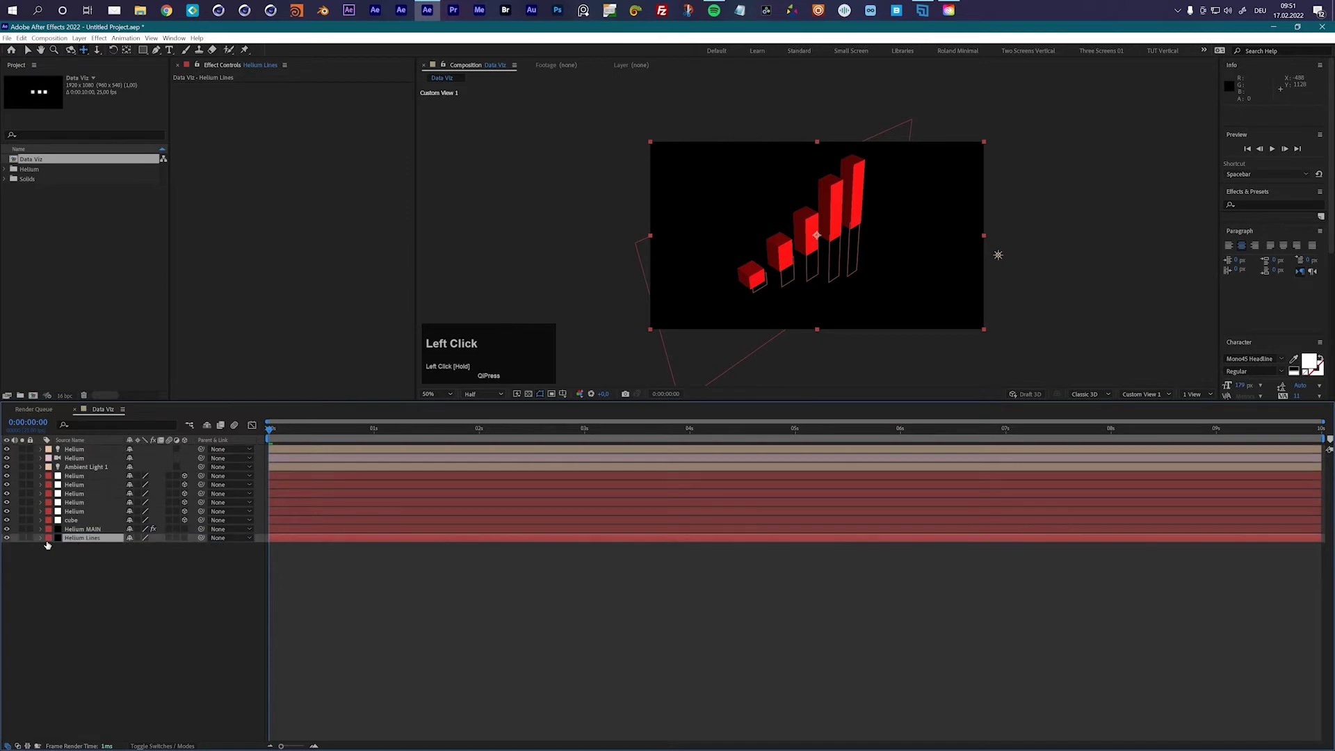
left_click(48, 538)
left_click(76, 704)
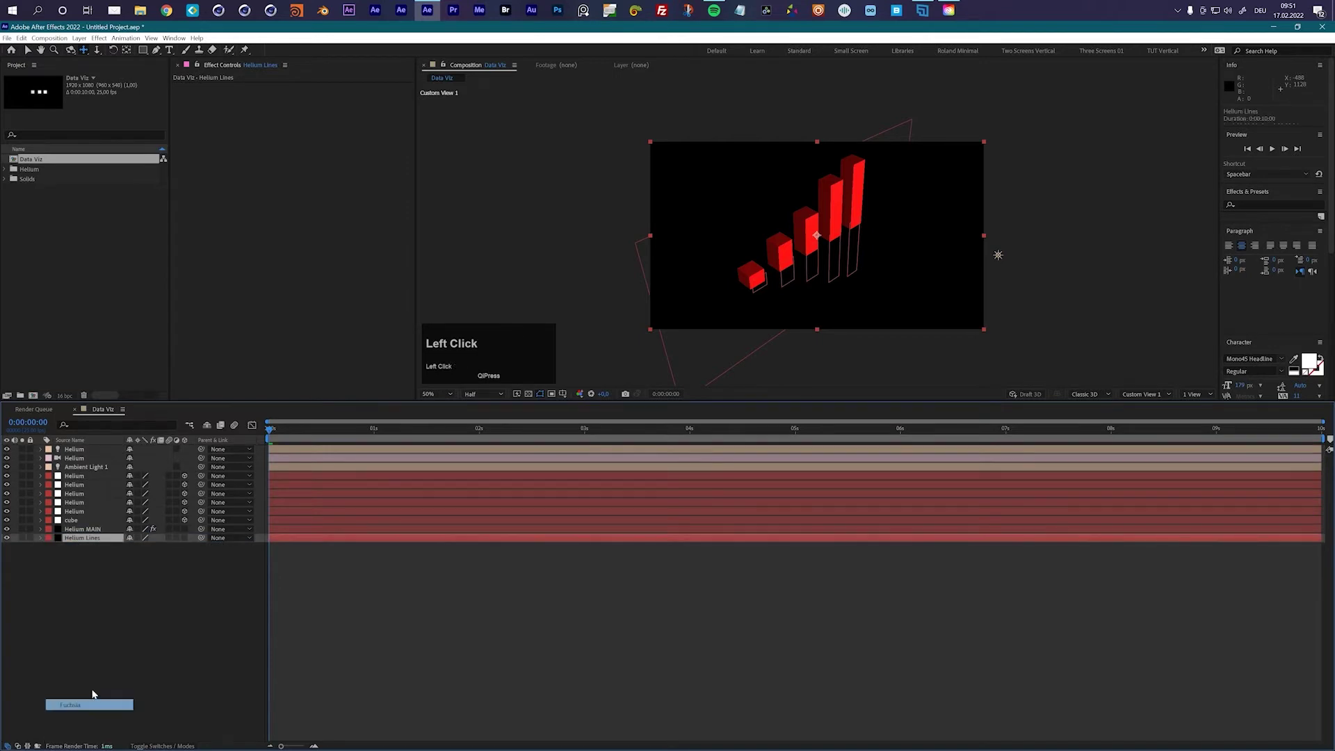
left_click(49, 539)
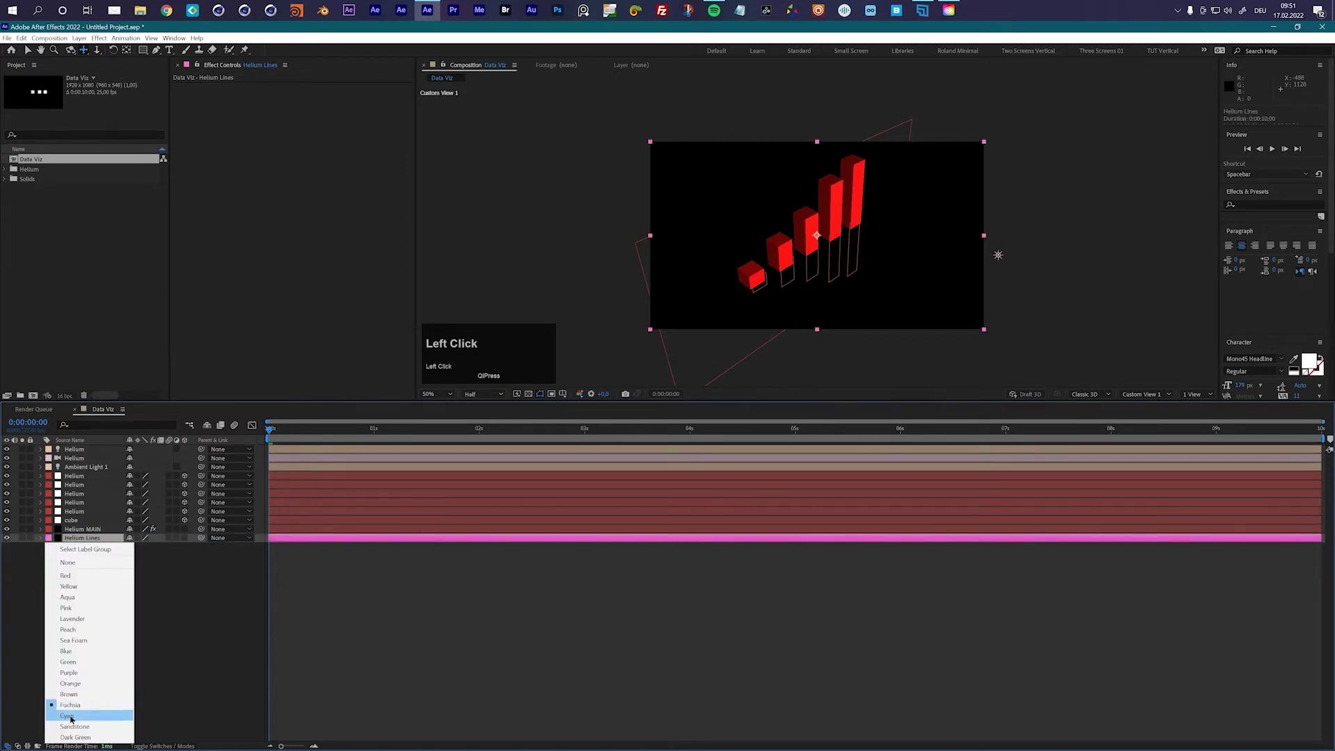
left_click(72, 715)
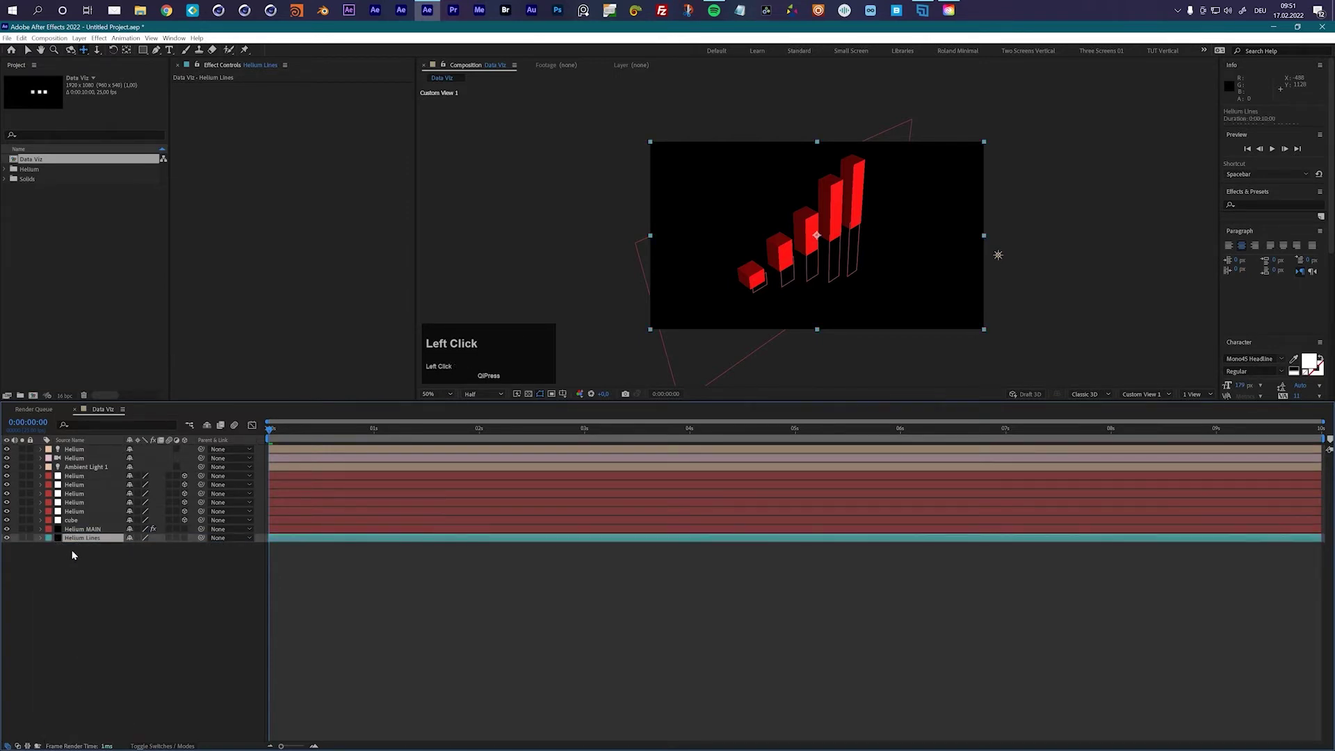
Add the Helium effect to the Helium Lines layer and apply the Grid 01 cloner preset
left_click(98, 37)
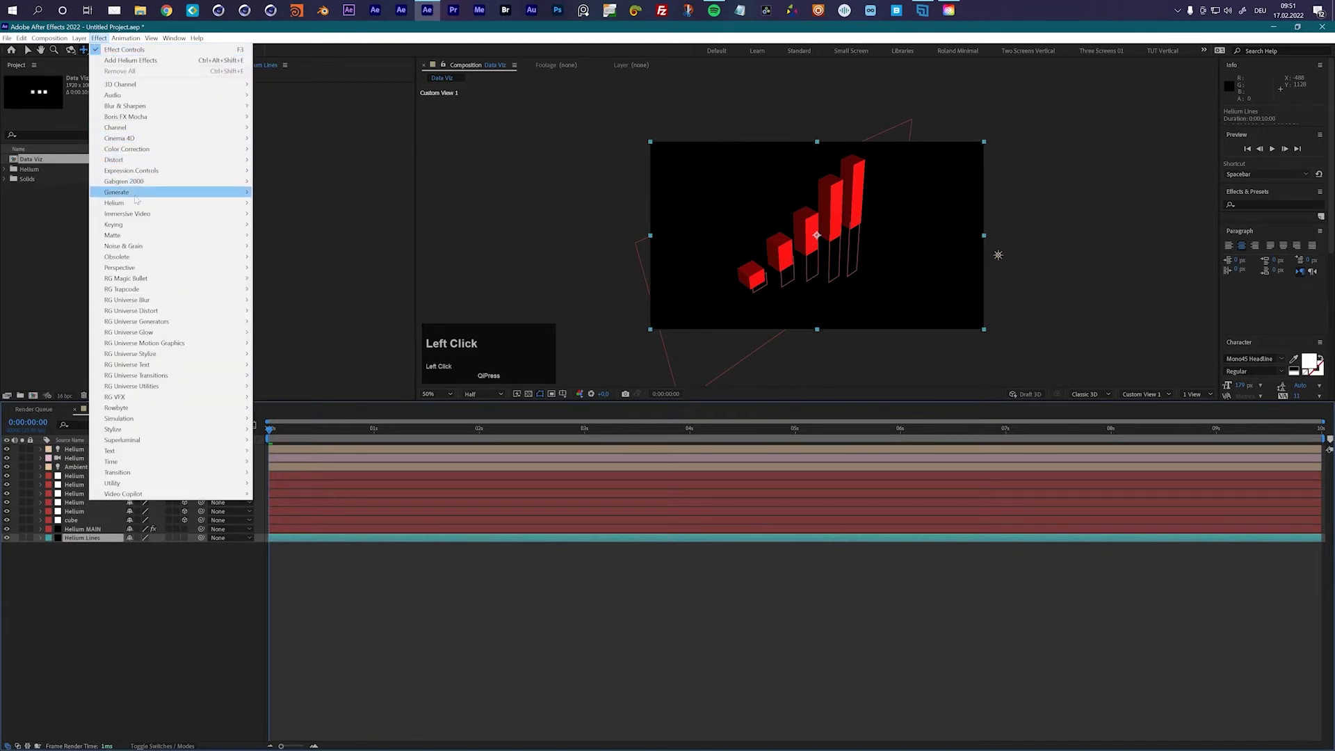
mouse_move(139, 202)
left_click(292, 204)
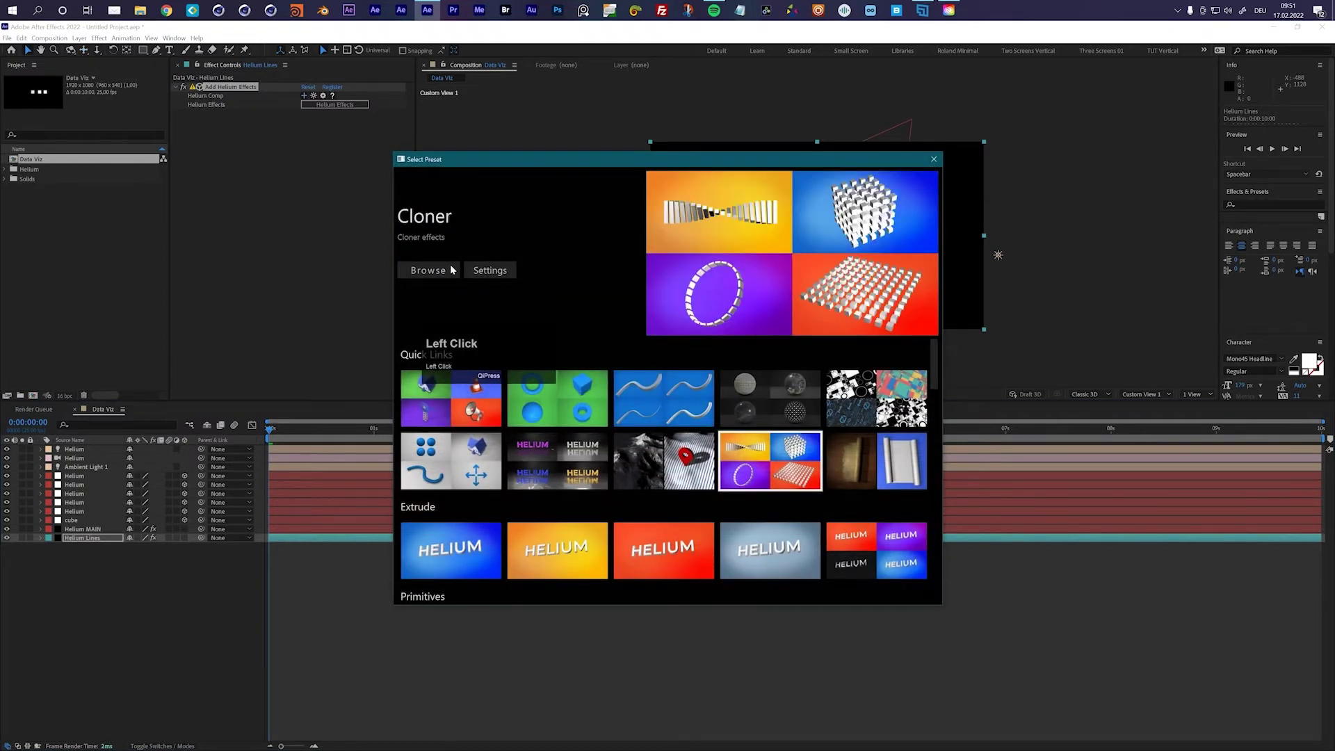
left_click(450, 270)
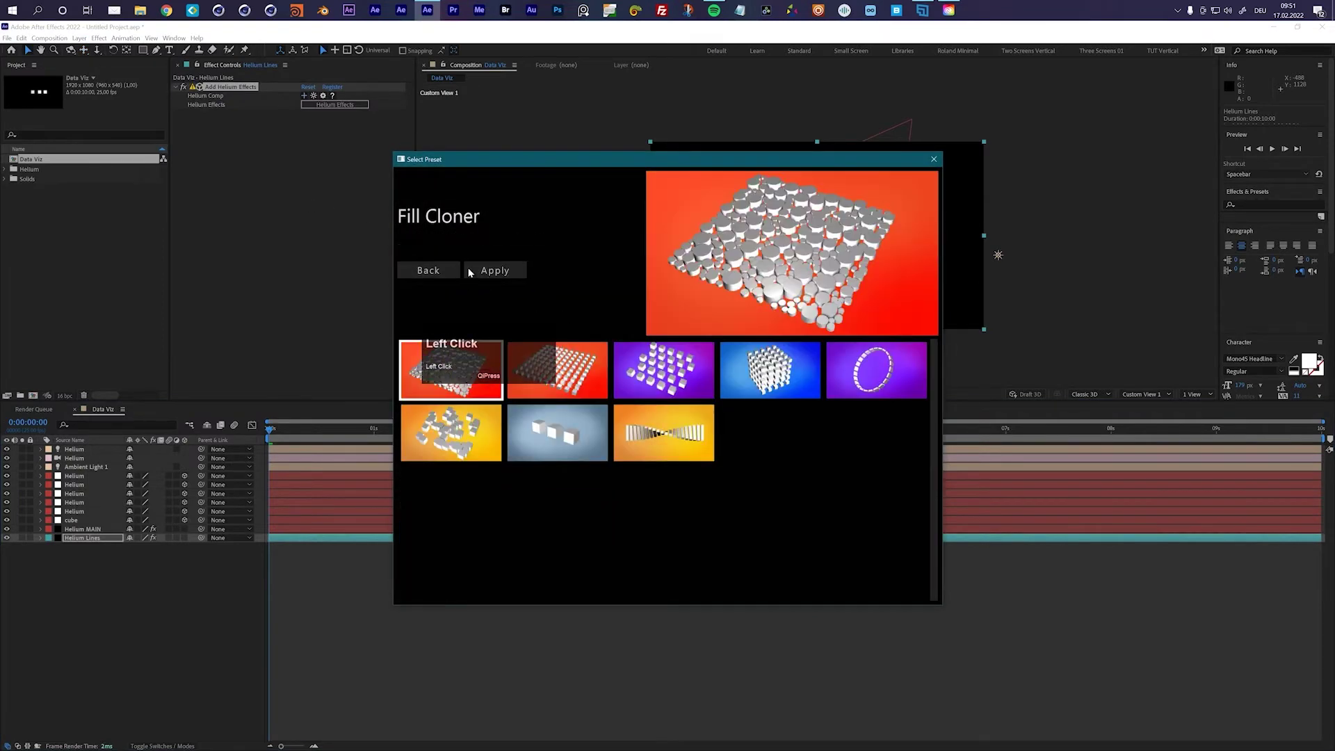
left_click(509, 274)
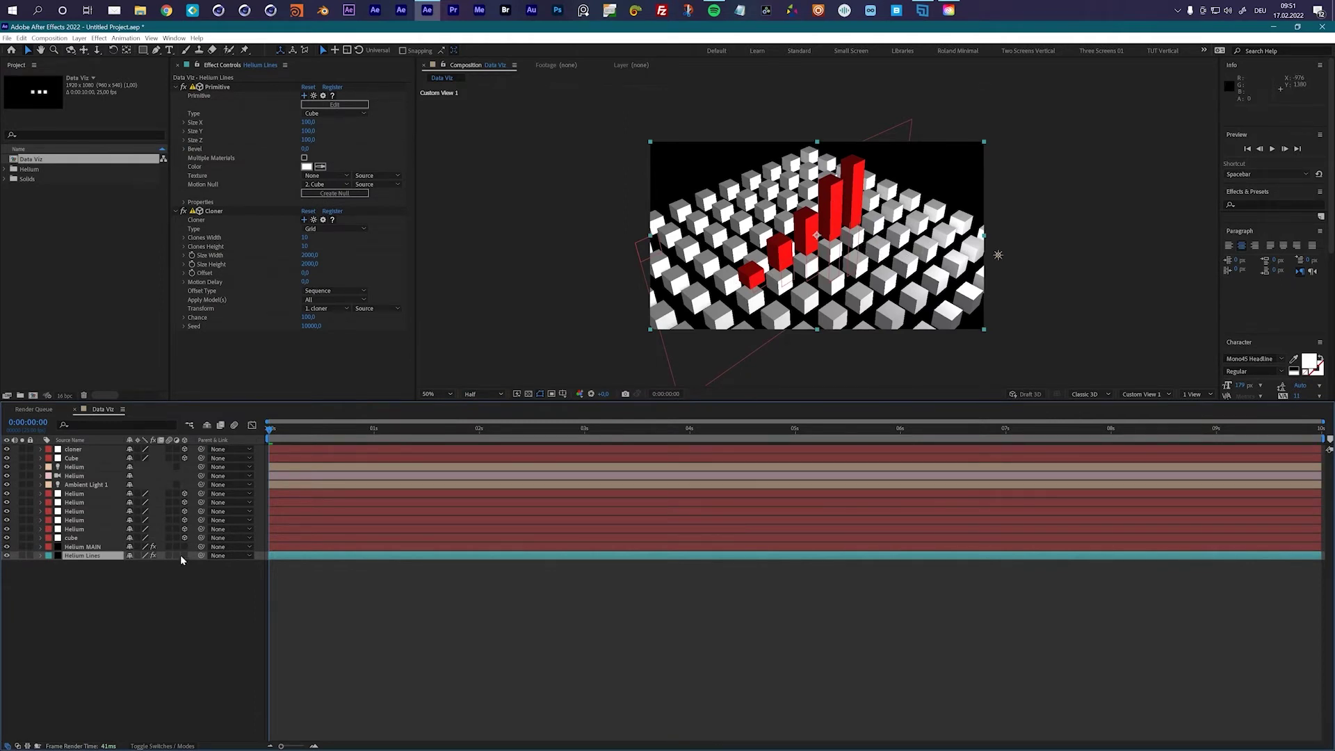
Hide the Helium MAIN layer and move the cloner and Cube nulls directly above Helium Lines
left_click(91, 556)
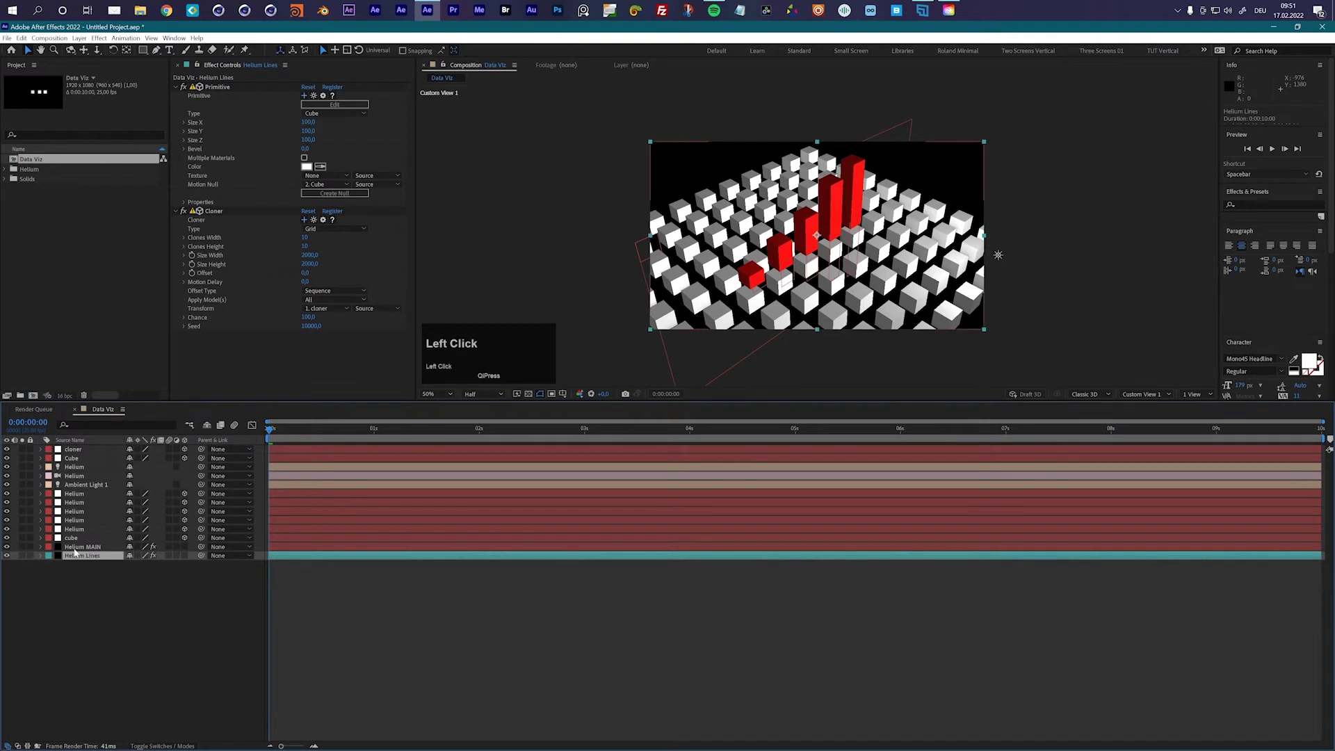
left_click(6, 547)
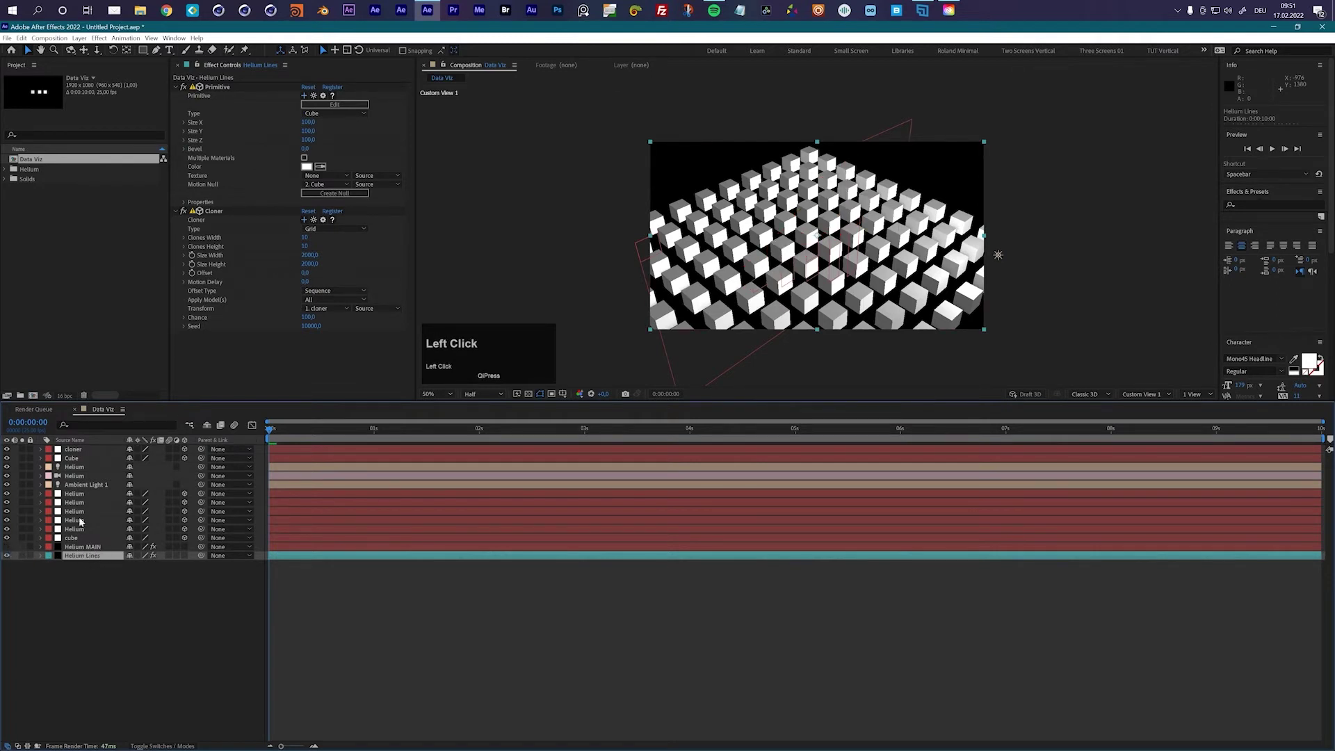
left_click(73, 449)
left_click(72, 458, "shift")
left_click_drag(71, 458, 76, 550)
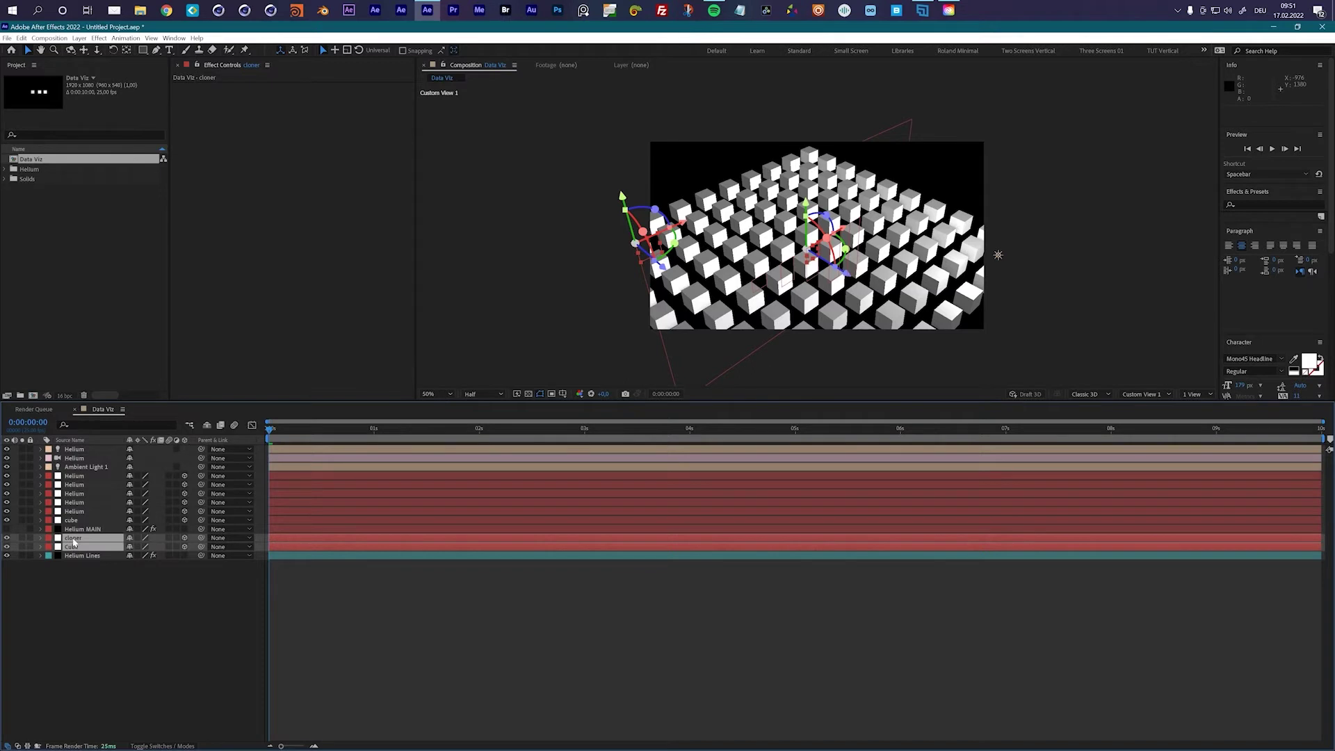
left_click(71, 591)
Set the label color of the cloner and Cube nulls to Cyan and select the Helium Lines layer
left_click(68, 538)
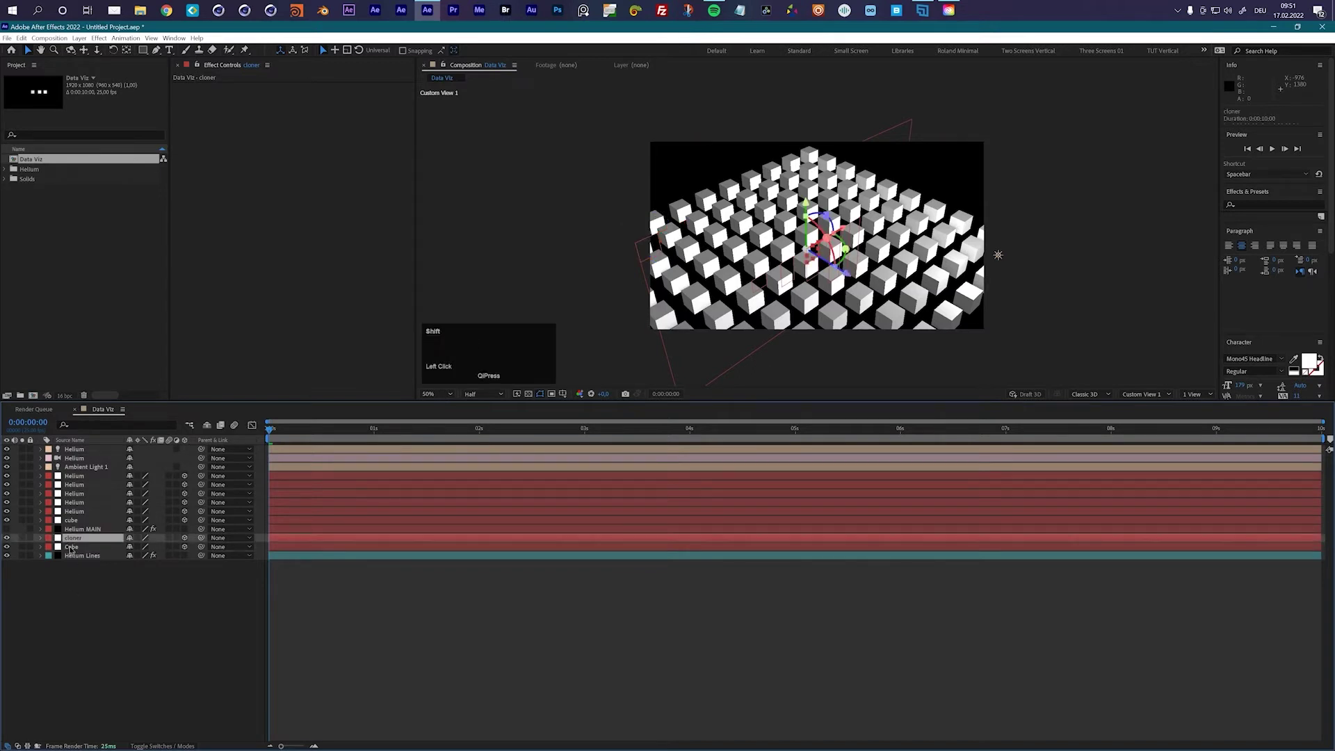
left_click(68, 547, "shift")
left_click(48, 546)
left_click(68, 525)
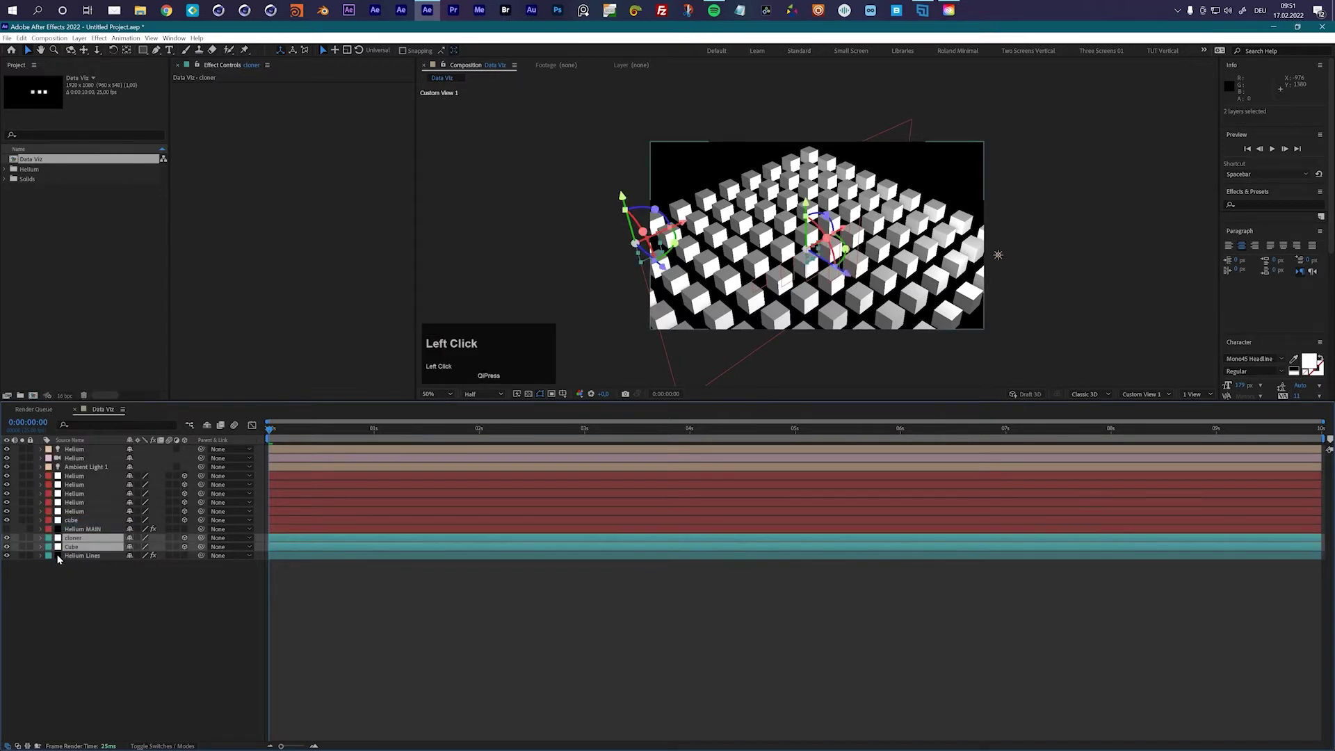
left_click(73, 555)
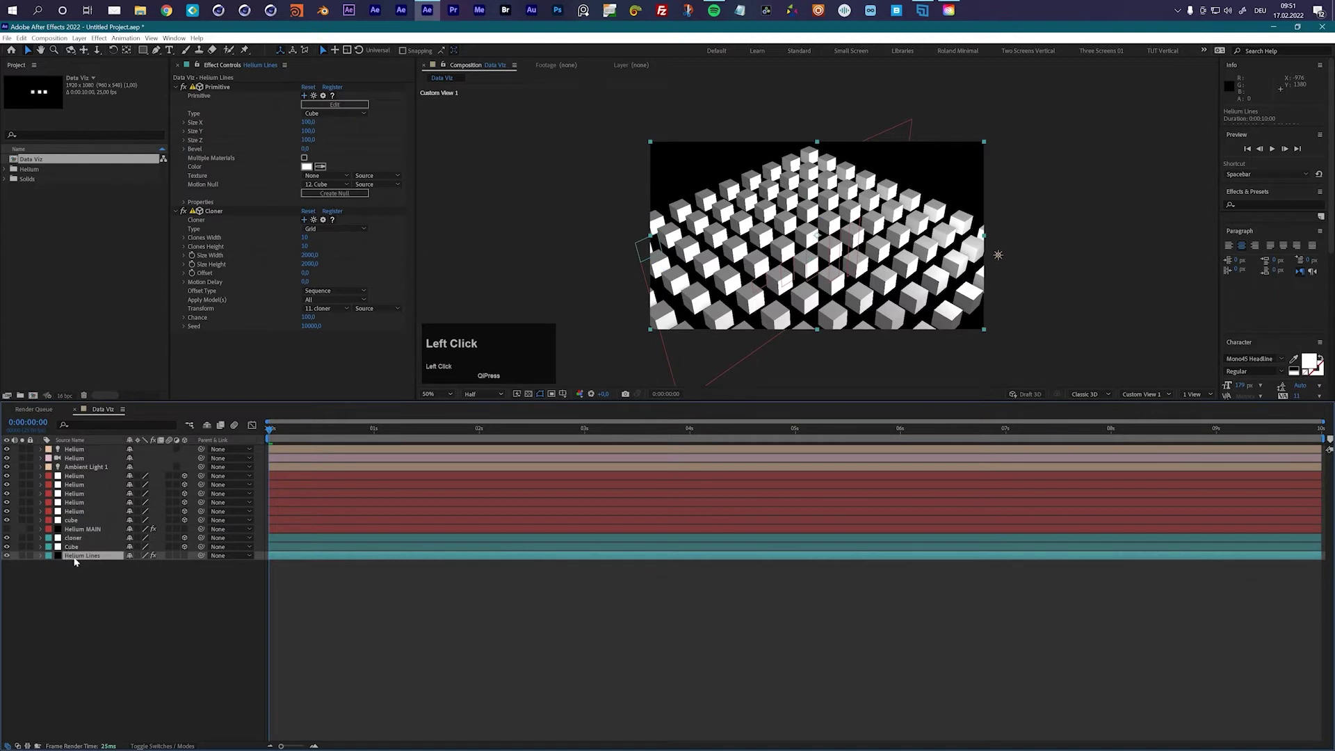
left_click(92, 584)
left_click(80, 557)
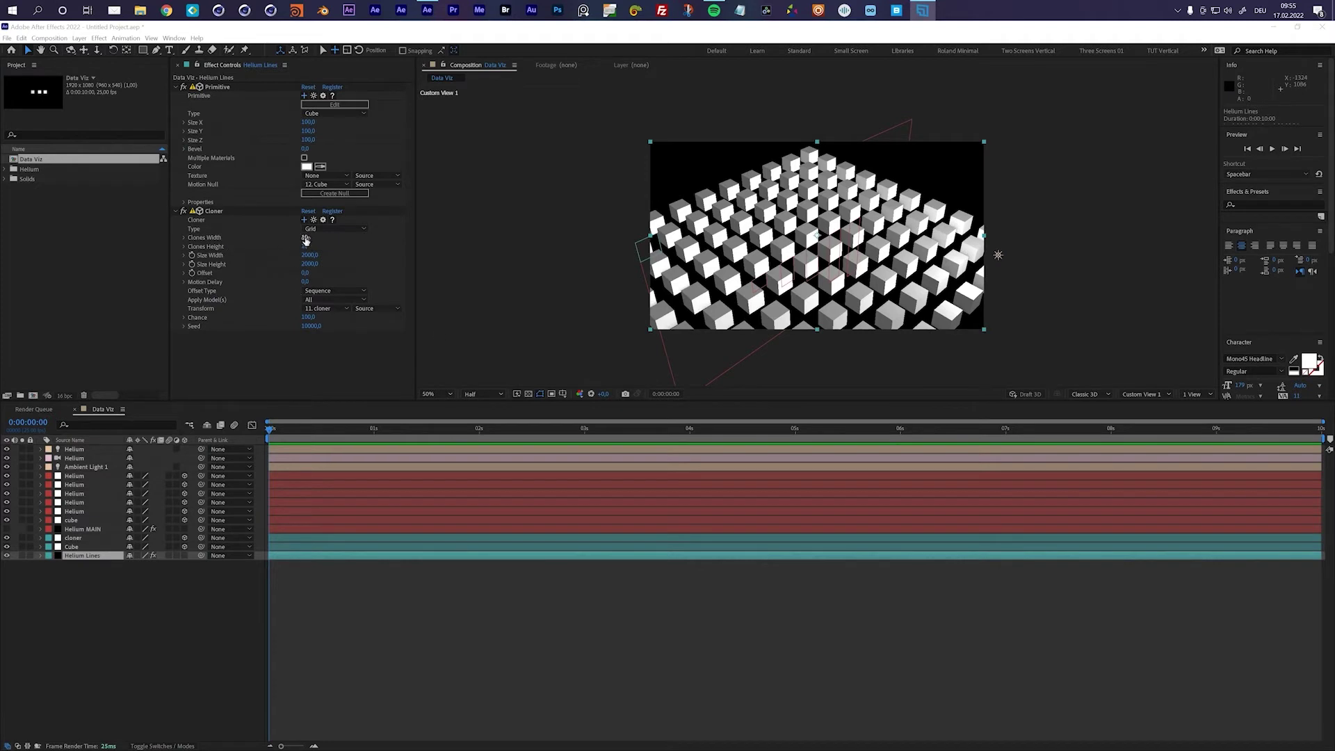
Set the grid cloner's Clones Width to 1 on the Helium Lines layer
left_click(305, 237)
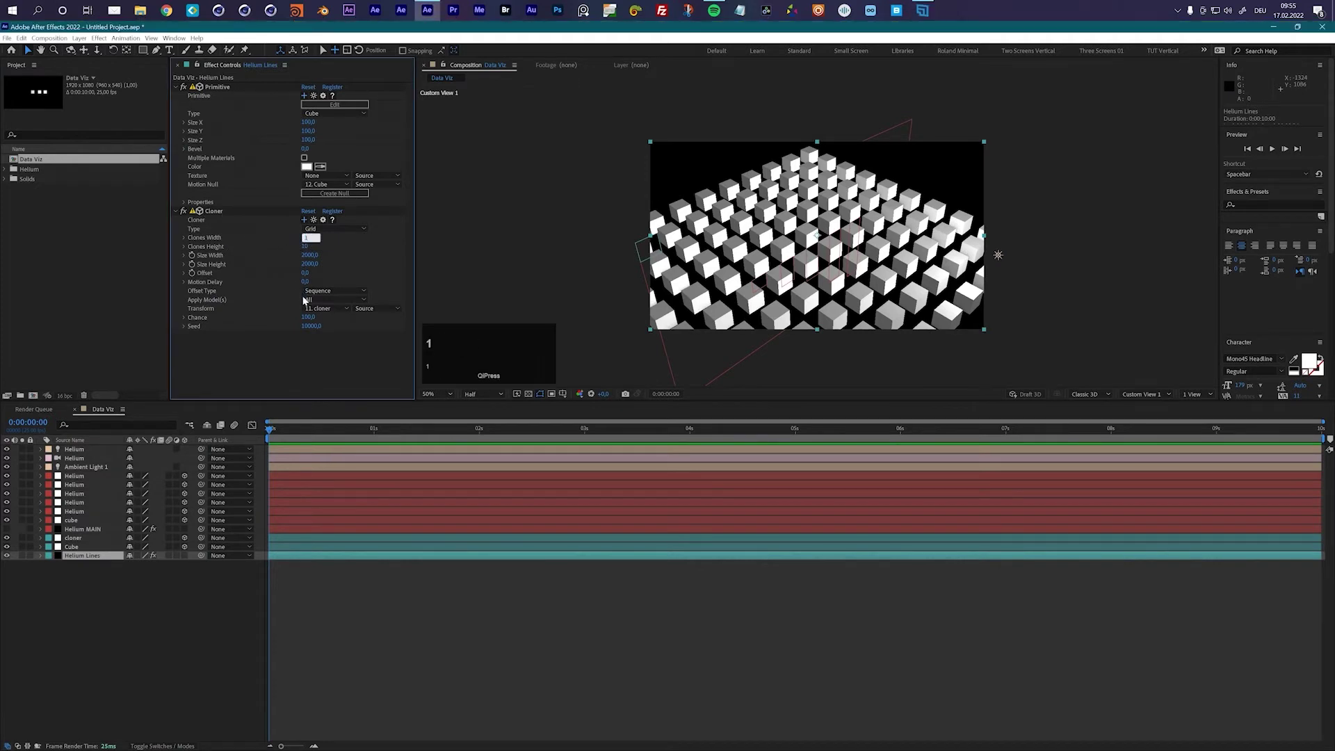
type("1")
key("Return")
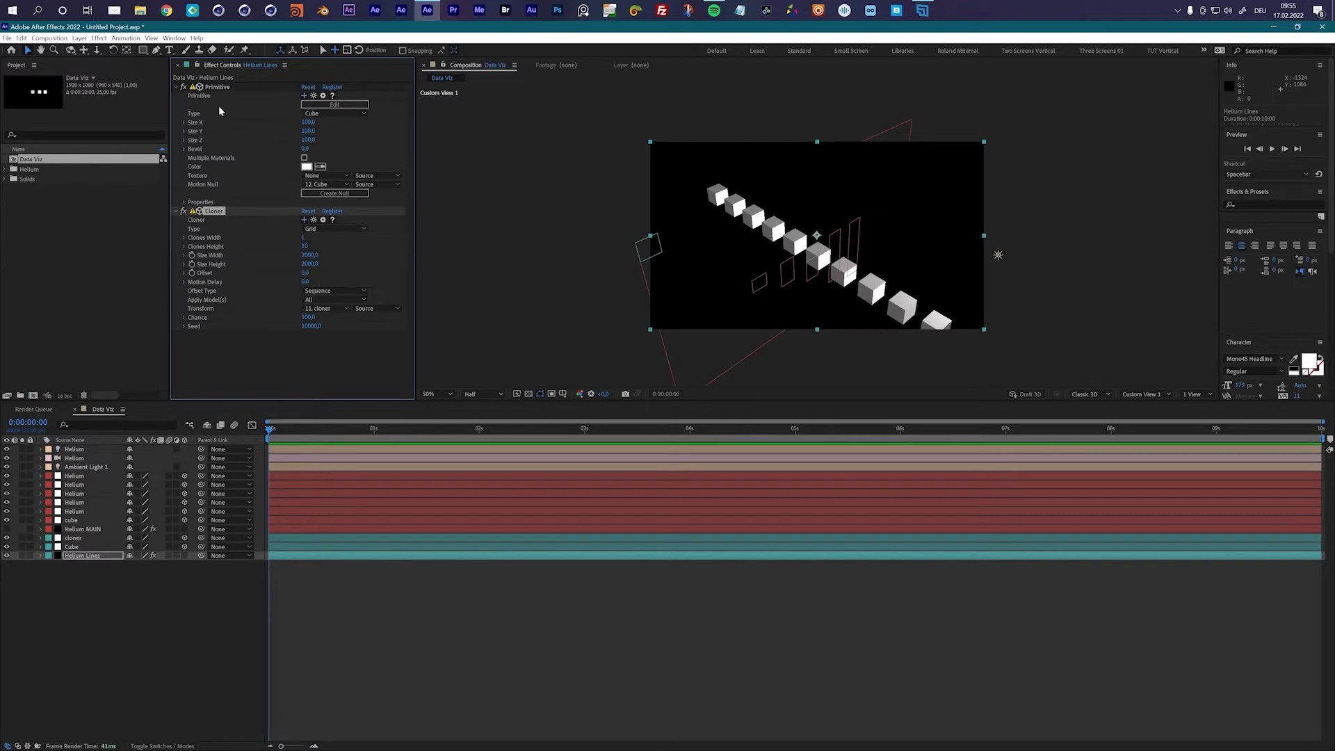
Stretch the Helium Lines cubes into thin lines with Size X 1000, Size Y 2 and Size Z 2
left_click_drag(308, 123, 307, 126)
left_click(307, 123)
type("1")
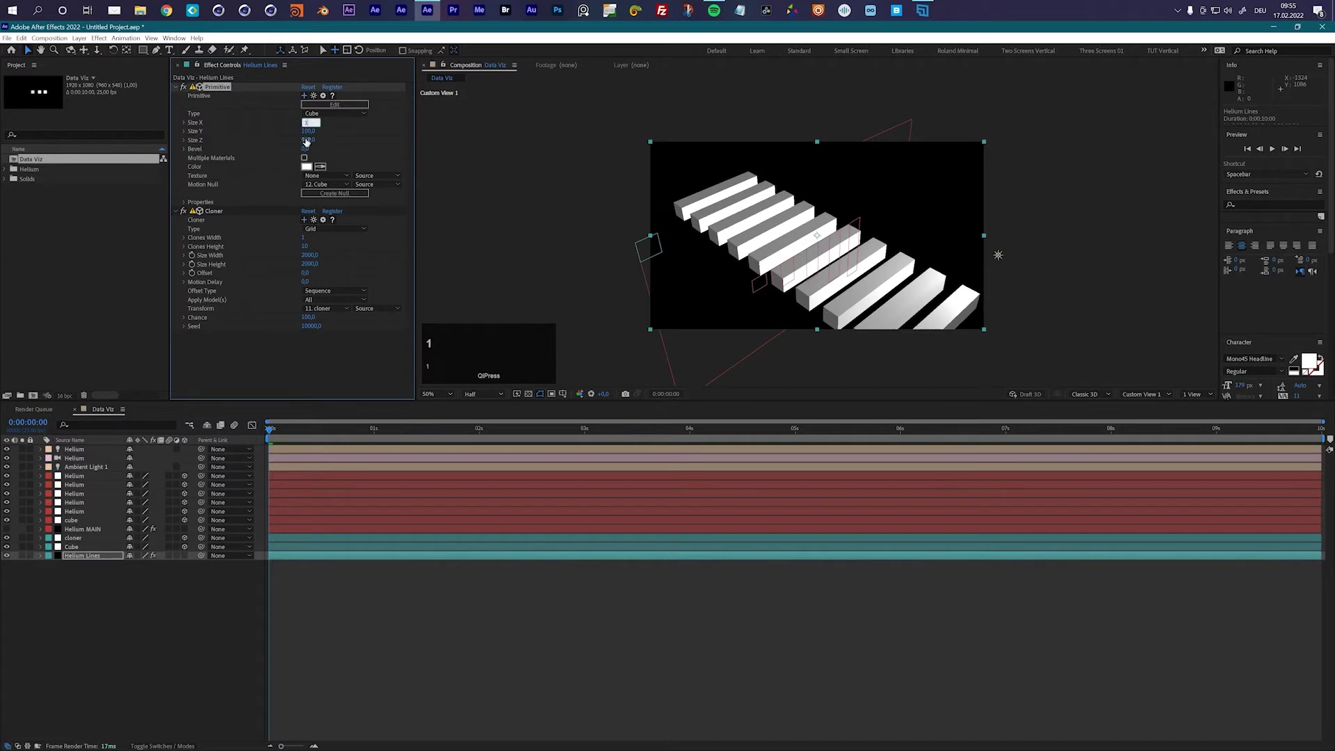
type("000")
key("Return")
left_click(308, 131)
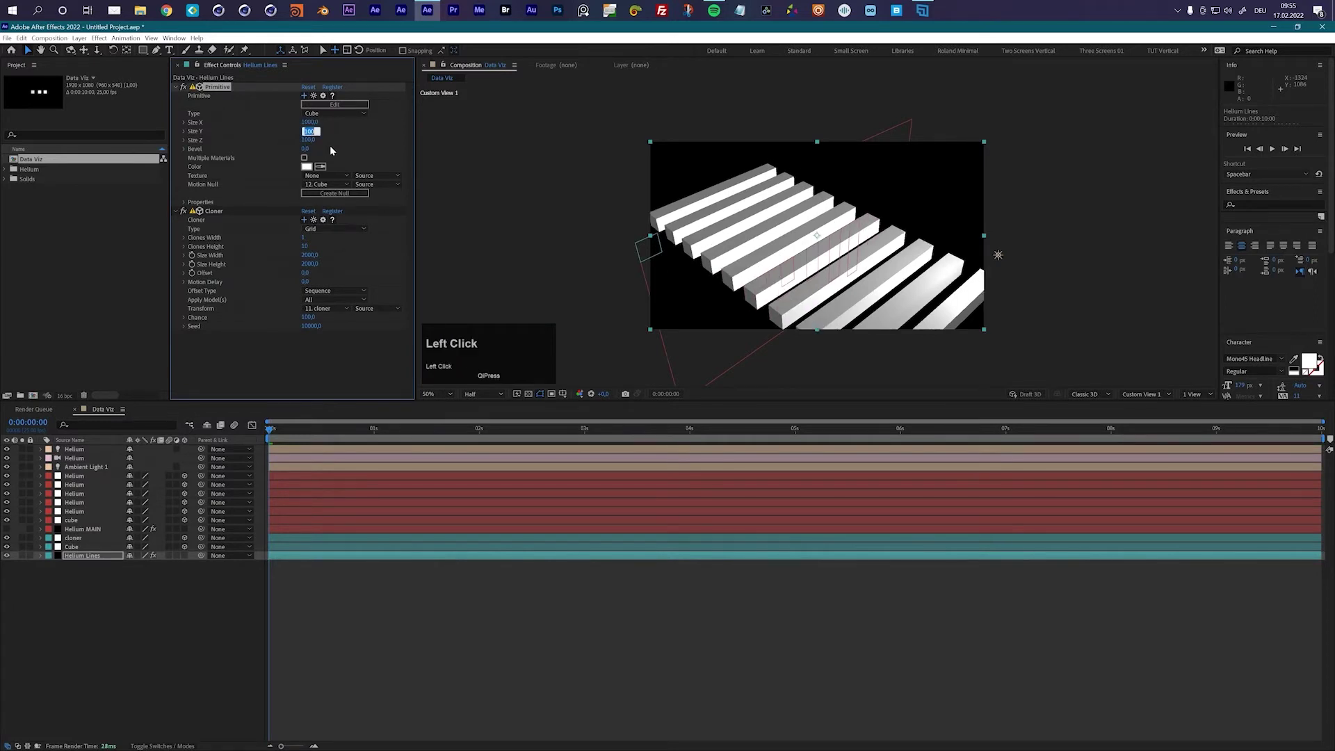
type("2")
left_click(312, 140)
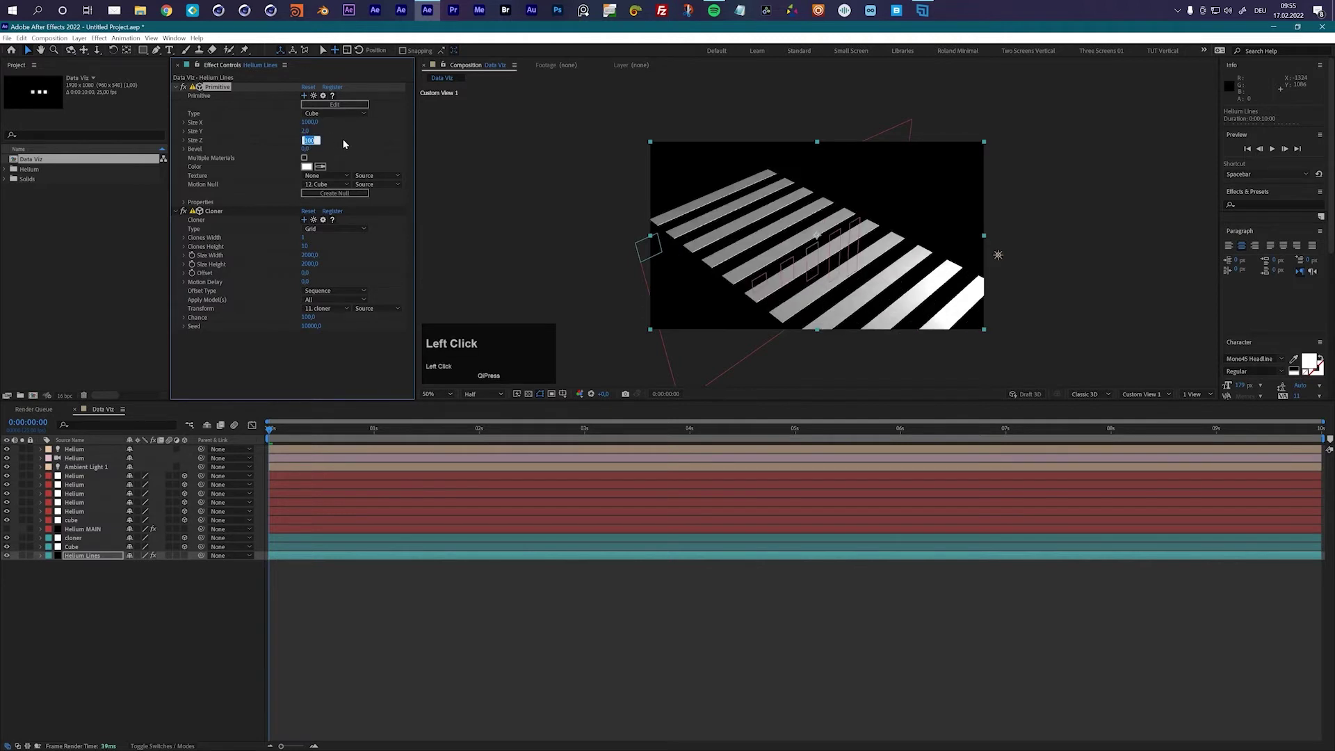
type("2")
left_click(343, 144)
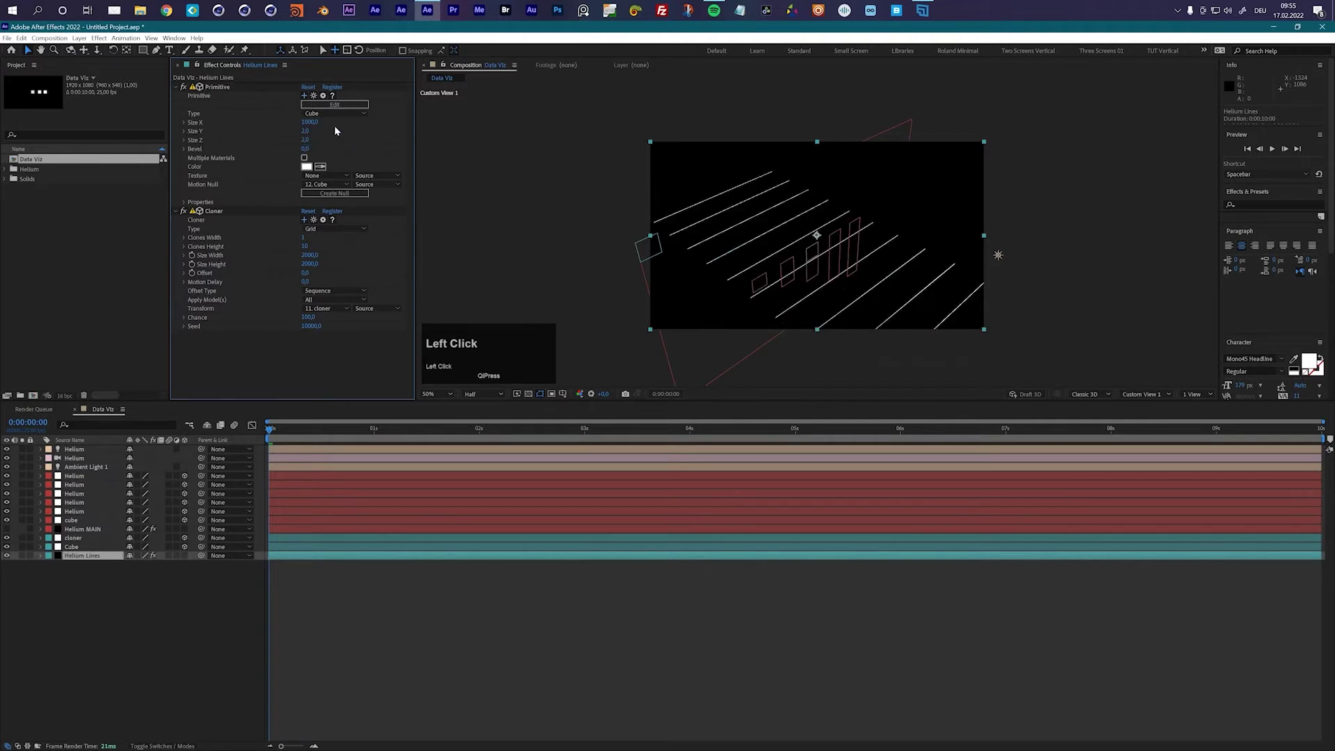
left_click(311, 143)
left_click(339, 137)
Reduce the grid cloner's Size Height to about 600 to bring the lines closer together
left_click(310, 256)
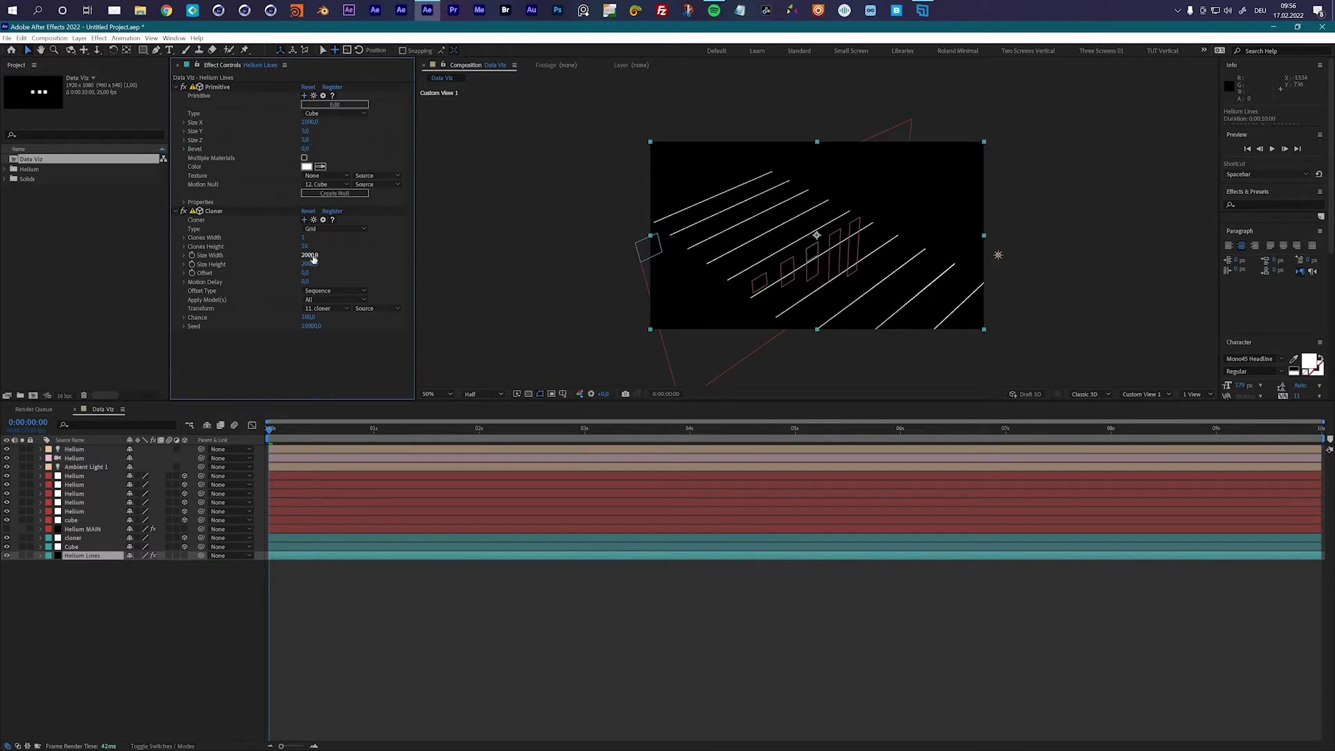
left_click_drag(306, 264, 313, 271)
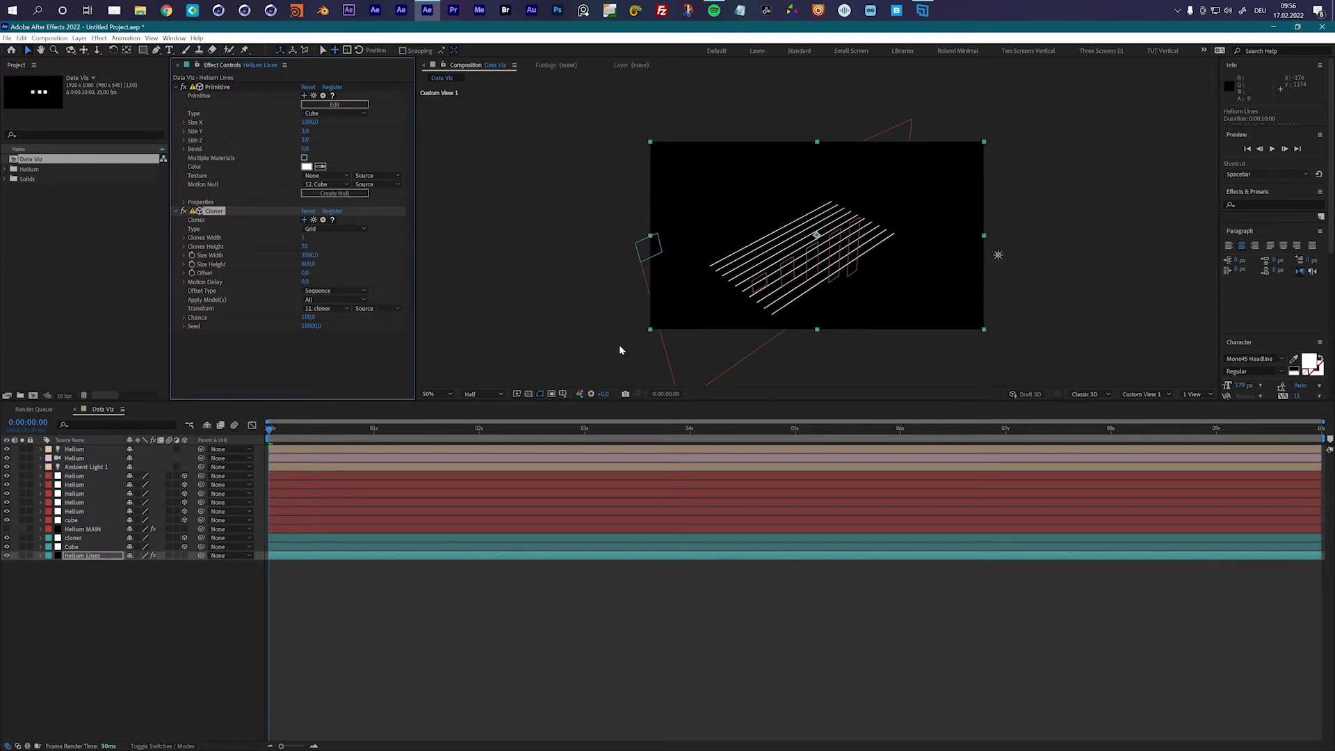
left_click(87, 529)
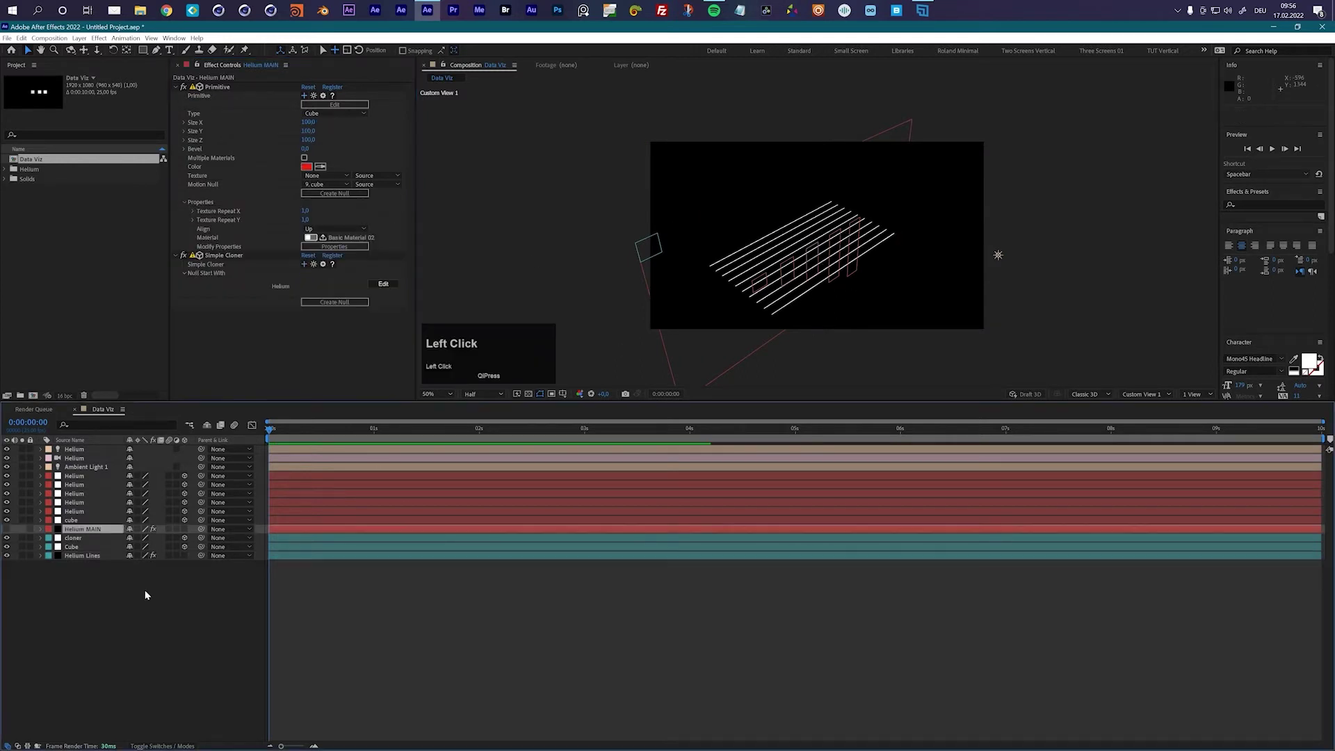
Rotate the cloner null 90° around its X axis so the line grid stands upright
left_click(74, 538)
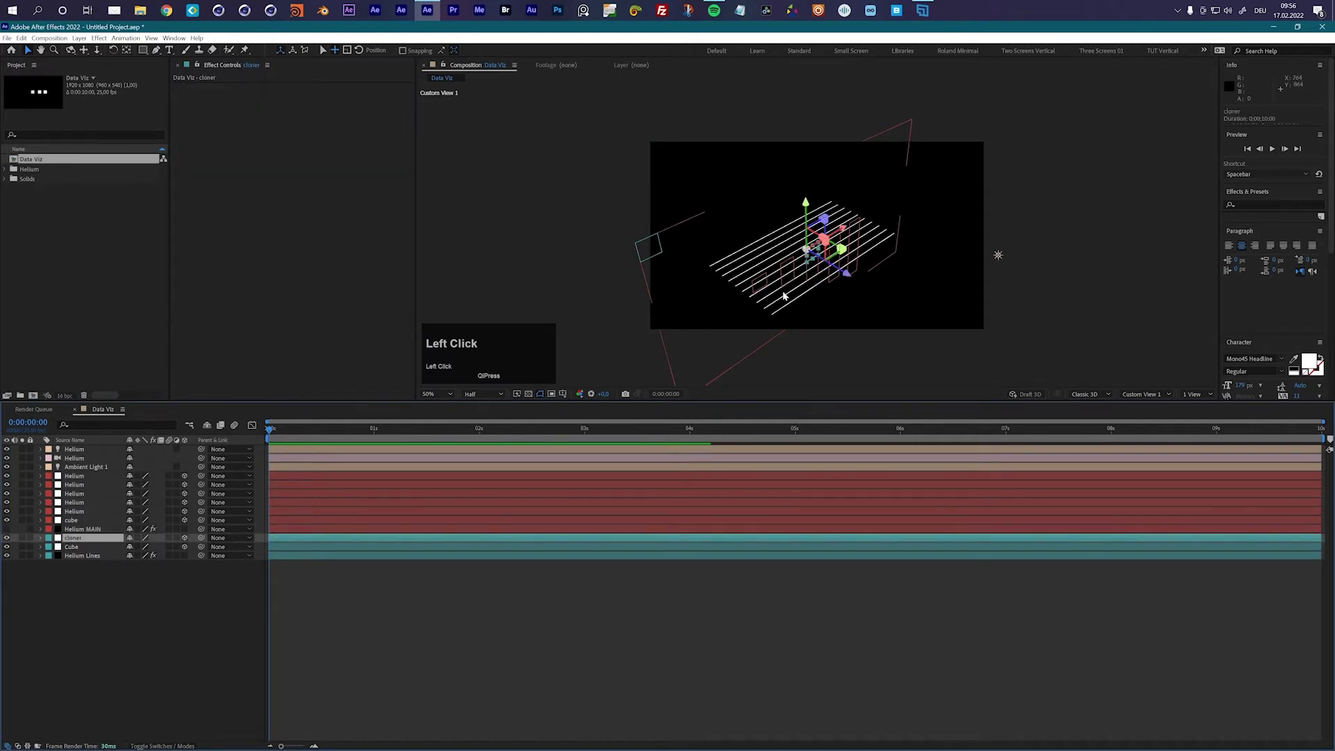
key("w")
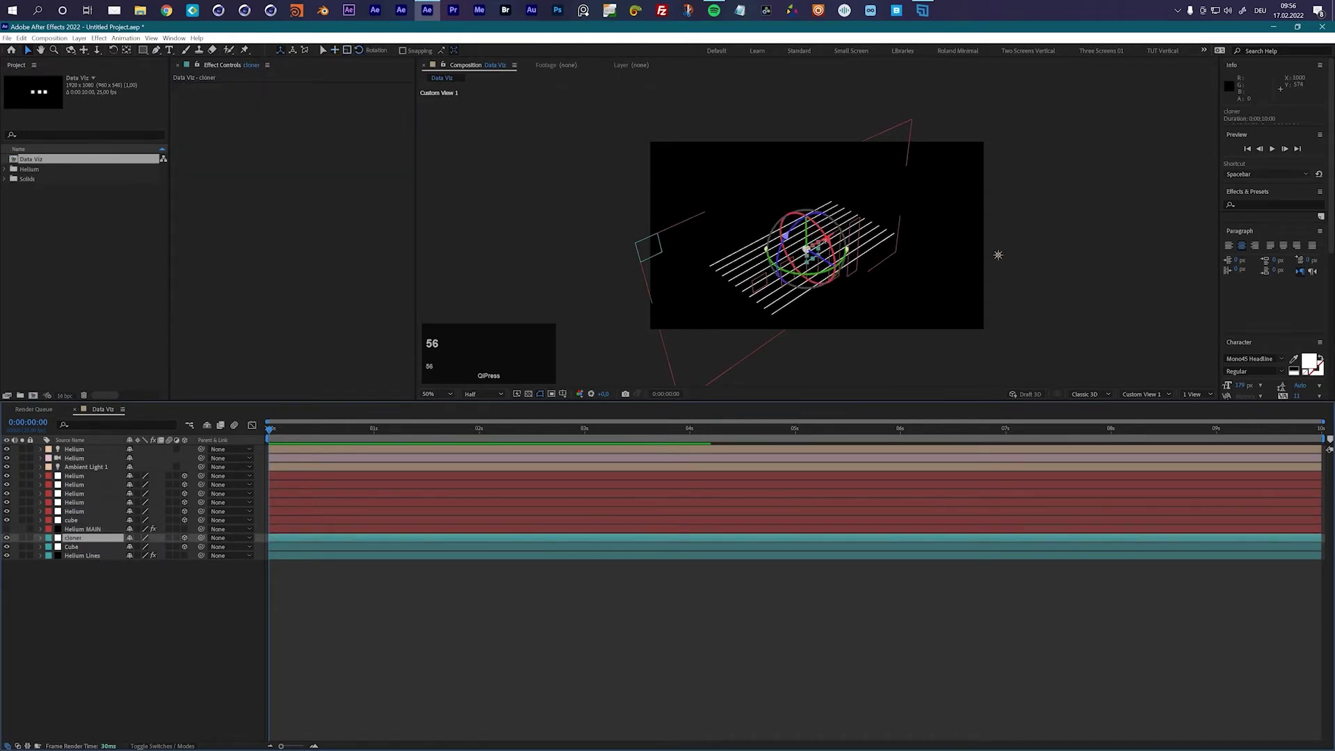
left_click_drag(820, 258, 854, 278)
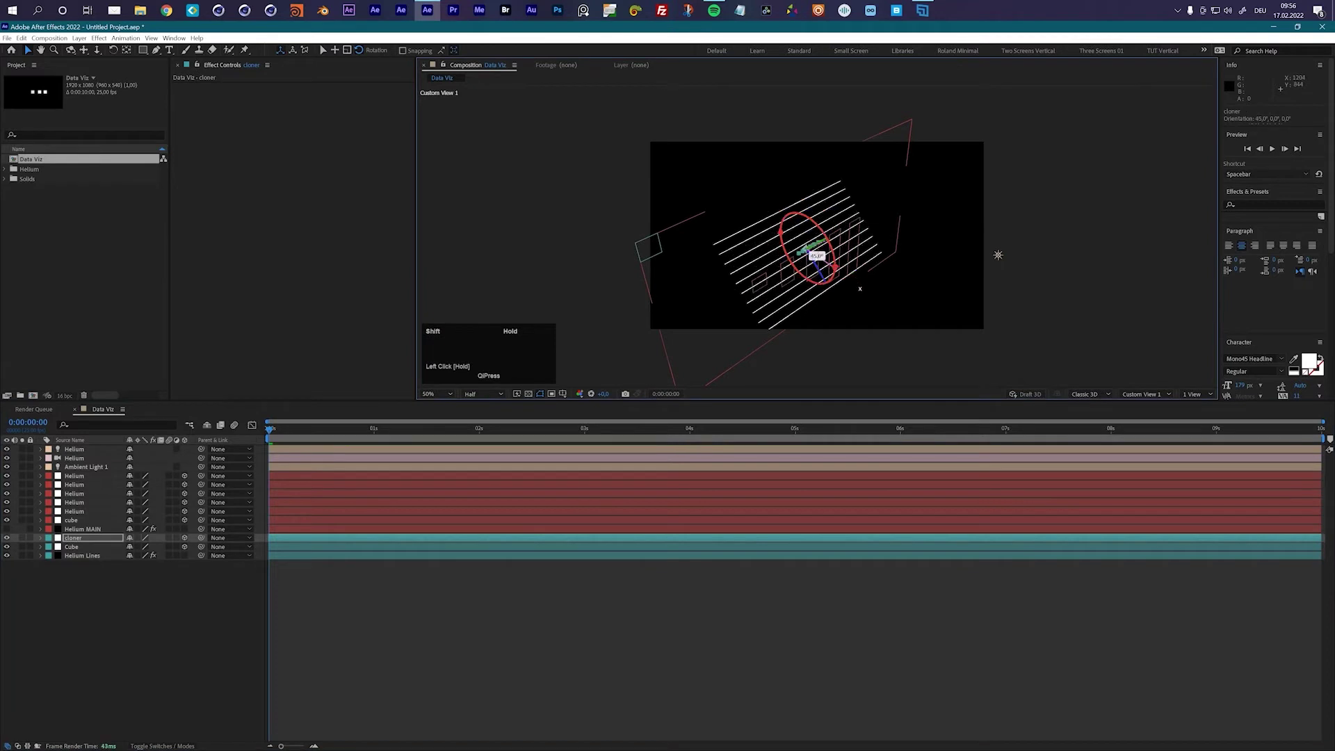
left_click_drag(890, 341, 897, 364)
left_click_drag(871, 320, 869, 319)
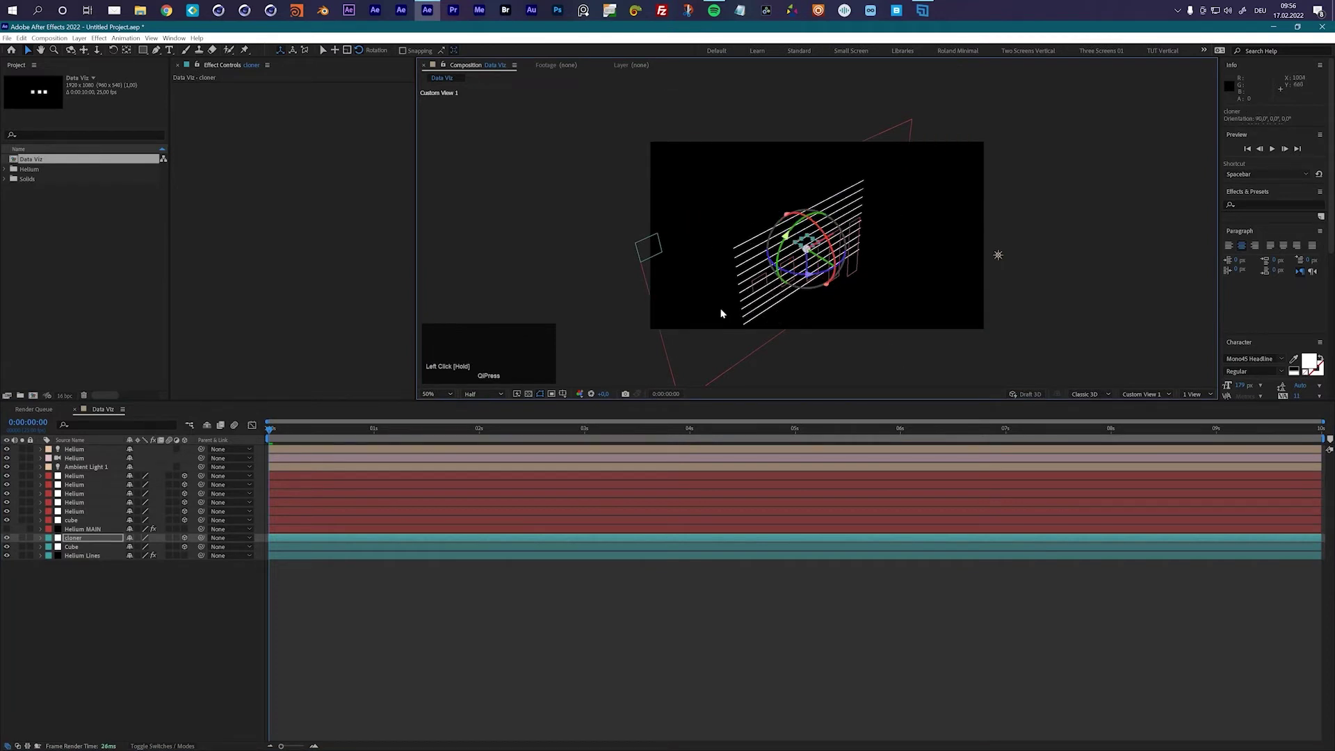
Make the Helium MAIN layer visible again and select it
left_click(6, 529)
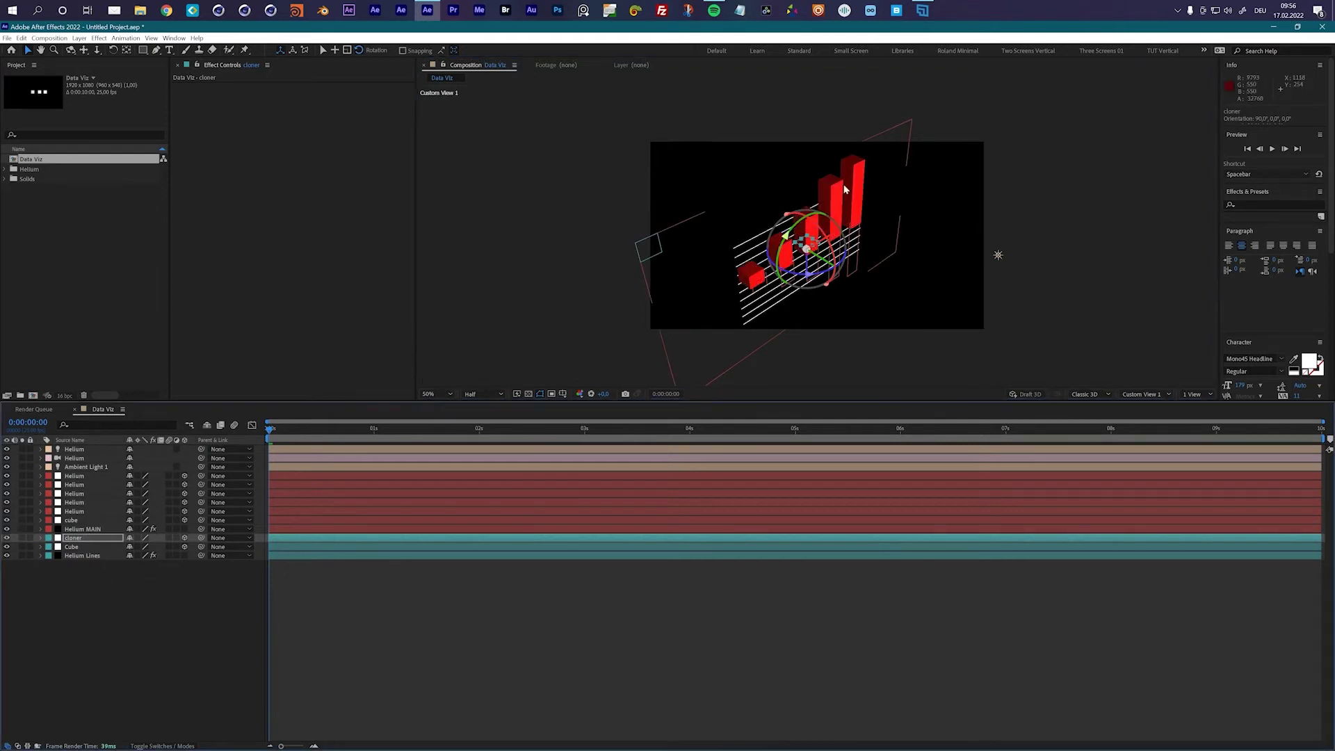
left_click(83, 530)
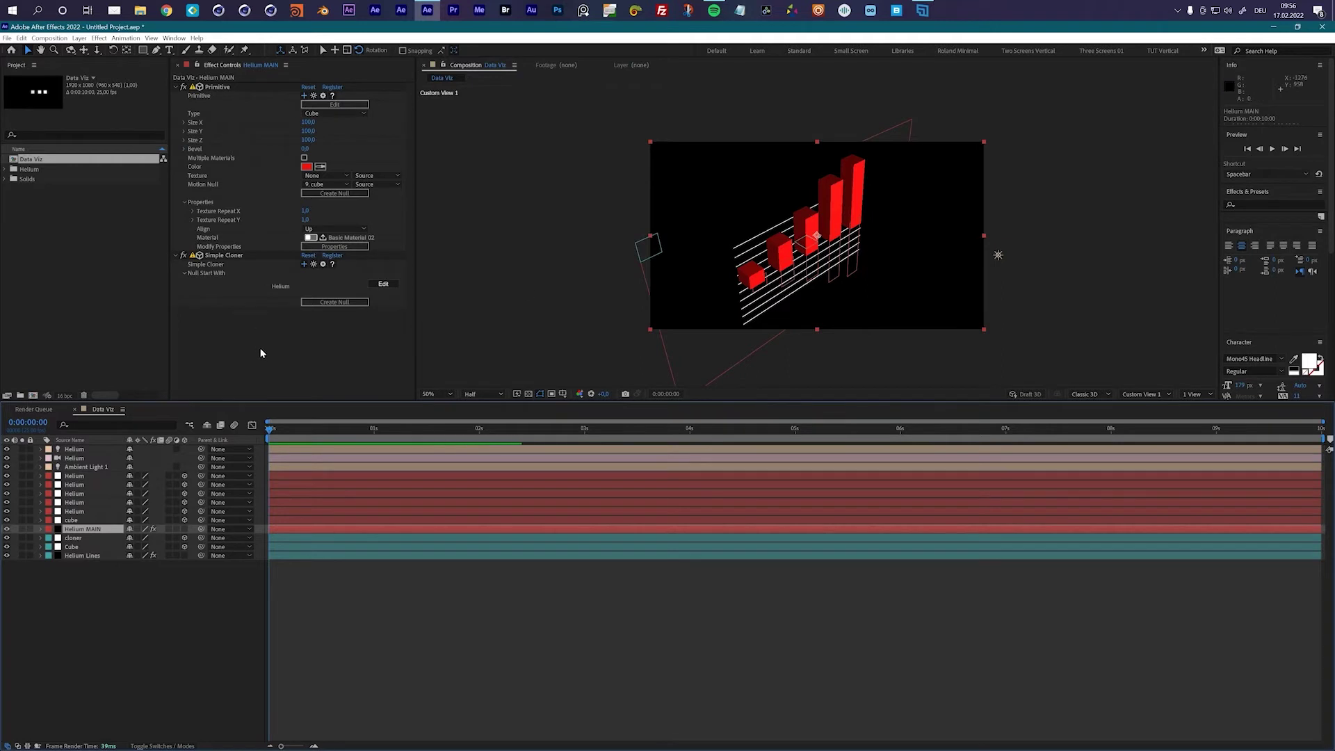
left_click(81, 531)
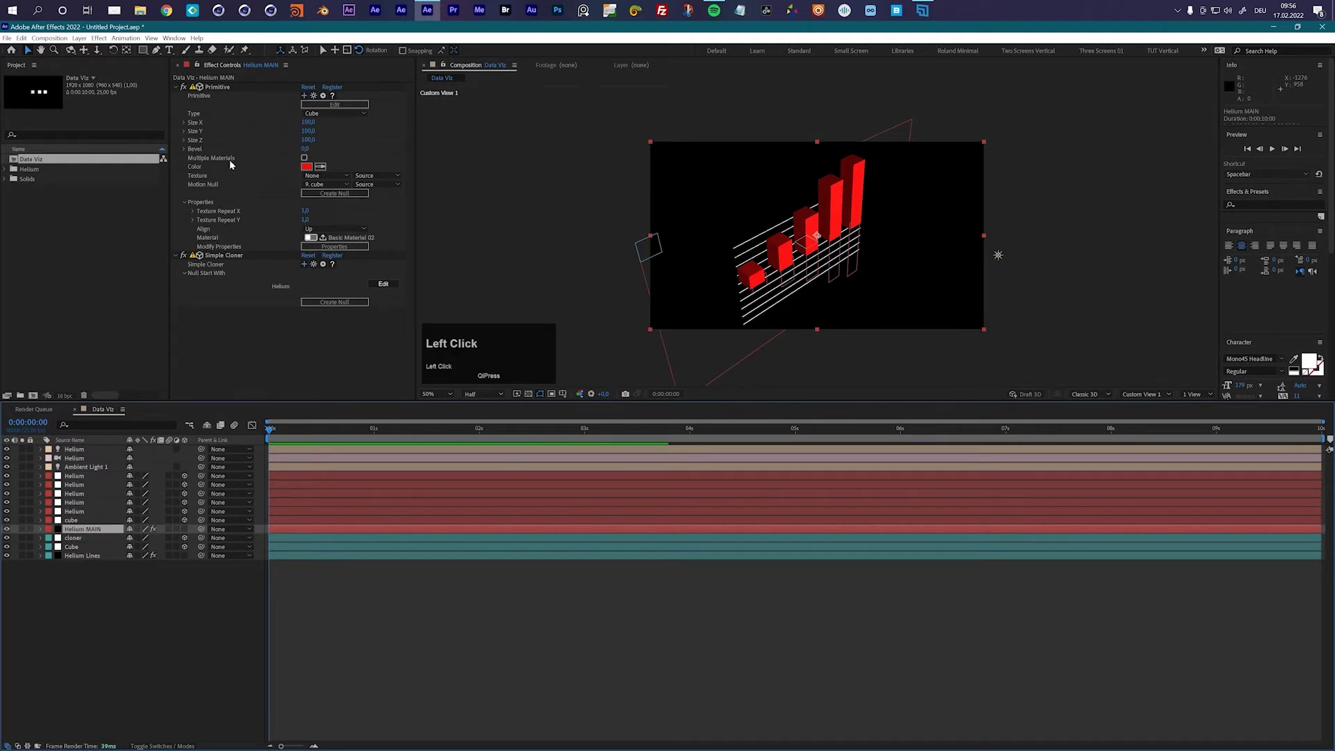
Add a Helium Comp effect to Helium MAIN and set its Layer to Helium Lines
left_click(304, 264)
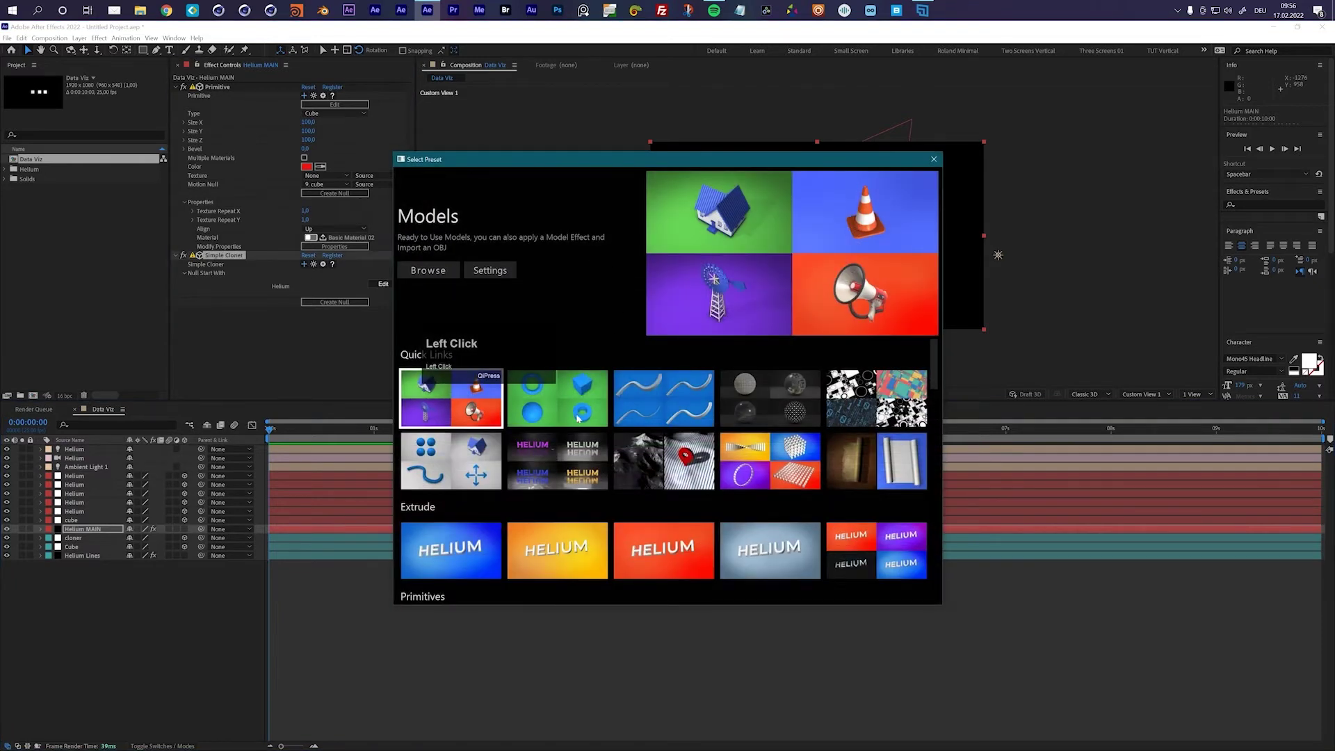
left_click(464, 463)
left_click(443, 273)
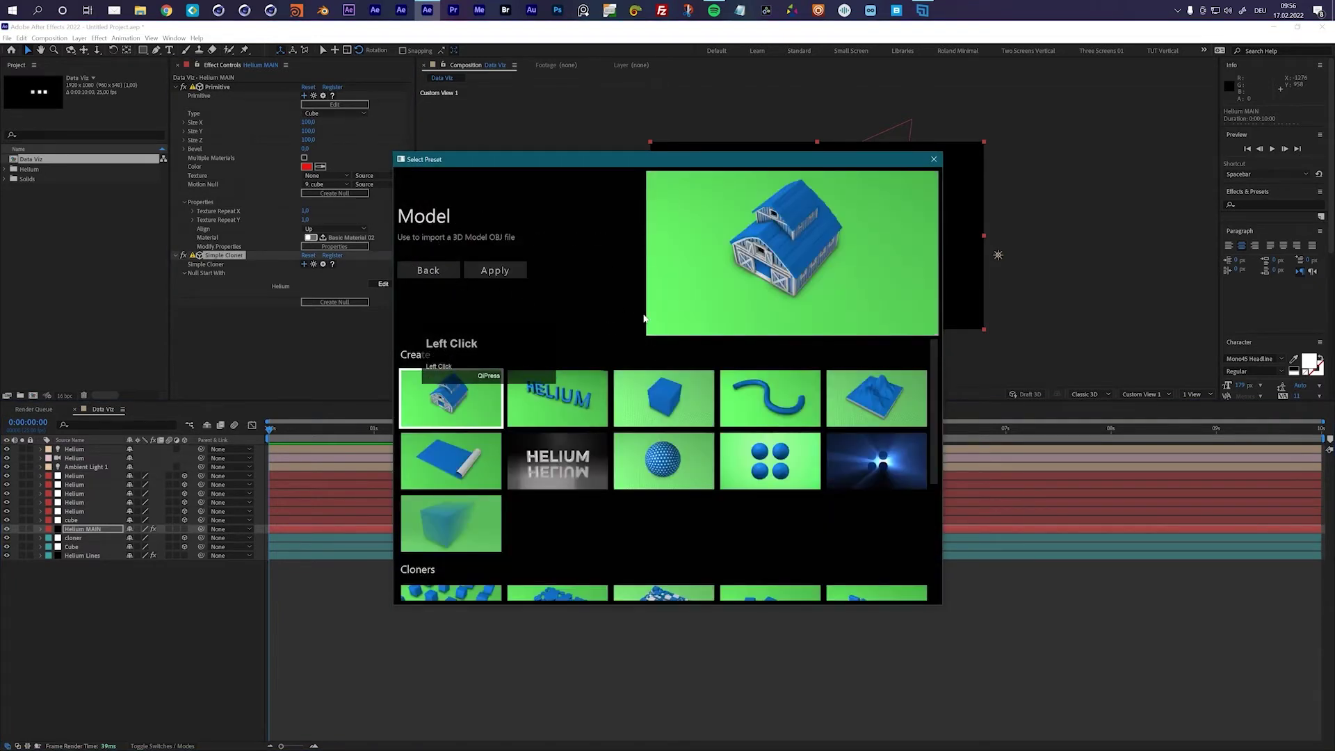
left_click(781, 467)
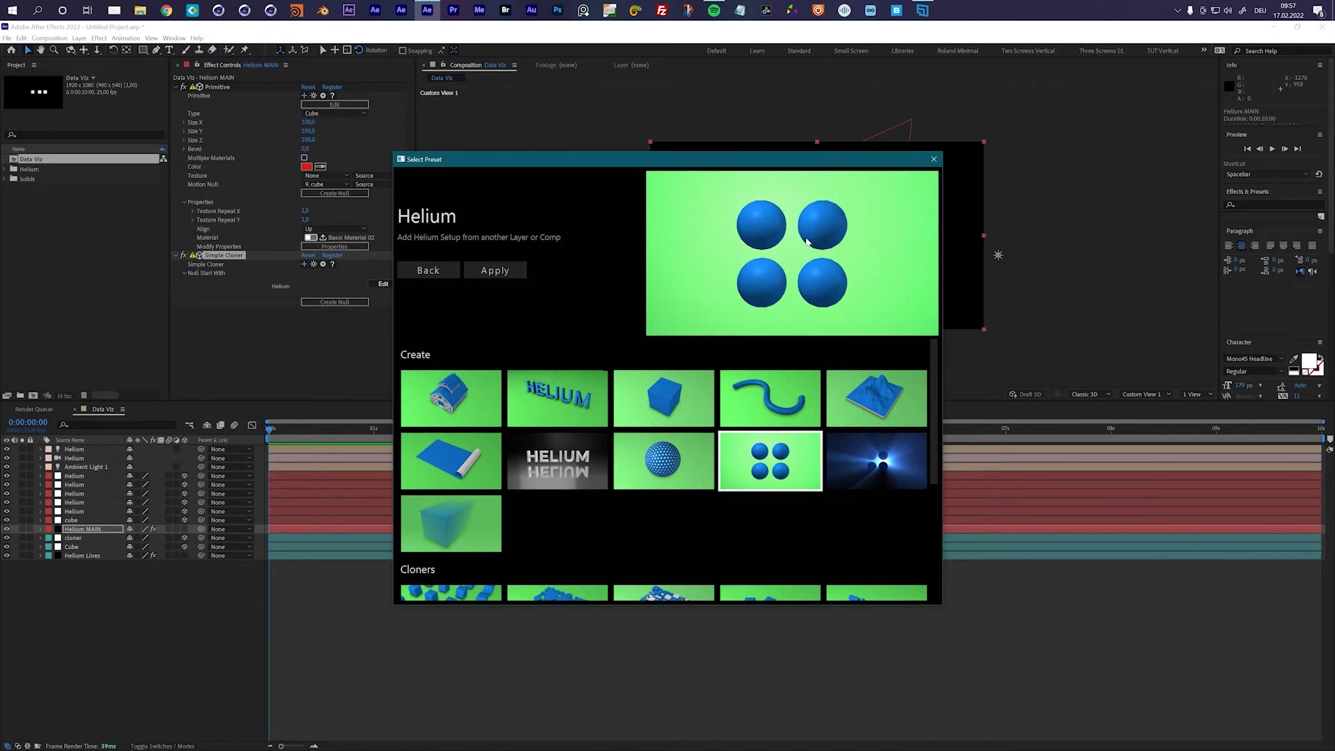
left_click(496, 271)
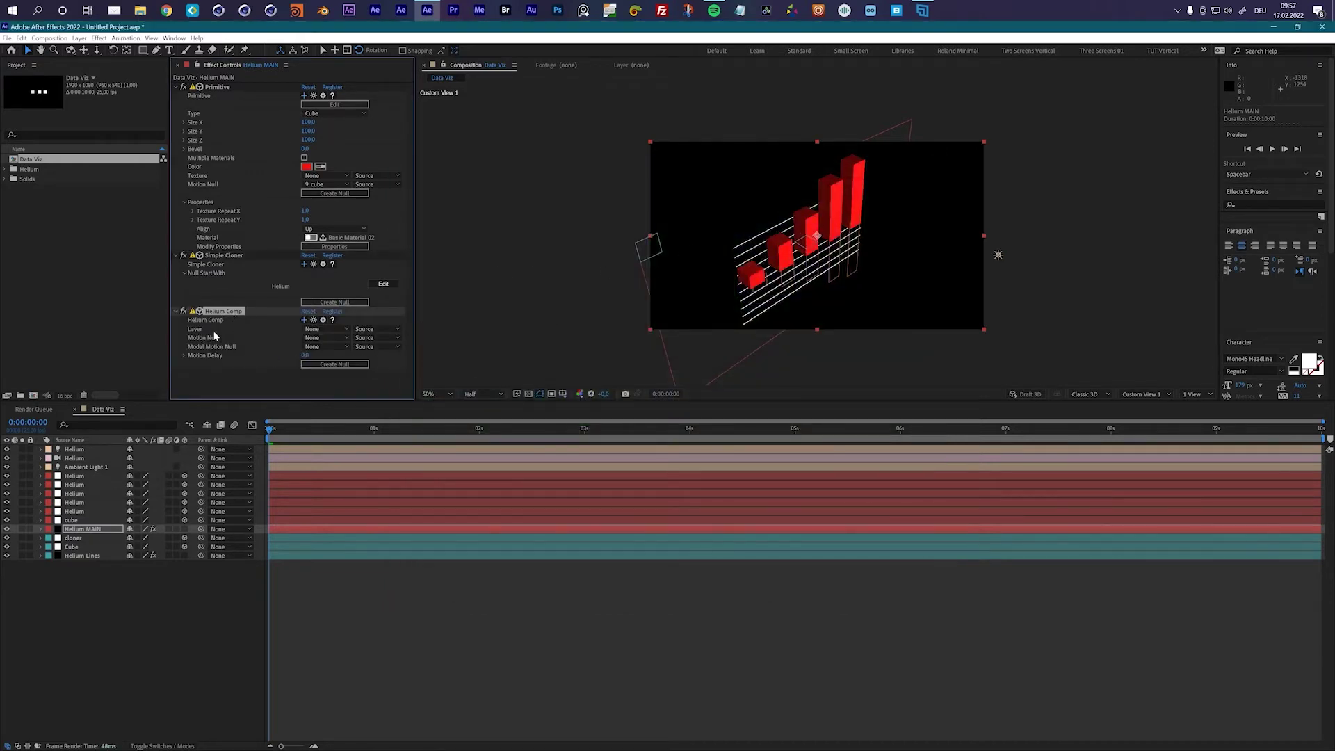
left_click(306, 329)
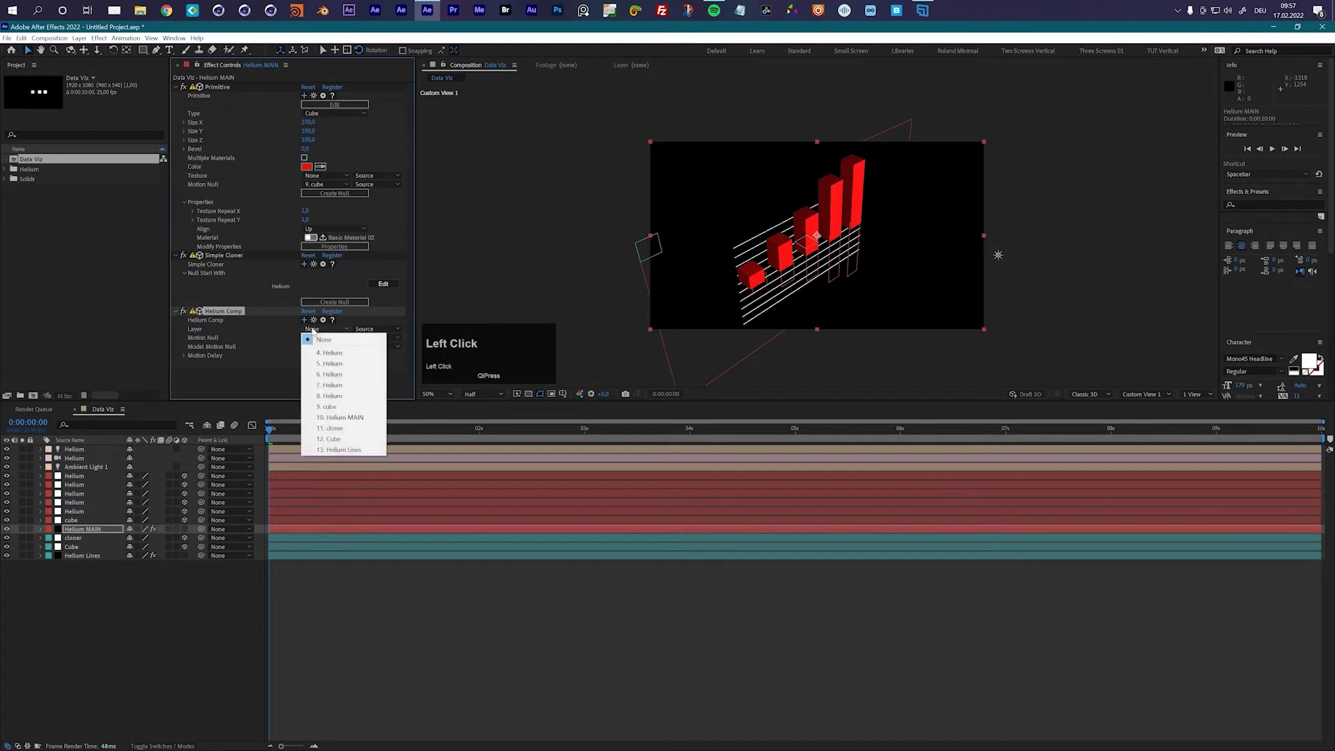
left_click(344, 450)
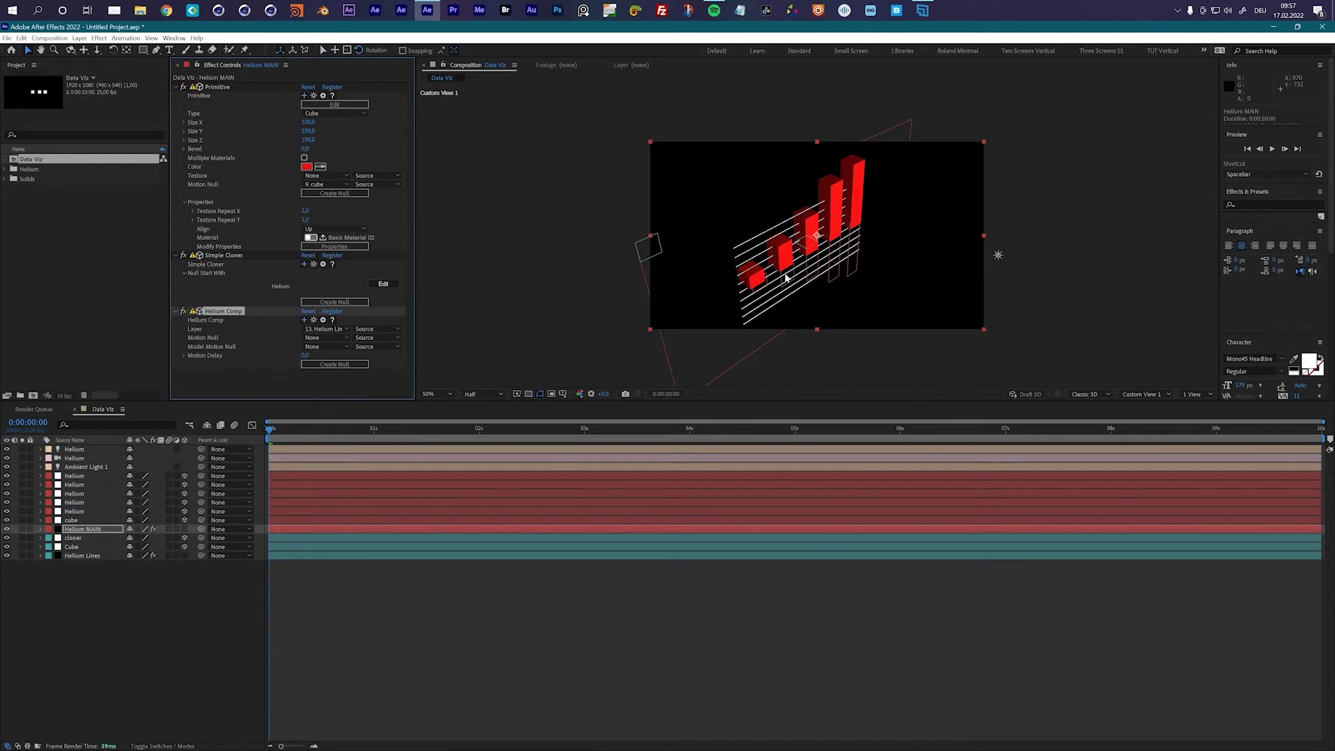
Using a two-view layout, move the cloner null behind the bars and up to their base line, at about Y 269, Z 91
left_click(1193, 394)
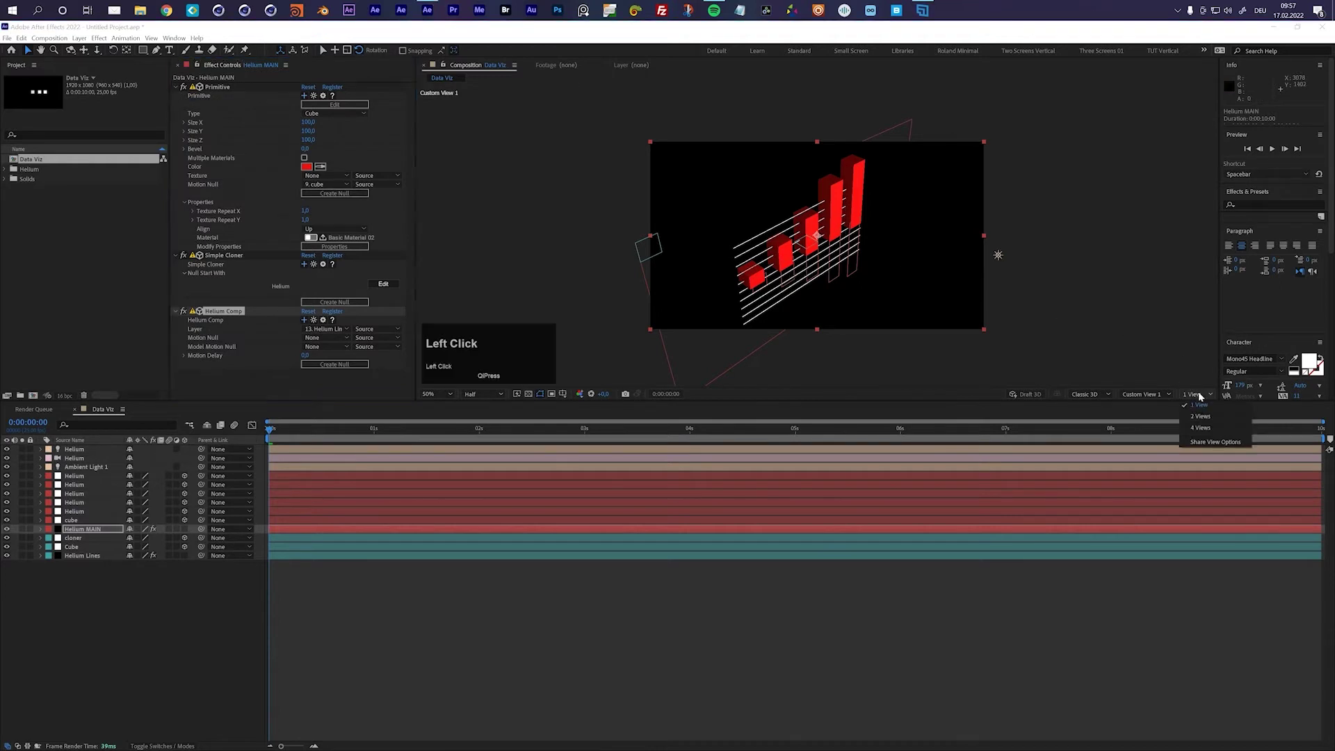
left_click(1201, 416)
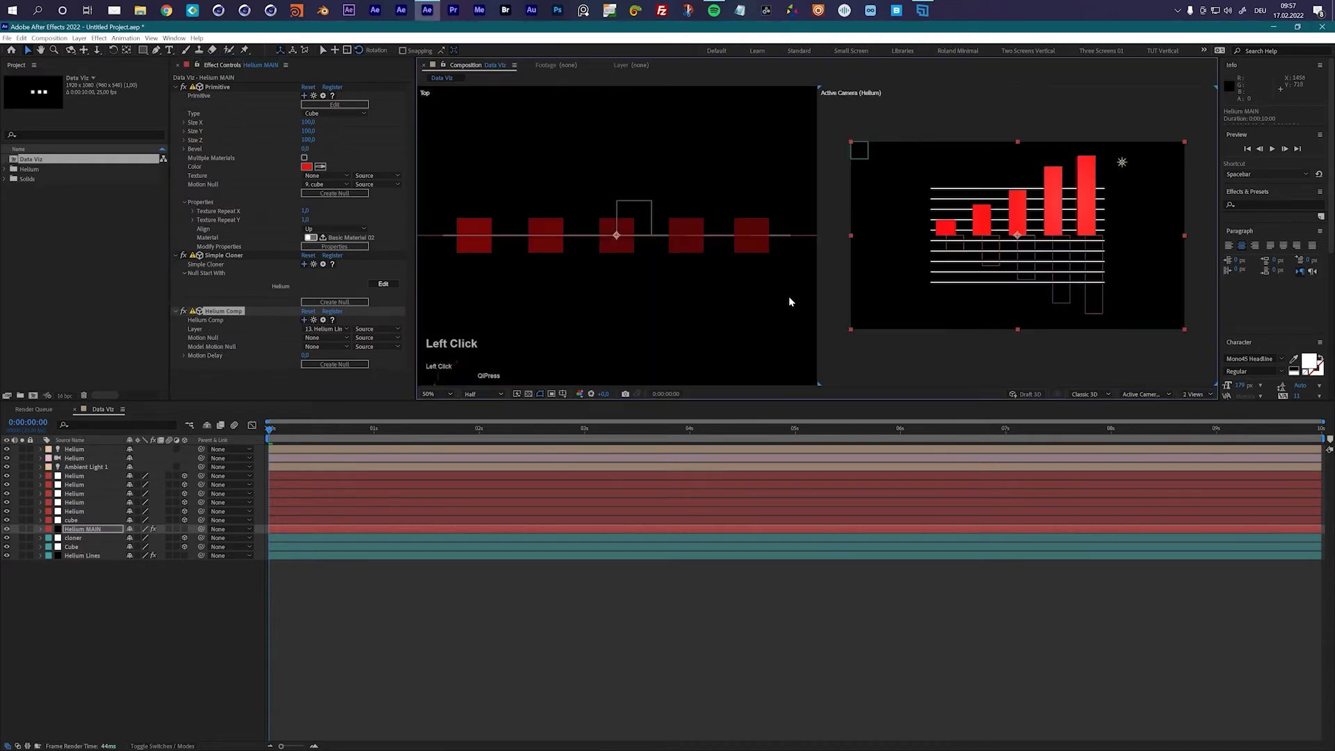
left_click(73, 538)
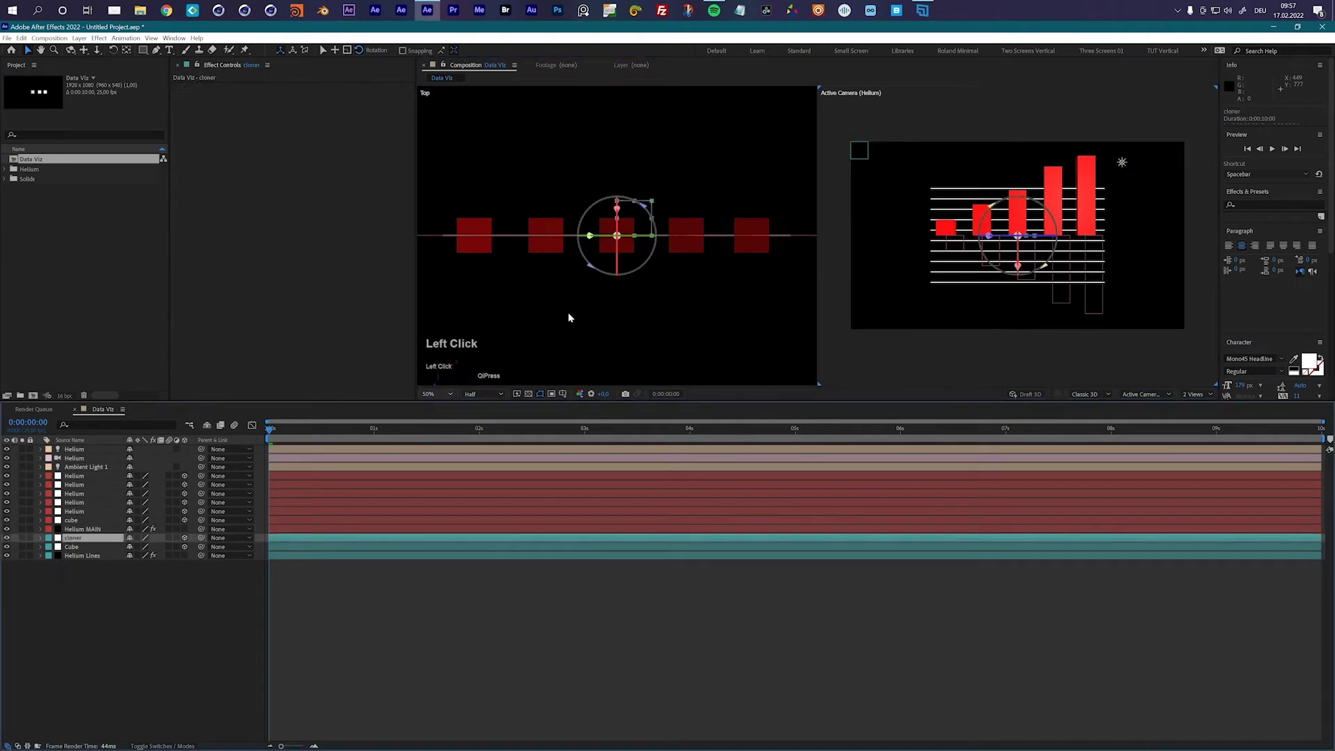
key("v")
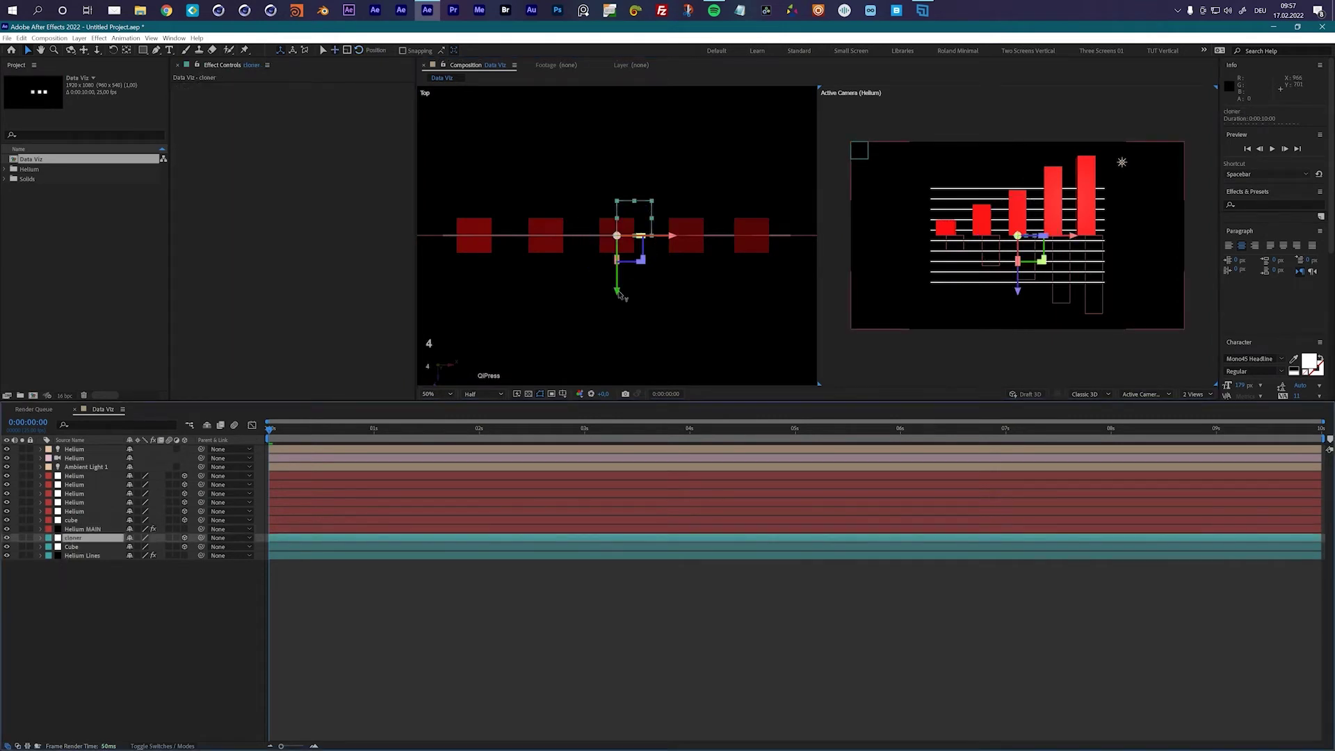
left_click_drag(621, 288, 619, 262)
left_click_drag(1017, 290, 1011, 246)
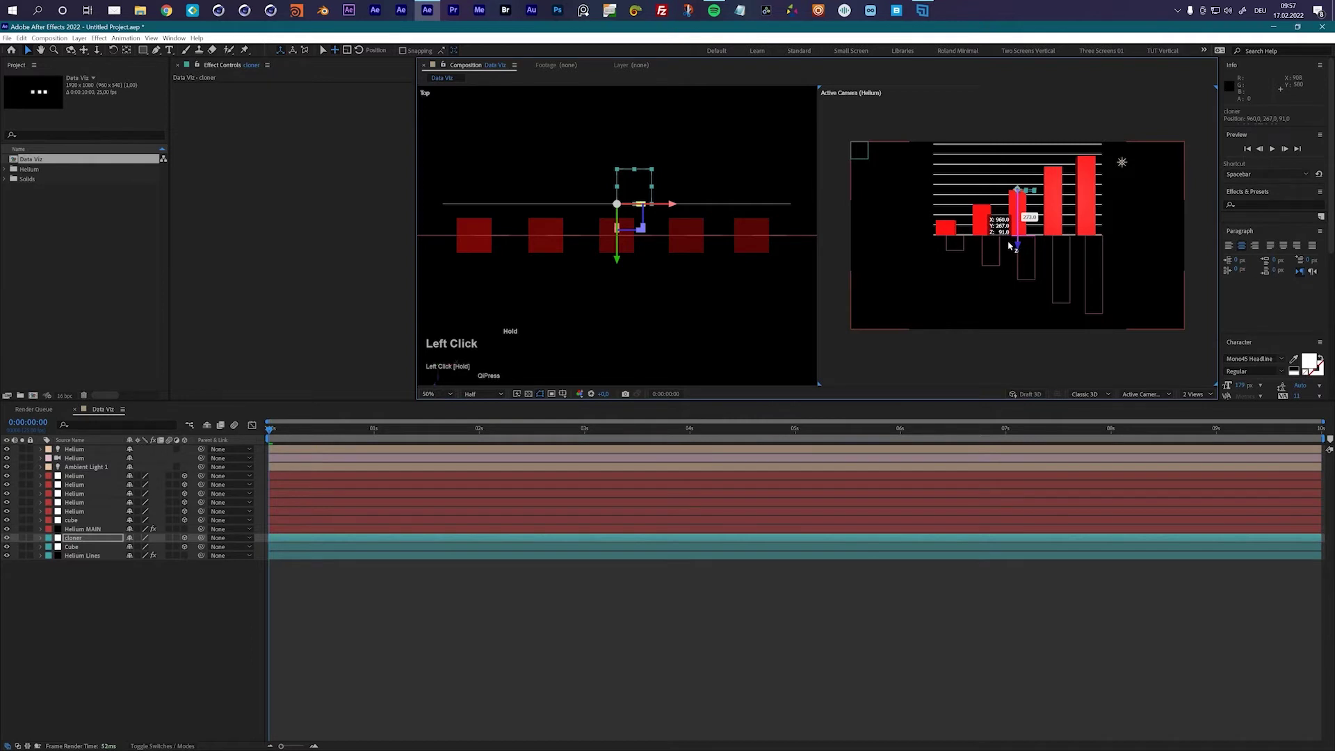
left_click_drag(1009, 244, 1011, 245)
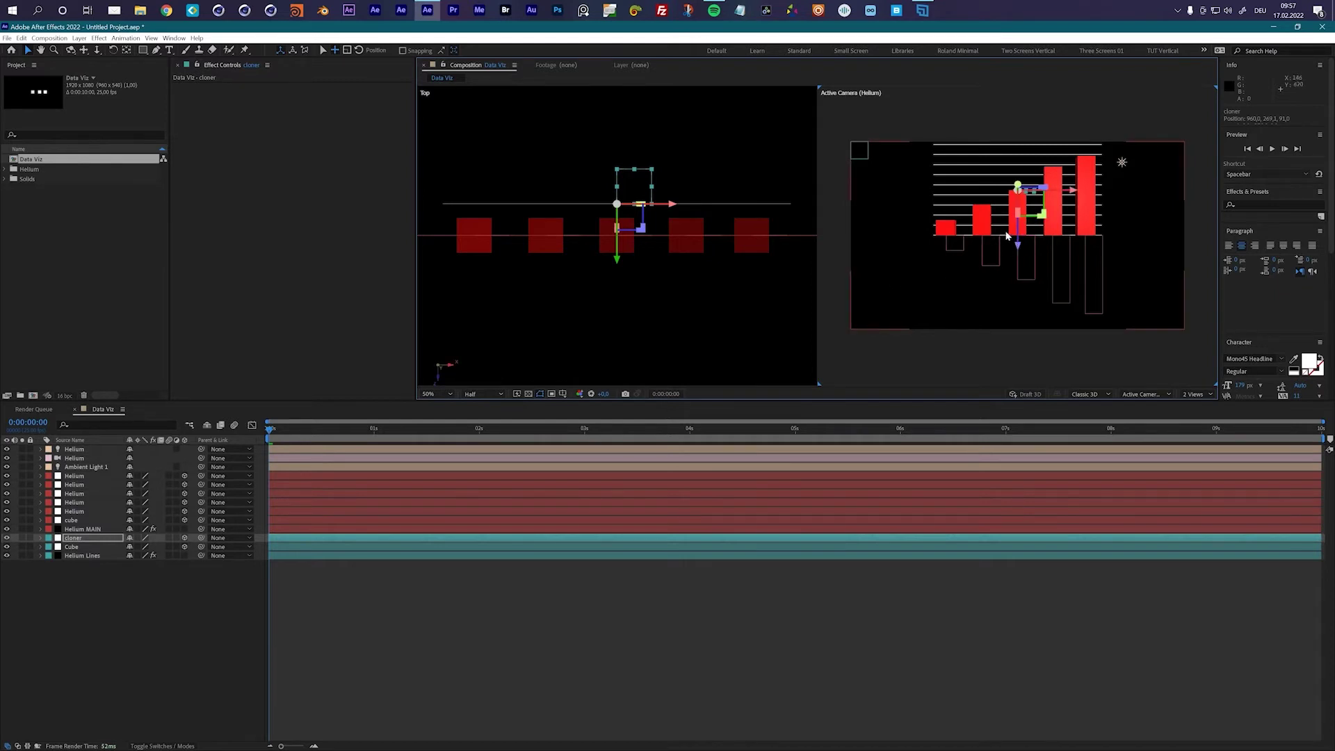
Return the composition viewer to a single view and deselect all layers
left_click(1195, 394)
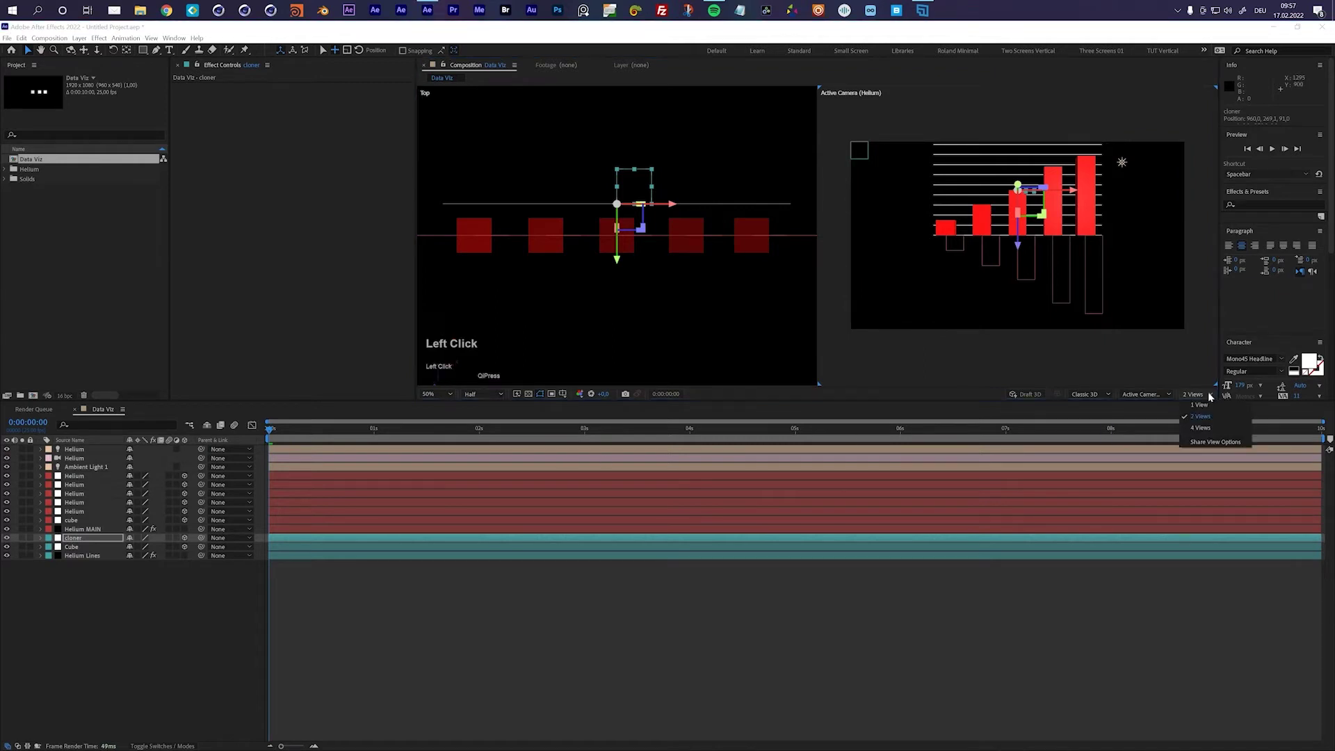
left_click(1207, 408)
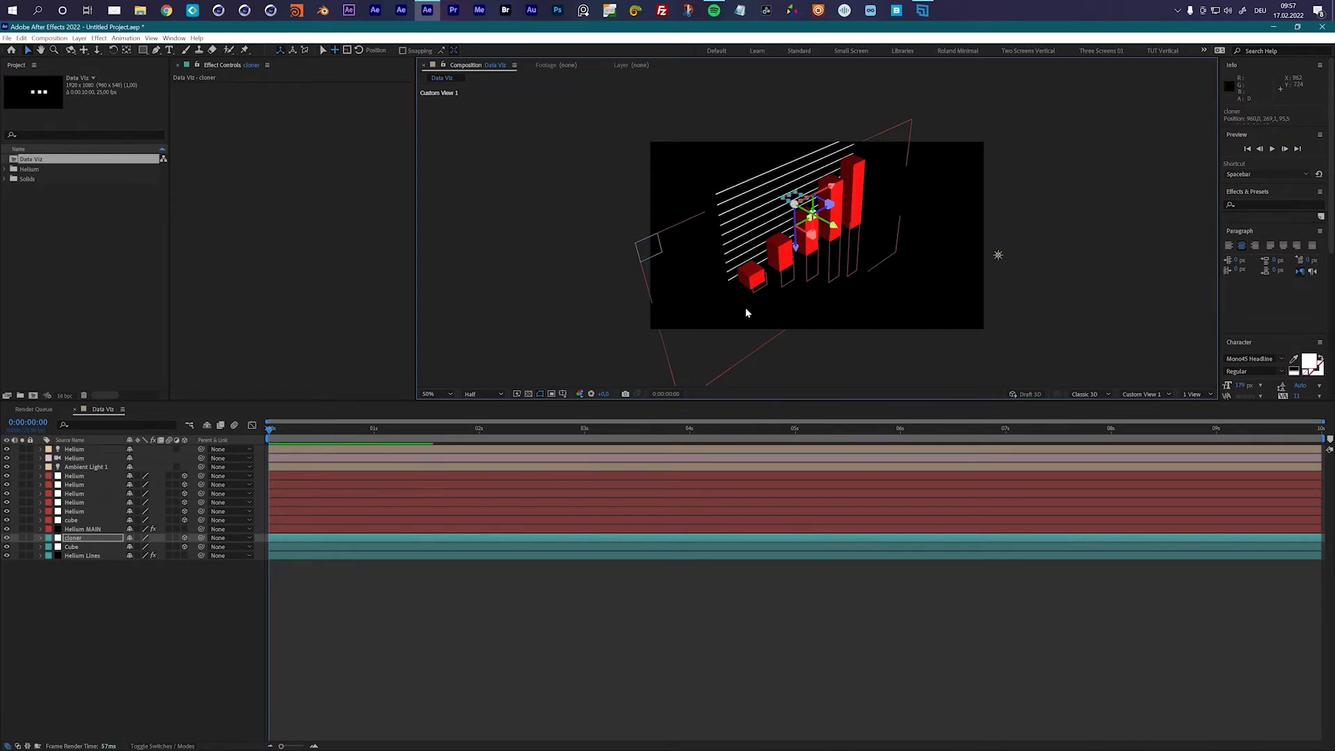
left_click(423, 629)
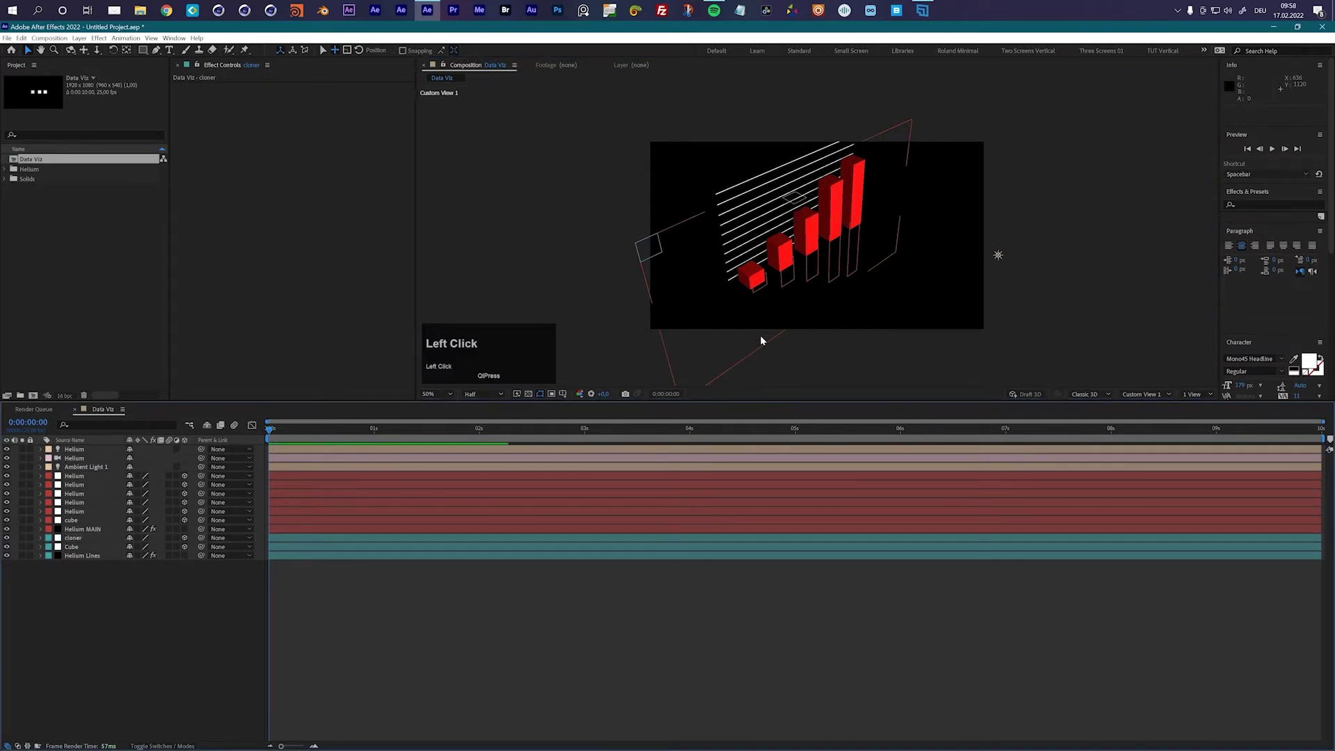
Hide the five red Helium nulls and the cyan cloner and Cube nulls, and select Helium MAIN
left_click(75, 478)
left_click(78, 512, "shift")
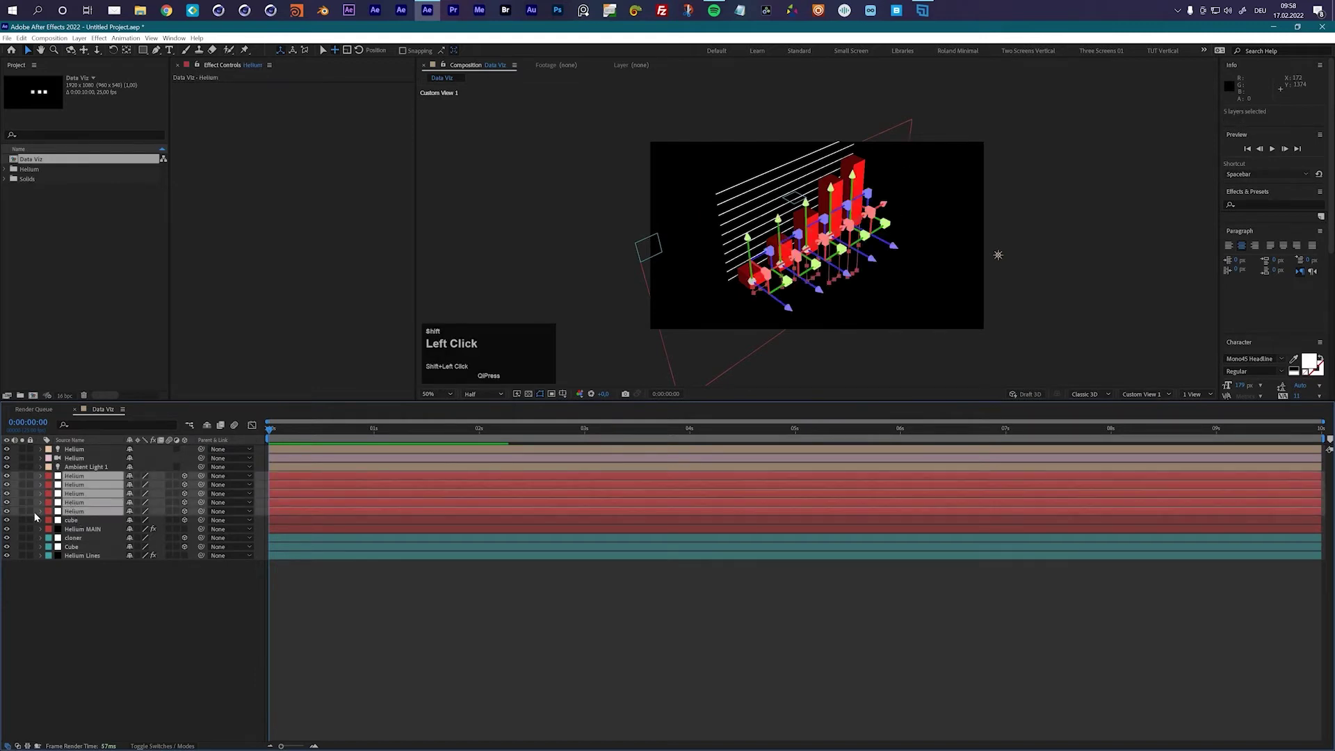
left_click(7, 511)
left_click(73, 537)
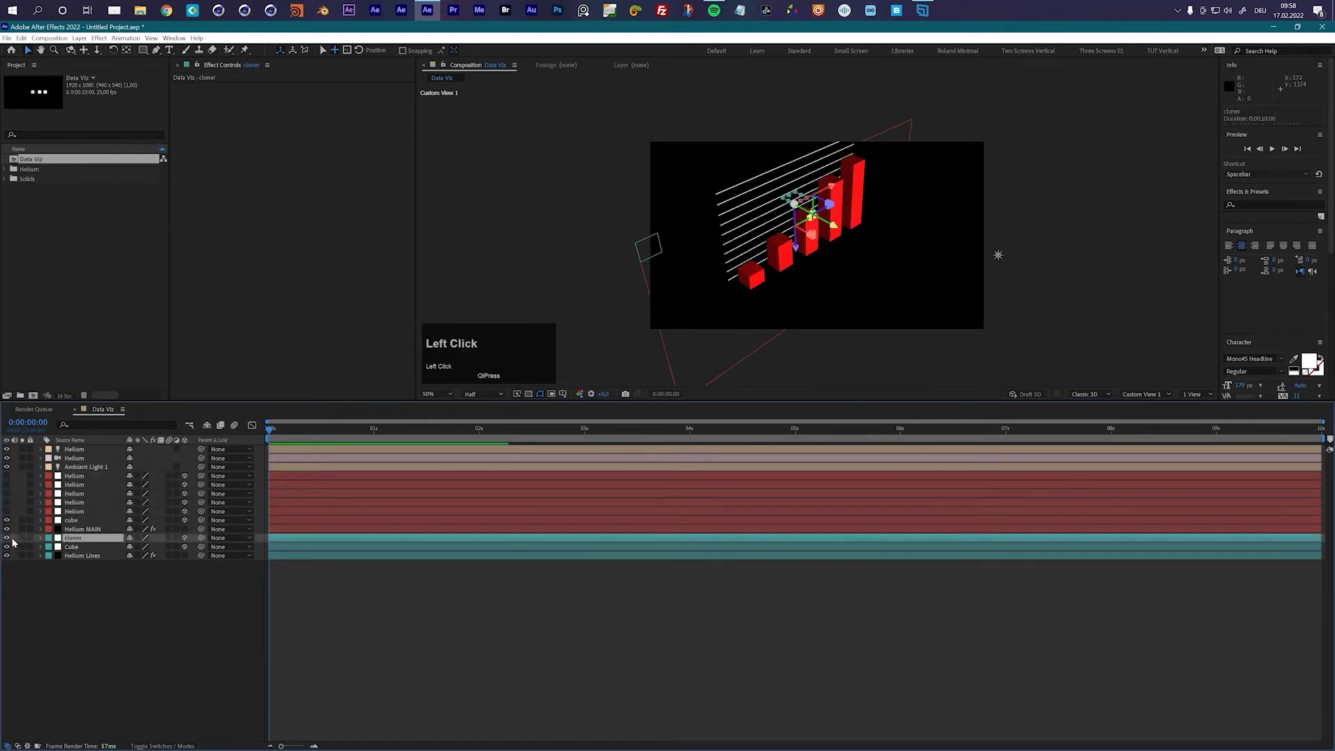
left_click(7, 537)
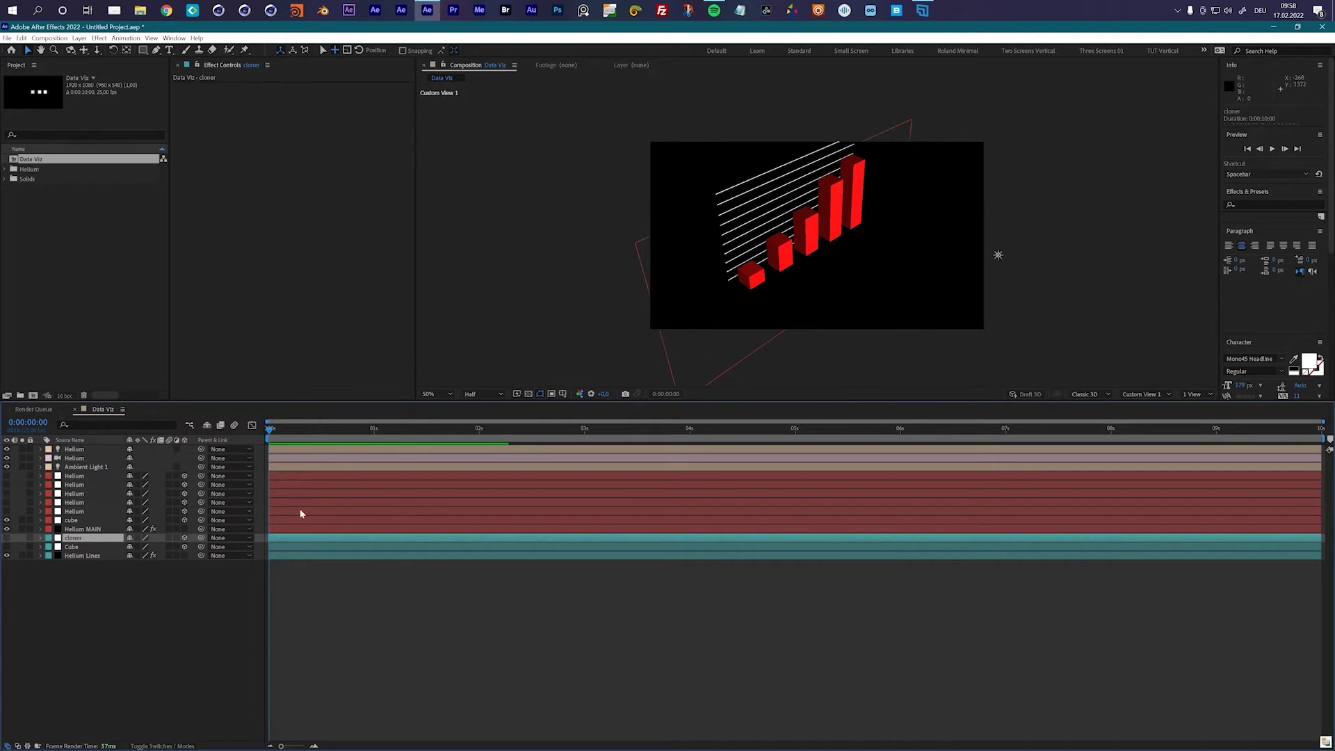
left_click(83, 530)
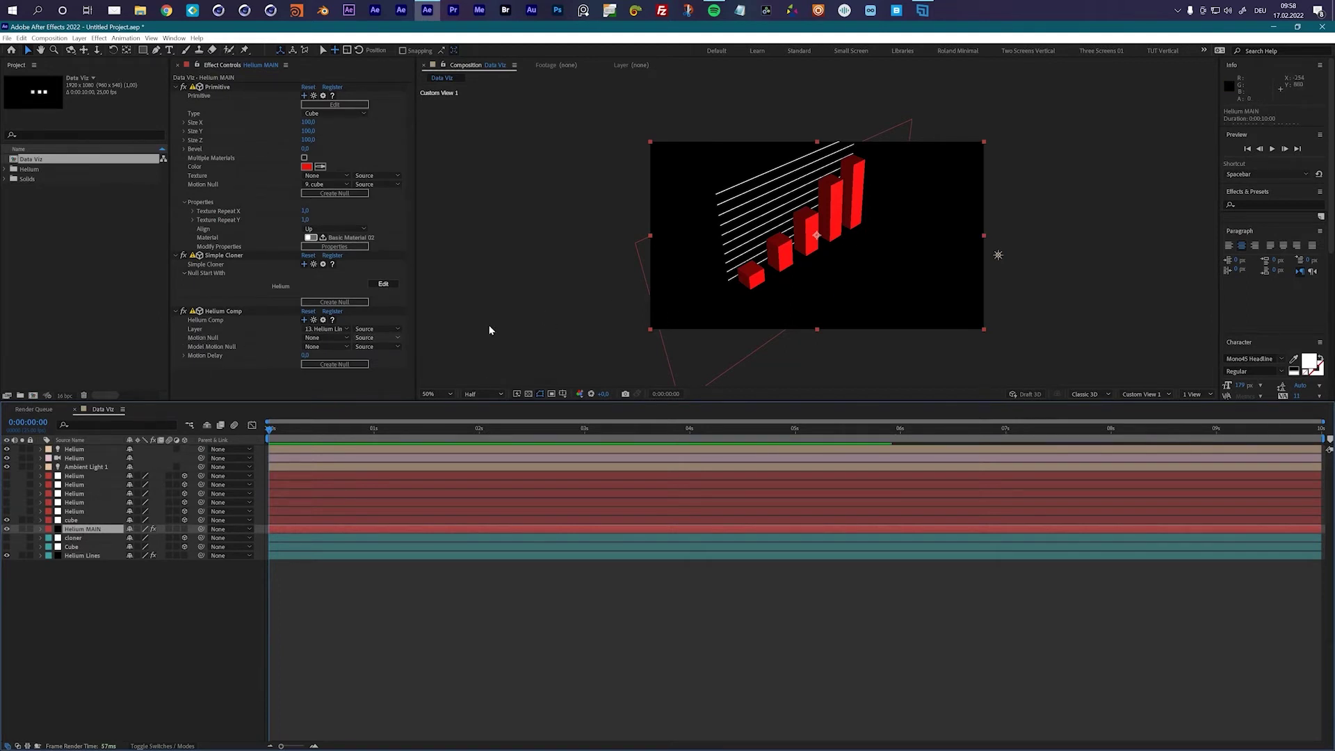
Add the Tube primitive preset to Helium MAIN and create a motion null for it
left_click(304, 320)
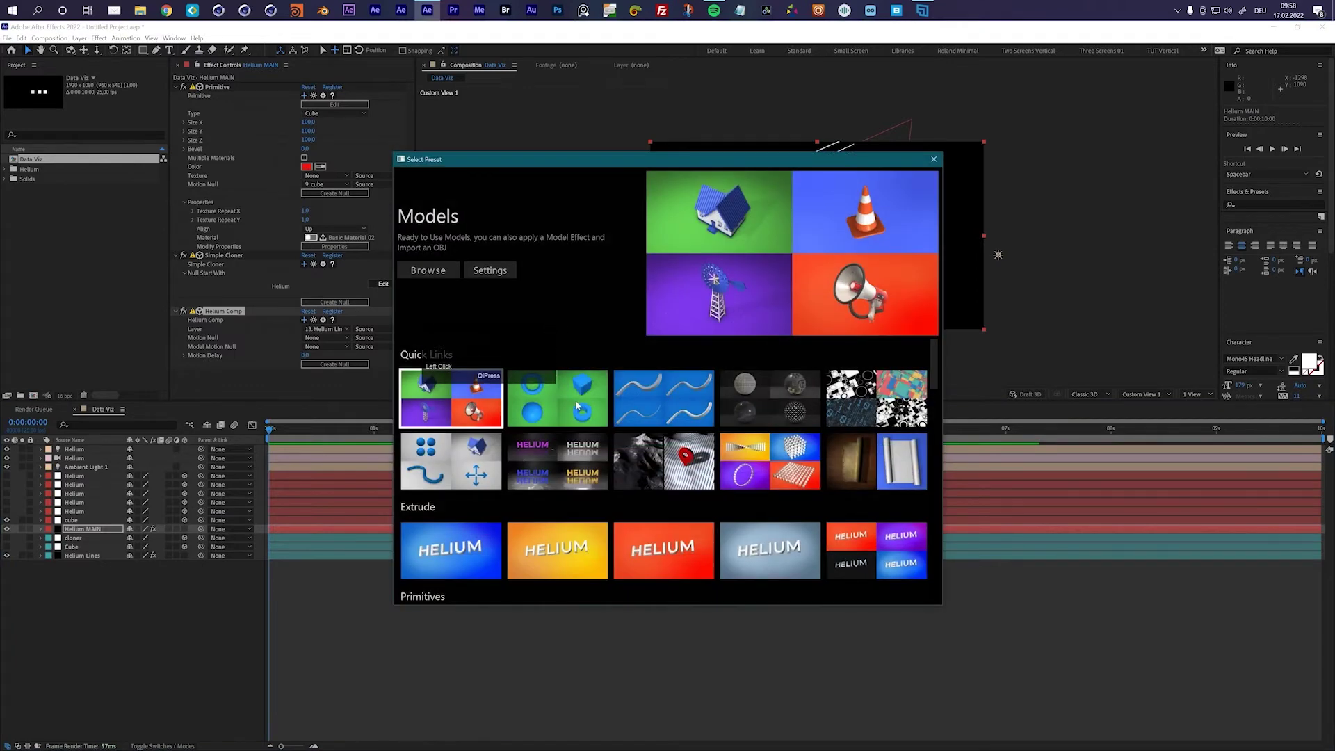
left_click(574, 399)
left_click(428, 271)
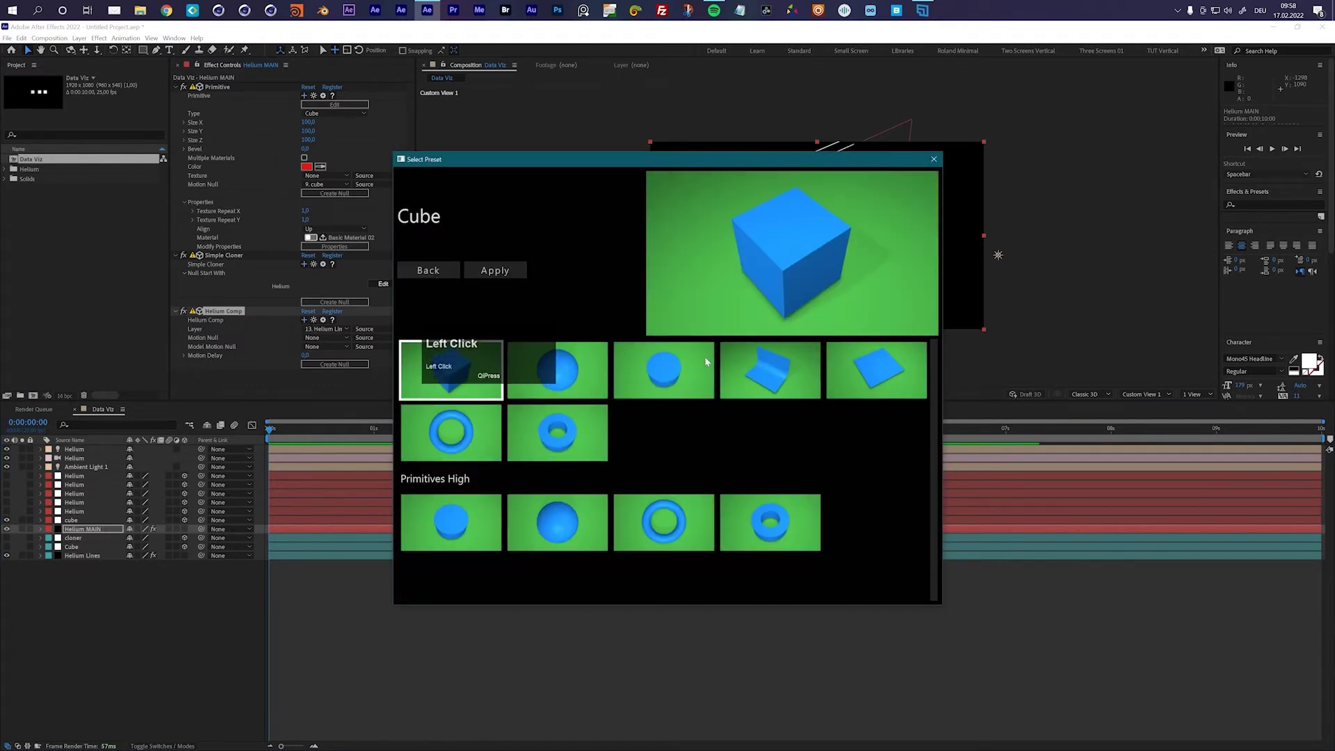
left_click(579, 434)
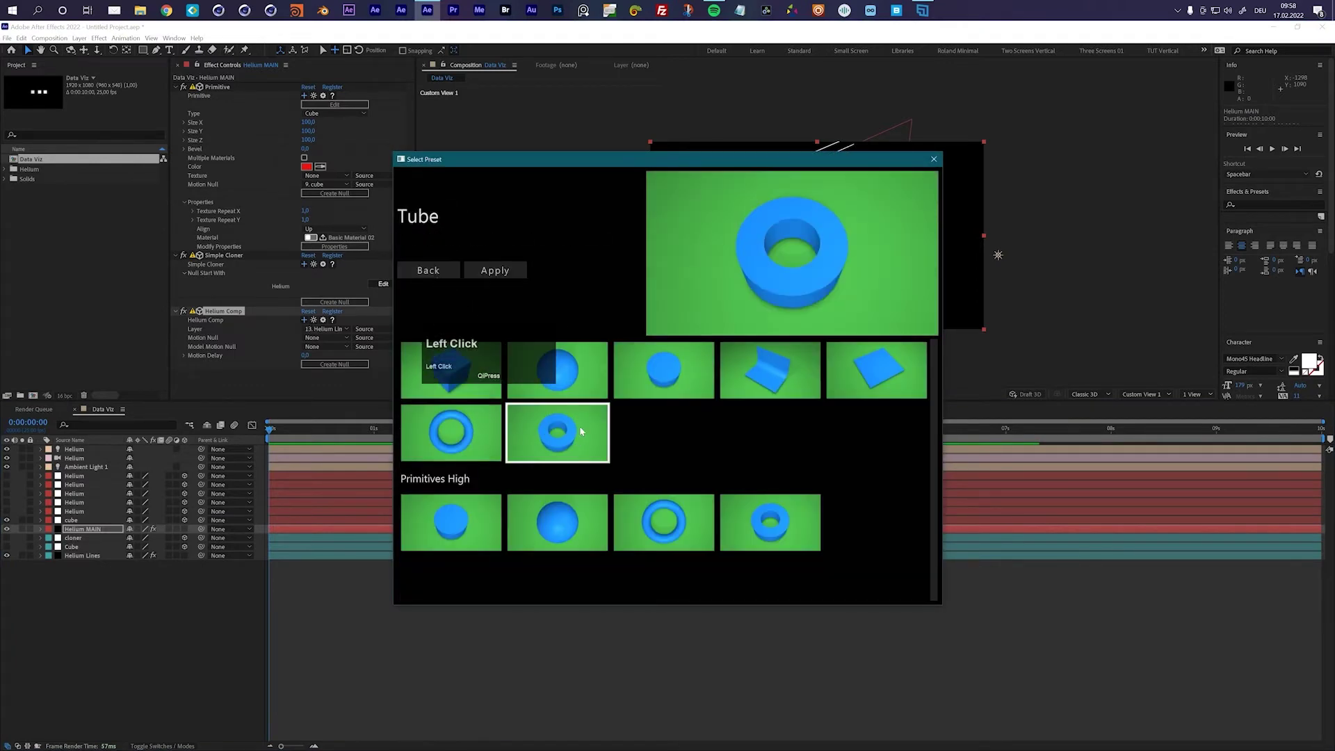
left_click(490, 271)
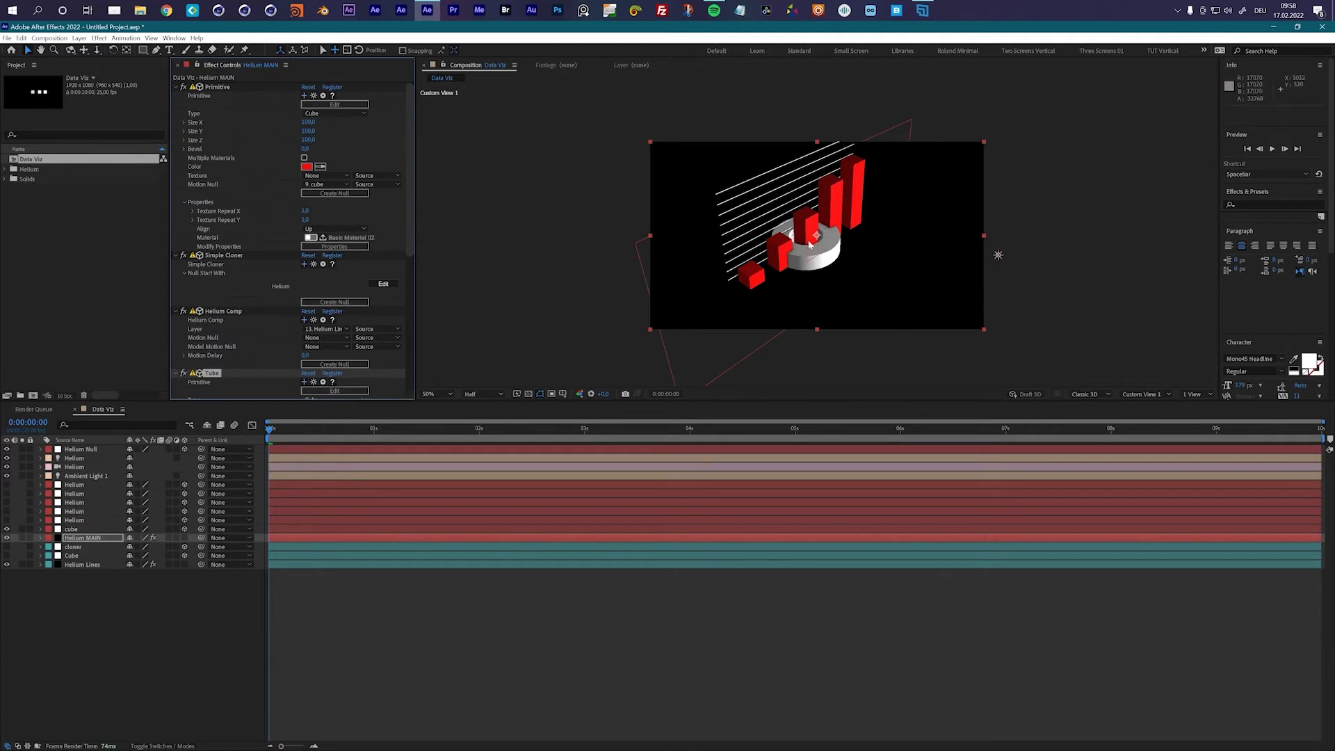
Move the tube's null forward along Z to about -251, in front of the bars
left_click(98, 449)
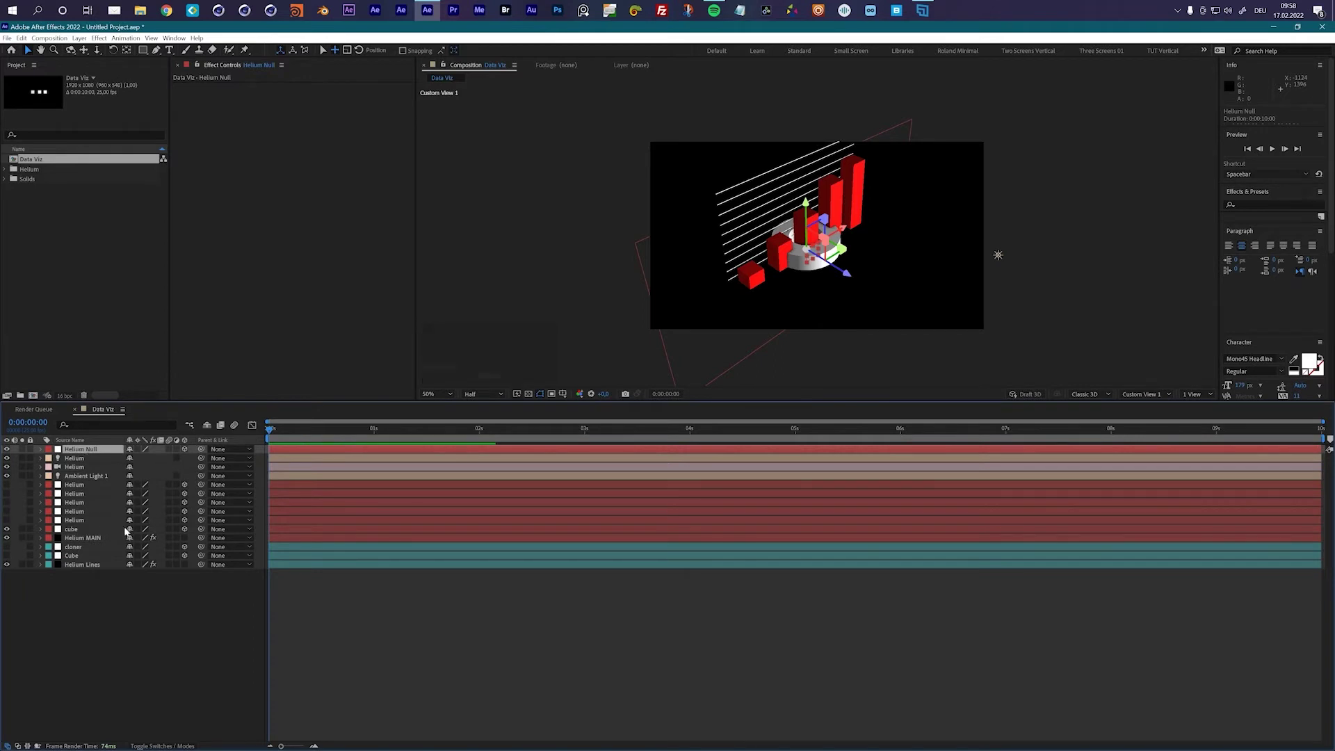
left_click_drag(848, 275, 879, 297)
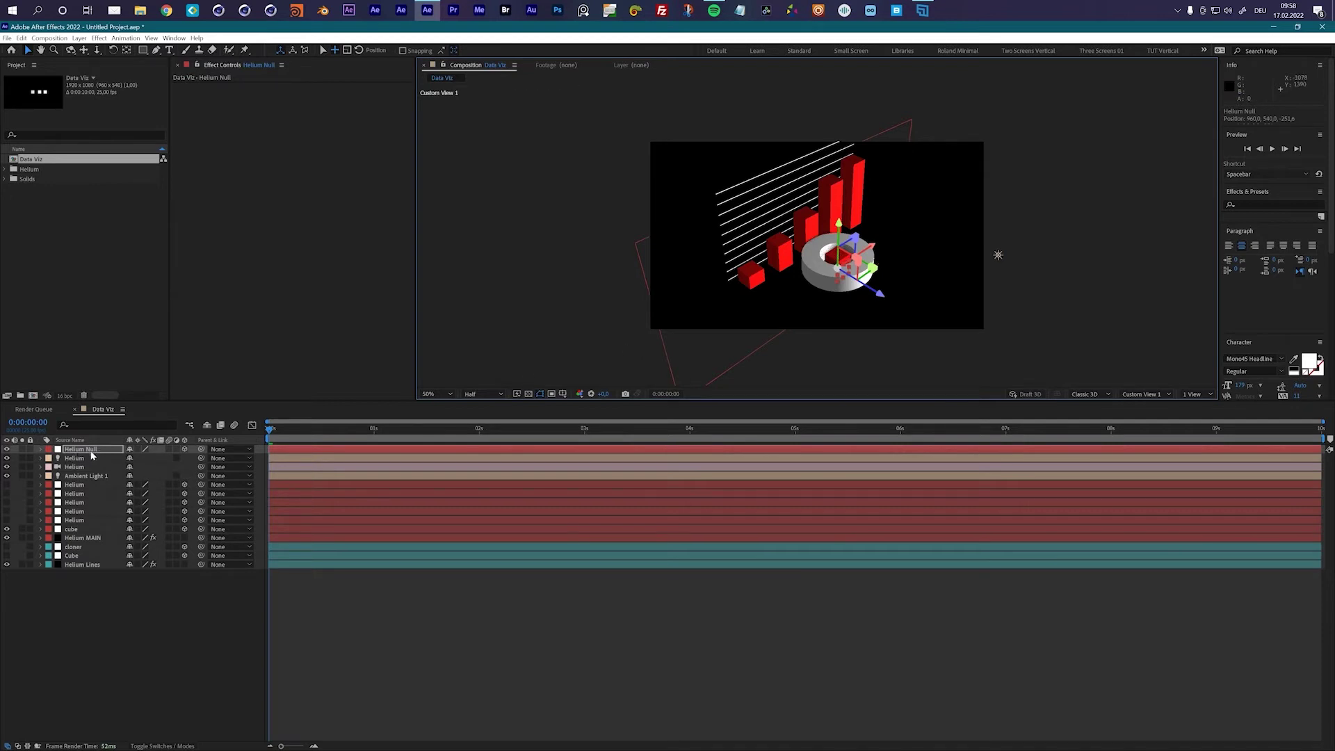
left_click(86, 538)
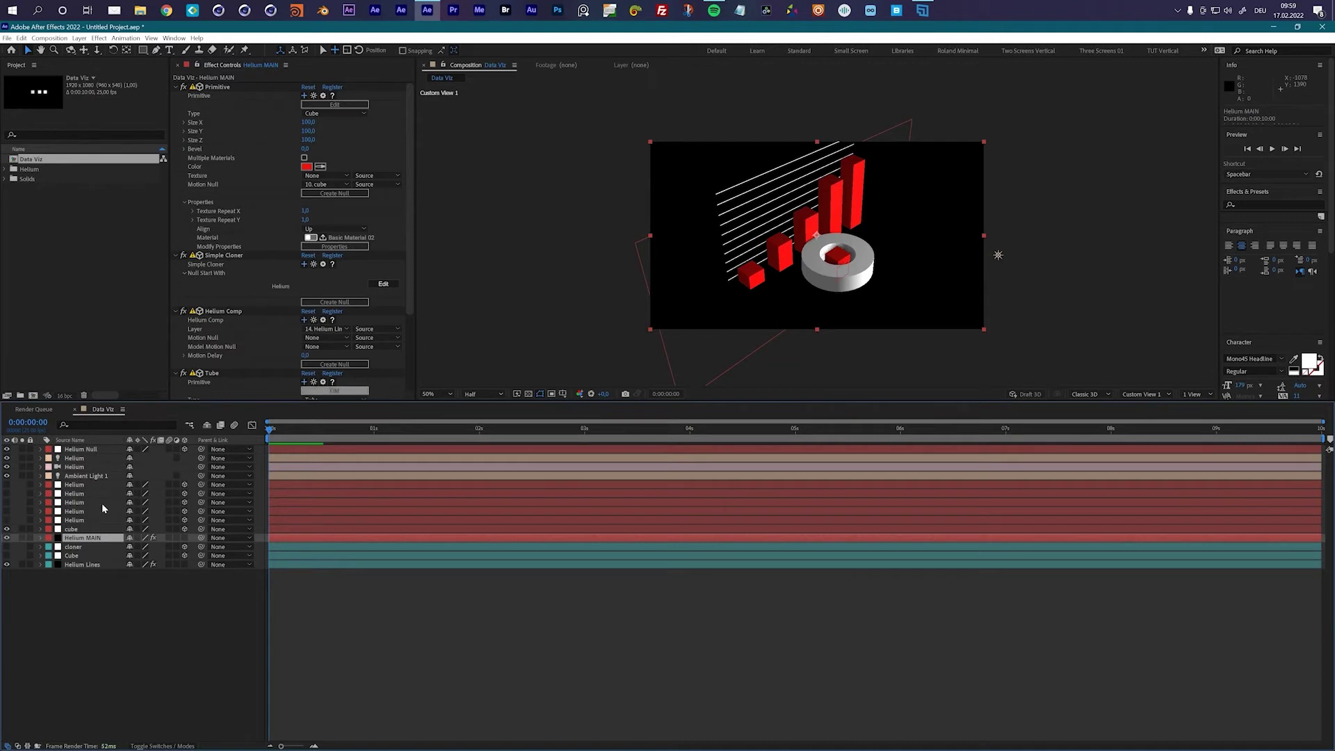
Rename the tube's Helium Null layer as Tube 01
left_click(81, 449)
key("Return")
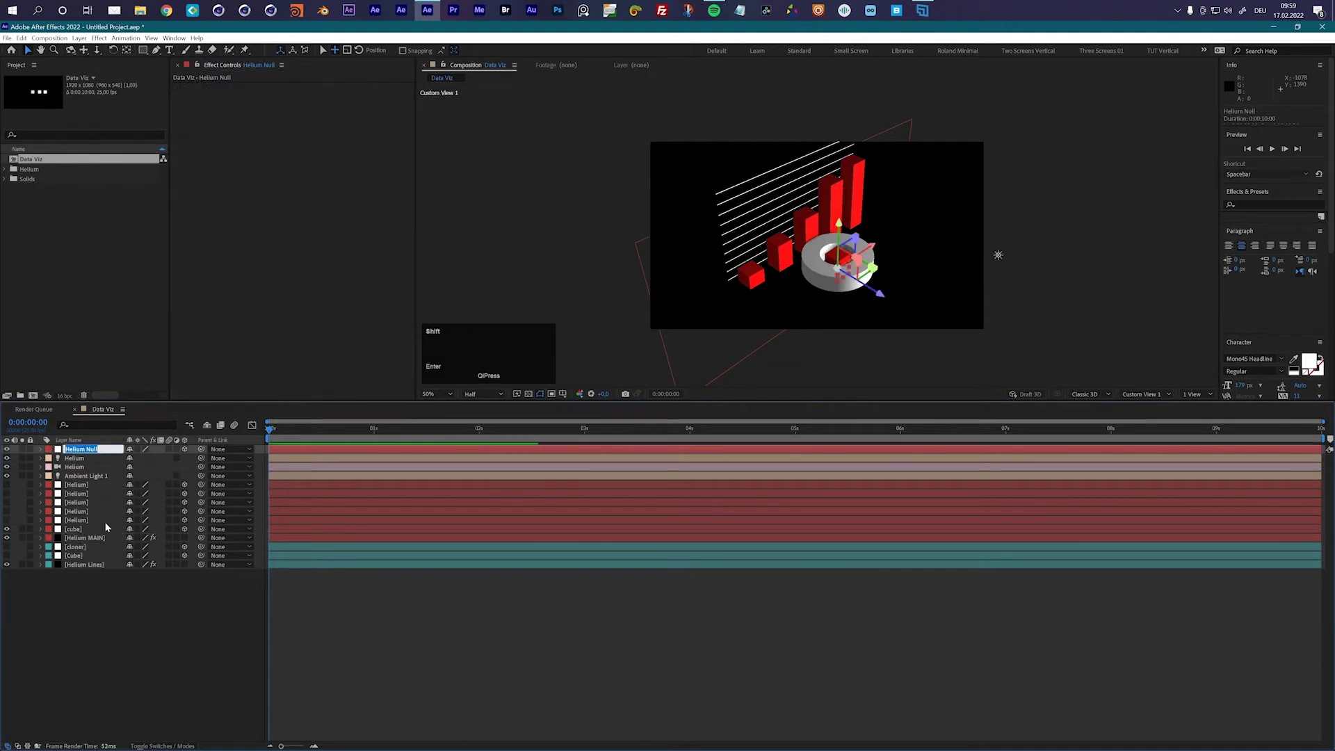
type("Tube 01")
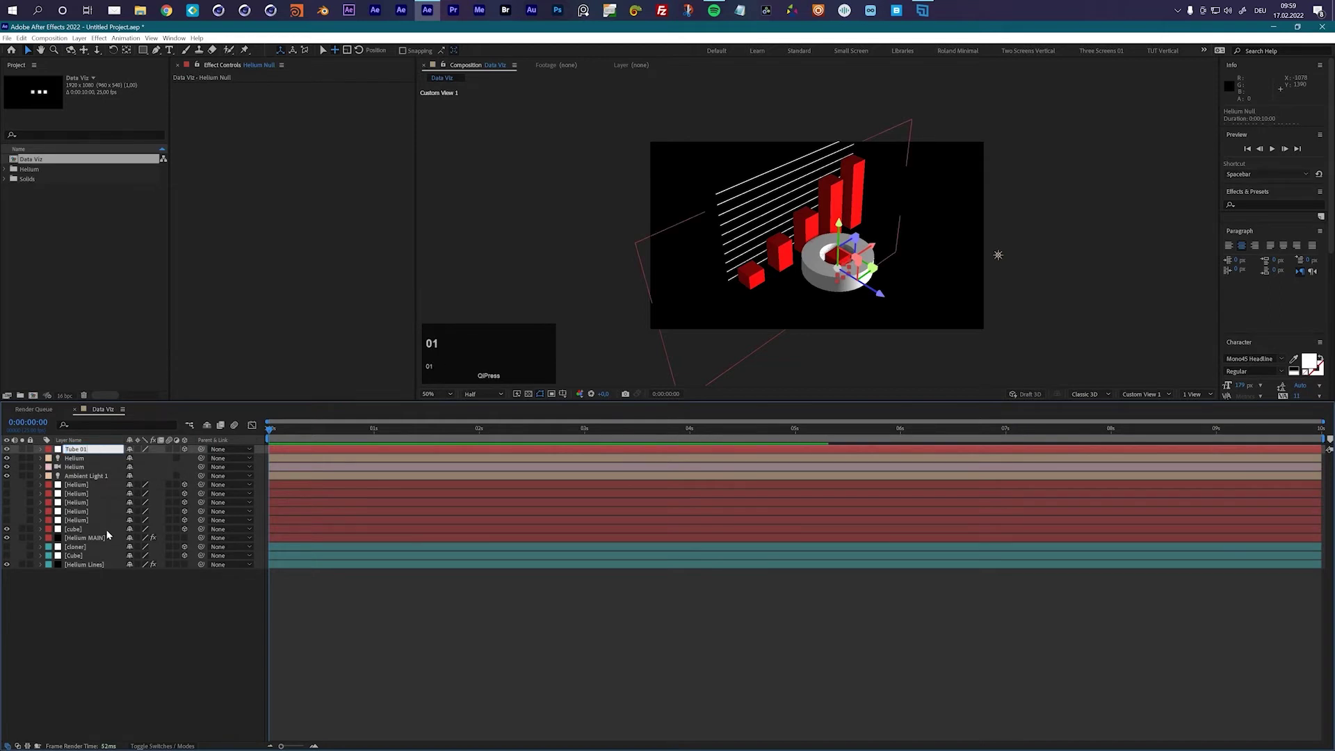
left_click(155, 661)
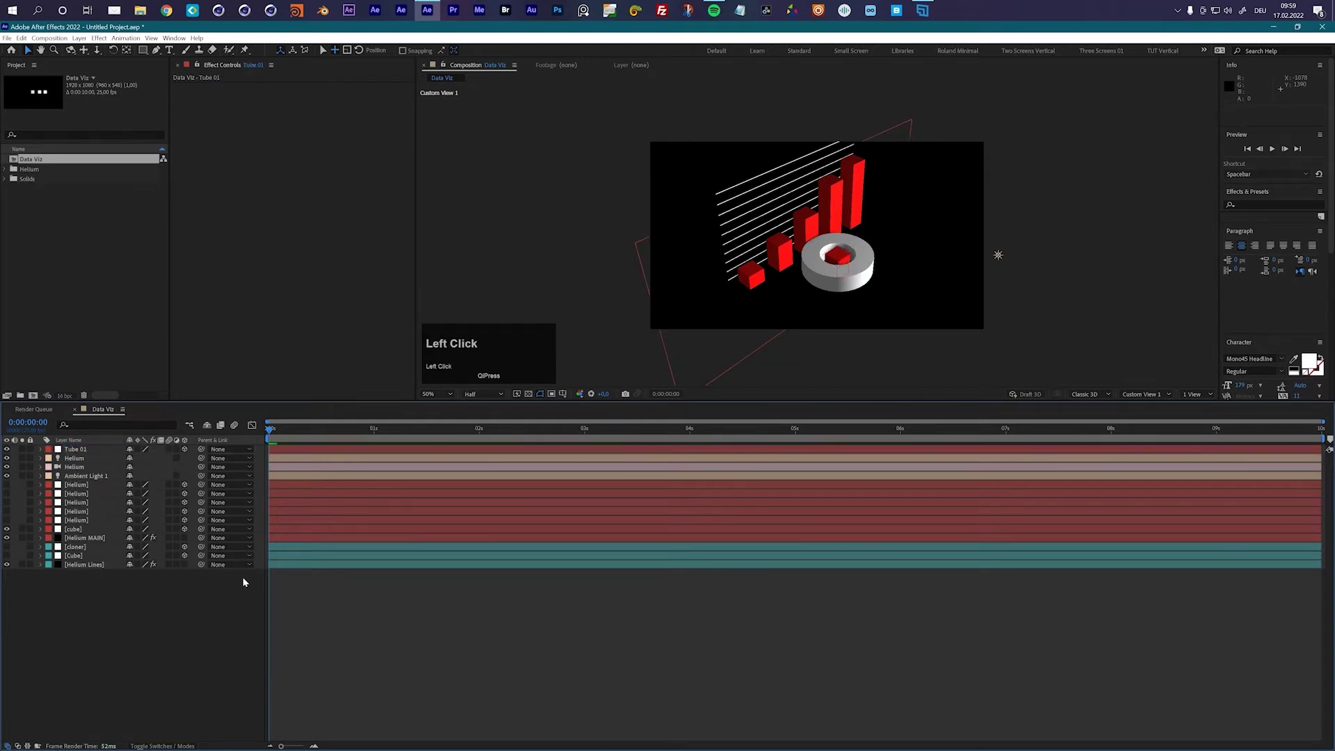
Toggle Helium MAIN's Simple Cloner off and on, and move the Tube 01 null forward to about Z -337
left_click(85, 539)
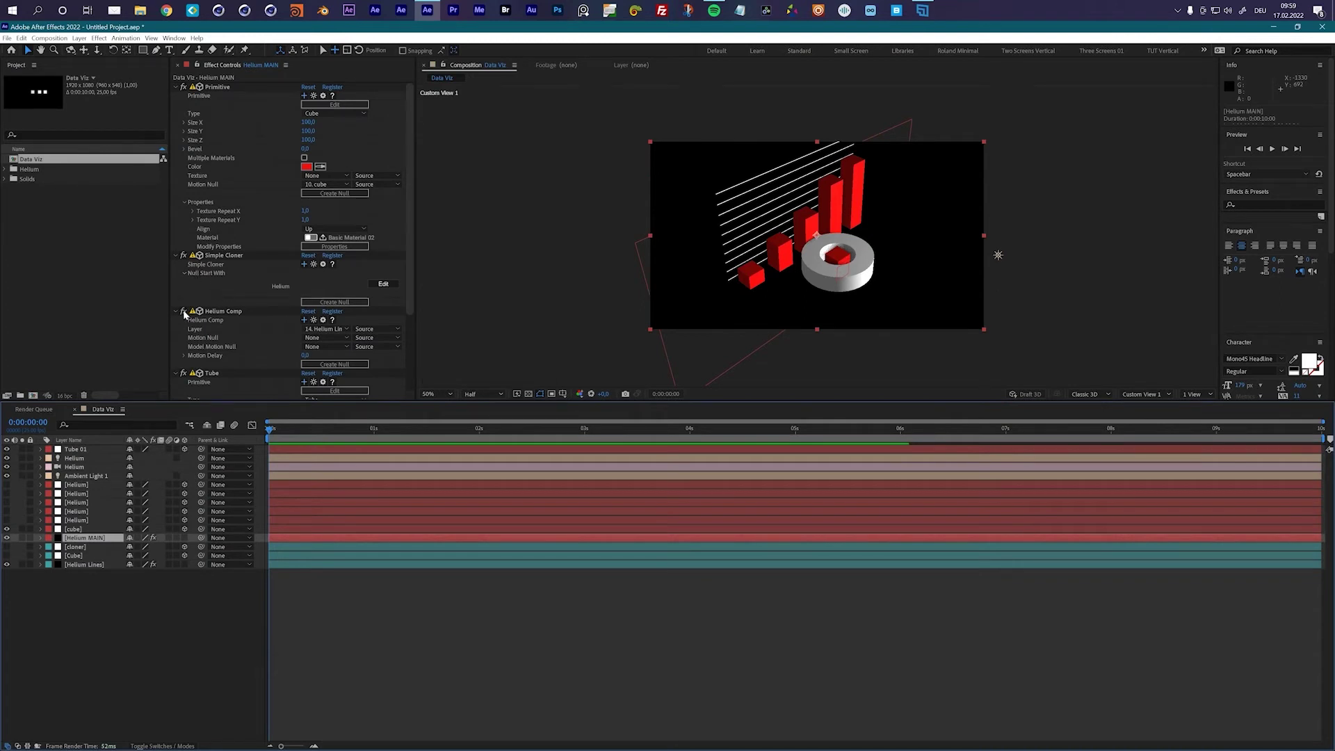
left_click(184, 256)
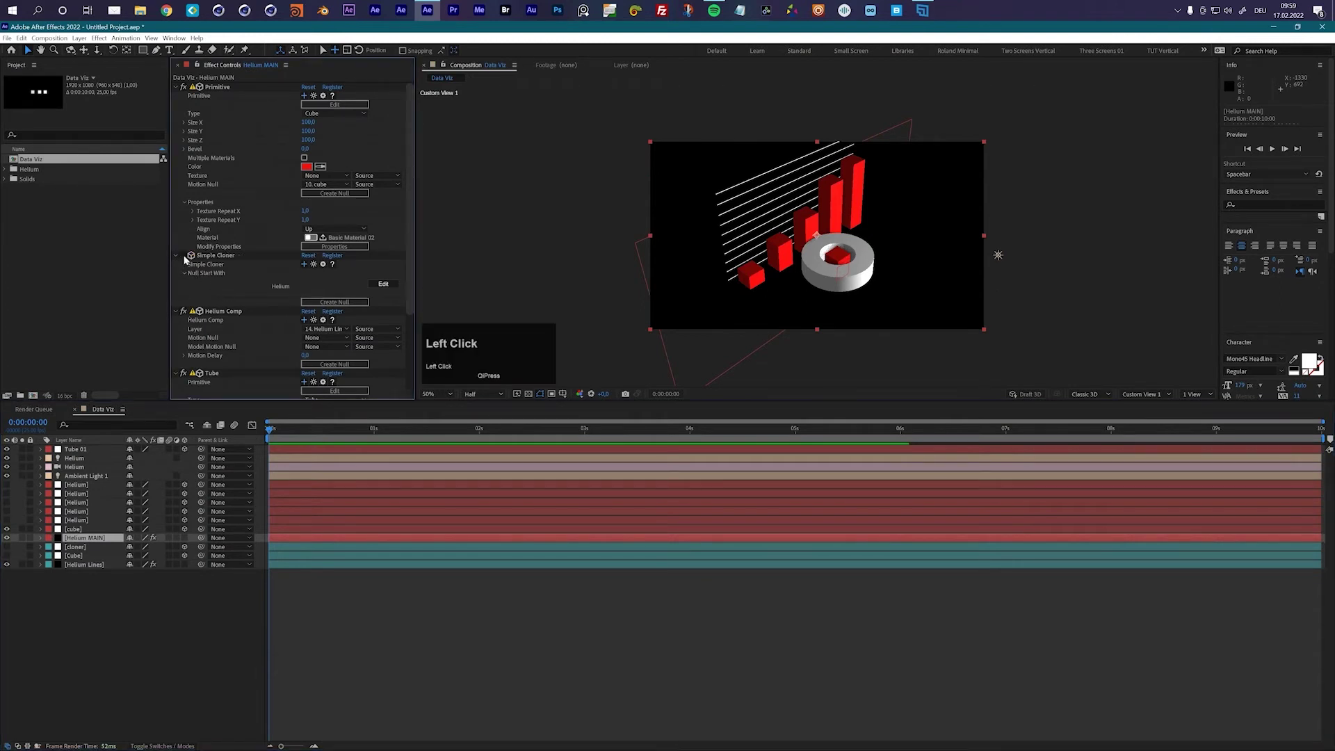
left_click(184, 256)
left_click(70, 452)
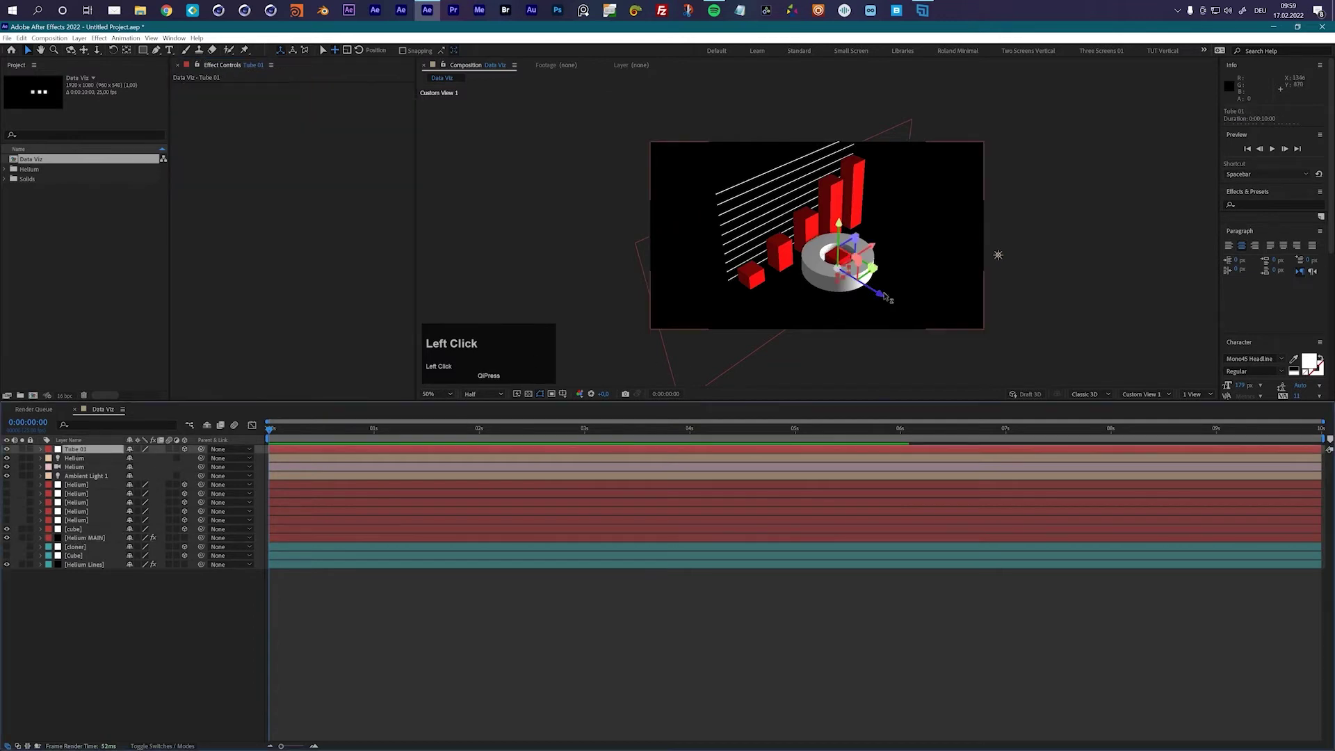
mouse_move(869, 292)
left_mouse_down()
mouse_move(901, 319)
mouse_move(879, 299)
left_mouse_up()
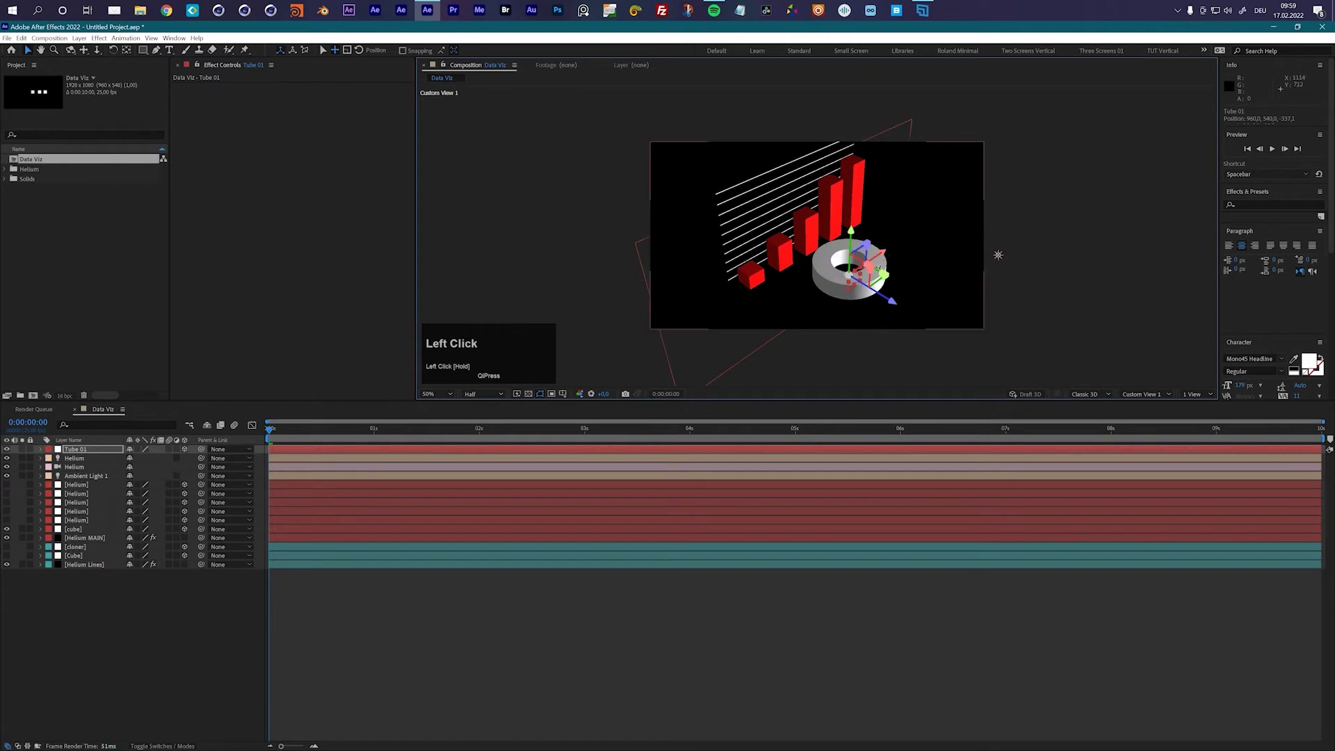
Set the Z position of the Tube 01 null to 0
left_click(85, 451, "ctrl")
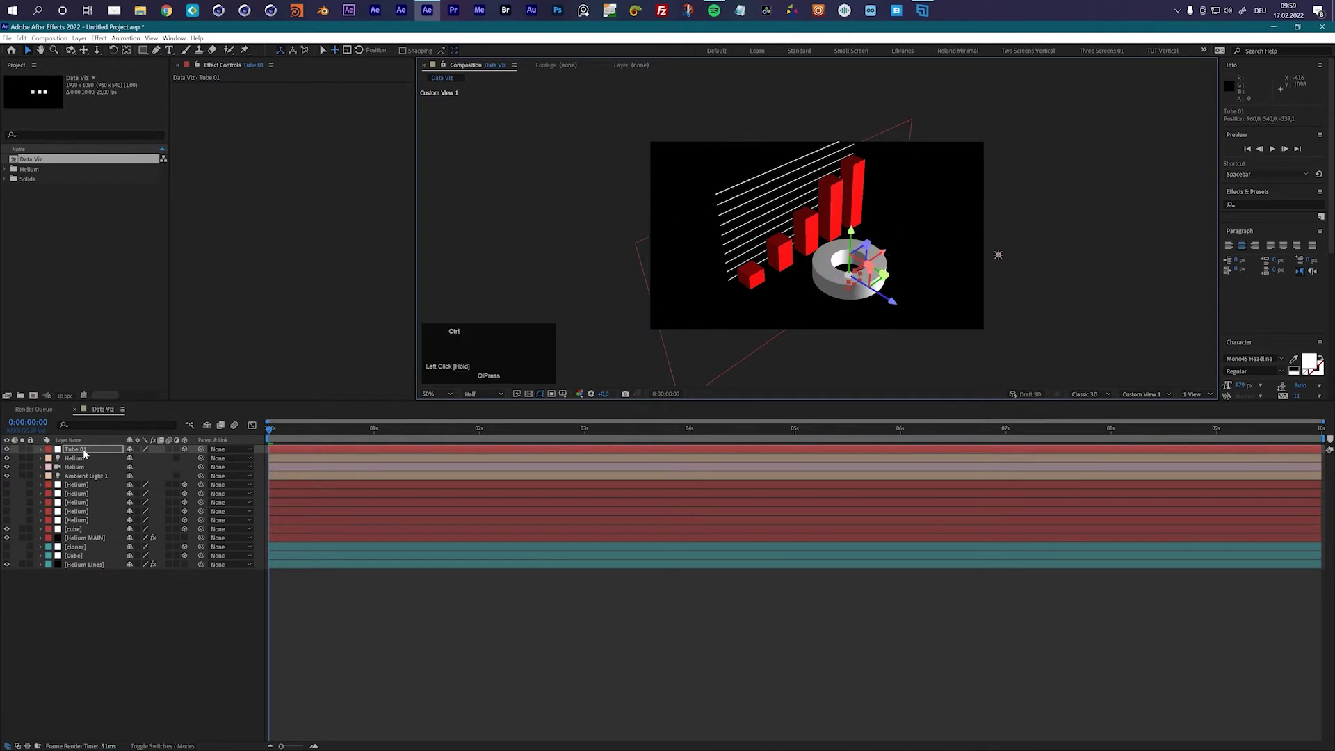
left_click(85, 453)
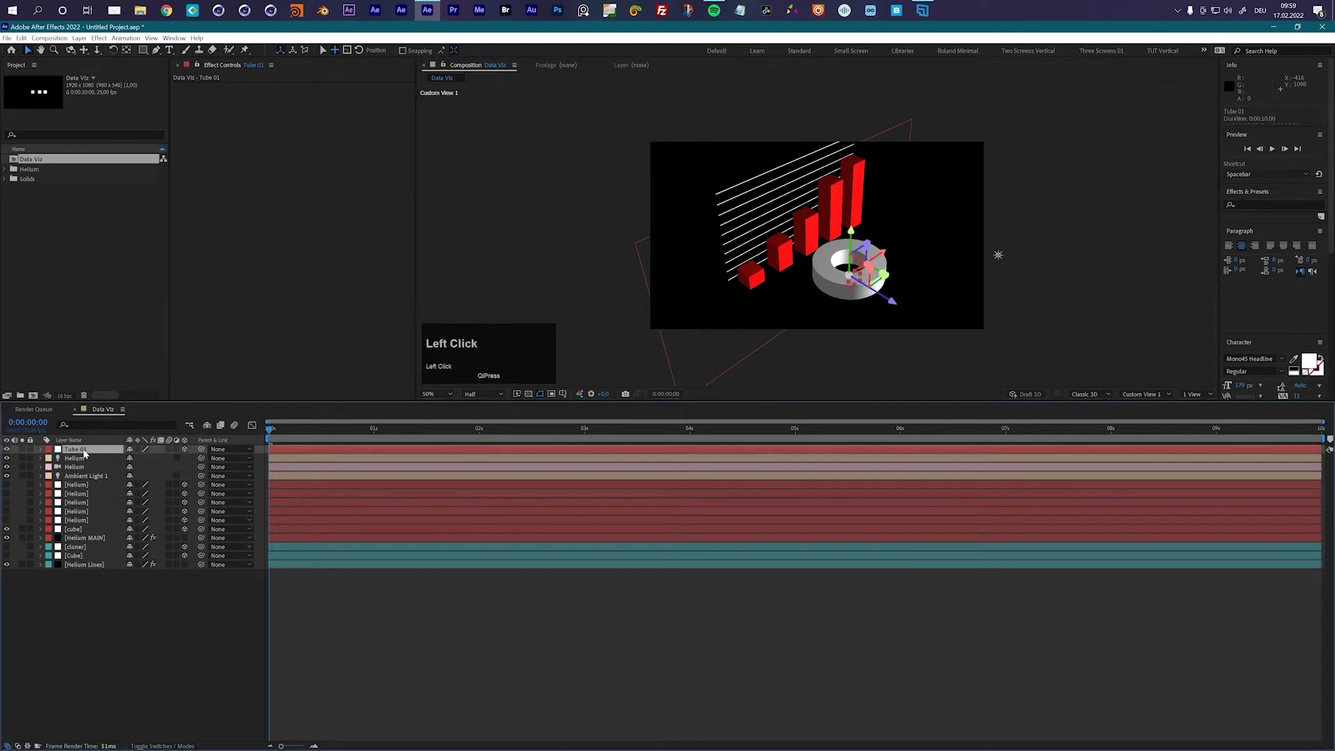
key("p")
left_click(165, 458)
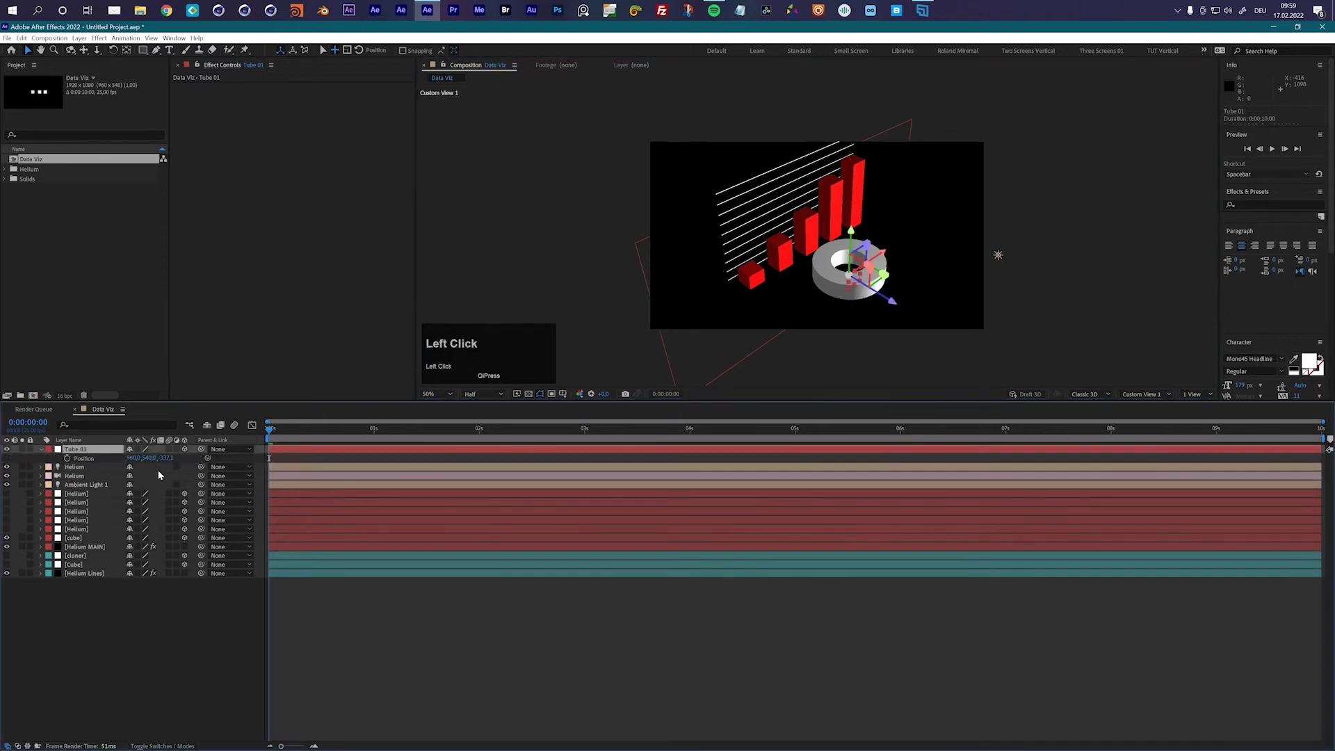
type("0")
key("Return")
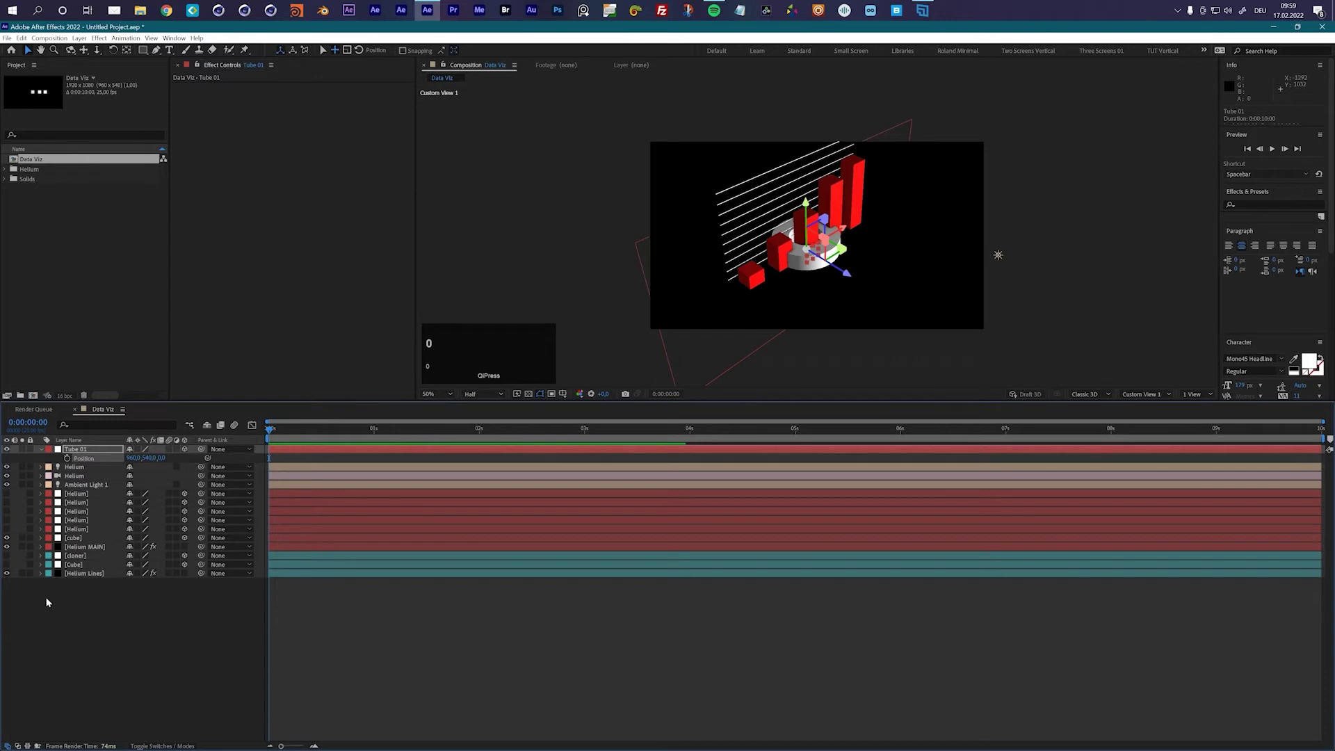
Make the cloner null and the five red Helium nulls visible, and move them together backward along Z behind the tube
left_click(76, 555)
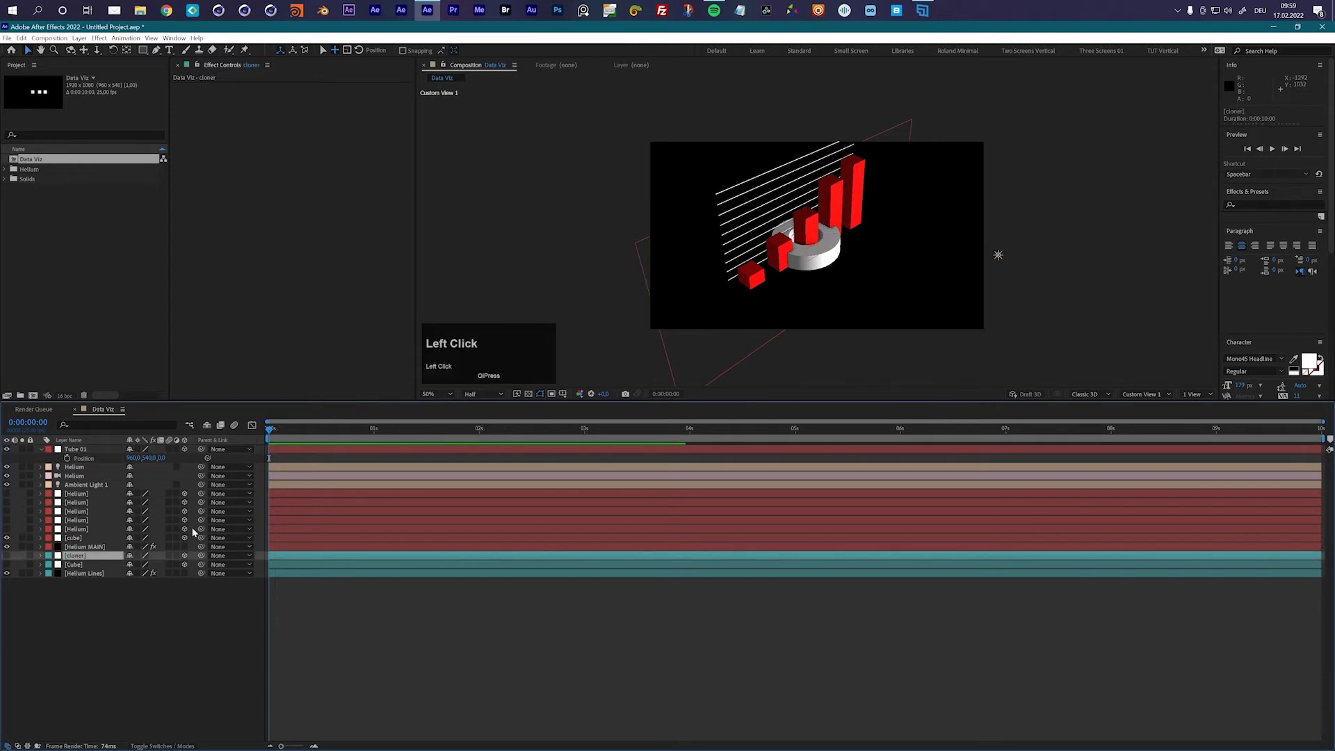
left_click(7, 556)
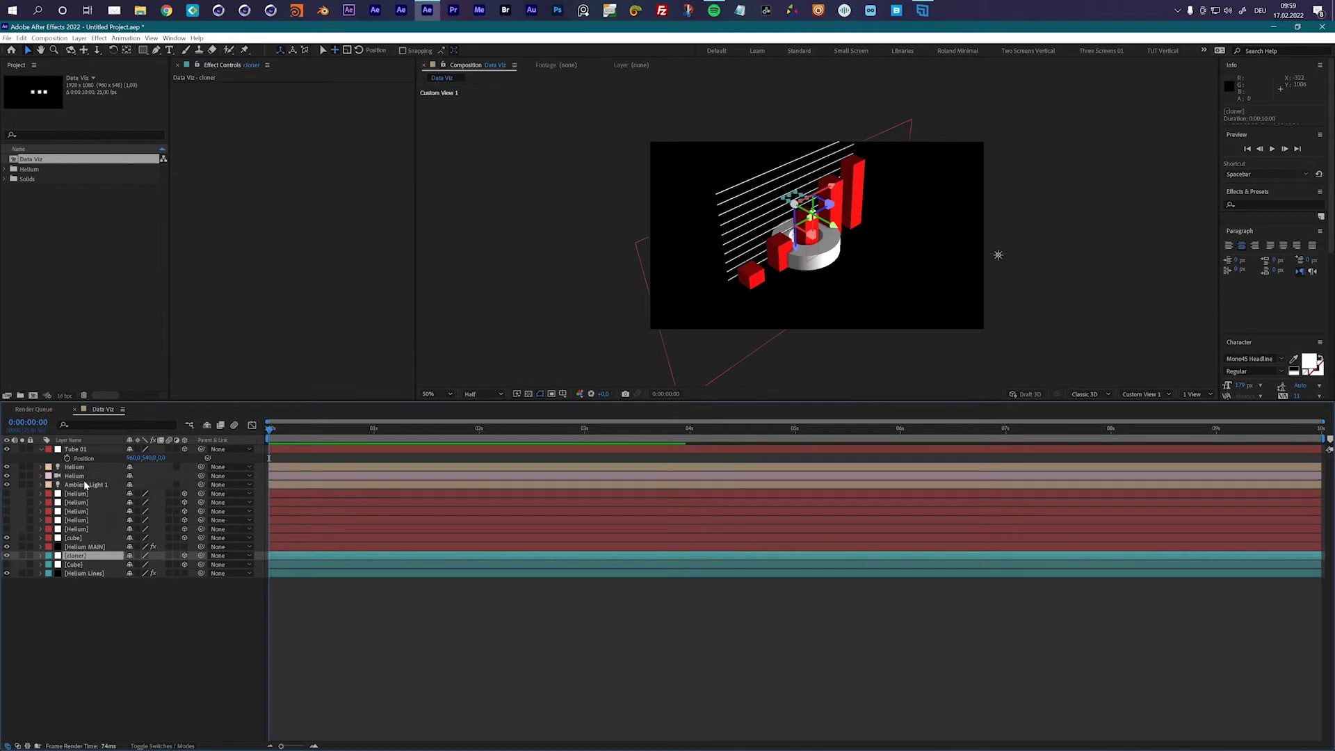
left_click(77, 529)
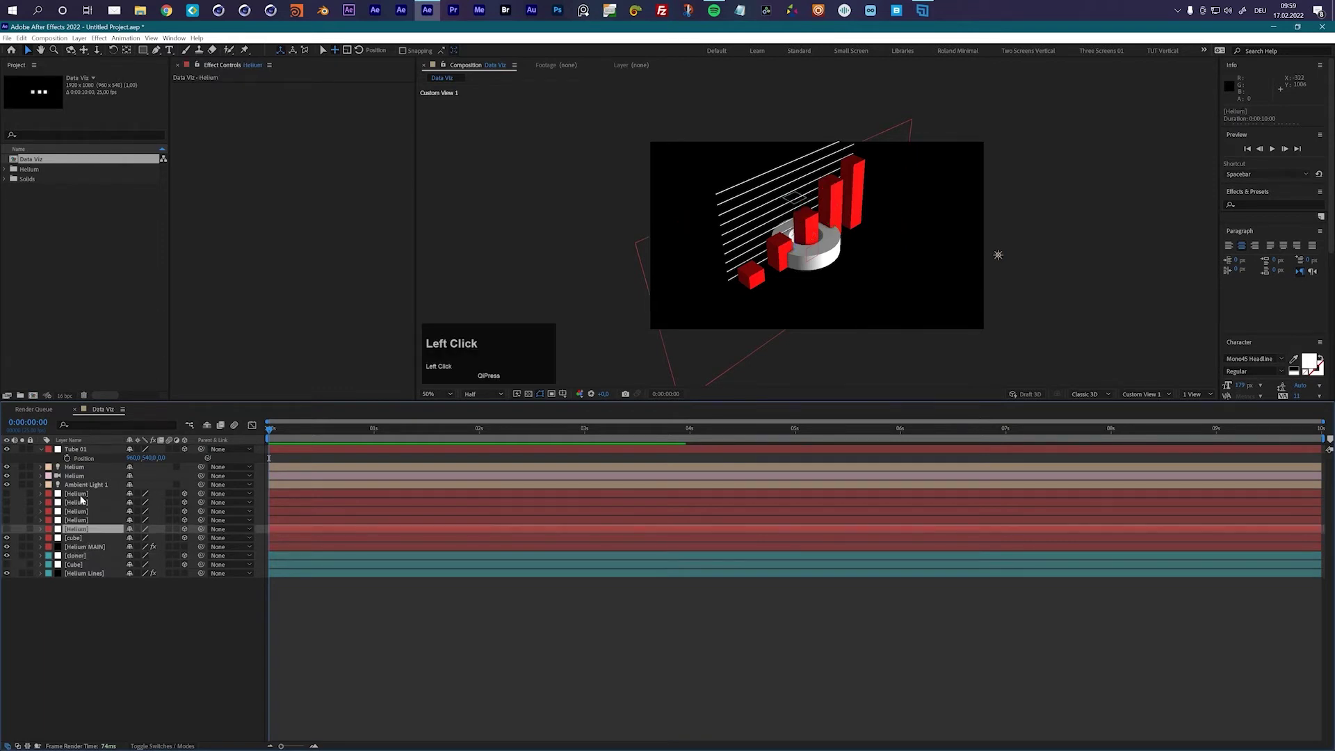
left_click(77, 494, "shift")
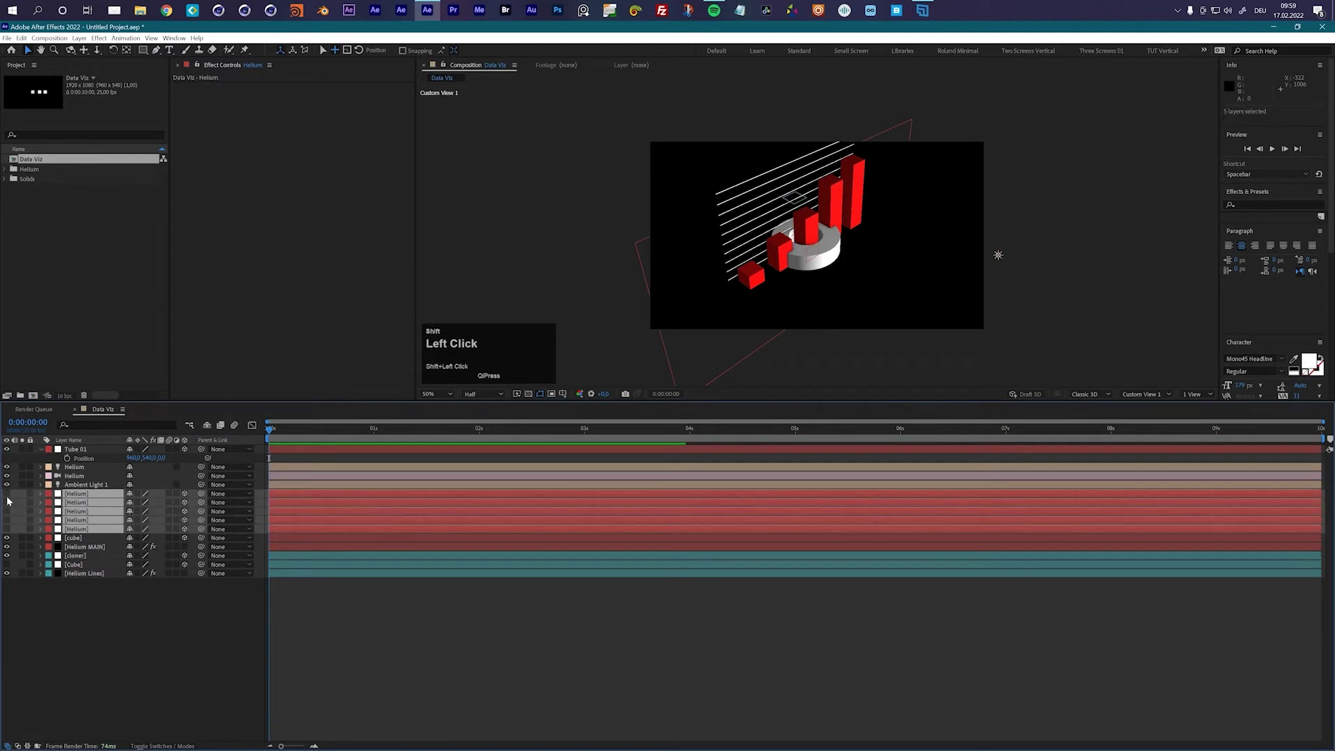
left_click(78, 556, "ctrl")
left_click_drag(789, 310, 731, 276)
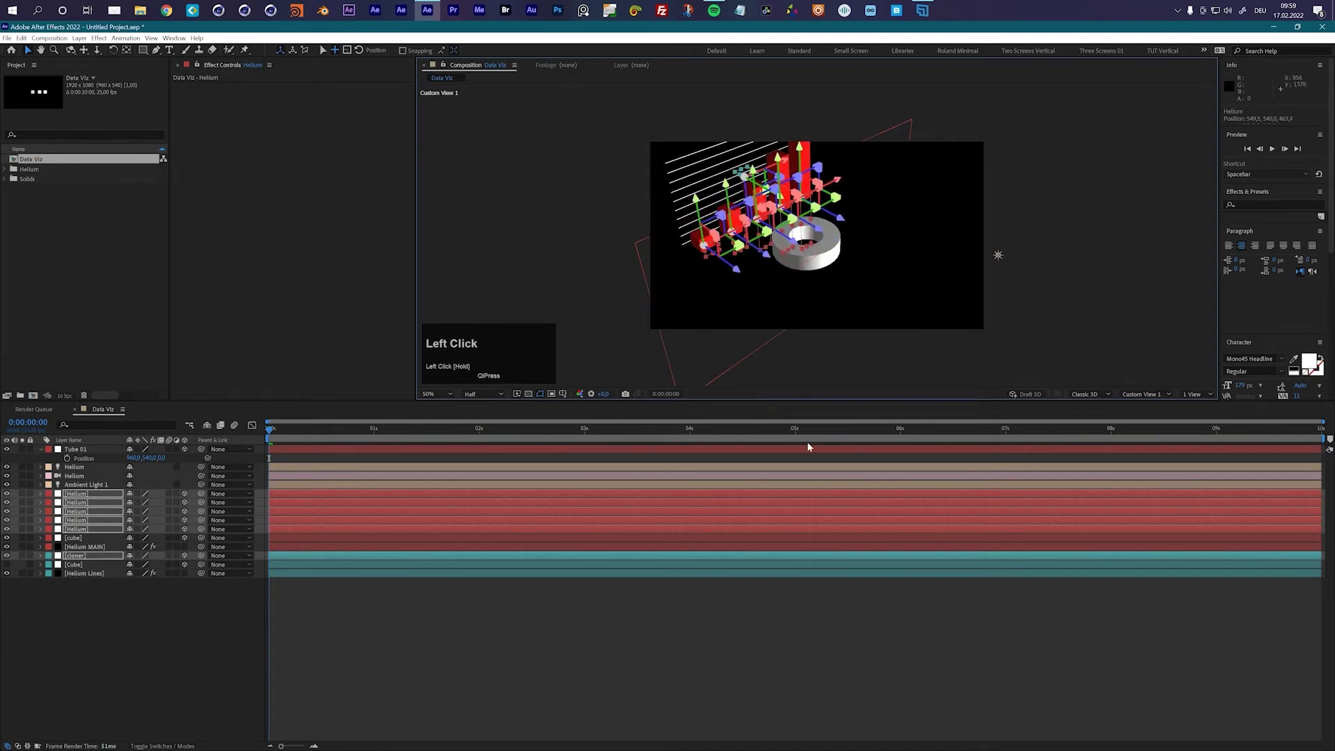
left_click(837, 536)
Reorder the Tube 01 layer to sit directly above Helium MAIN and give it a yellow label
scroll(884, 276, "up", 2)
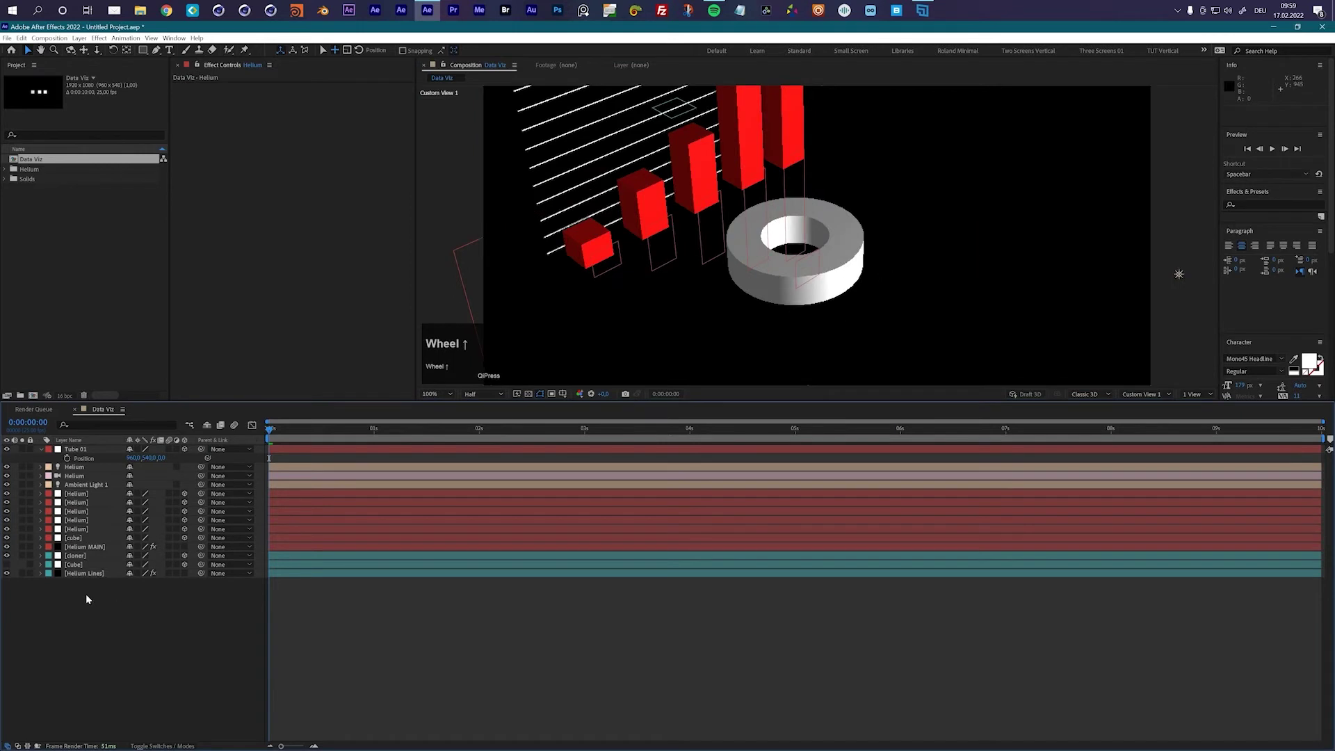
left_click(70, 564)
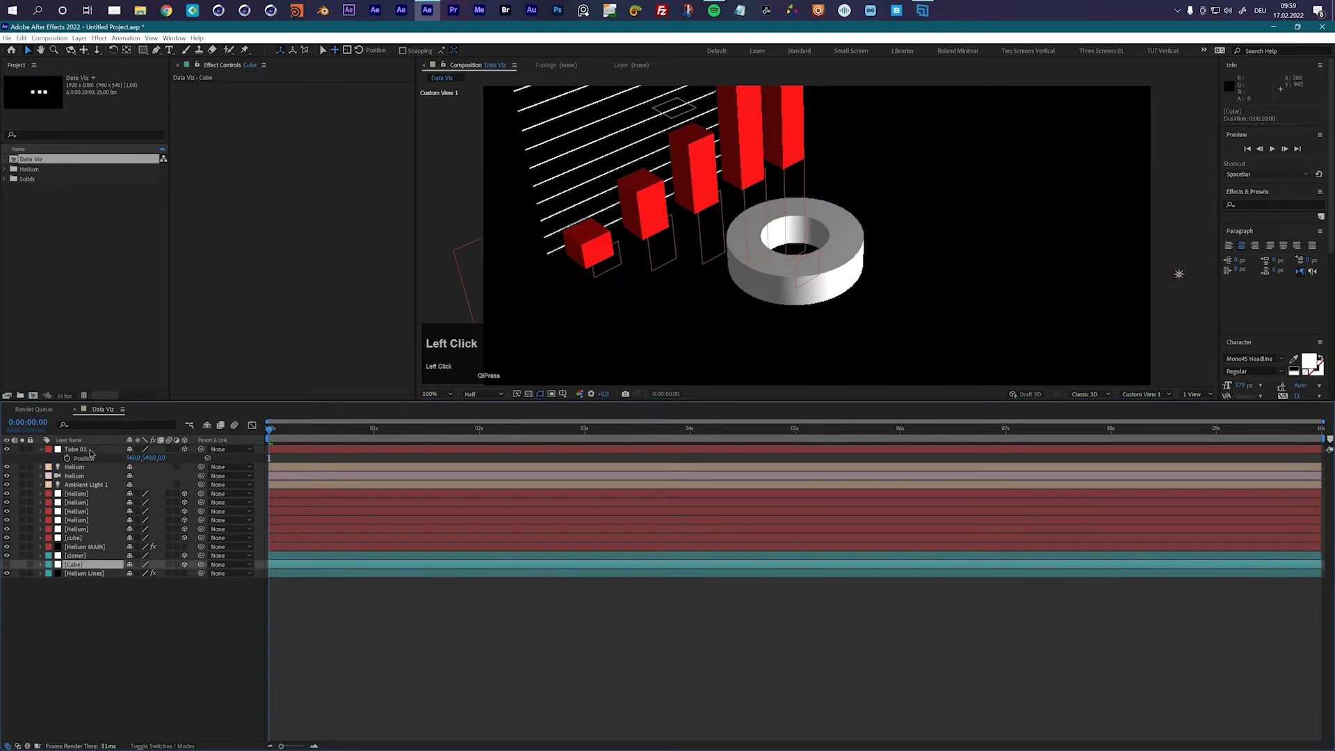
left_click_drag(91, 452, 54, 546)
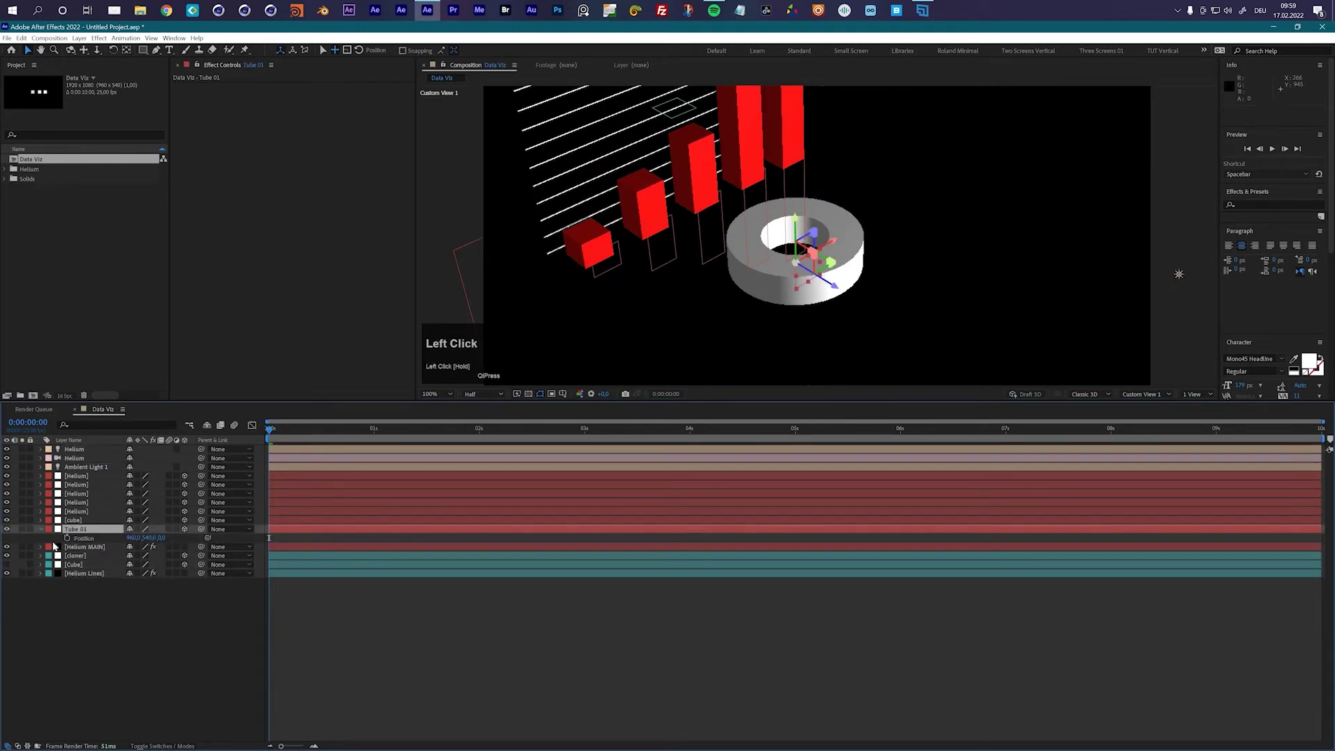
left_click(48, 532)
left_click(86, 564)
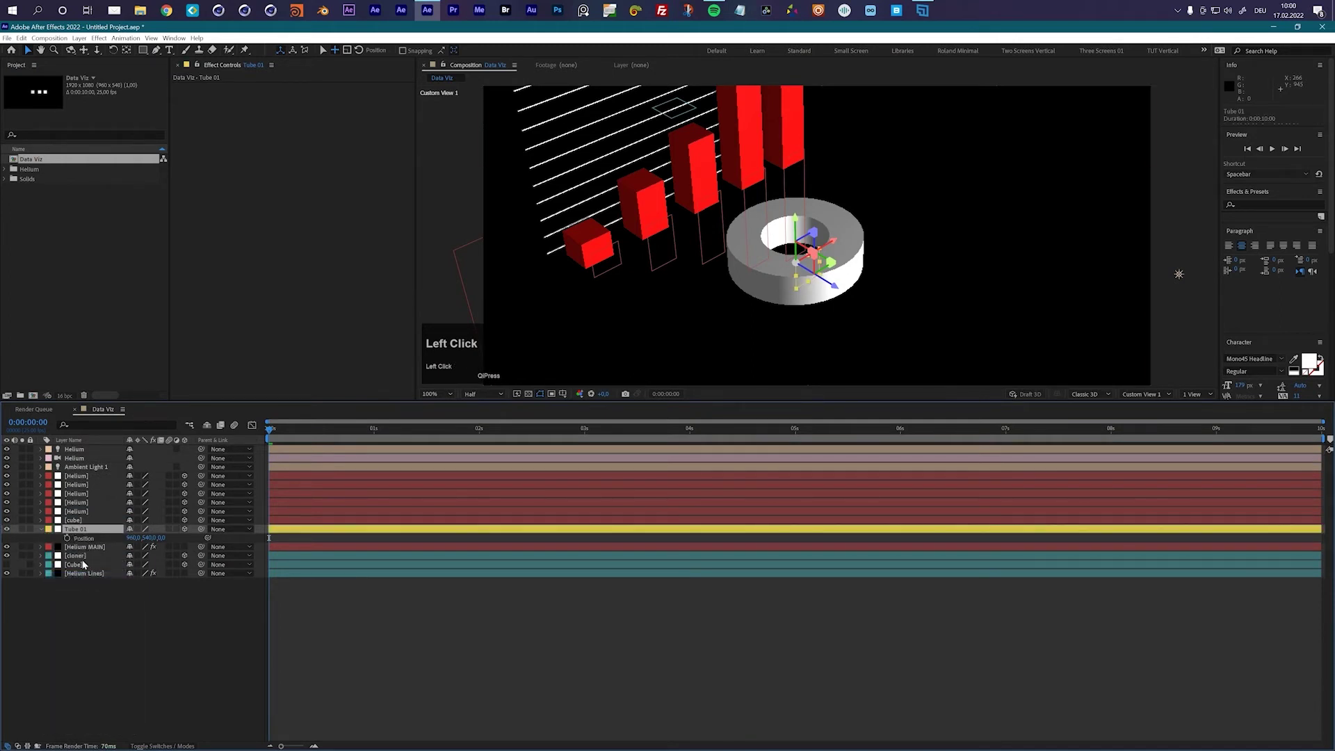
Set the Inner Radius of the Tube effect on Helium MAIN to 80
left_click(85, 547)
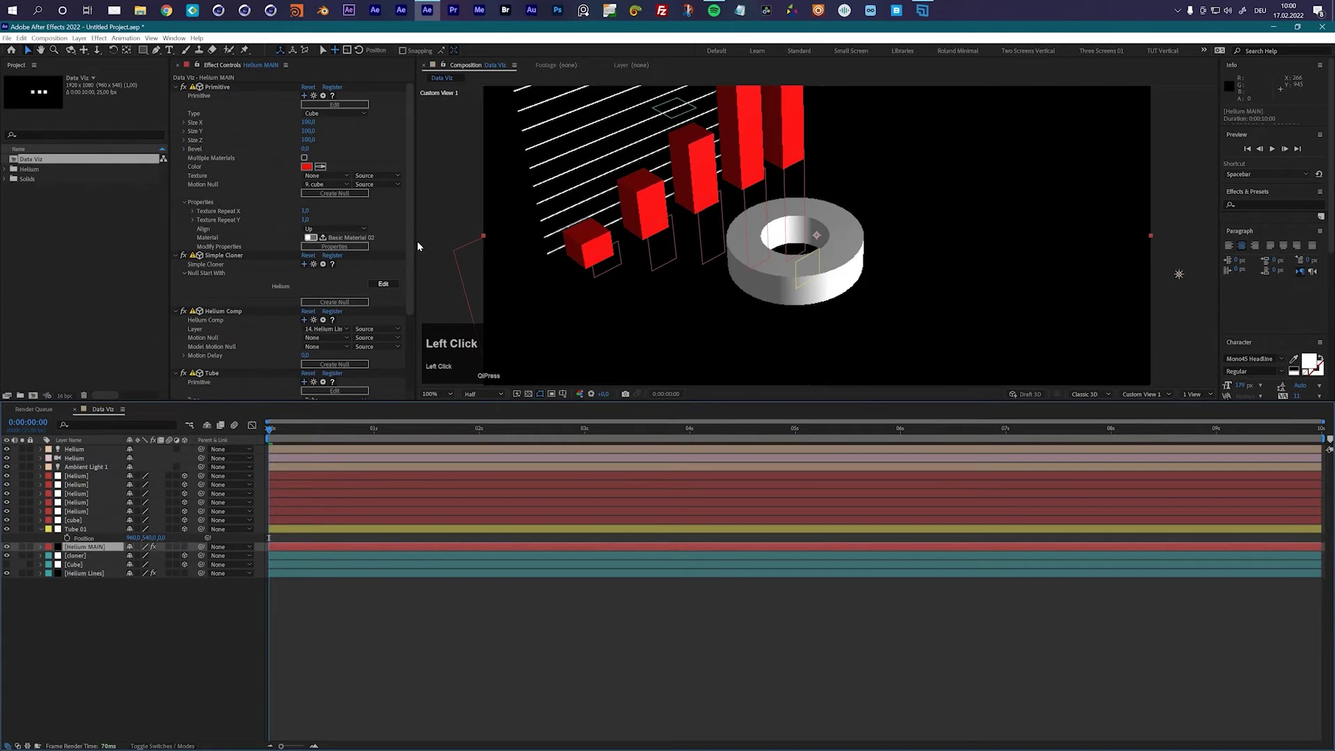
left_click_drag(407, 252, 292, 346)
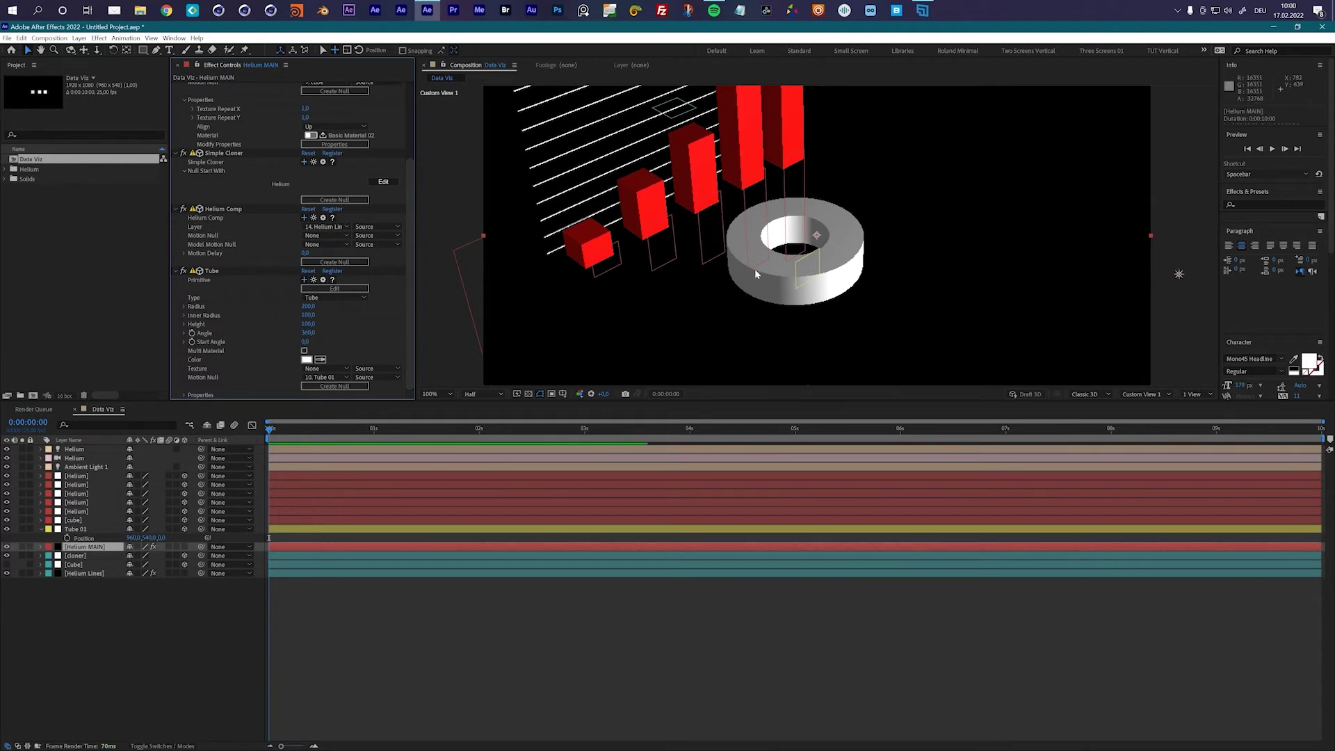
left_click(308, 315)
left_click_drag(308, 315, 306, 317)
left_click(306, 315)
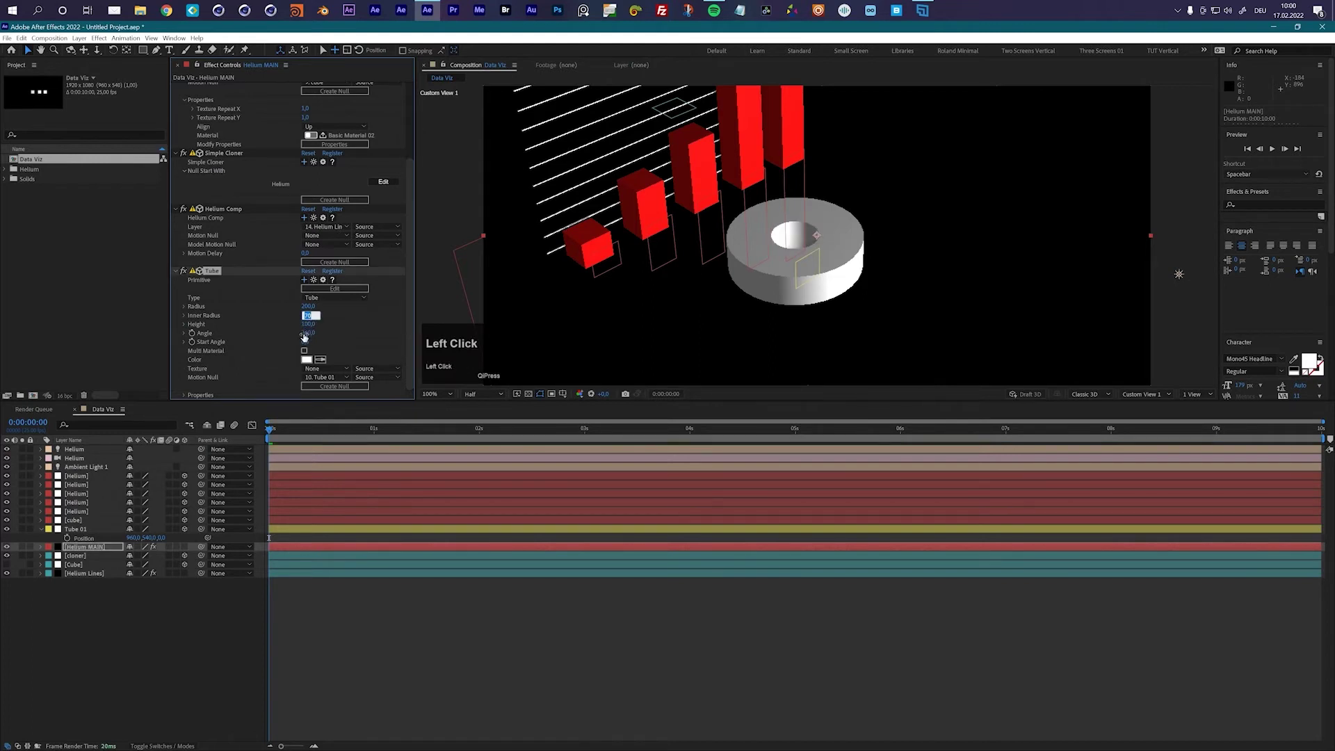
type("80")
key("Return")
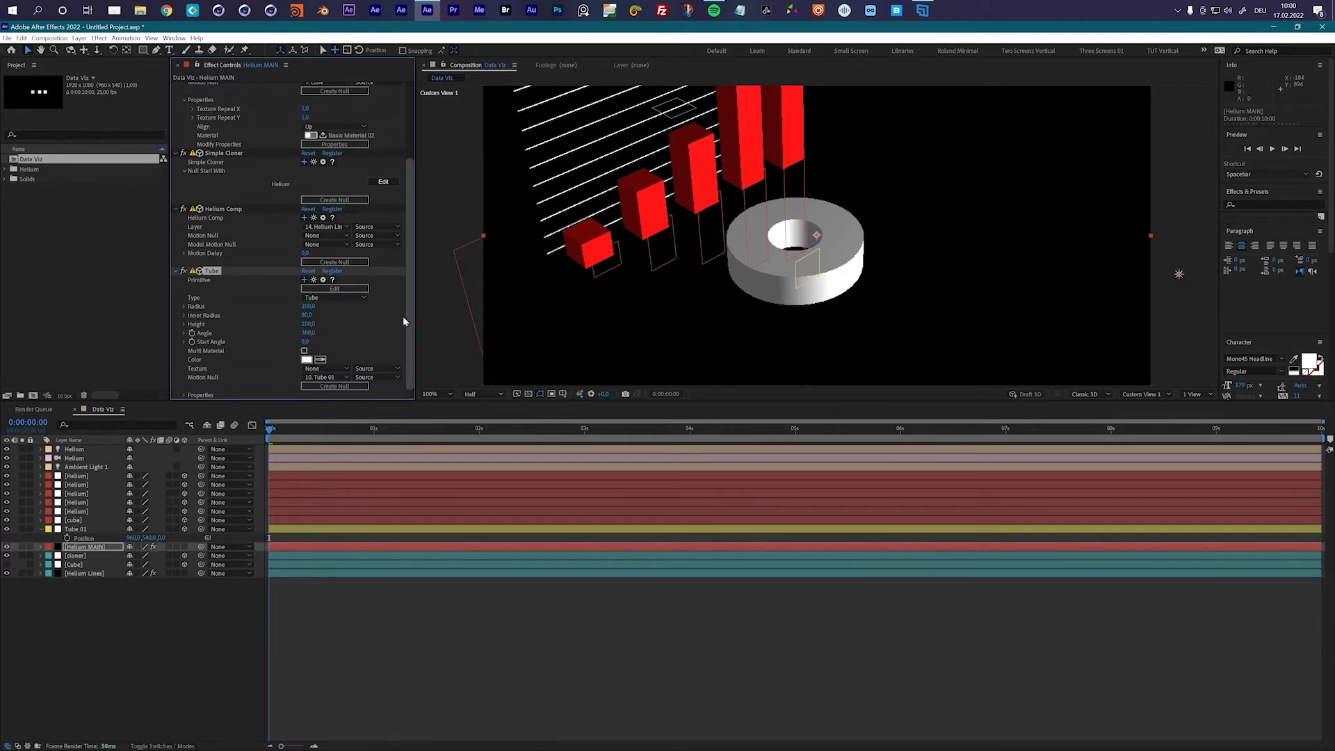
Apply the Basic Materials 03 glossy material preset to the tube
left_click(325, 288)
left_click(855, 517)
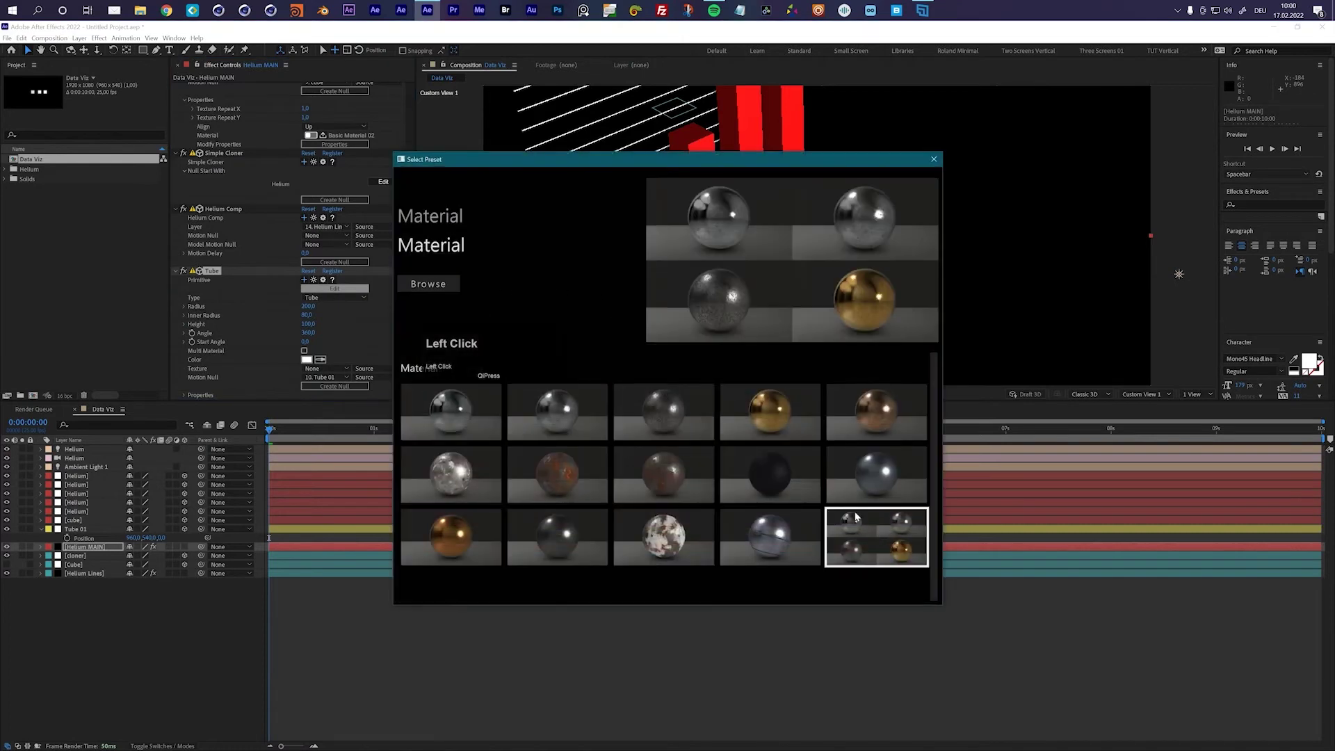
left_click(440, 284)
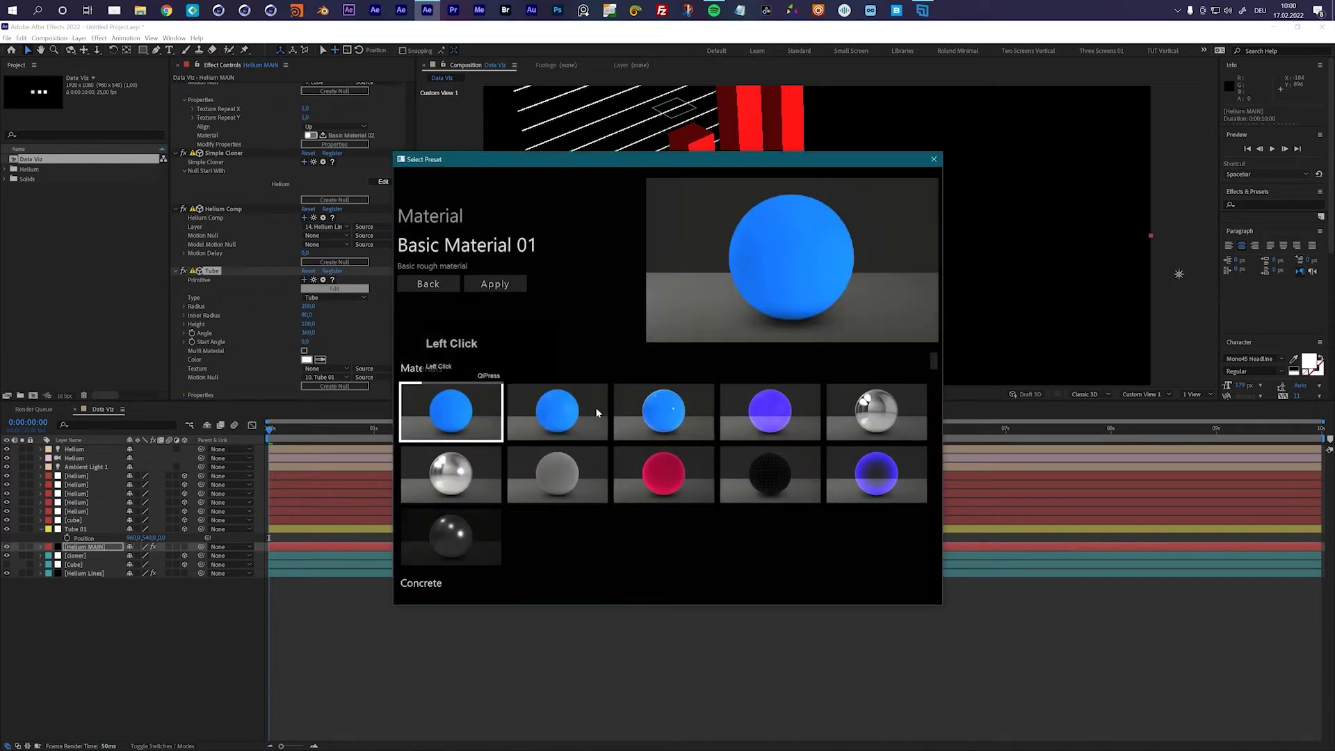
left_click(684, 405)
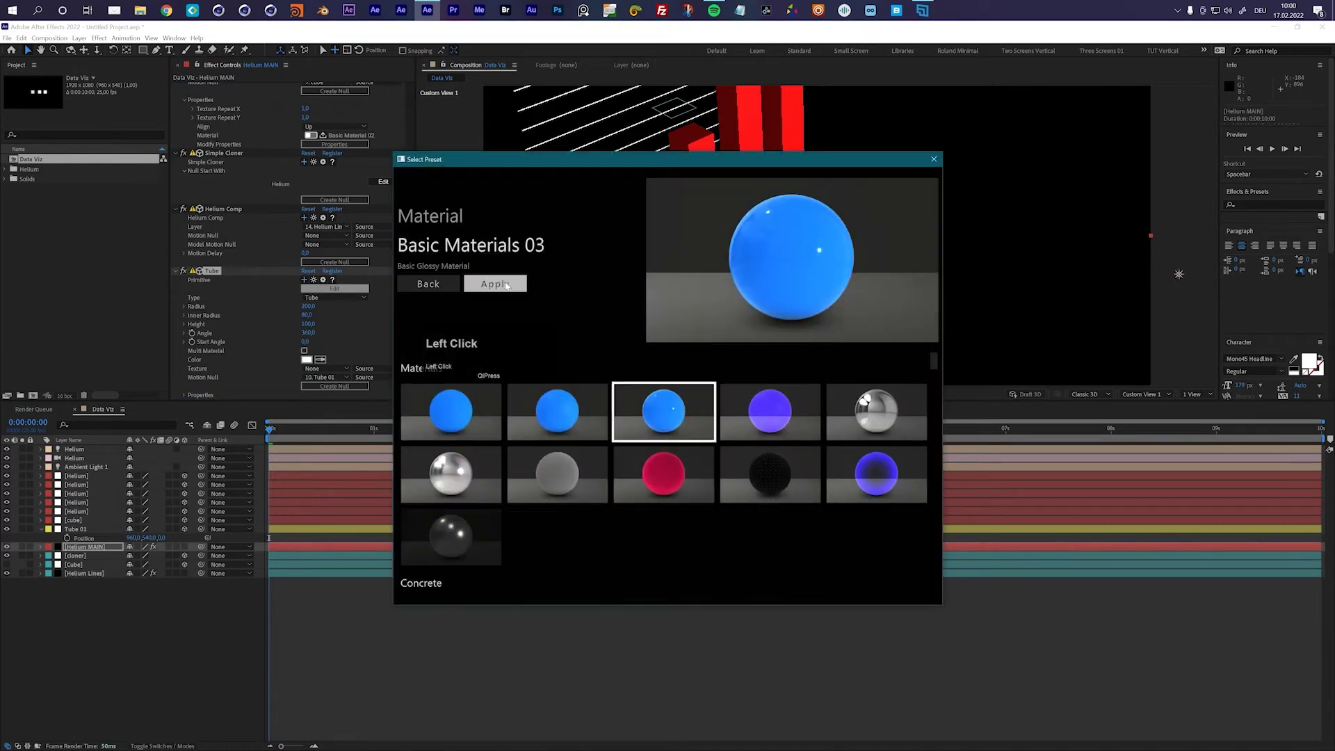
left_click(480, 285)
Set the Tube effect's color to a bright saturated blue
left_click(306, 359)
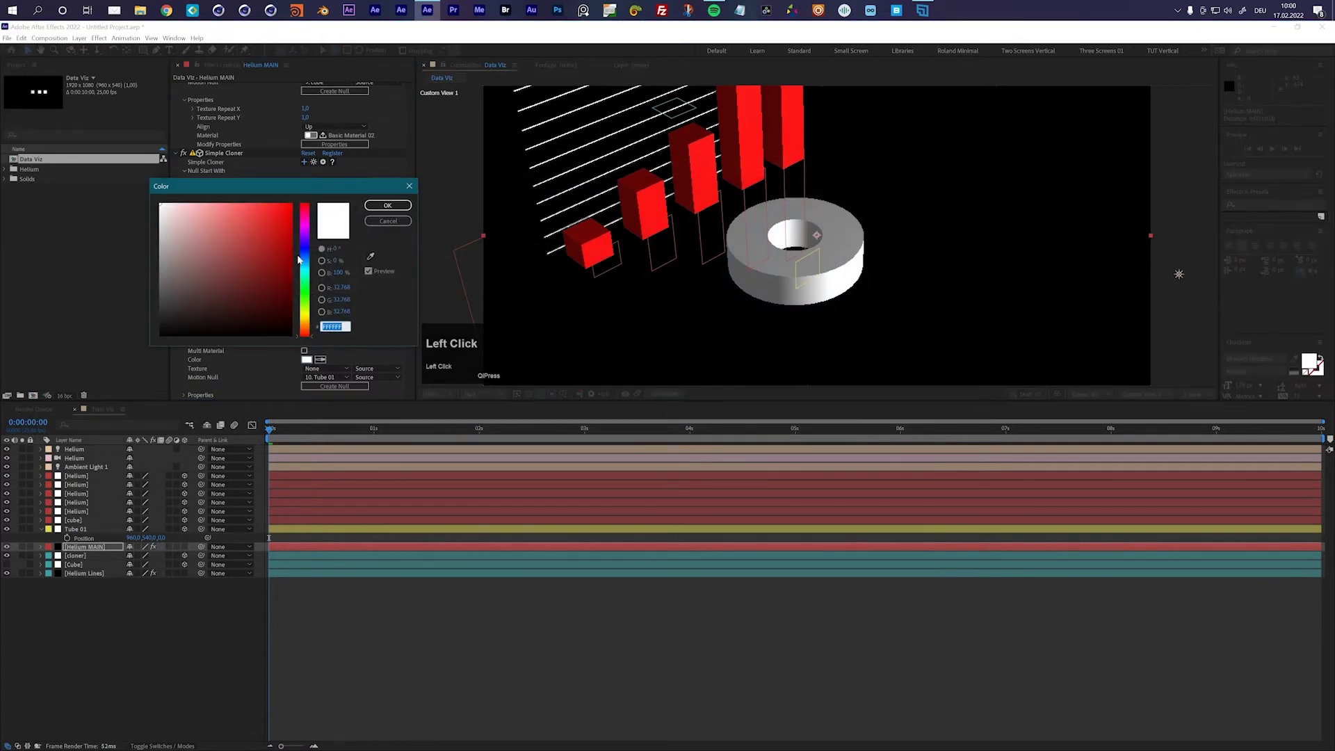
left_click(300, 254)
left_click(259, 222)
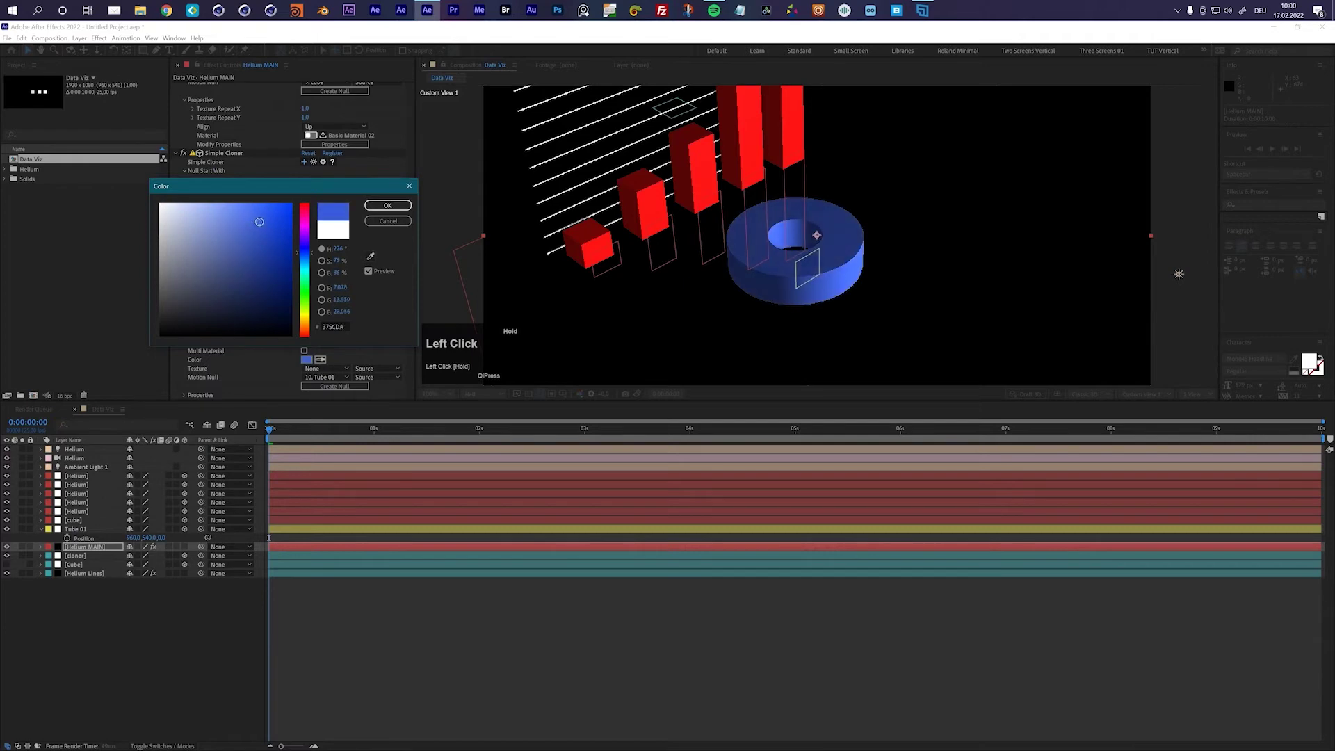
mouse_move(259, 222)
left_mouse_down()
mouse_move(260, 191)
mouse_move(260, 201)
left_mouse_up()
left_click(399, 206)
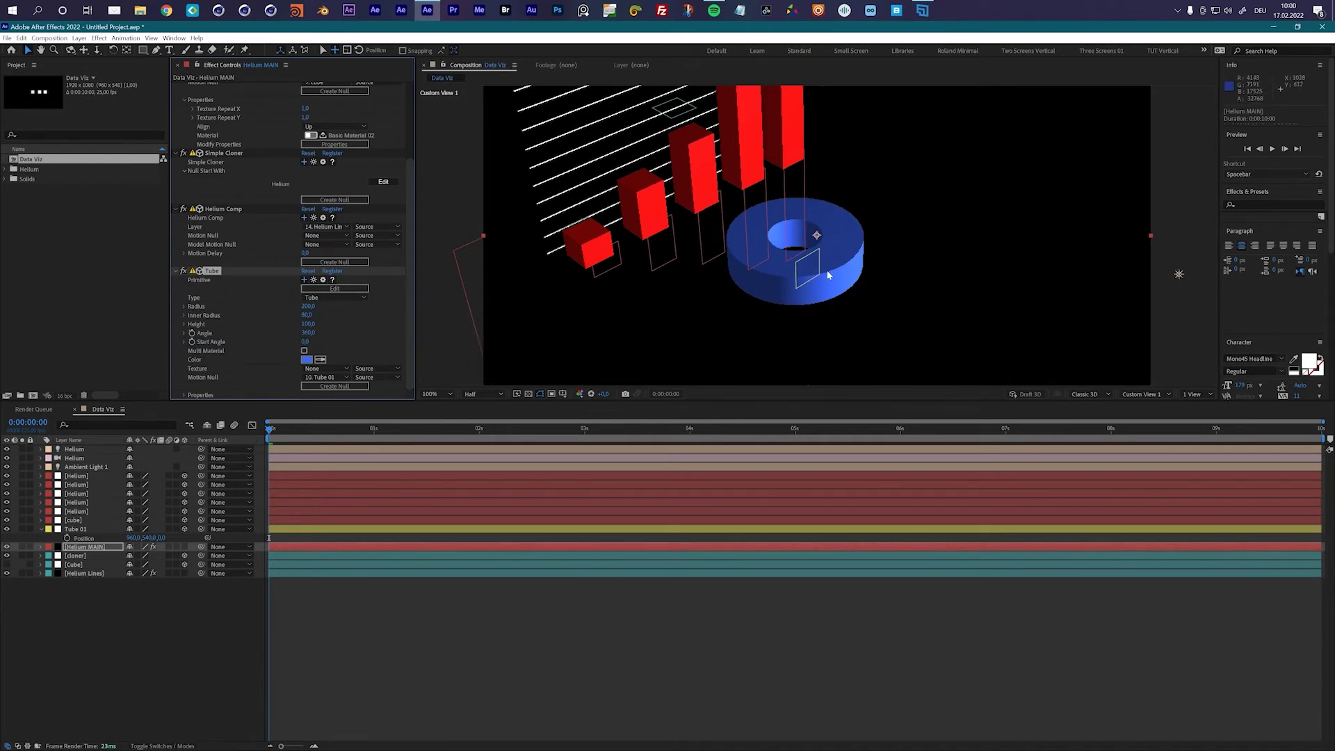
Duplicate the Tube effect on Helium MAIN and duplicate the Tube 01 null layer to get a second tube and its null
left_click(407, 267)
key("ctrl+d")
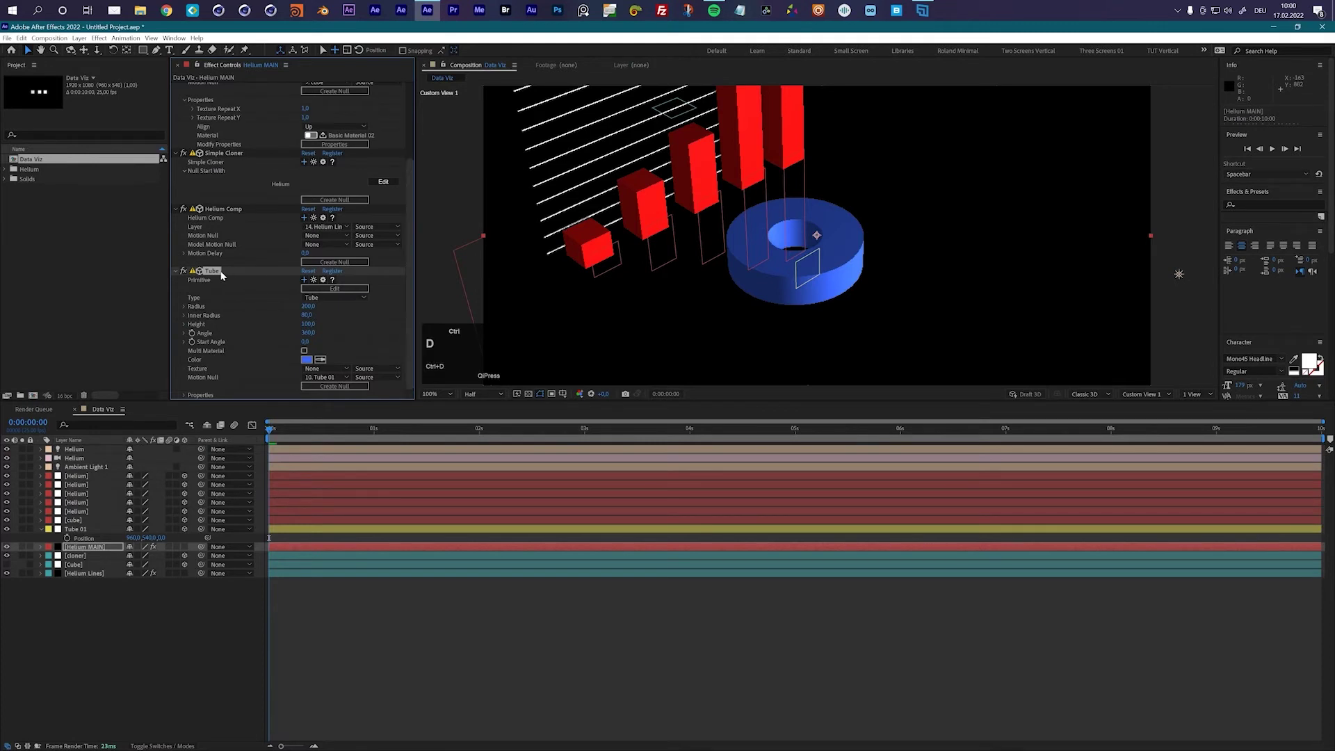
scroll(223, 274, "down", 4)
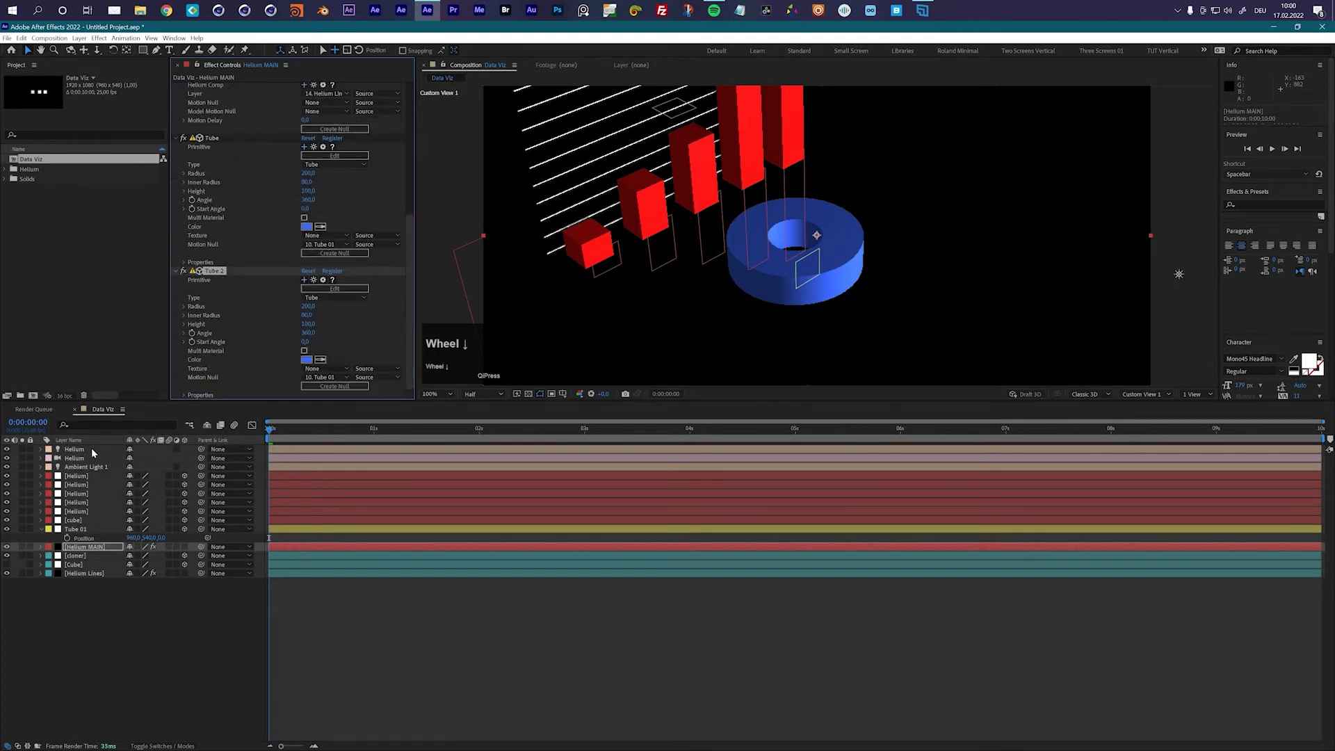
left_click(87, 529)
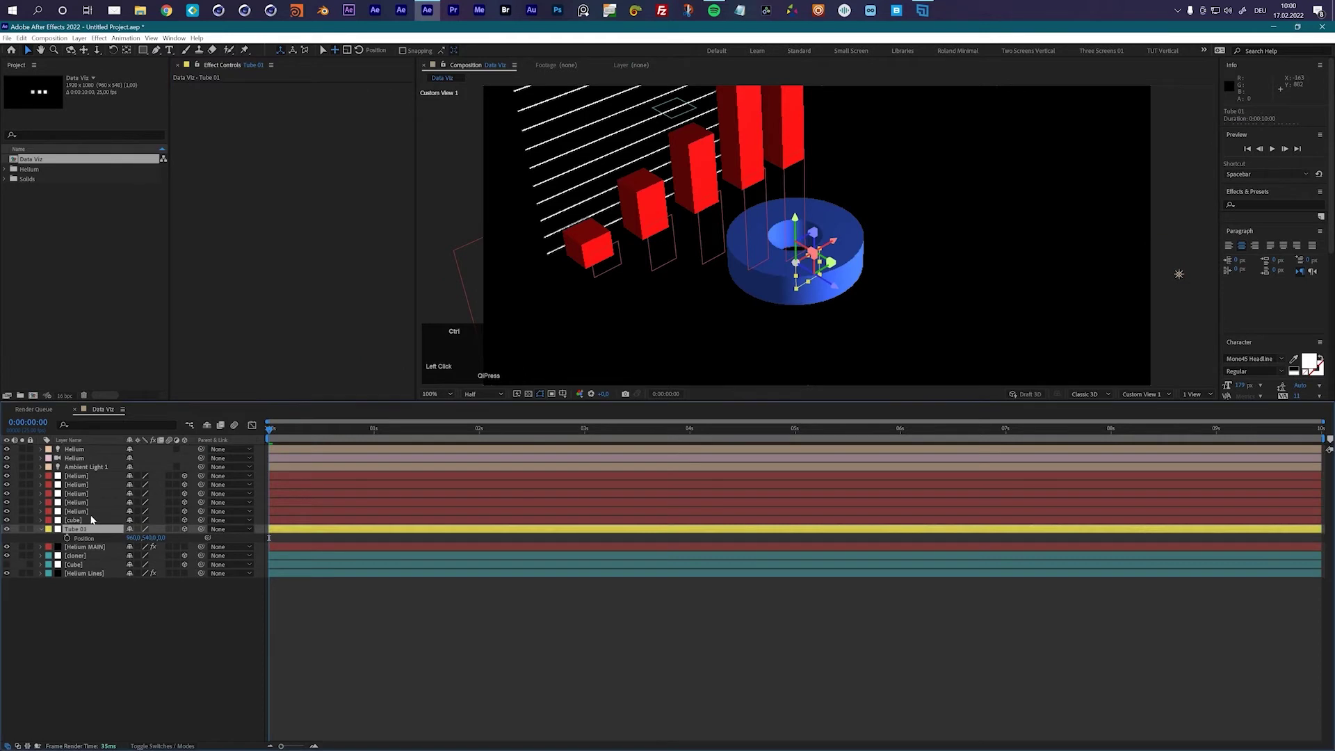
key("ctrl+d")
mouse_move(78, 529)
left_mouse_down()
mouse_move(106, 565)
mouse_move(81, 526)
left_mouse_up()
Assign Tube 02 as the Motion Null of the Tube 2 effect and raise that null to a Y position of about 417
left_click(89, 555)
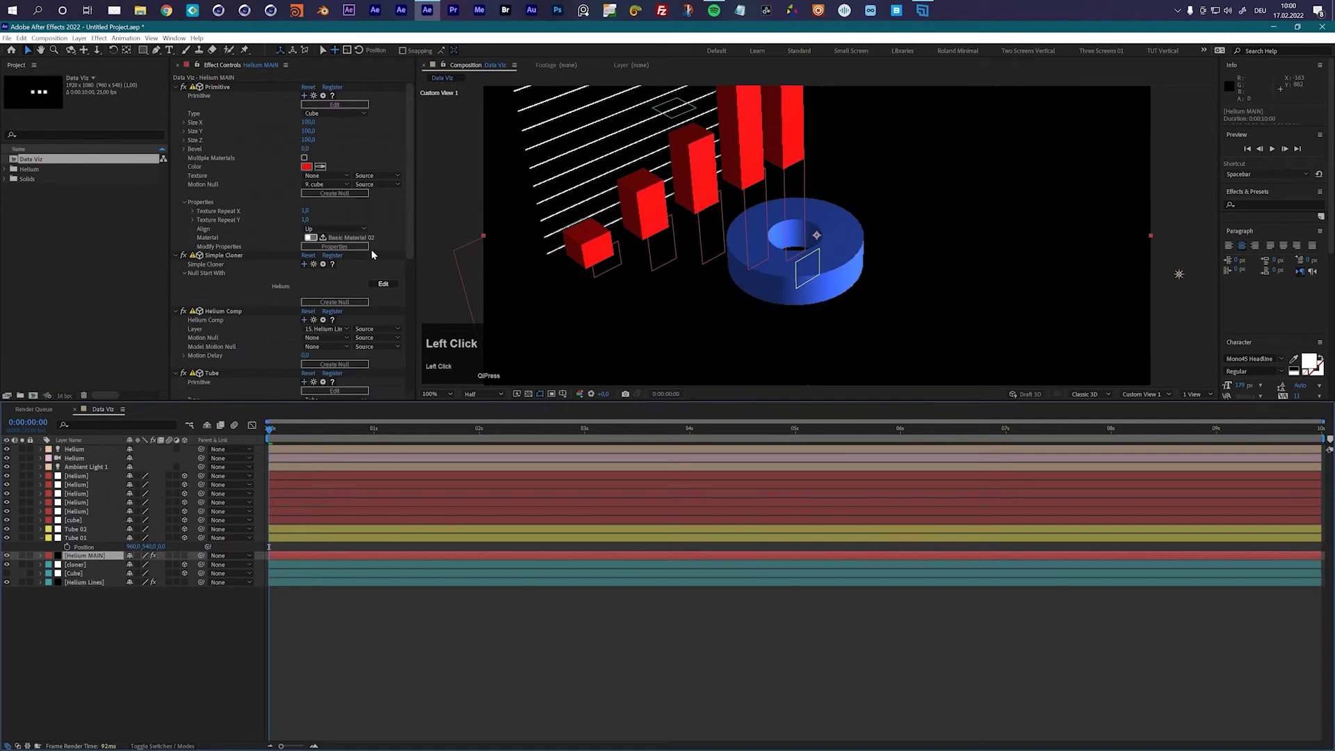
left_click_drag(406, 229, 406, 354)
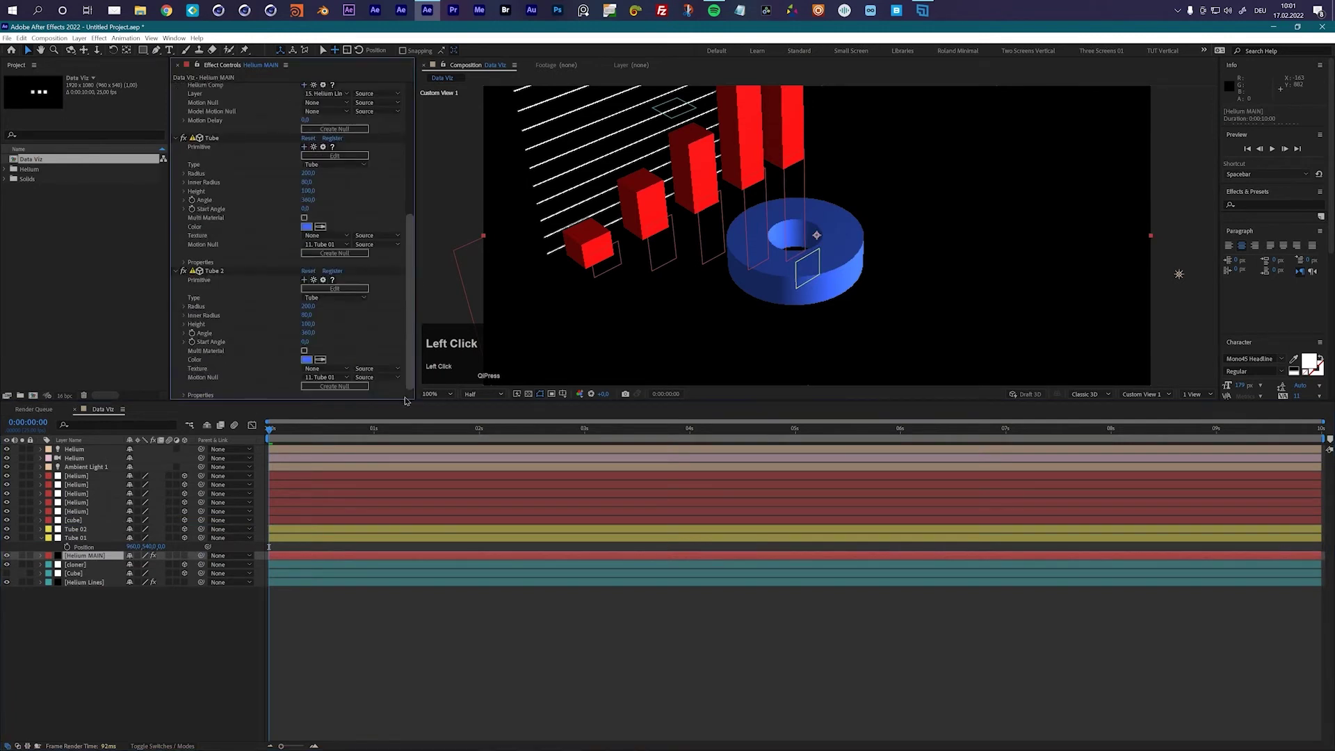
left_click(326, 377)
left_click(344, 470)
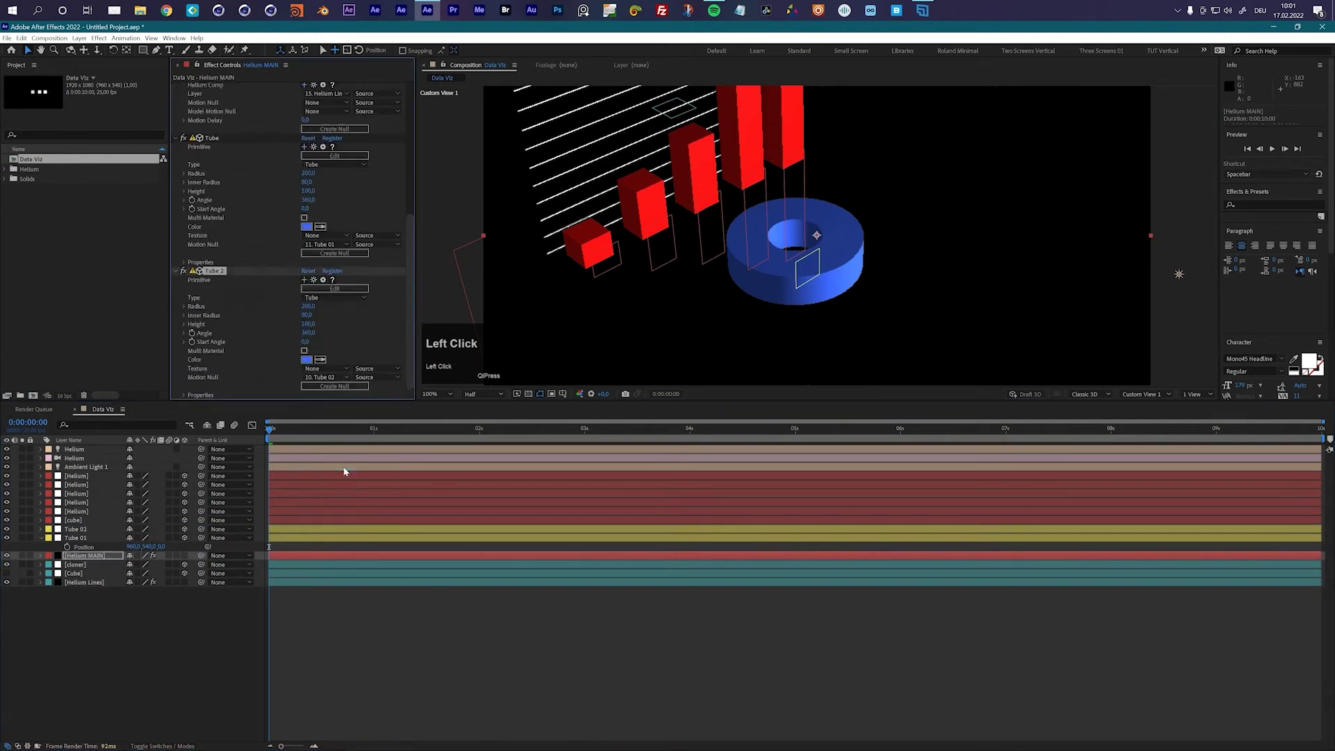
left_click(80, 529)
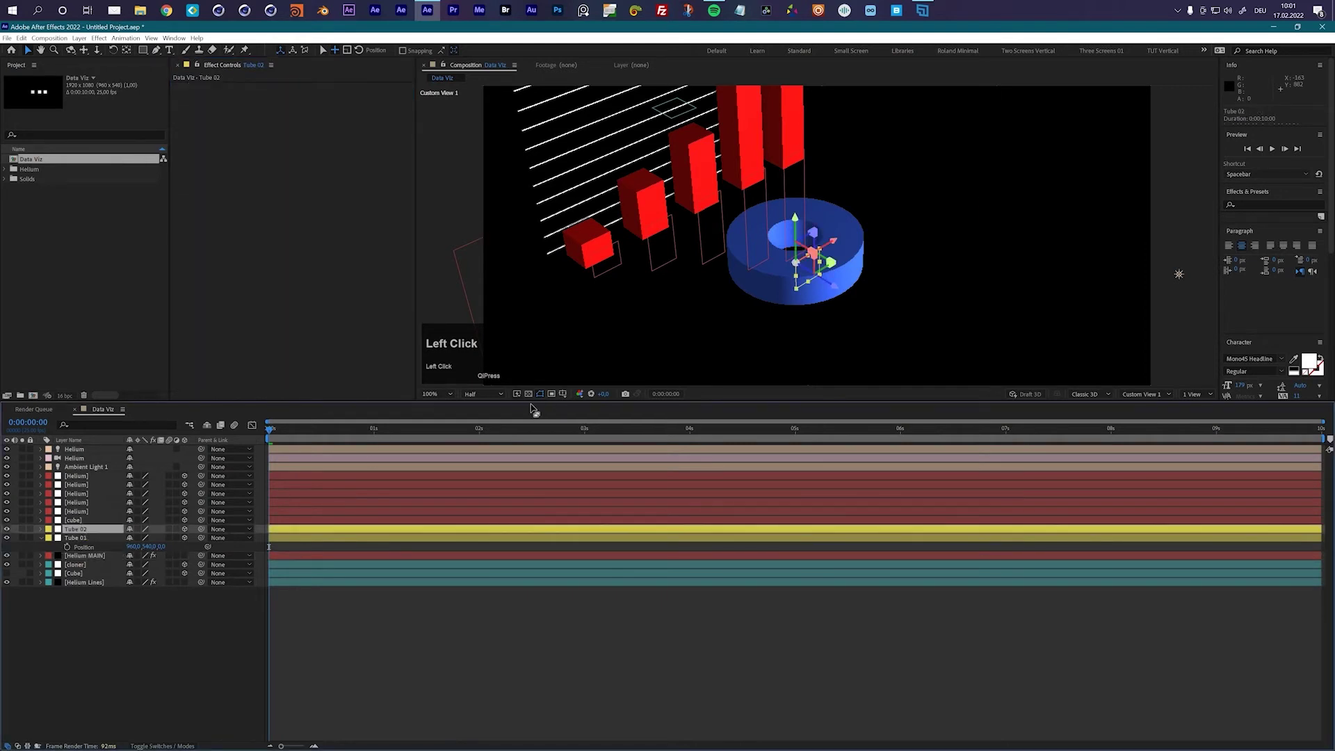
left_click_drag(795, 220, 793, 186)
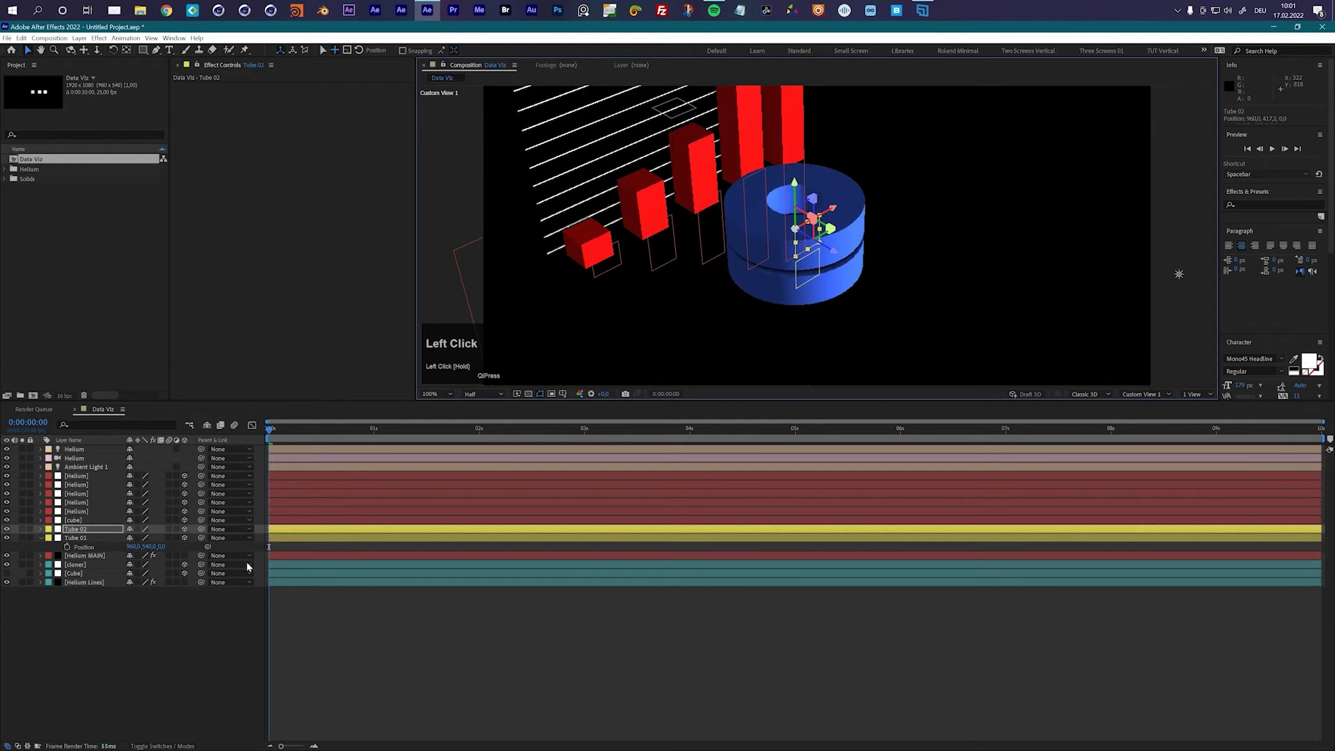
Set the Height of the Tube 2 effect to 30 and reduce its Angle to about 214
left_click(85, 556)
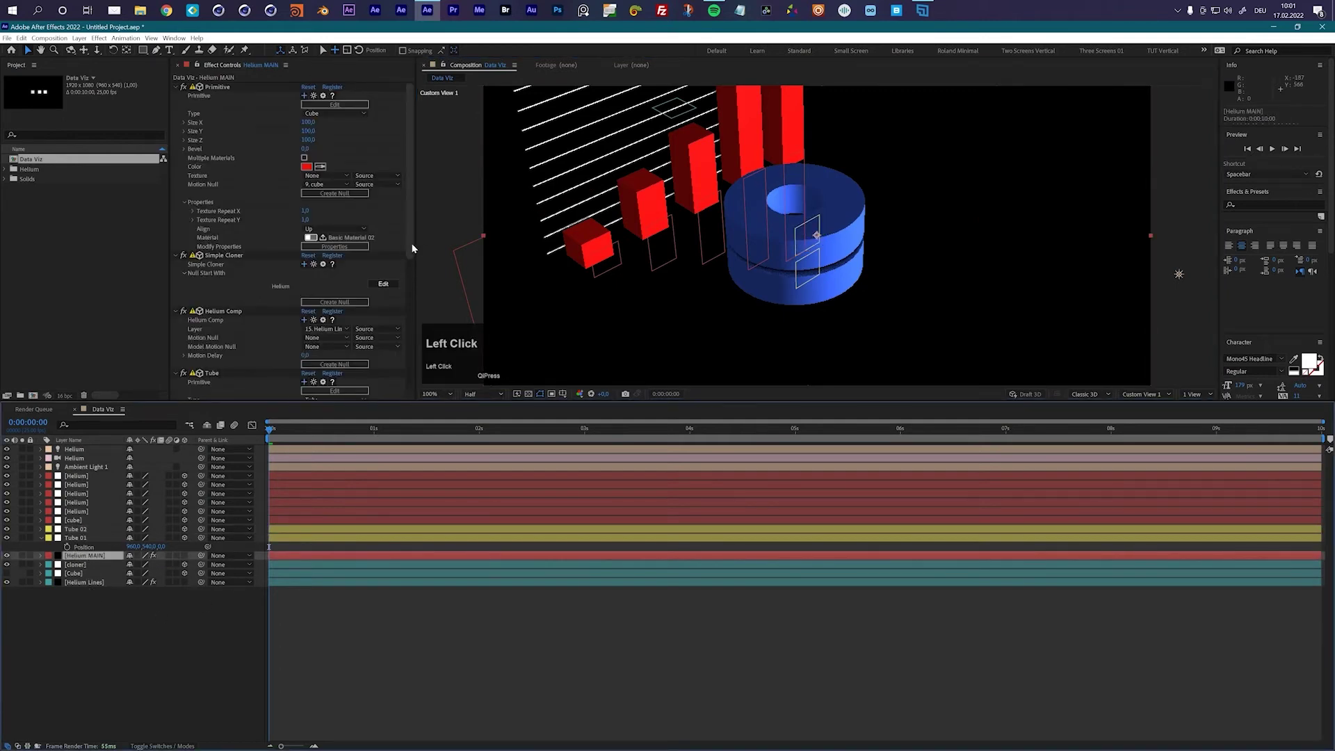
scroll(327, 337, "down", 5)
left_click_drag(307, 324, 304, 317)
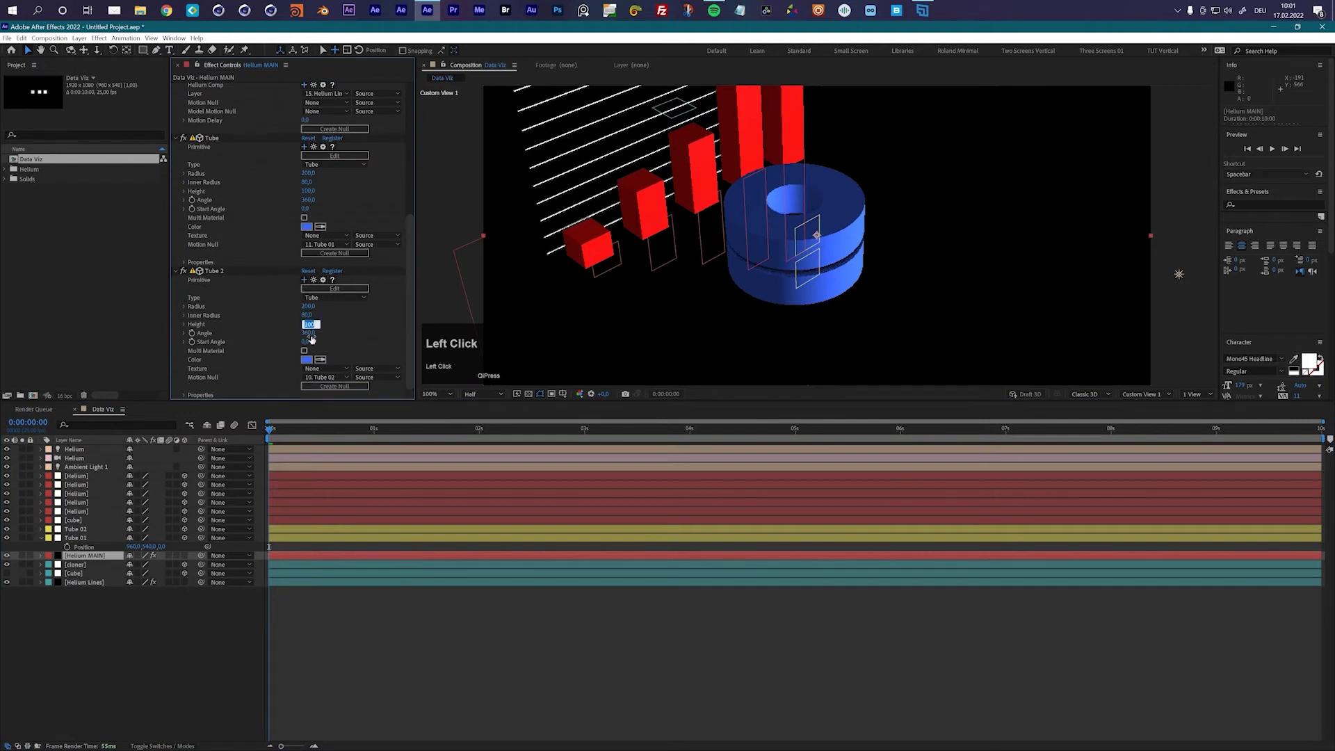
type("30")
key("Tab")
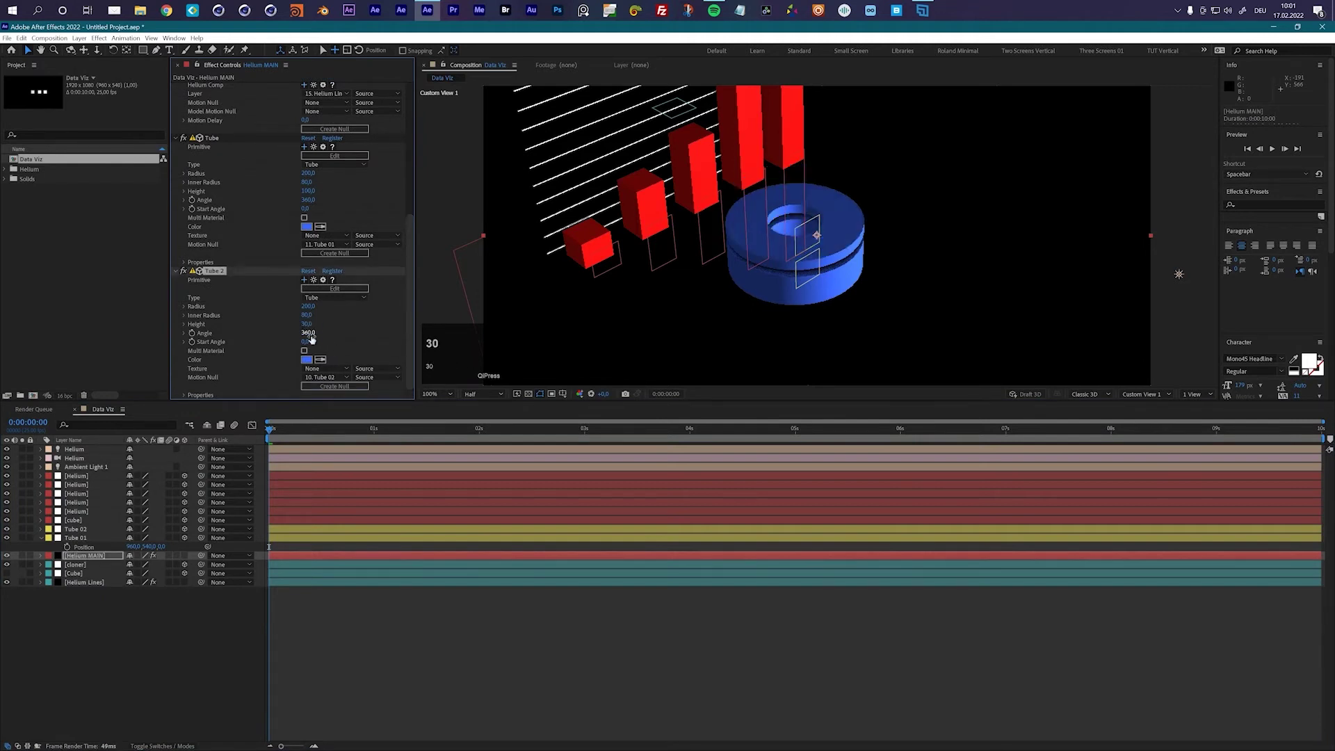
key("Return")
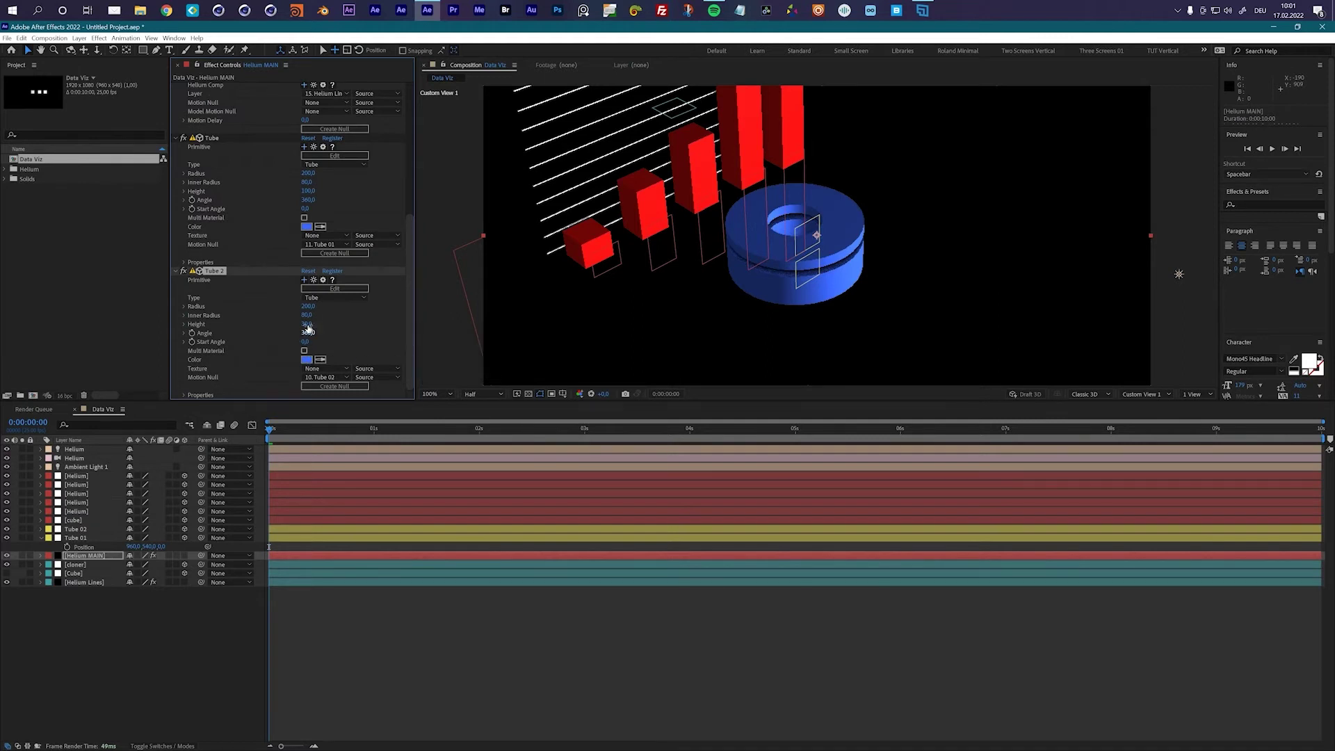
left_click_drag(309, 331, 236, 336)
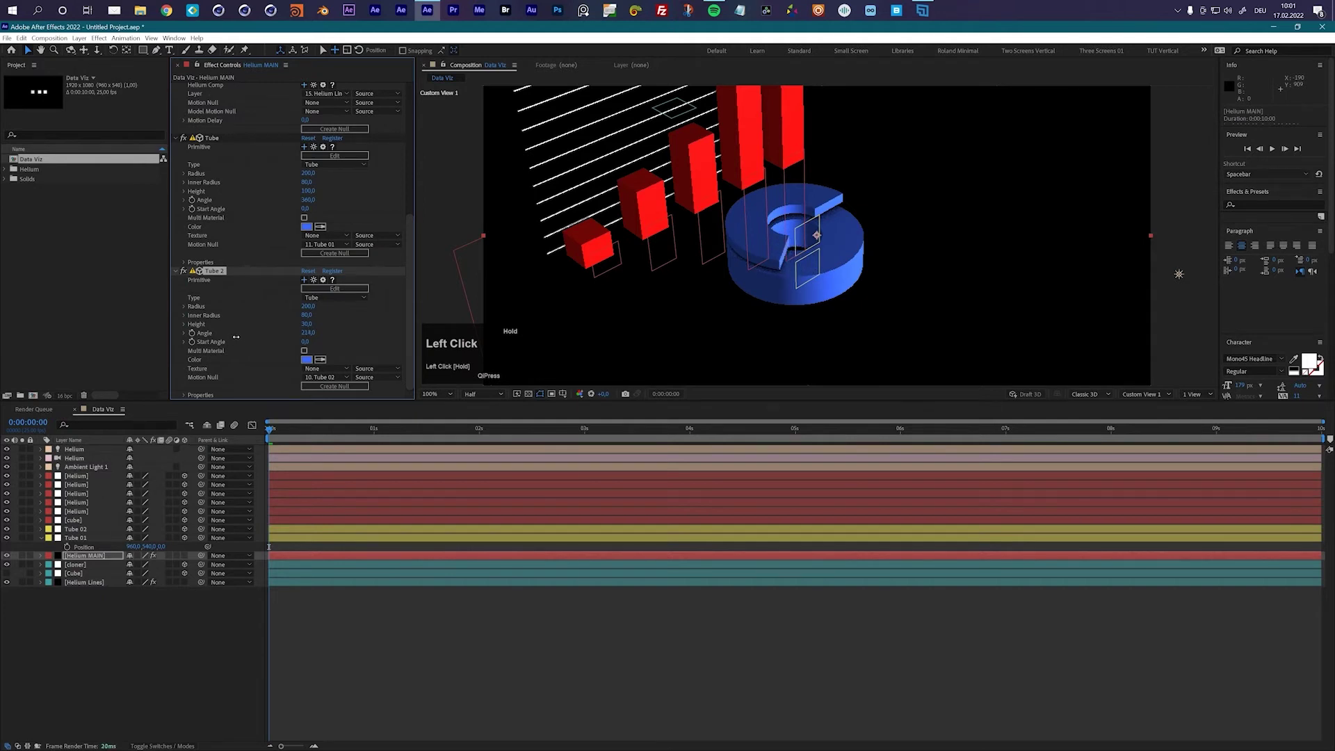
Lower the Tube 02 null slightly so the partial ring sits on top of the full ring
left_click(77, 531)
left_click_drag(794, 189, 797, 194)
left_click(81, 610)
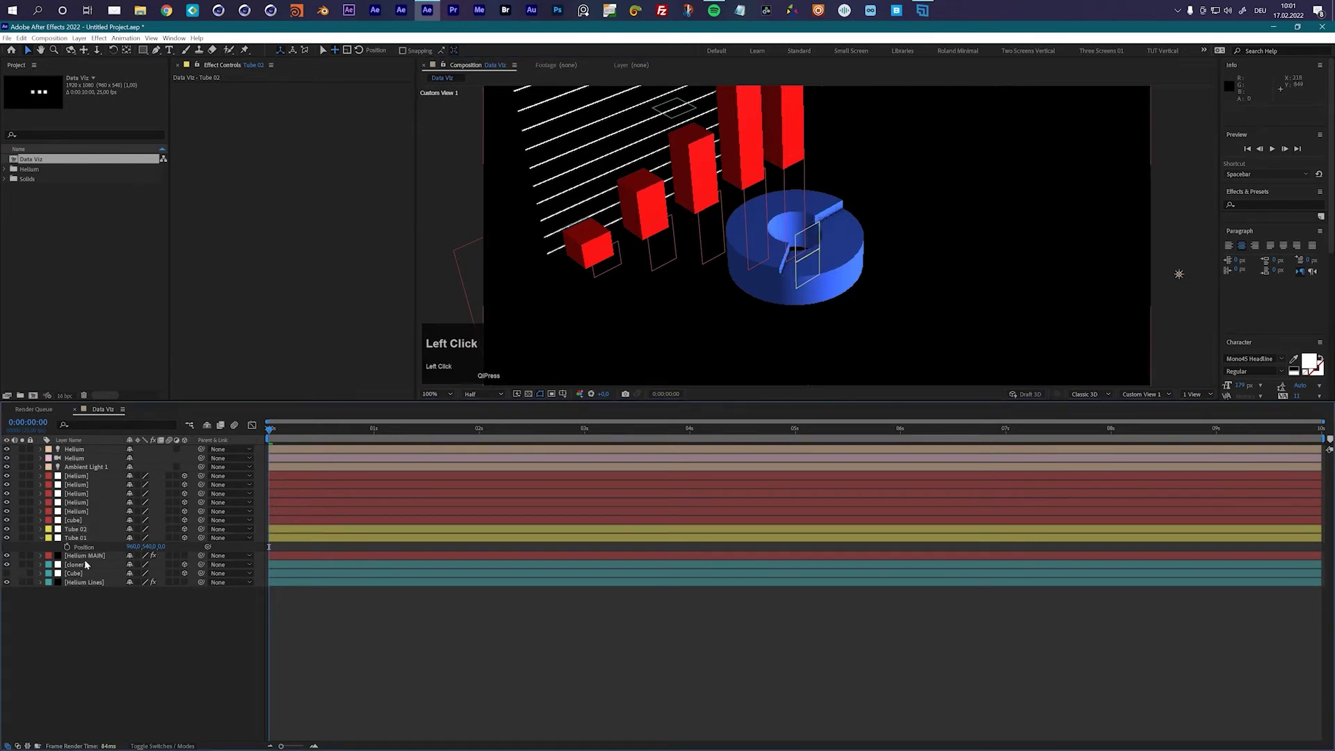
Change the Tube 2 effect's color to a lighter blue than the base ring
left_click(85, 556)
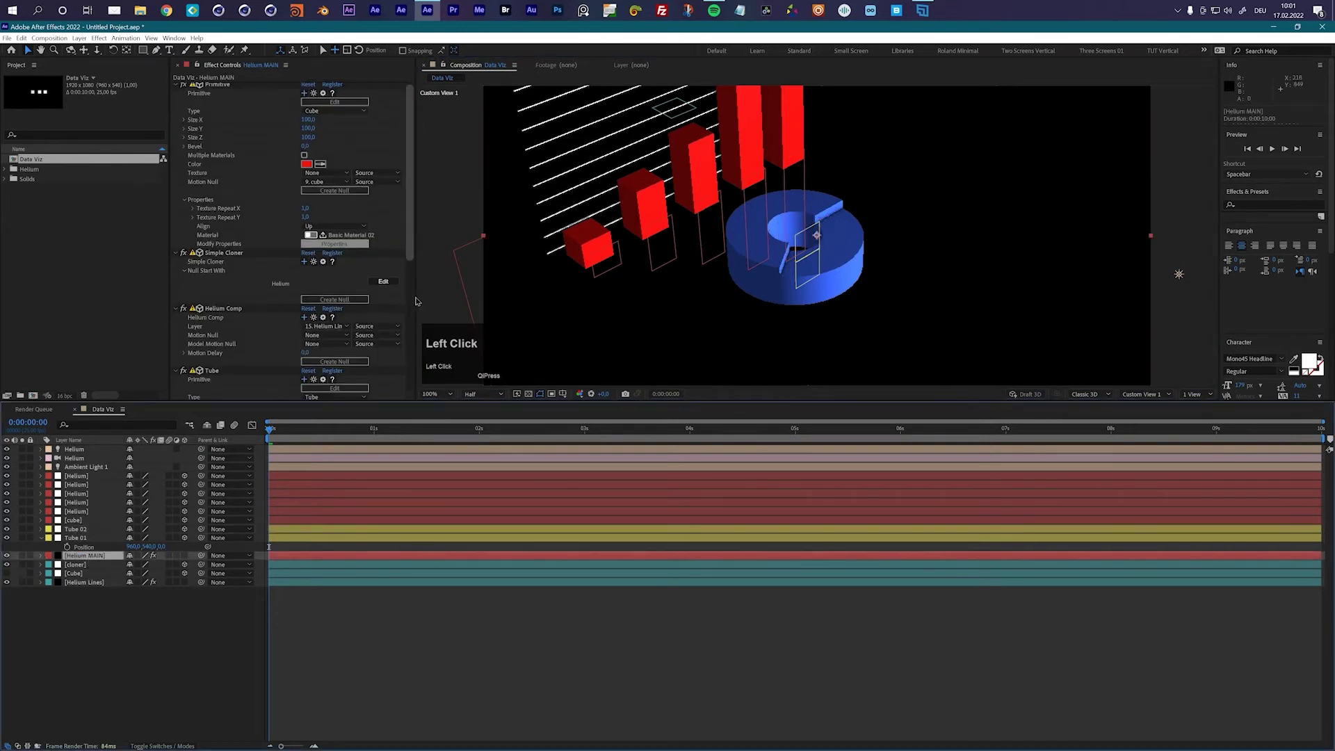
scroll(400, 271, "down", 5)
left_click(306, 360)
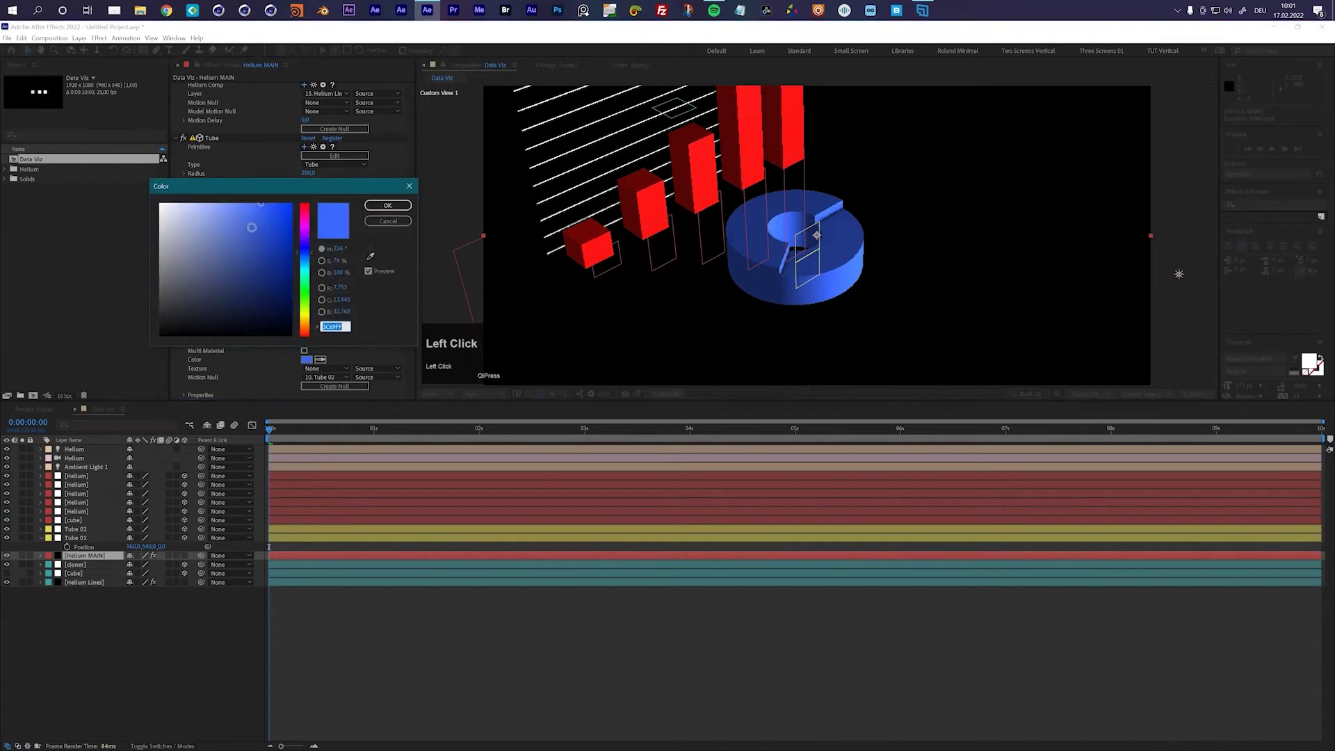
left_click_drag(235, 221, 235, 205)
left_click(387, 205)
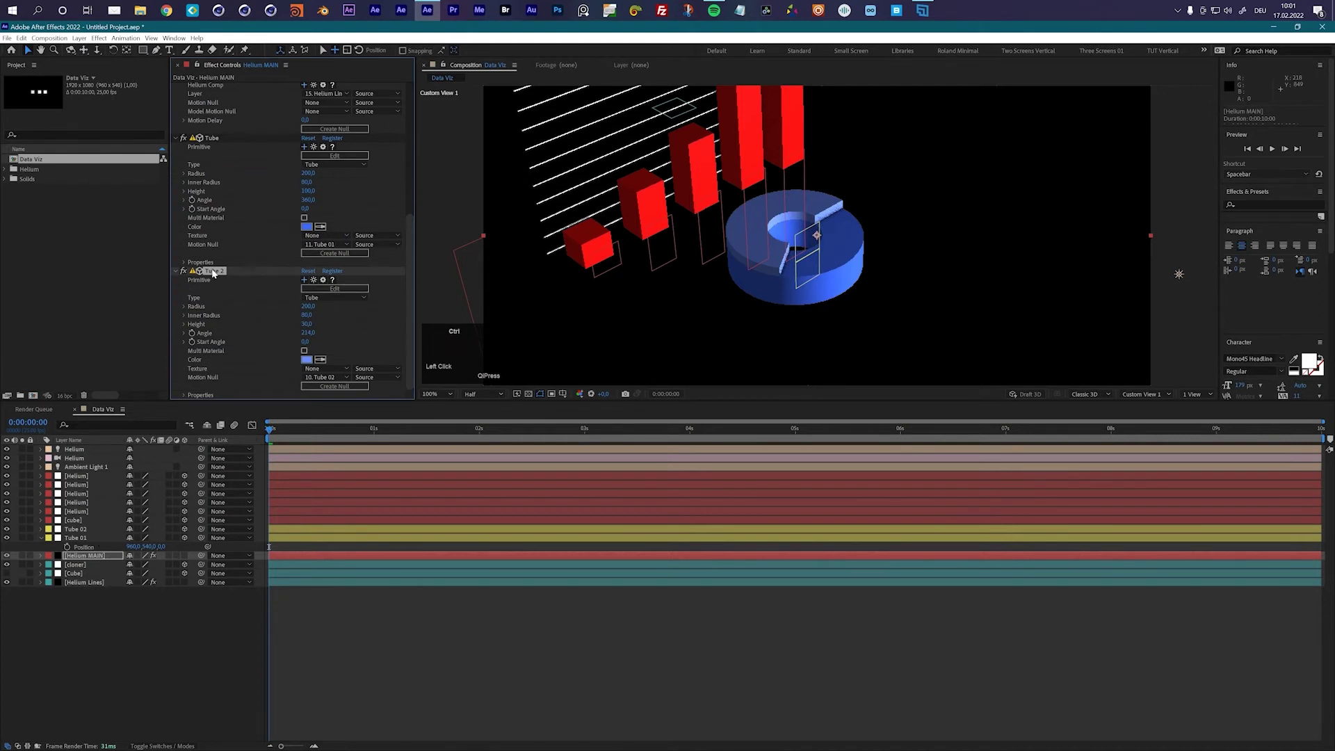
Duplicate the Tube 2 effect on Helium MAIN and the Tube 02 null layer for a third ring
scroll(411, 321, "down", 1)
left_click_drag(410, 322, 327, 341)
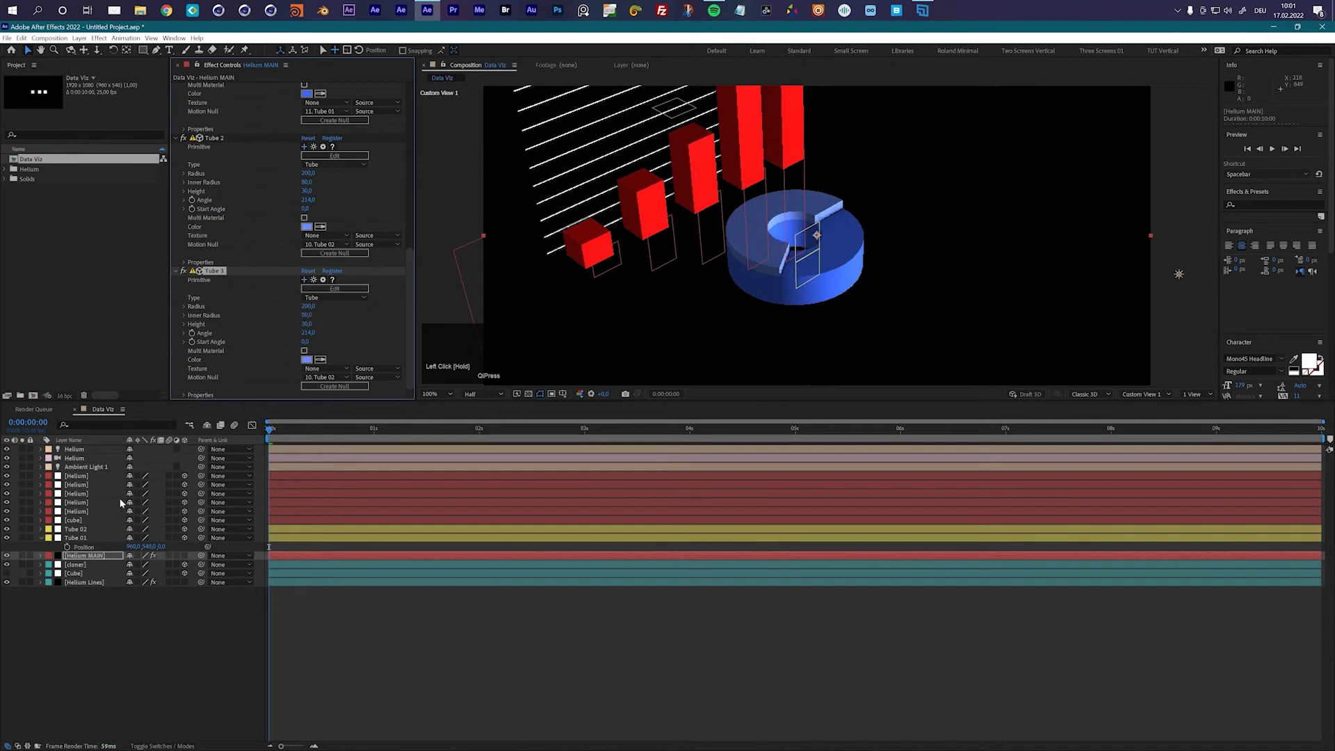
left_click(82, 531)
key("ctrl+d")
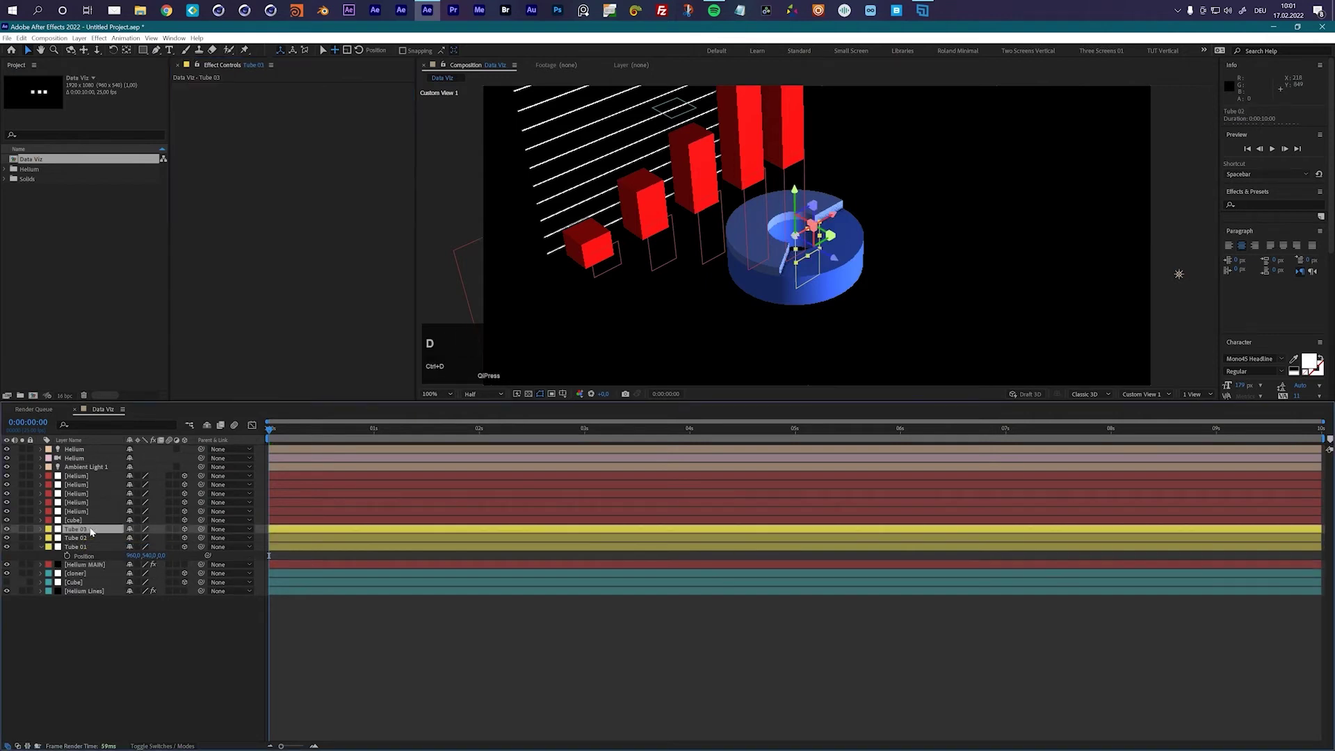
Assign Tube 03 as the Motion Null of the Tube 3 effect and raise that null slightly above the second ring
left_click(100, 565)
left_click_drag(410, 218, 409, 274)
left_click(324, 378)
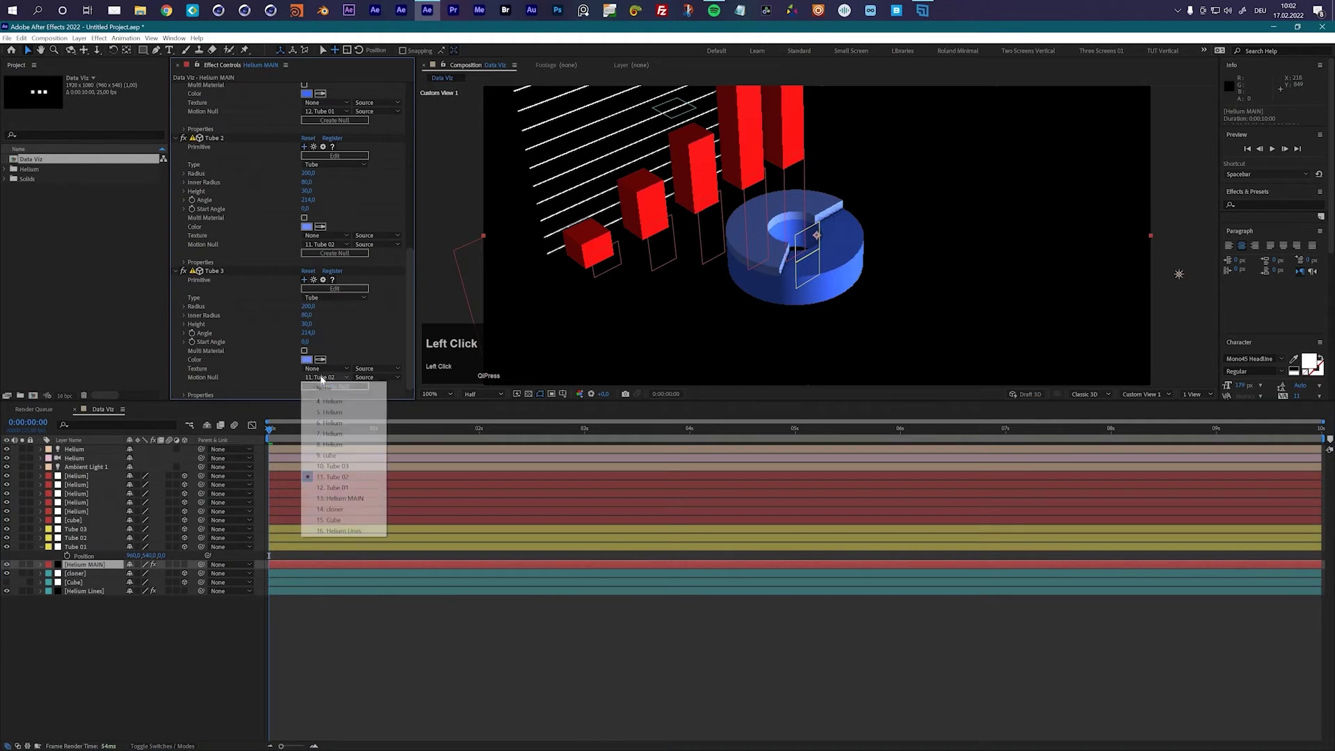
left_click(326, 462)
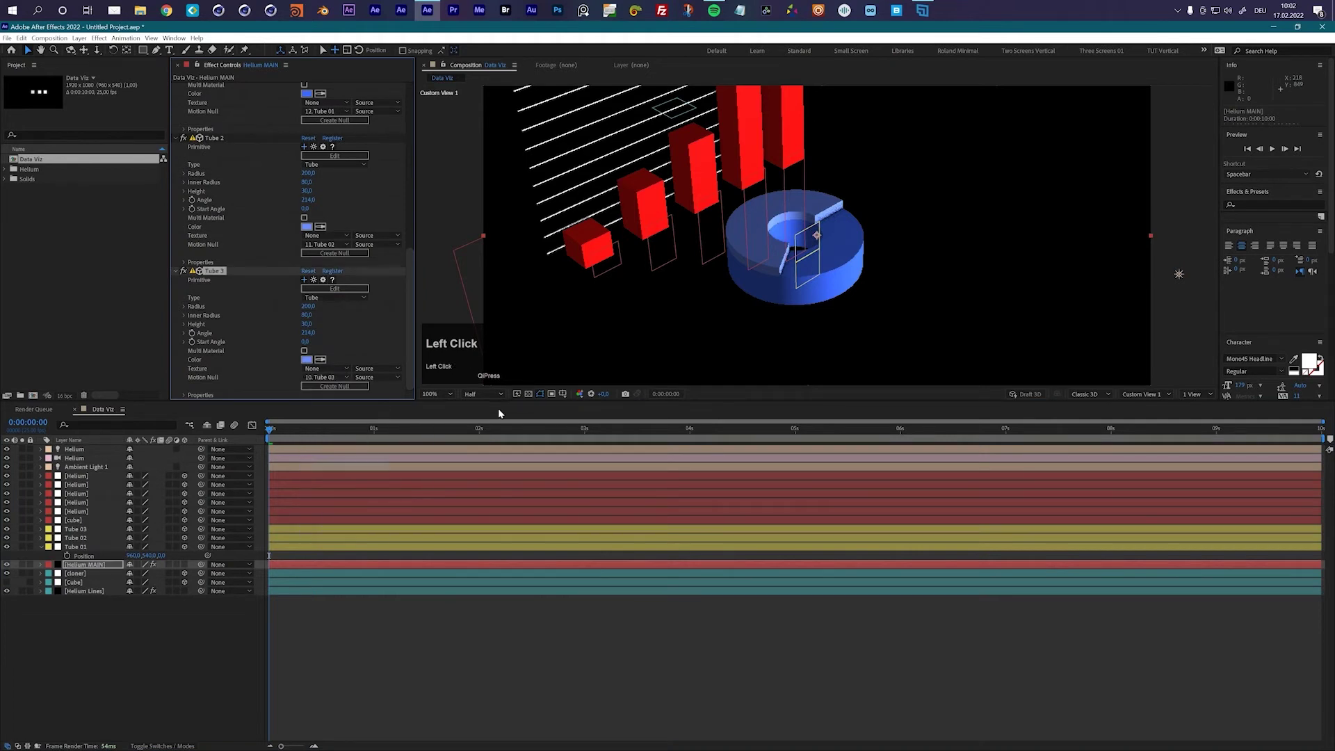
left_click(97, 529)
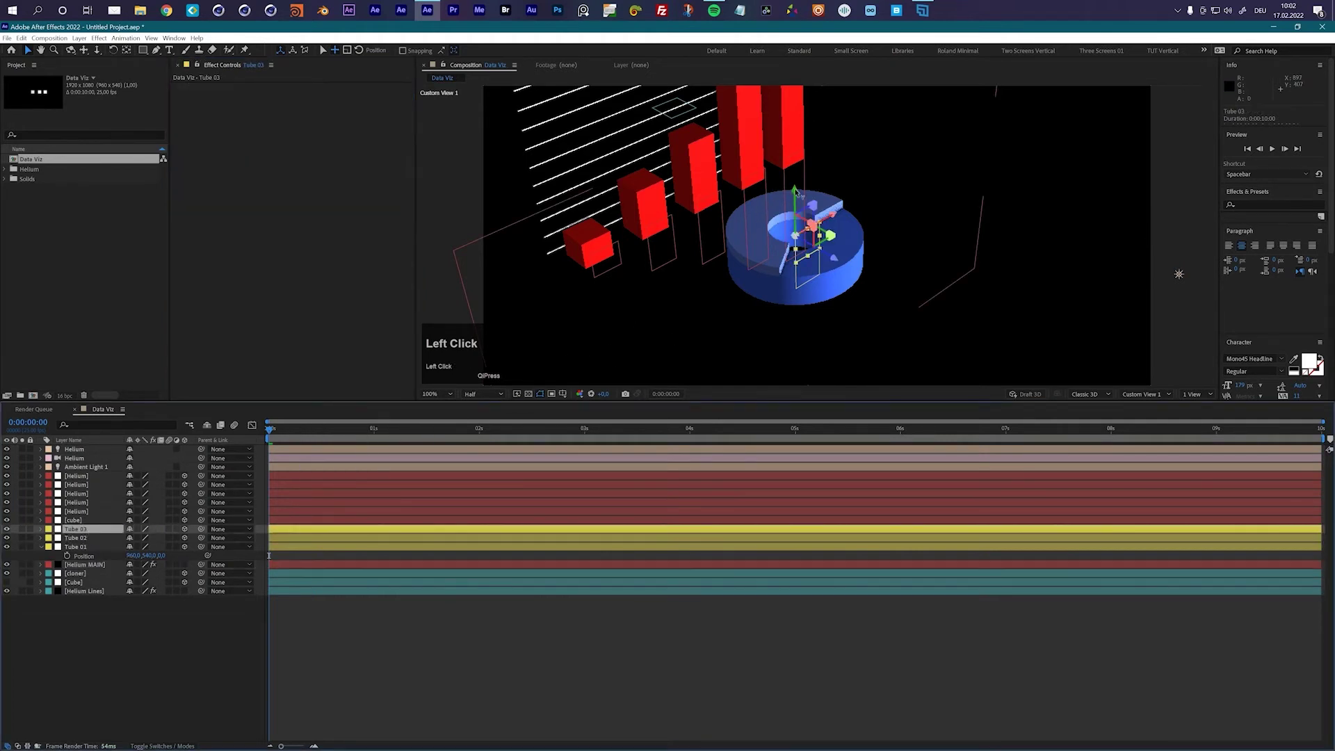
left_click_drag(796, 191, 794, 182)
Reduce the Angle of the Tube 3 effect on Helium MAIN to about 95
left_click(81, 565)
scroll(359, 383, "down", 1)
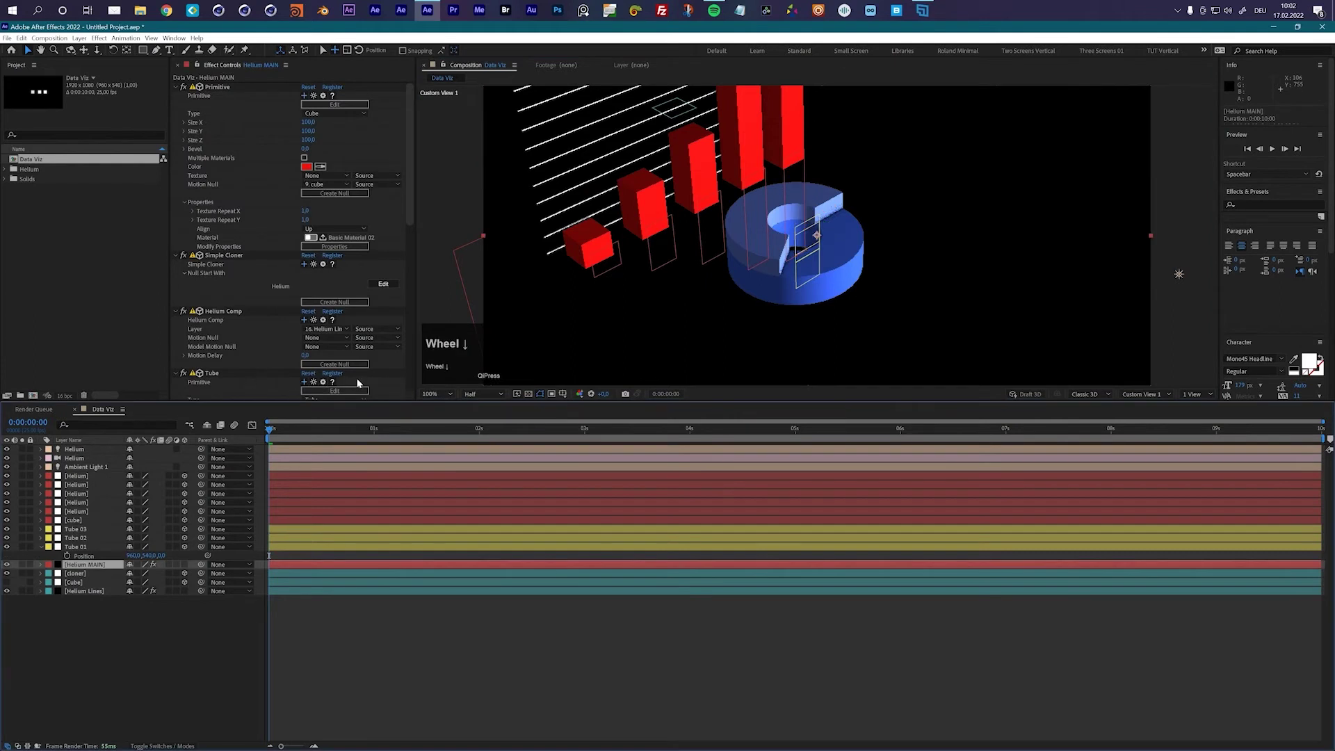
scroll(359, 382, "down", 5)
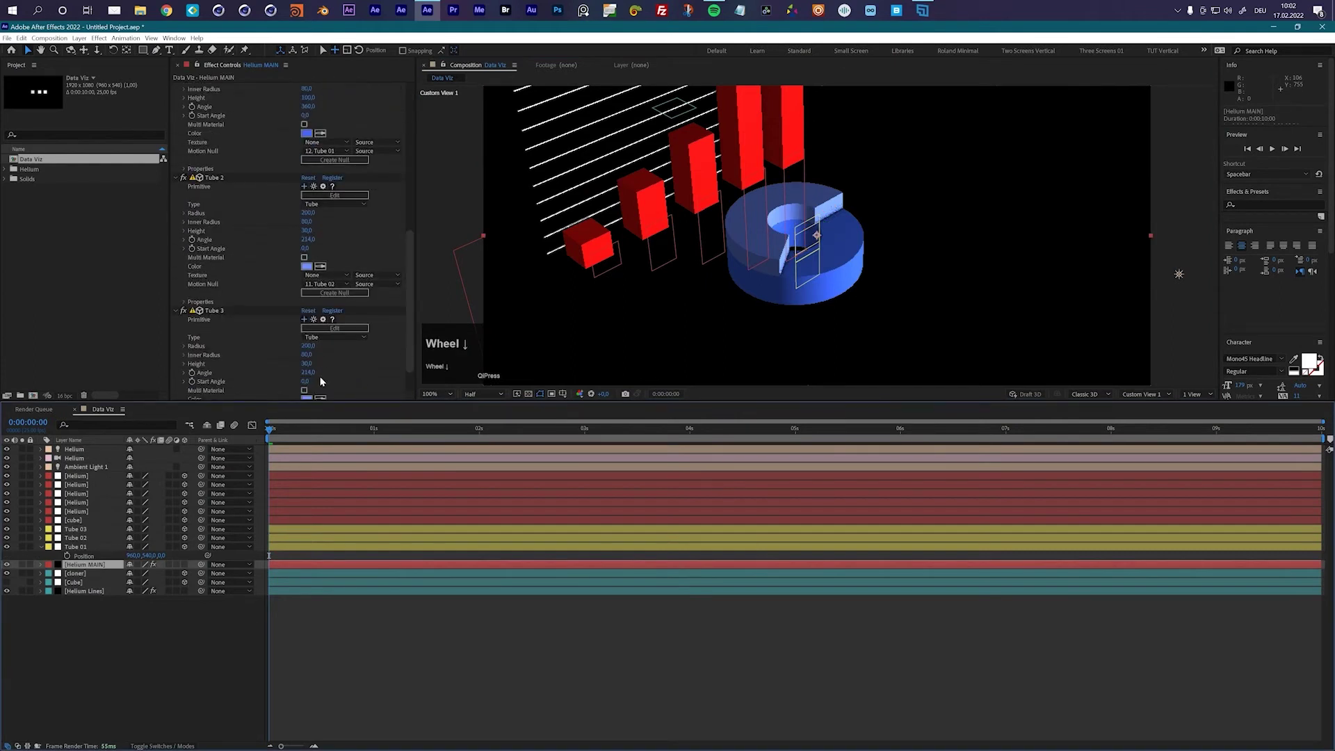
left_click_drag(306, 373, 245, 371)
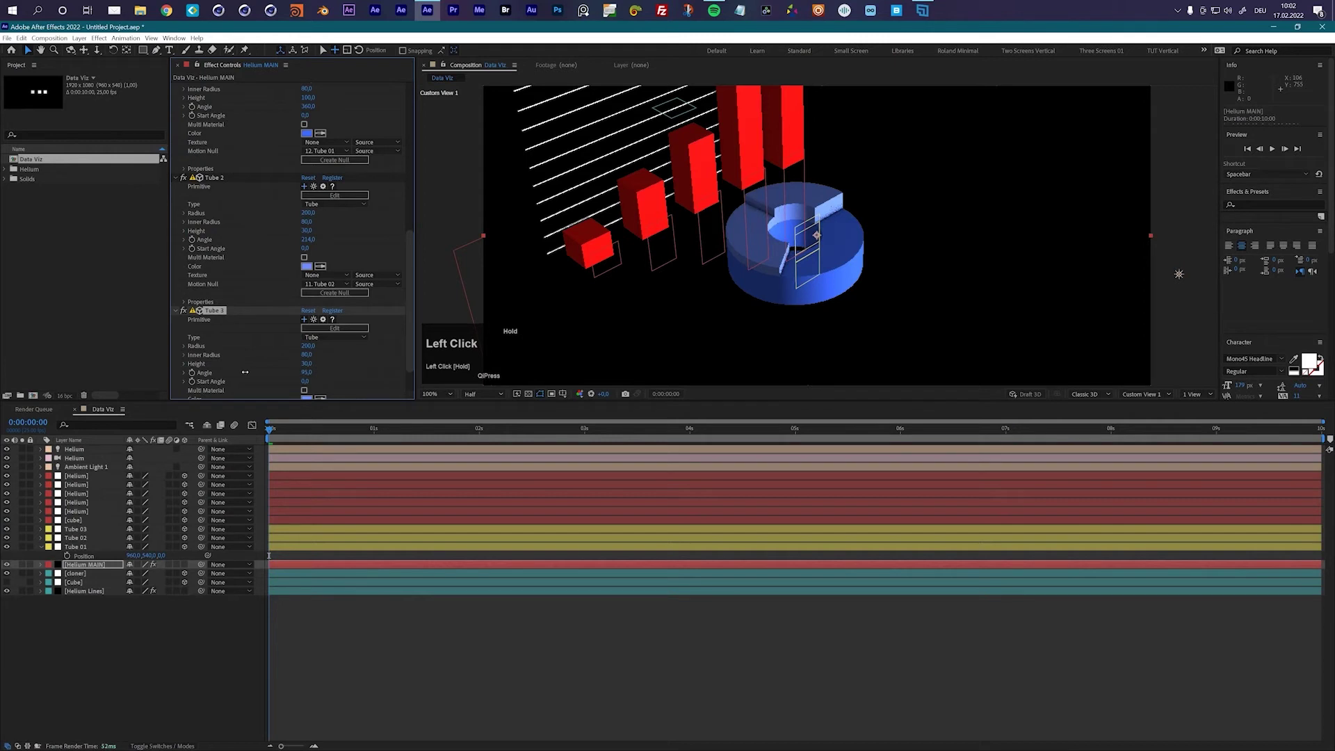
Change the Tube 3 effect's color to a very pale, almost white lavender
left_click_drag(406, 277, 407, 387)
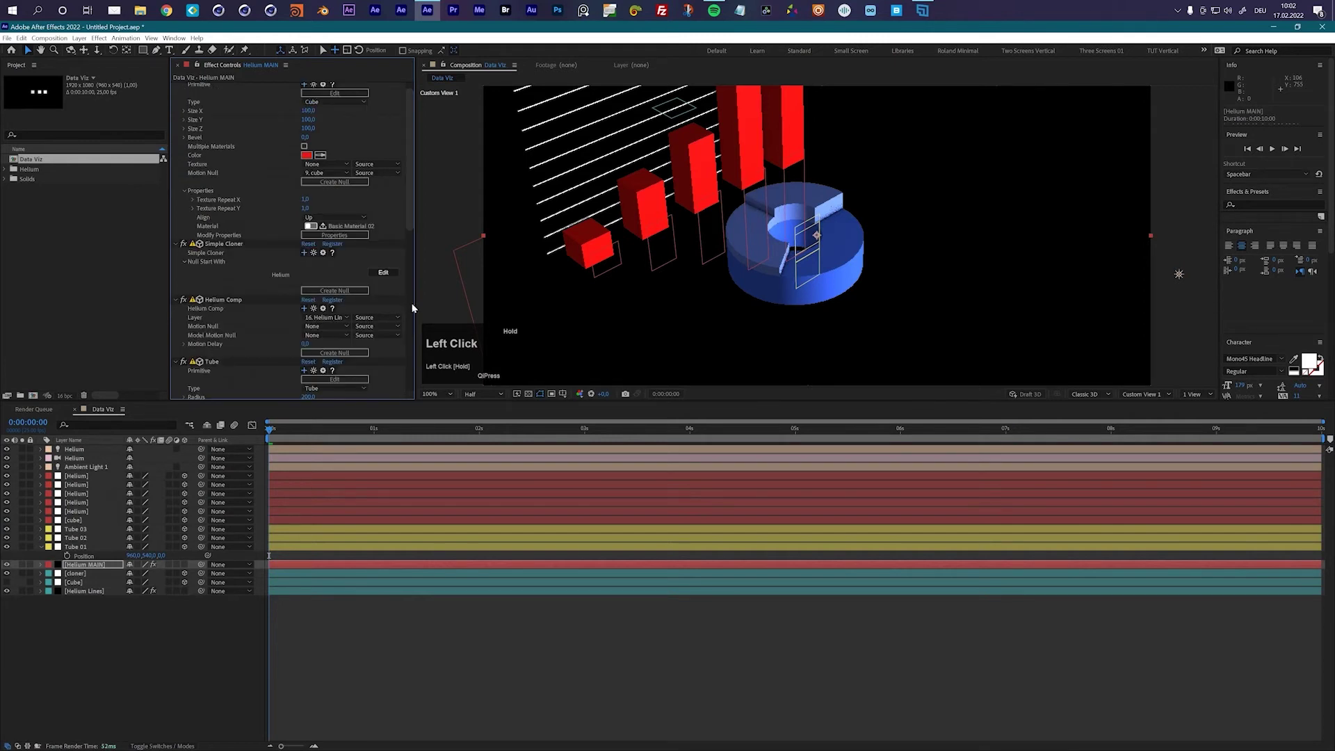
scroll(408, 386, "down", 1)
left_click(306, 360)
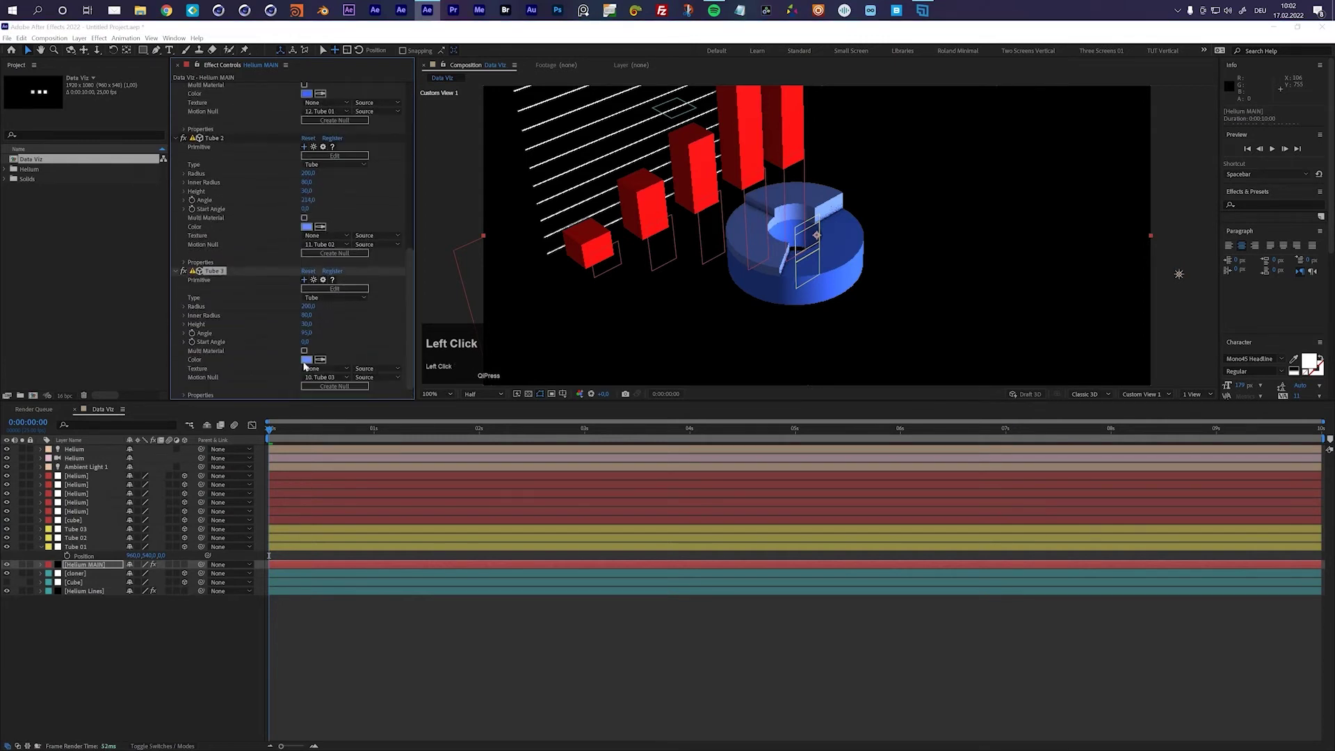
mouse_move(189, 206)
left_mouse_down()
mouse_move(183, 196)
mouse_move(204, 206)
left_mouse_up()
left_click(387, 205)
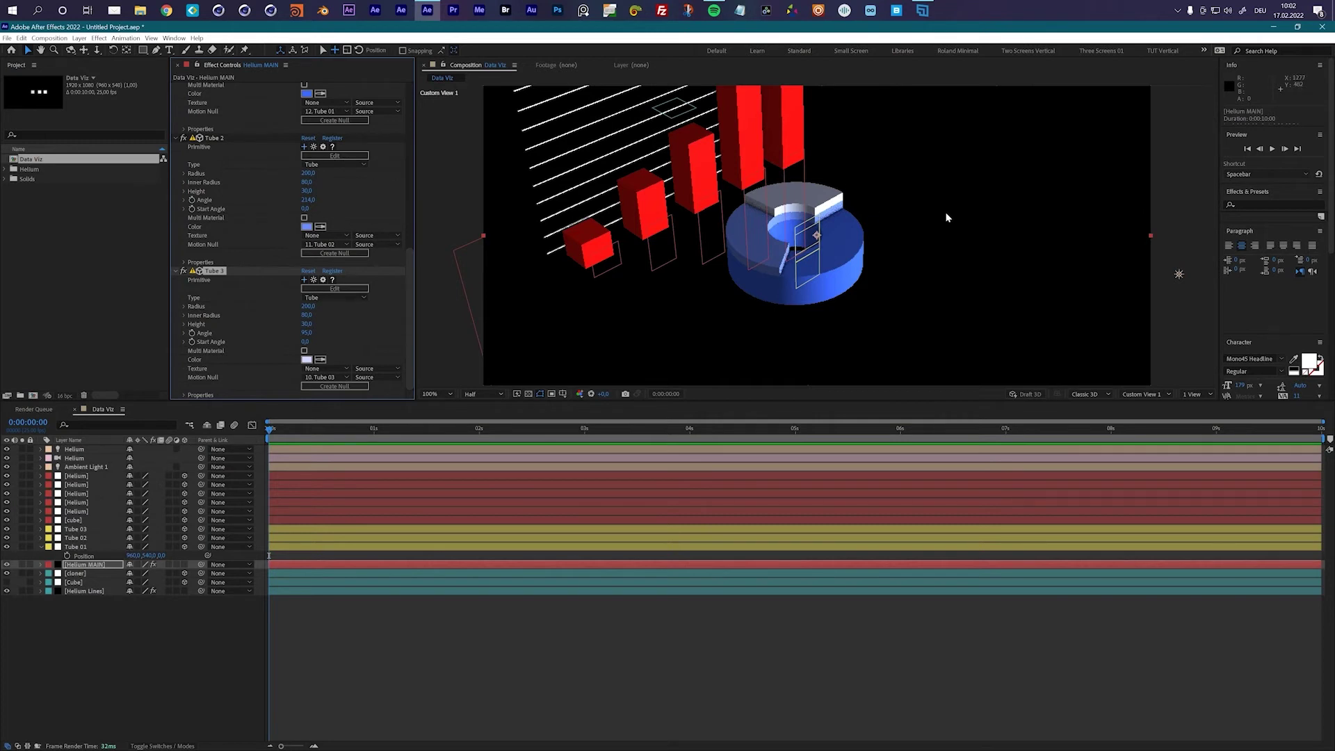
Create a new black comp-size solid named Path 01 in the Data Viz composition
left_click(79, 38)
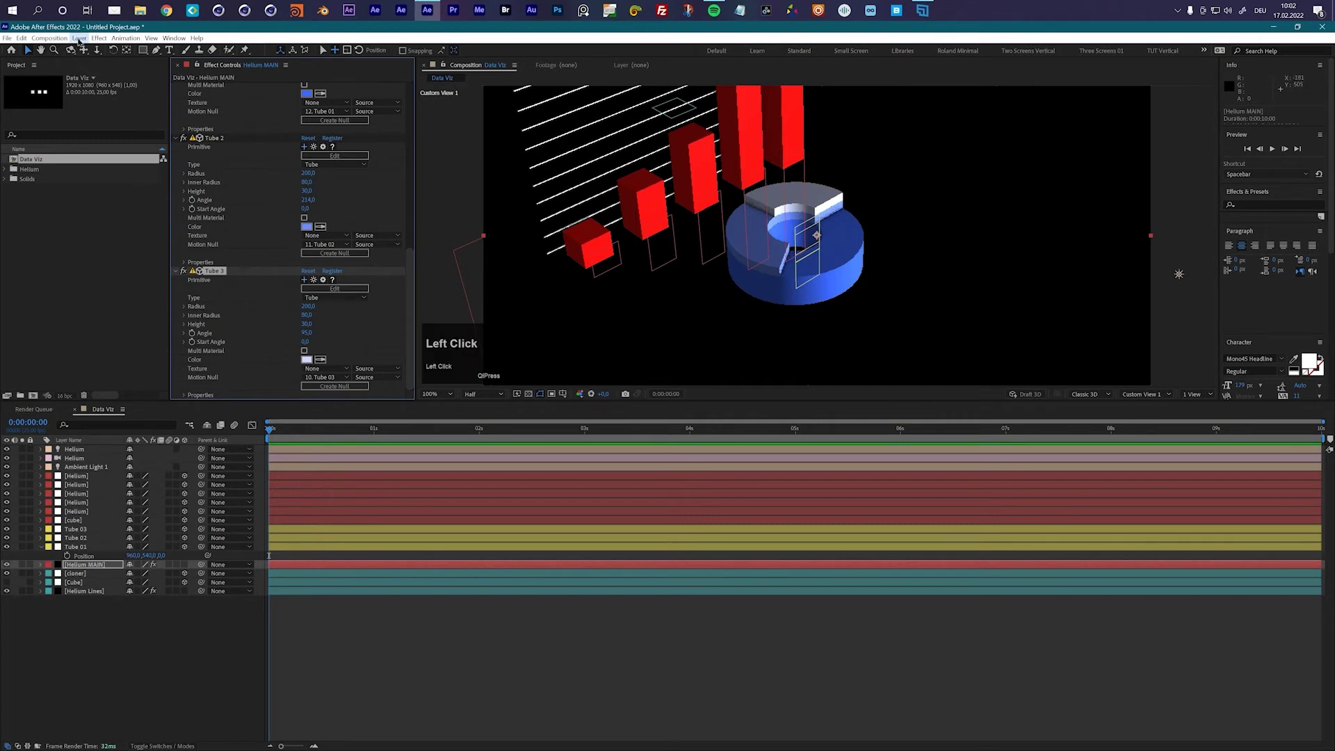
mouse_move(209, 49)
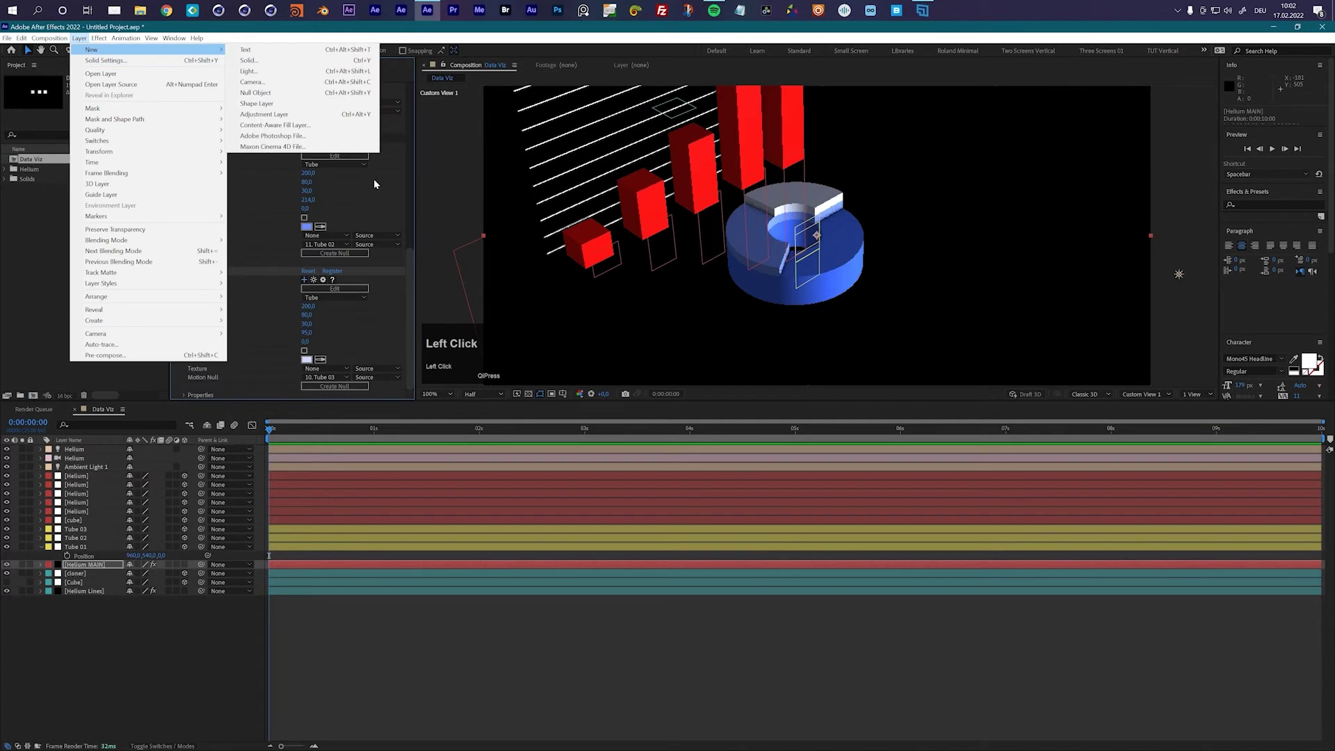
left_click(268, 58)
type("Pat")
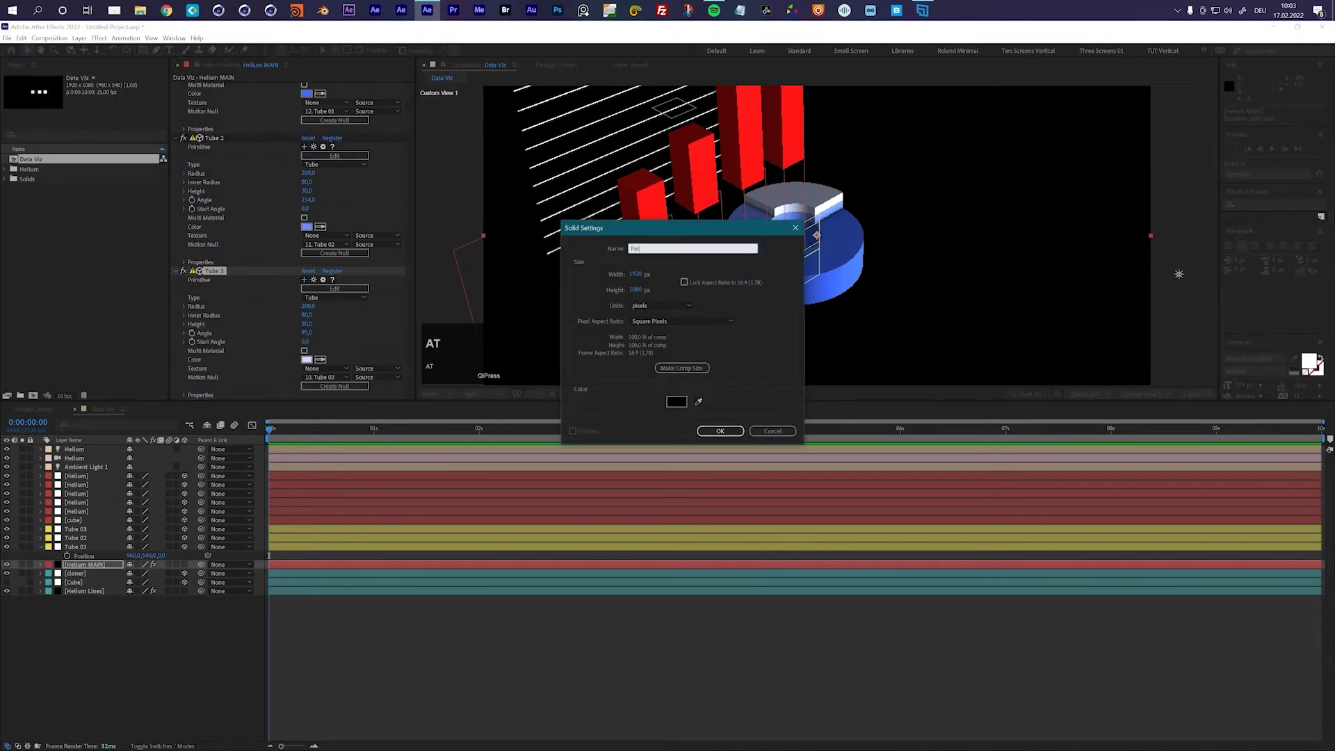
type("h 01")
left_click(721, 437)
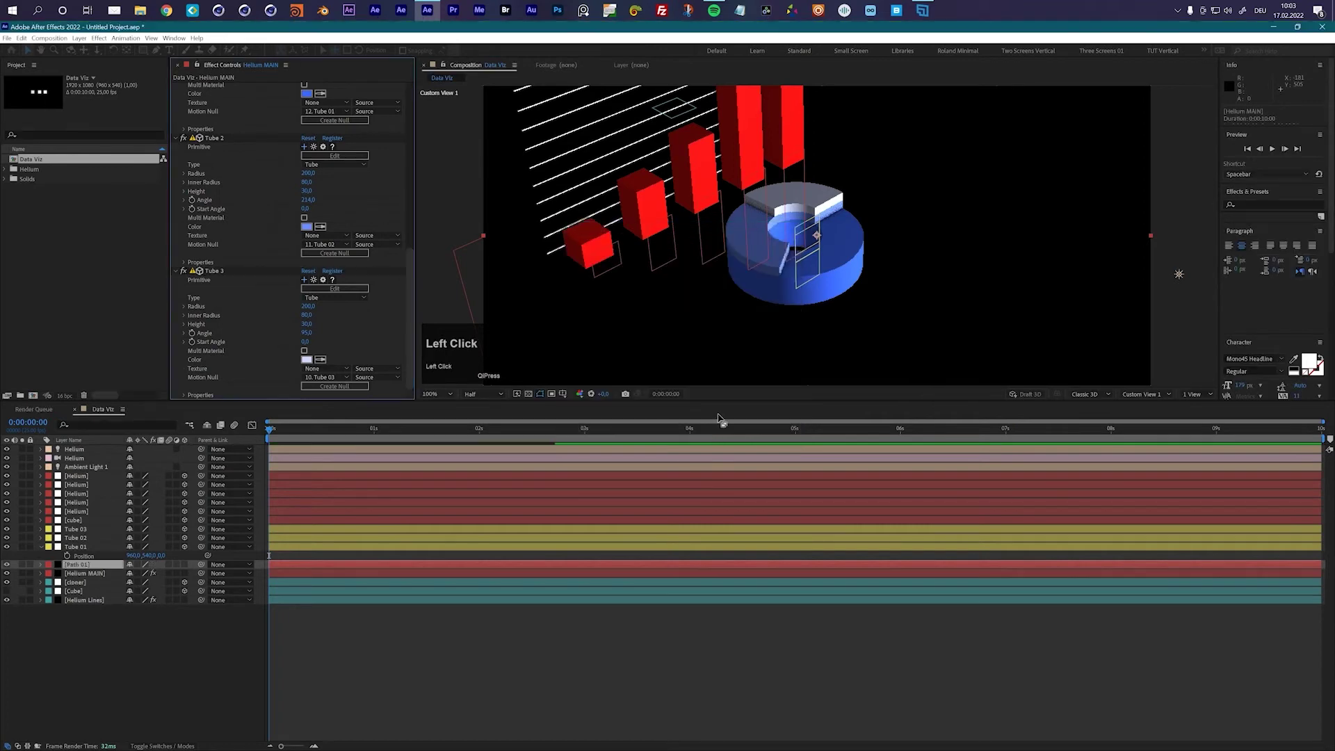
Give the Path 01 layer a Blue label and draw an open, wavy mask path with three peaks on it using the Pen tool
left_click(46, 566)
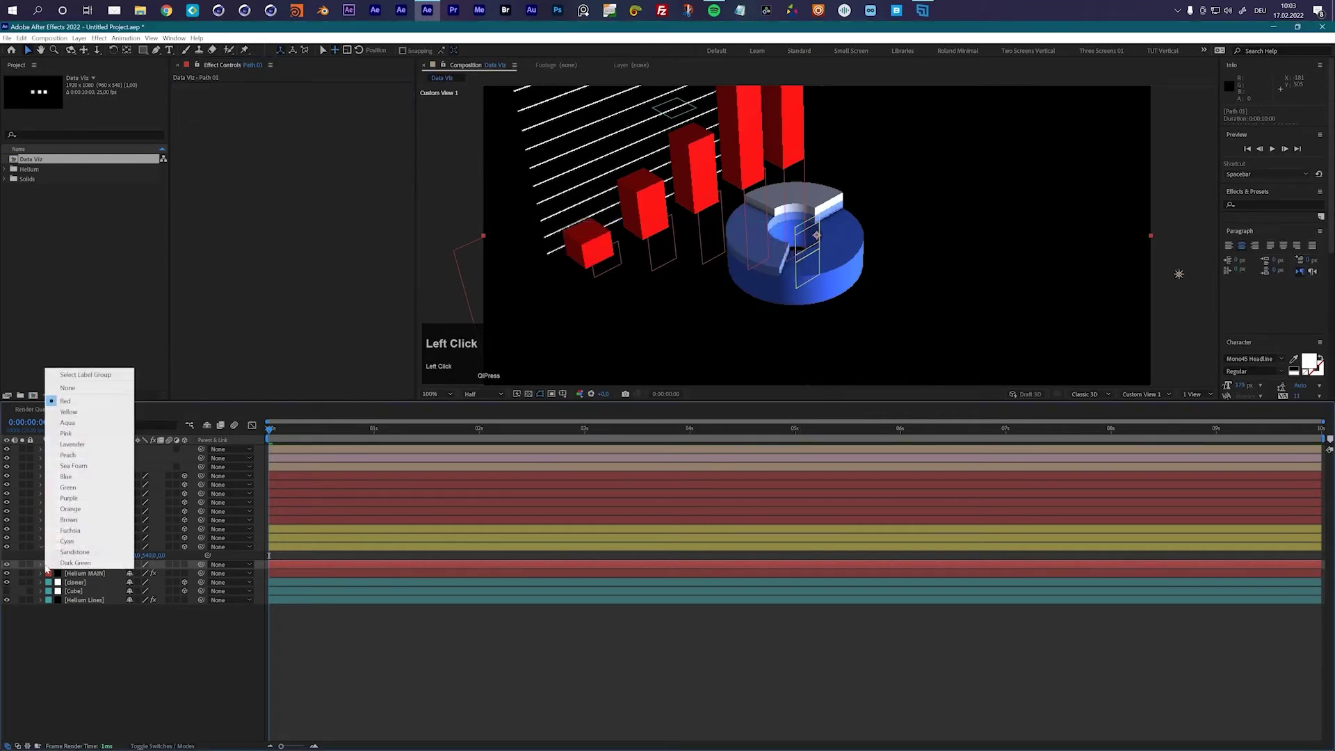
left_click(82, 477)
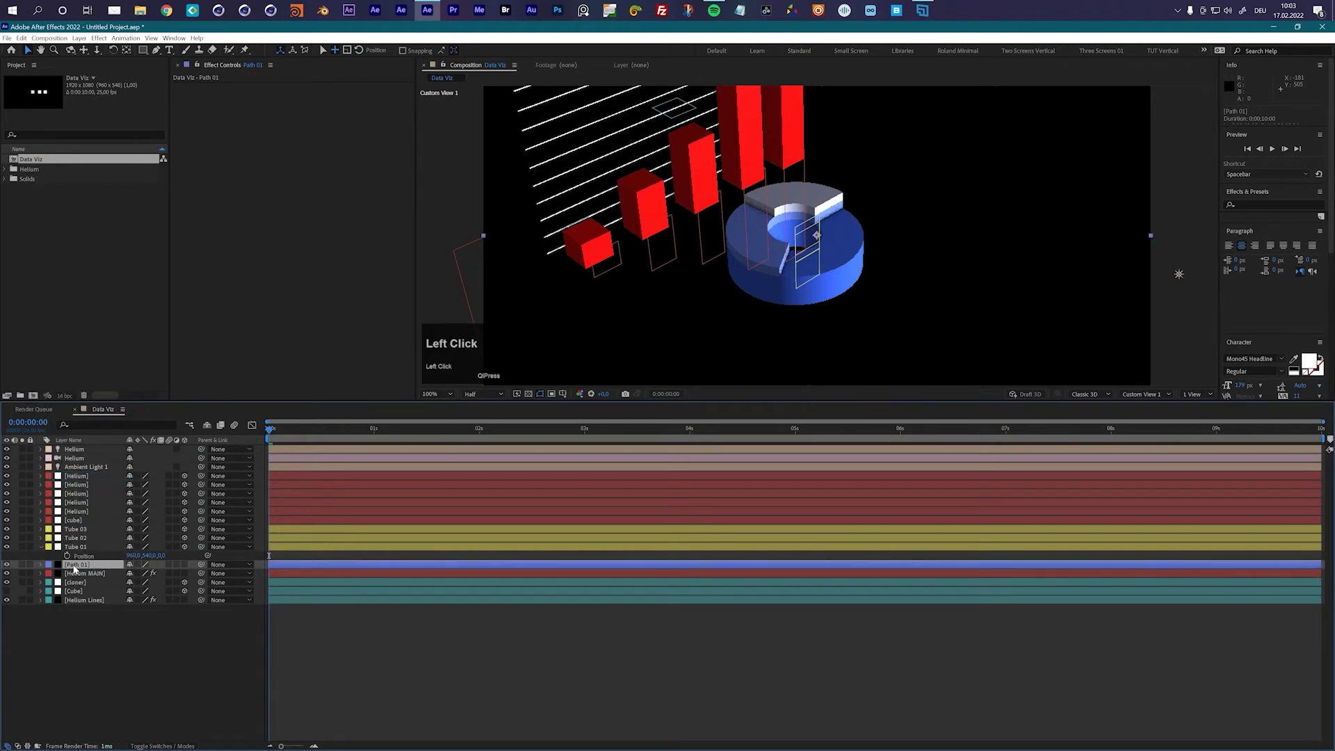
double_click(75, 569)
scroll(753, 179, "up", 2)
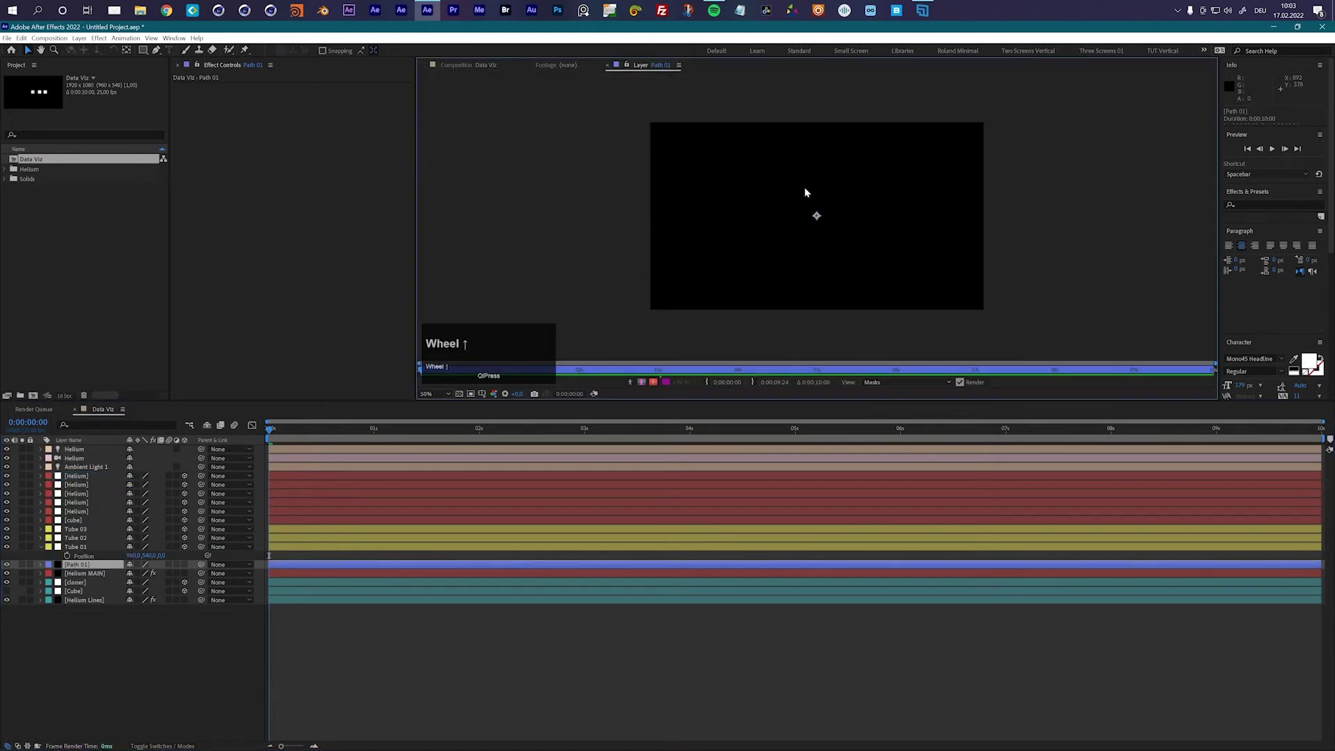
left_click(157, 50)
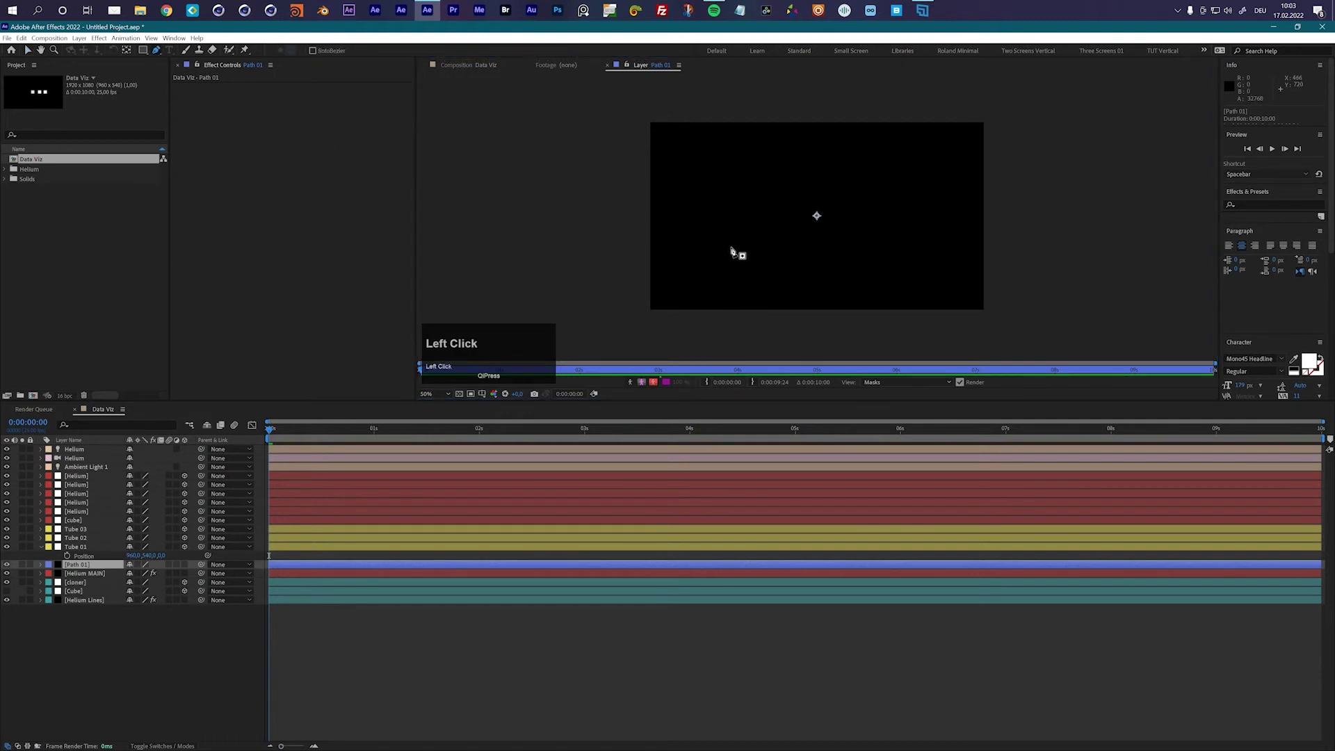
left_click_drag(719, 261, 724, 240)
left_click_drag(755, 192, 838, 190)
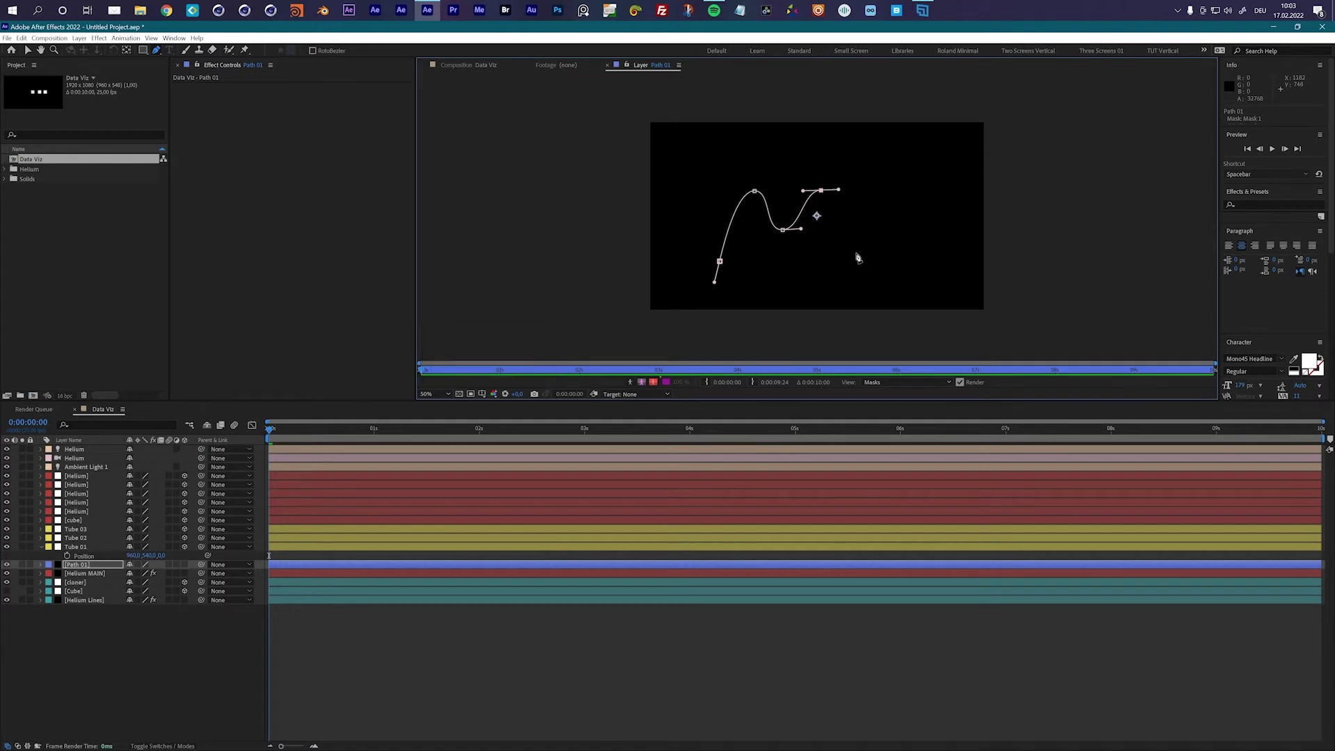
left_click_drag(856, 255, 875, 254)
left_click_drag(889, 207, 908, 207)
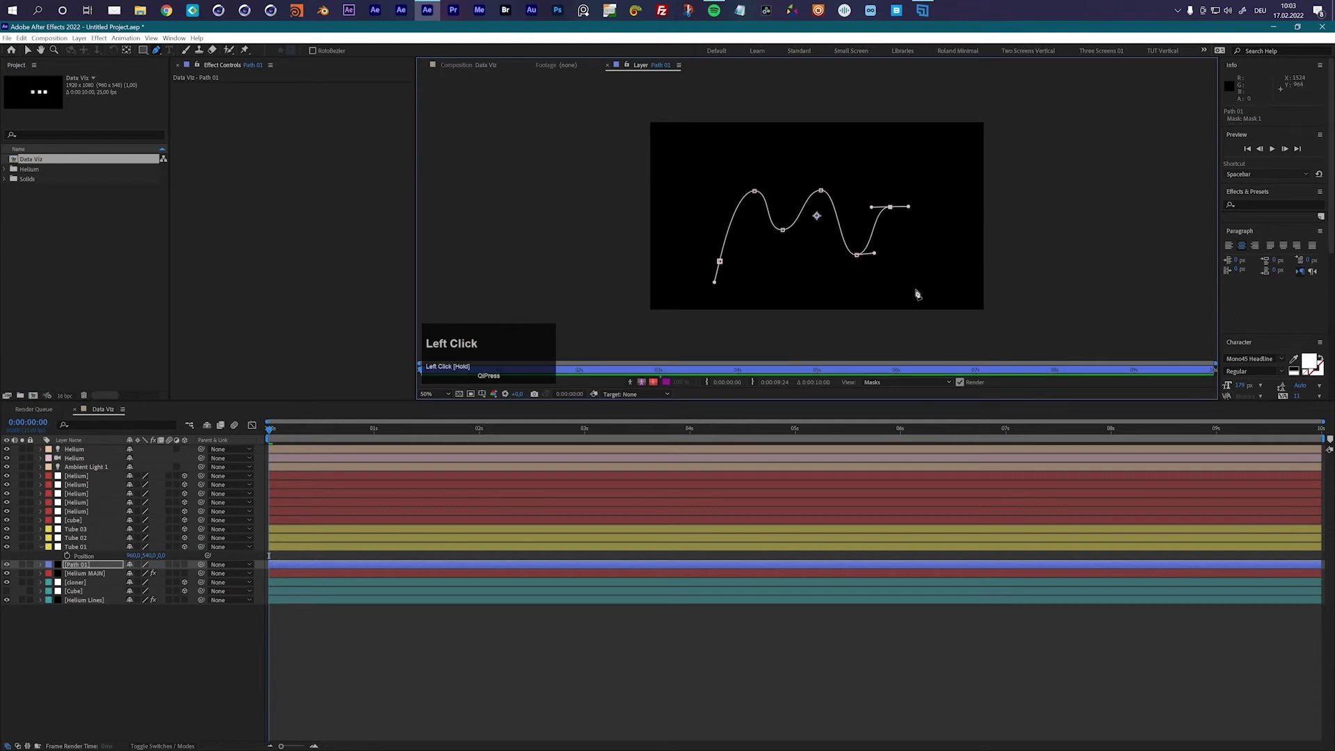
left_click_drag(921, 290, 915, 277)
Refine the Path 01 wave by adjusting the third peak, raising the middle peak and lowering the start point, and return to the Data Viz composition view
left_click_drag(892, 210, 908, 205)
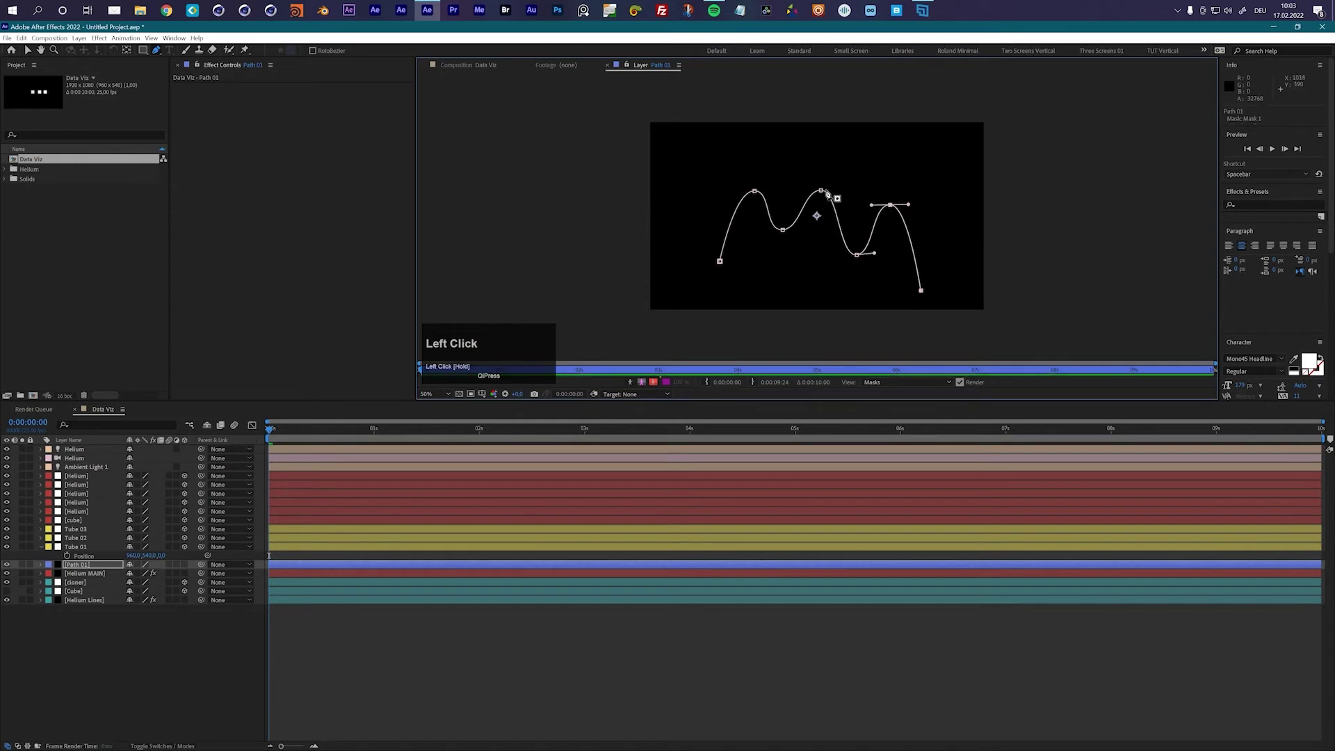
left_click_drag(821, 194, 841, 168)
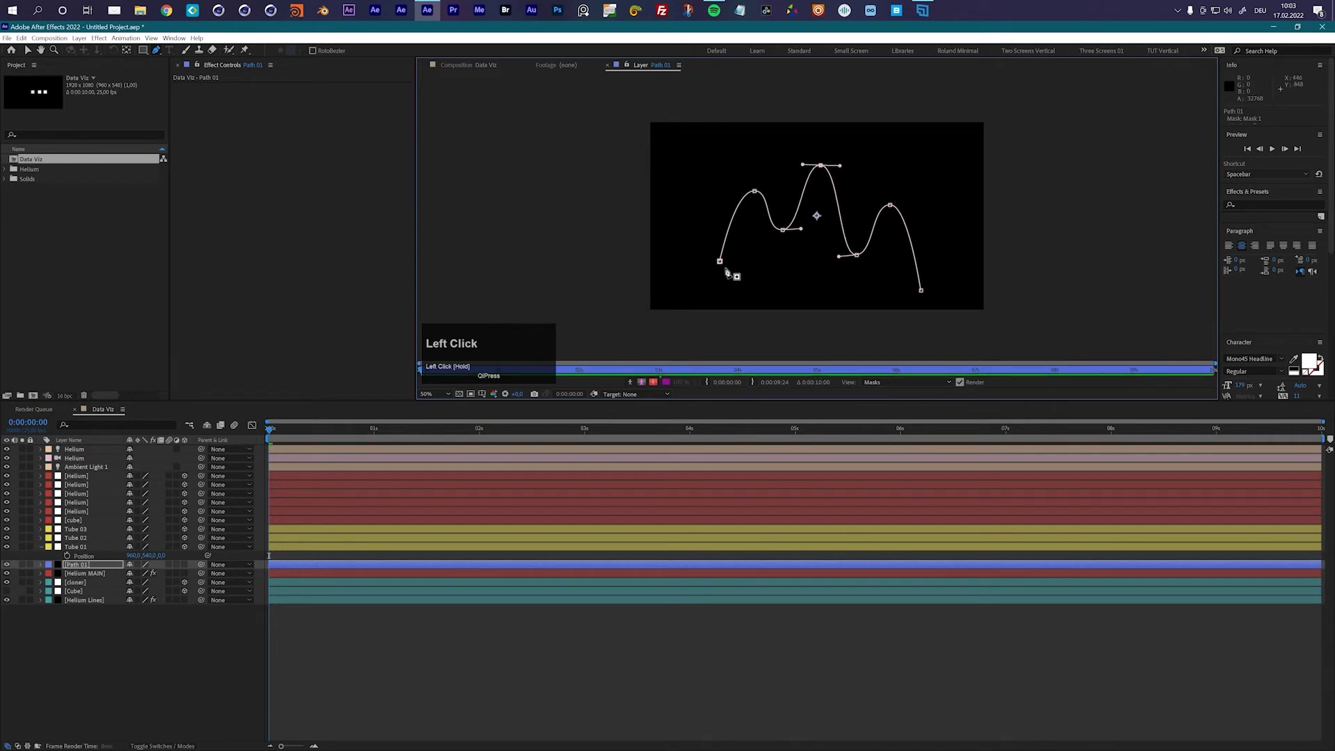
left_click_drag(720, 263, 709, 302)
left_click(298, 682)
left_click(465, 65)
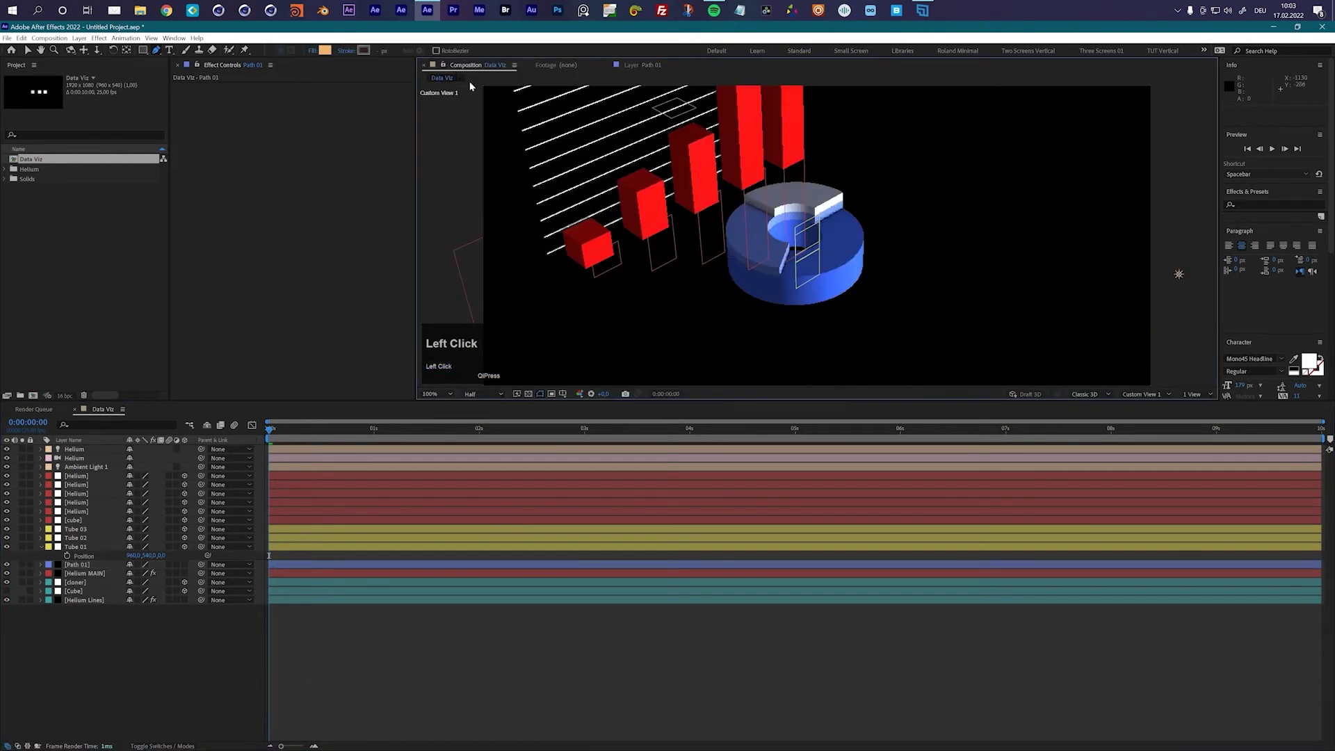
Add the Spline 01 preset from the Spline category to Helium MAIN after the Tube 3 effect
left_click(85, 572)
scroll(292, 292, "down", 8)
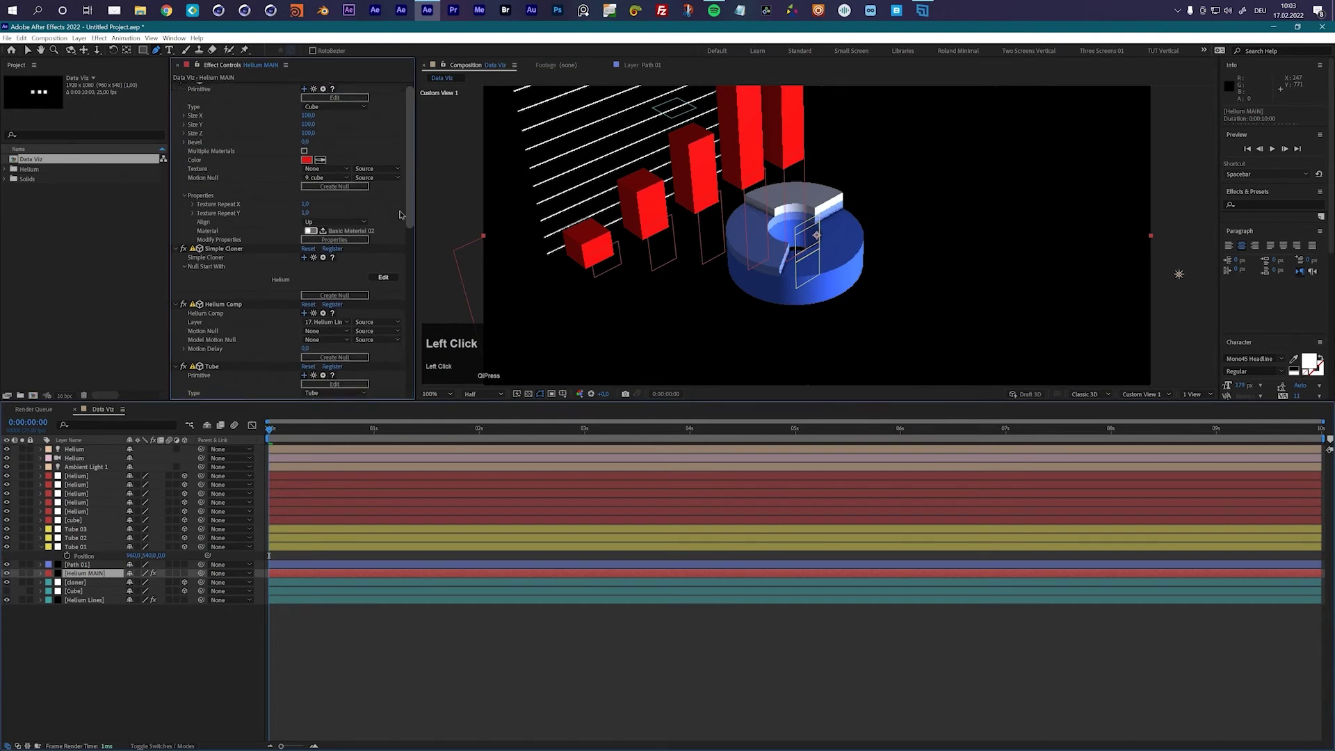
left_click(309, 280)
left_click(303, 278)
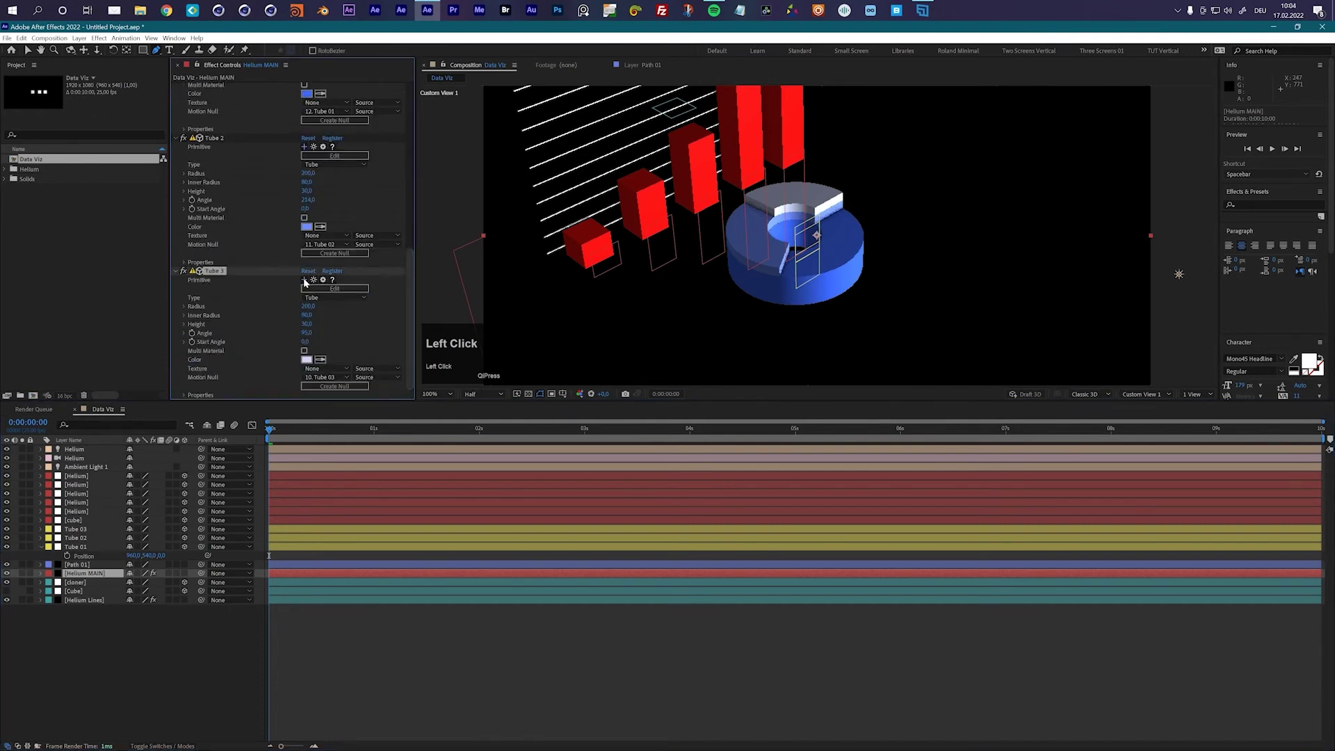
left_click(670, 397)
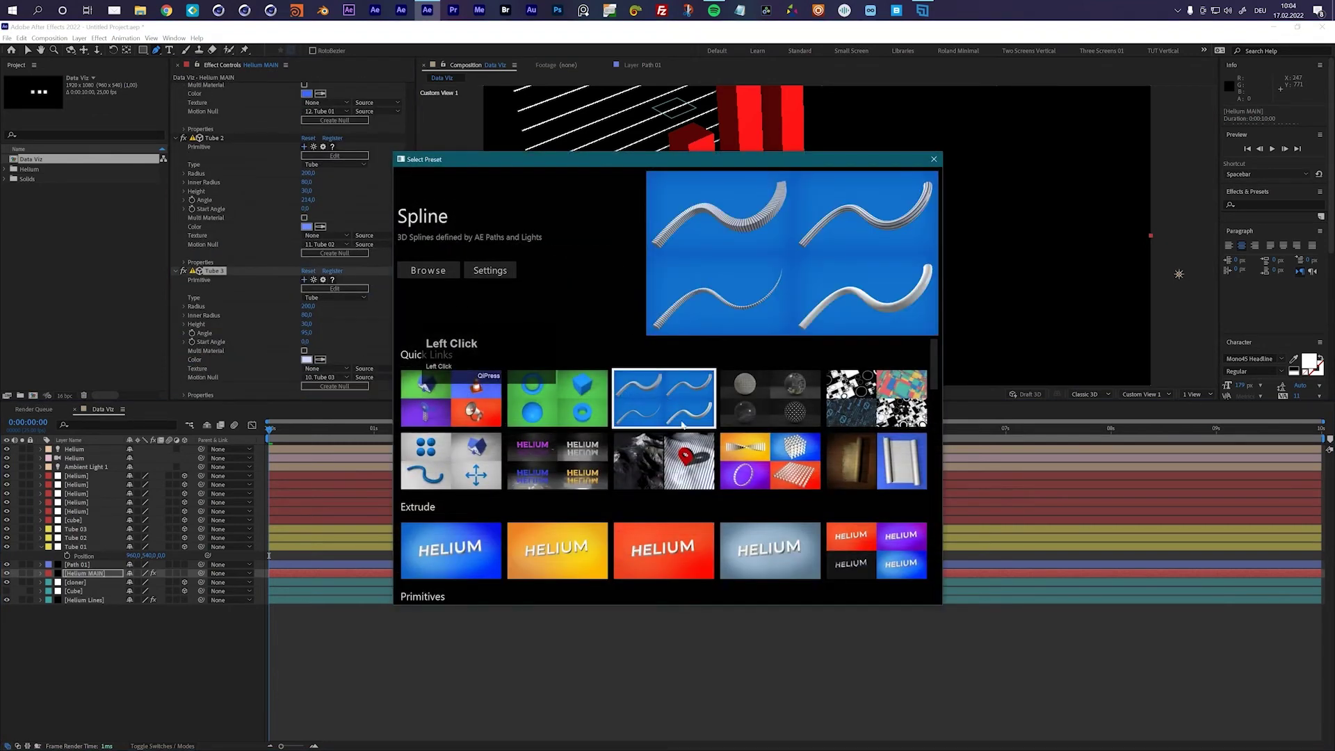
left_click(439, 271)
left_click_drag(651, 170, 788, 143)
left_click(628, 342)
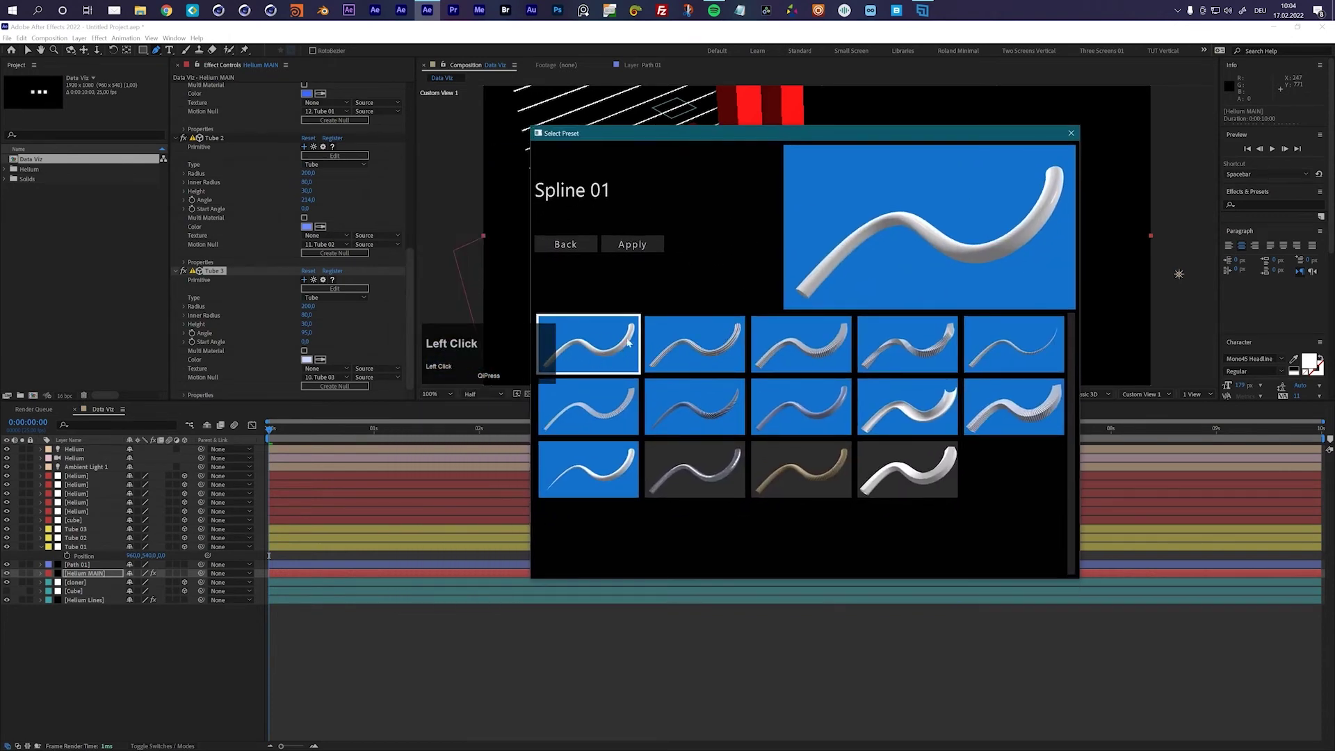
left_click(630, 243)
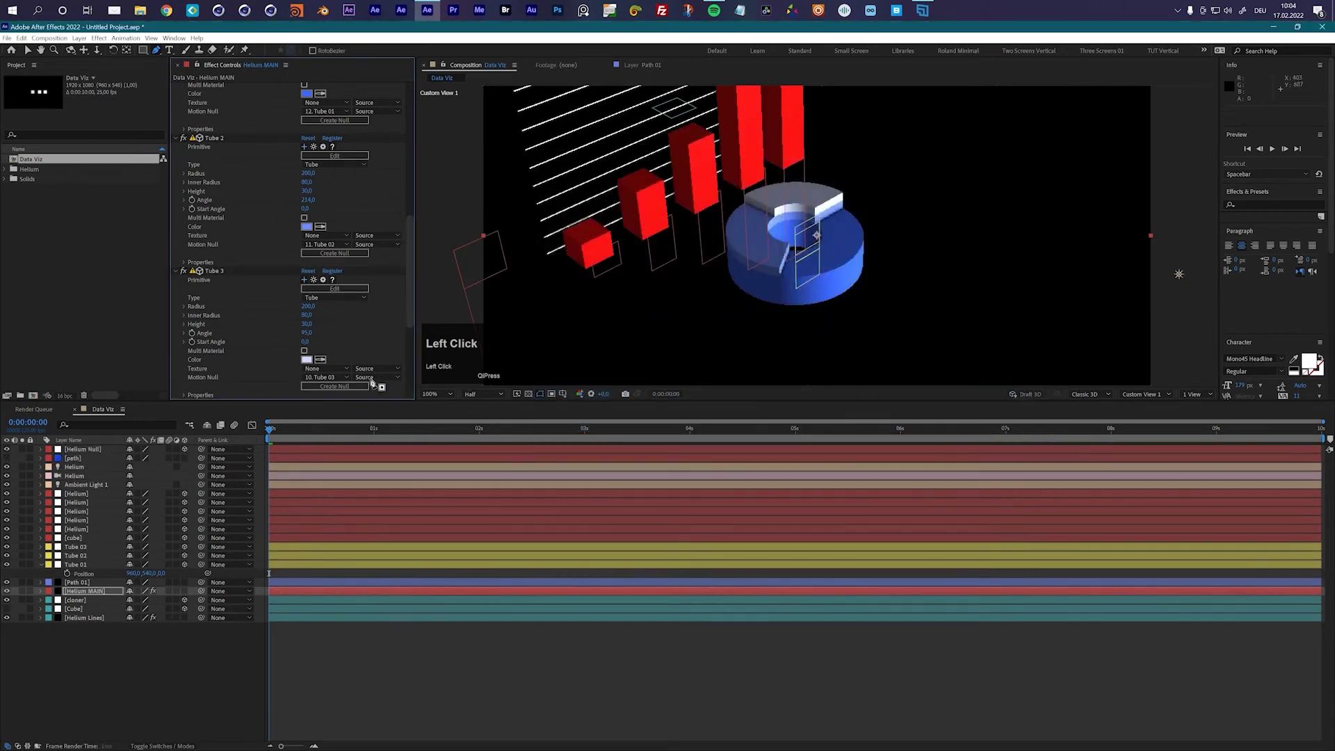
Delete the preset's default path layer from the composition
left_click_drag(410, 288, 410, 351)
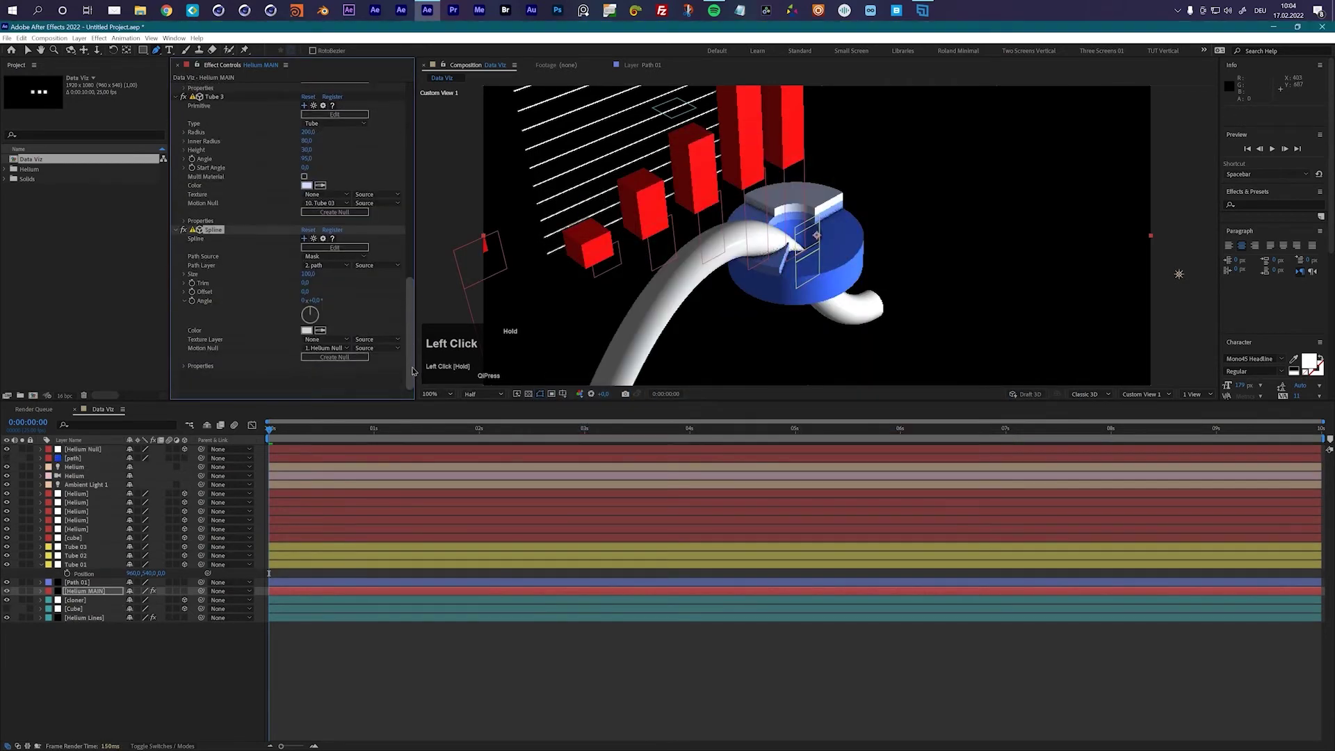
scroll(852, 247, "down", 2)
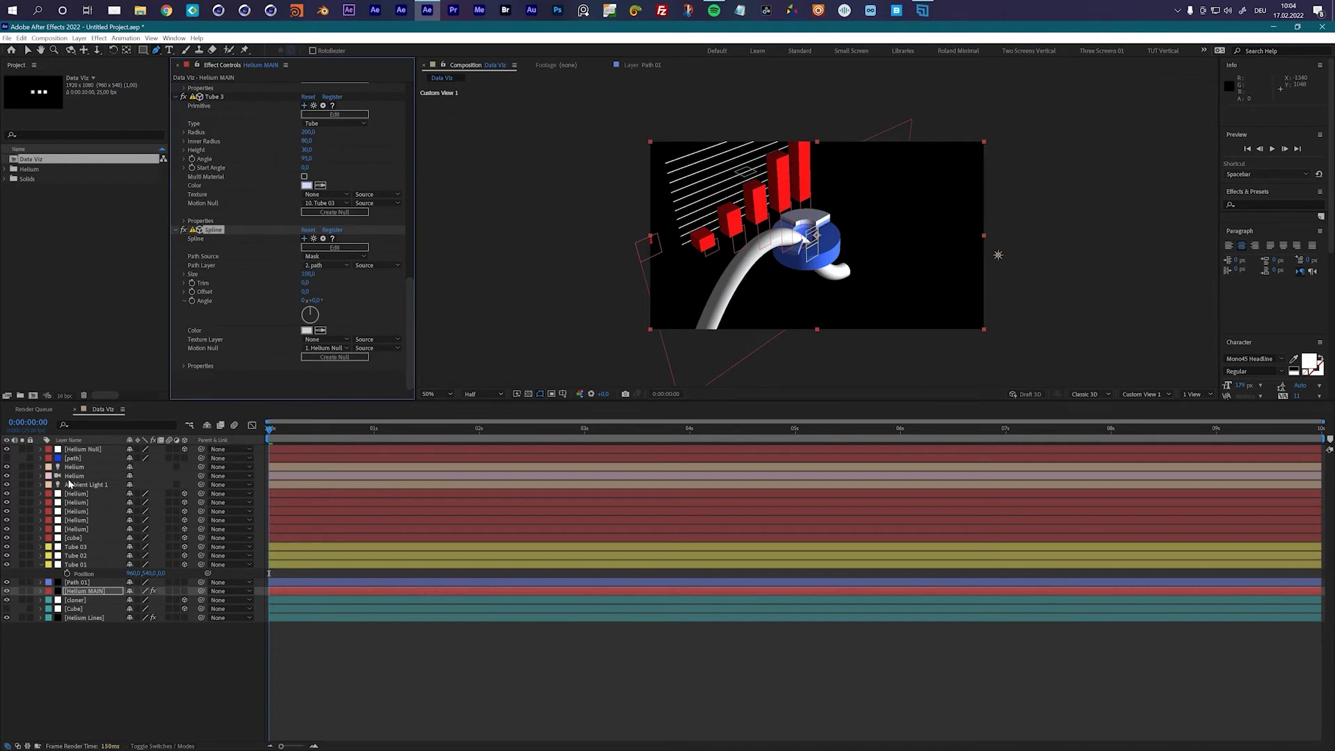
left_click(73, 459)
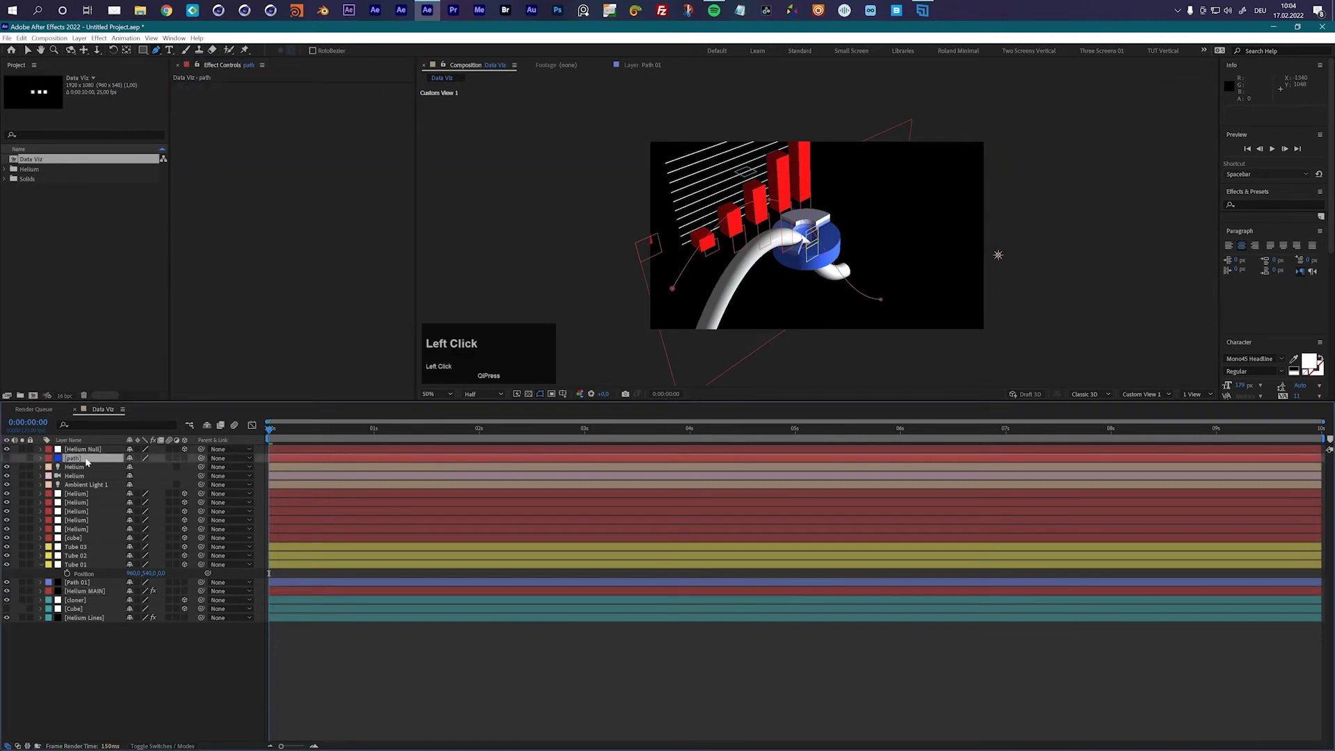
key("Delete")
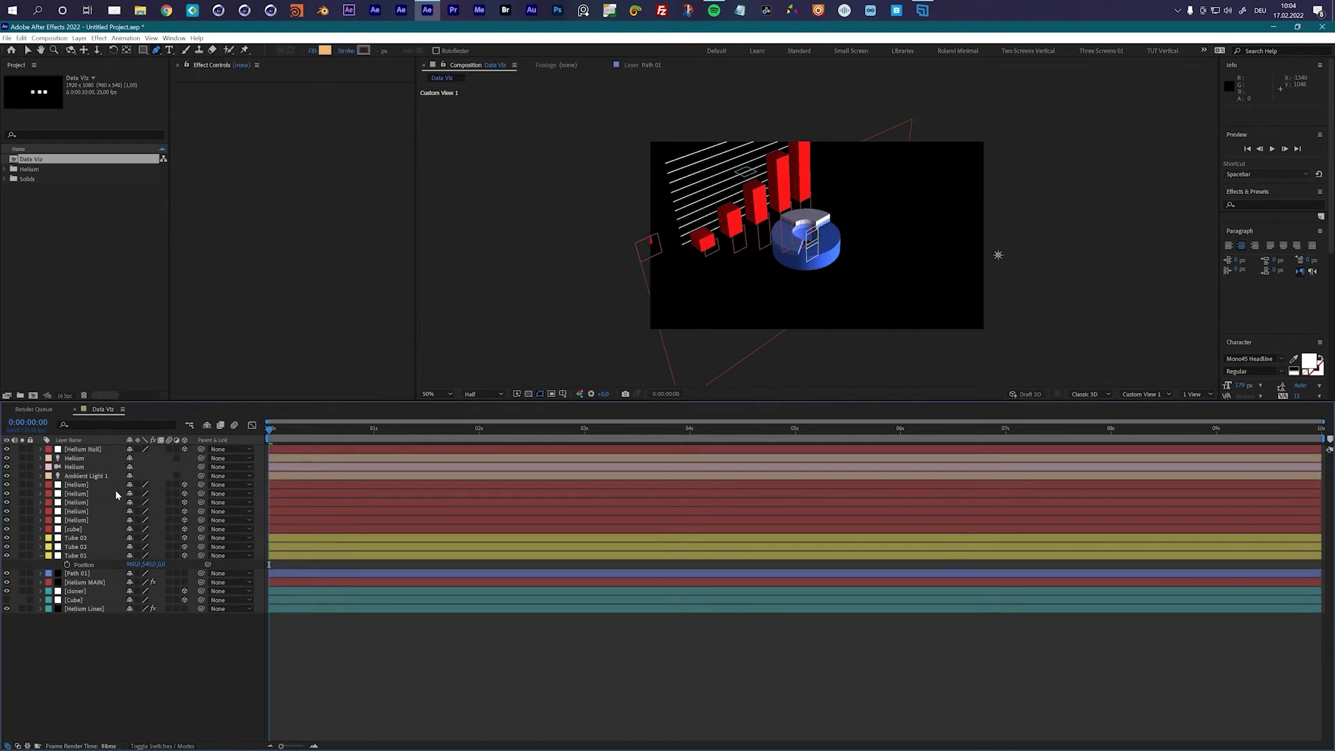
Rename the new Helium Null to Spline 01, move it directly above Path 01 and give it a Blue label
left_click(90, 450)
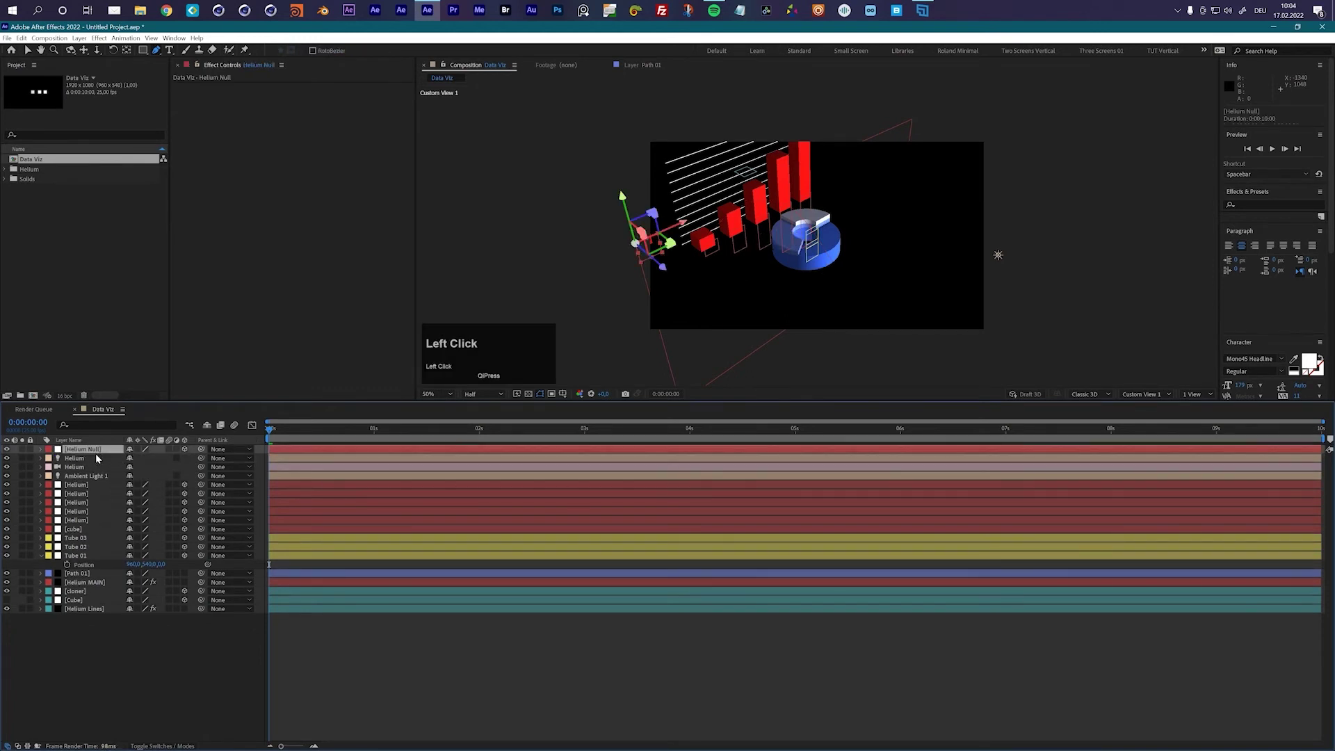
key("Return")
type("Spline 01")
left_click_drag(94, 450, 106, 576)
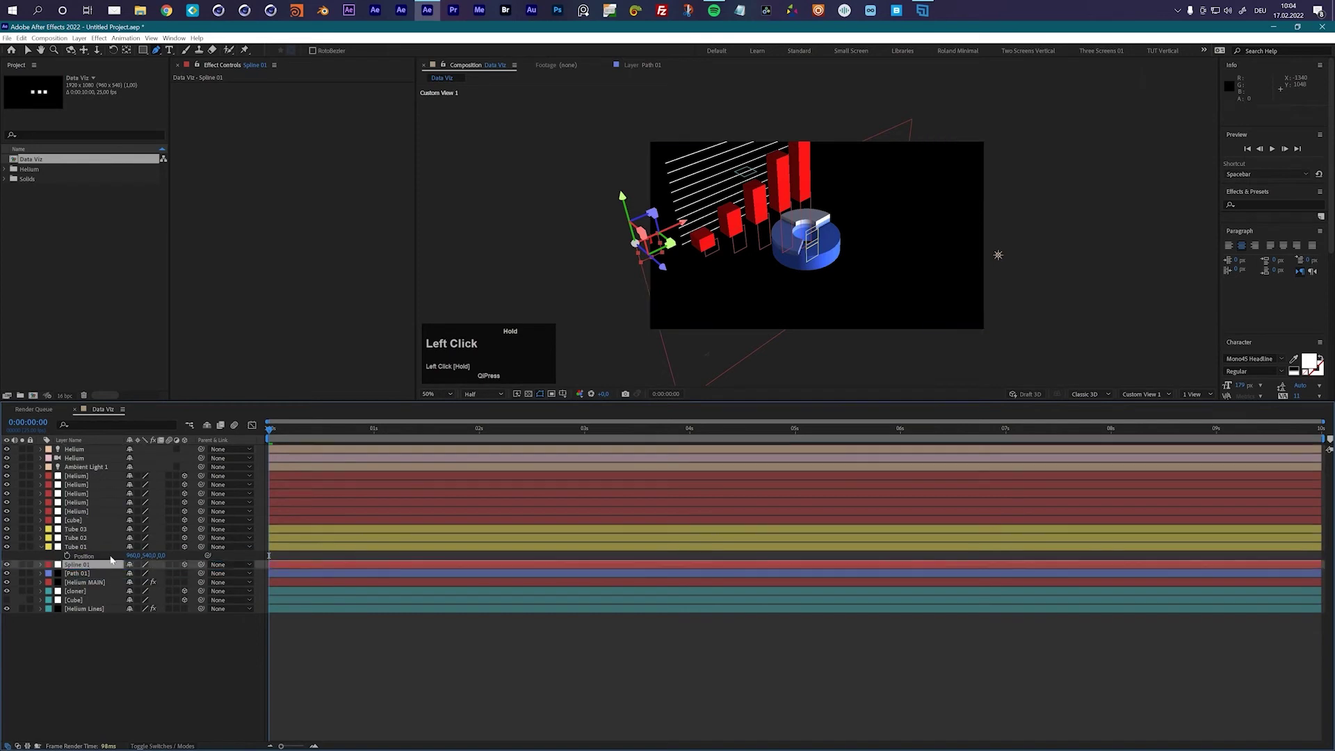
left_click(48, 567)
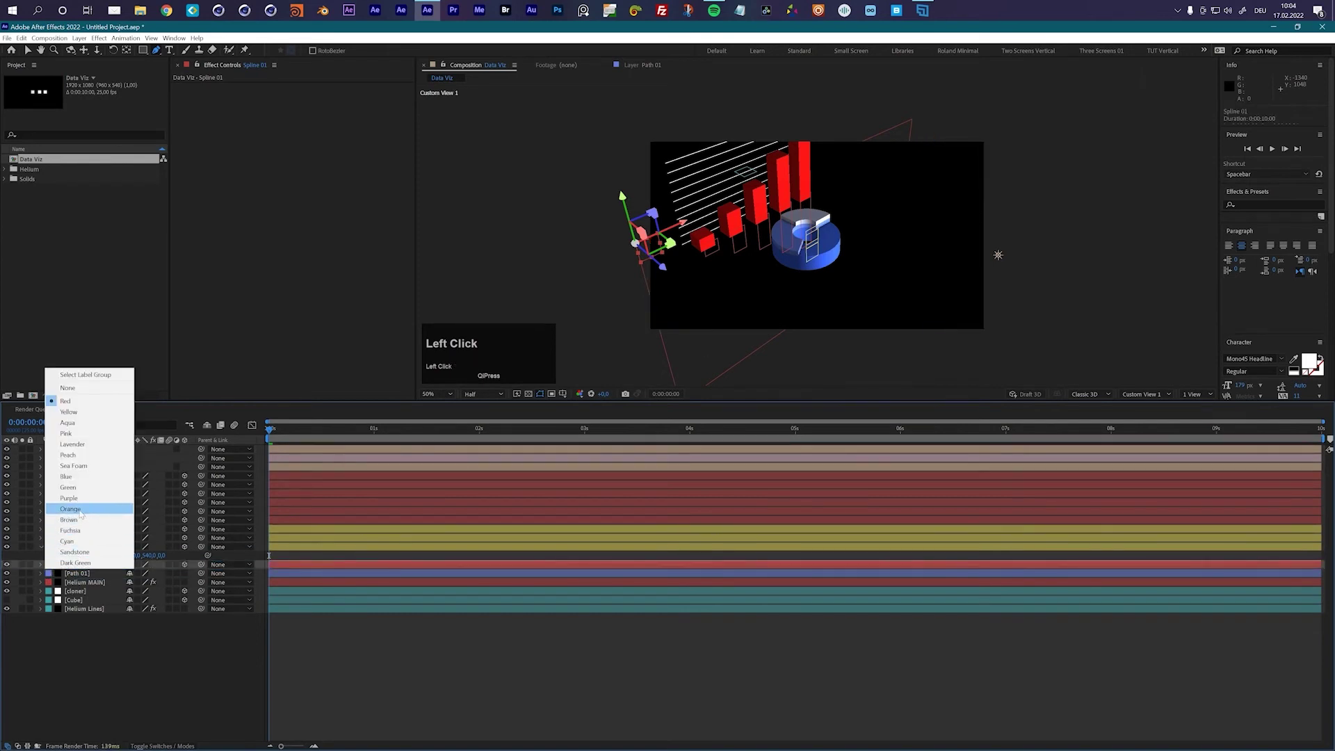
left_click(69, 477)
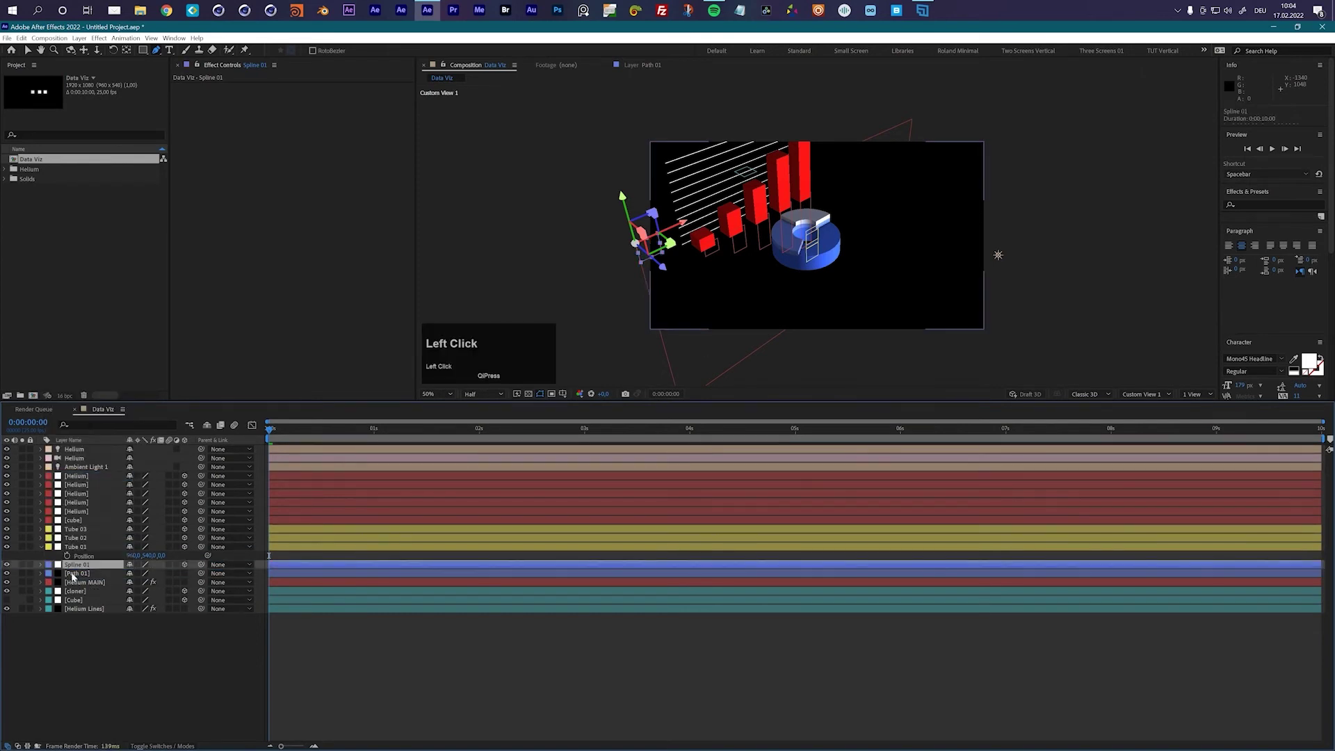
Set the Path Layer of the Spline effect on Helium MAIN to Path 01
left_click(85, 582)
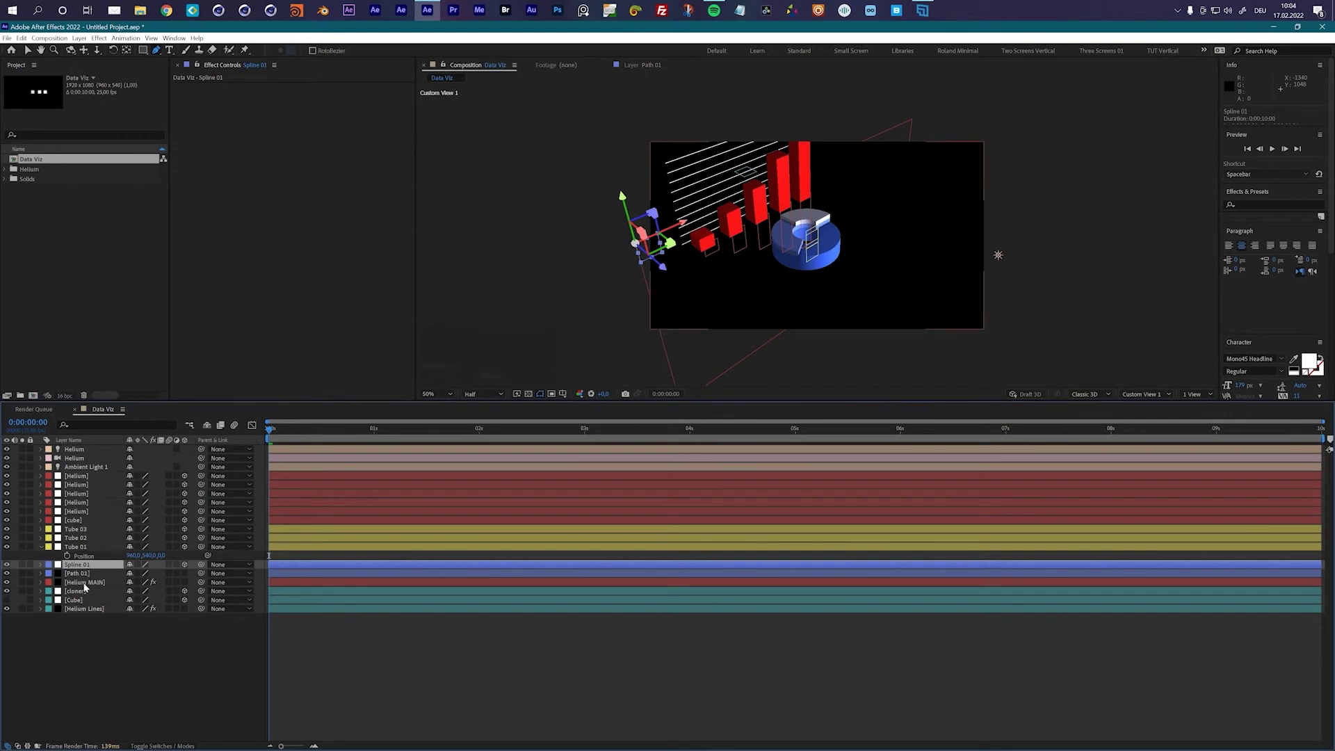
left_click_drag(407, 211, 409, 396)
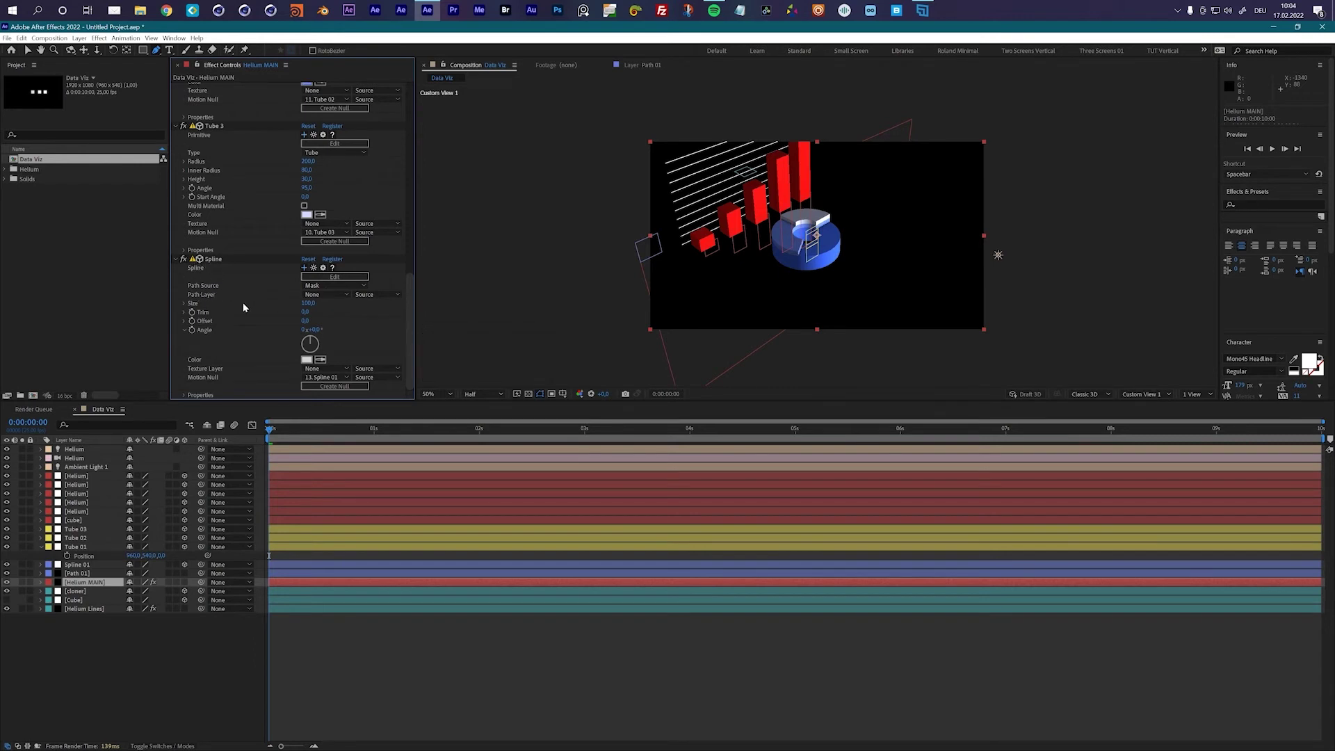
left_click(326, 296)
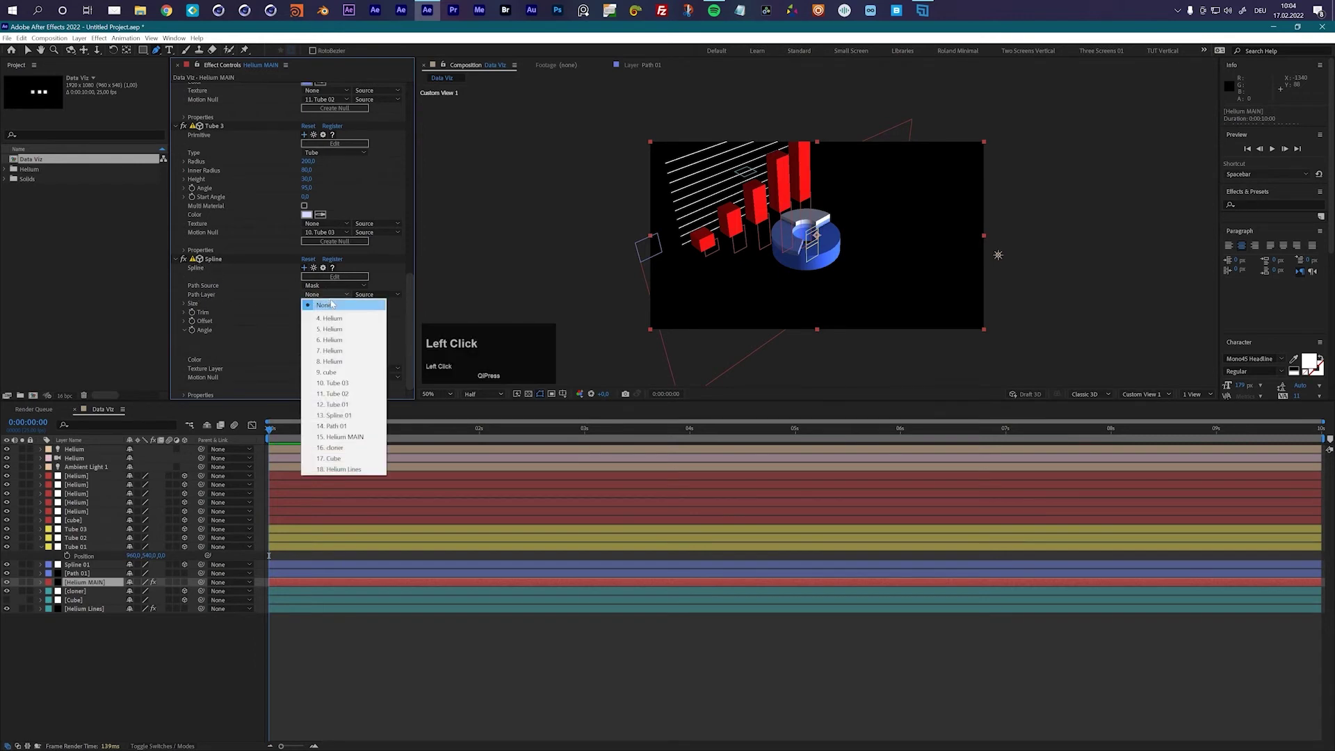
left_click(334, 425)
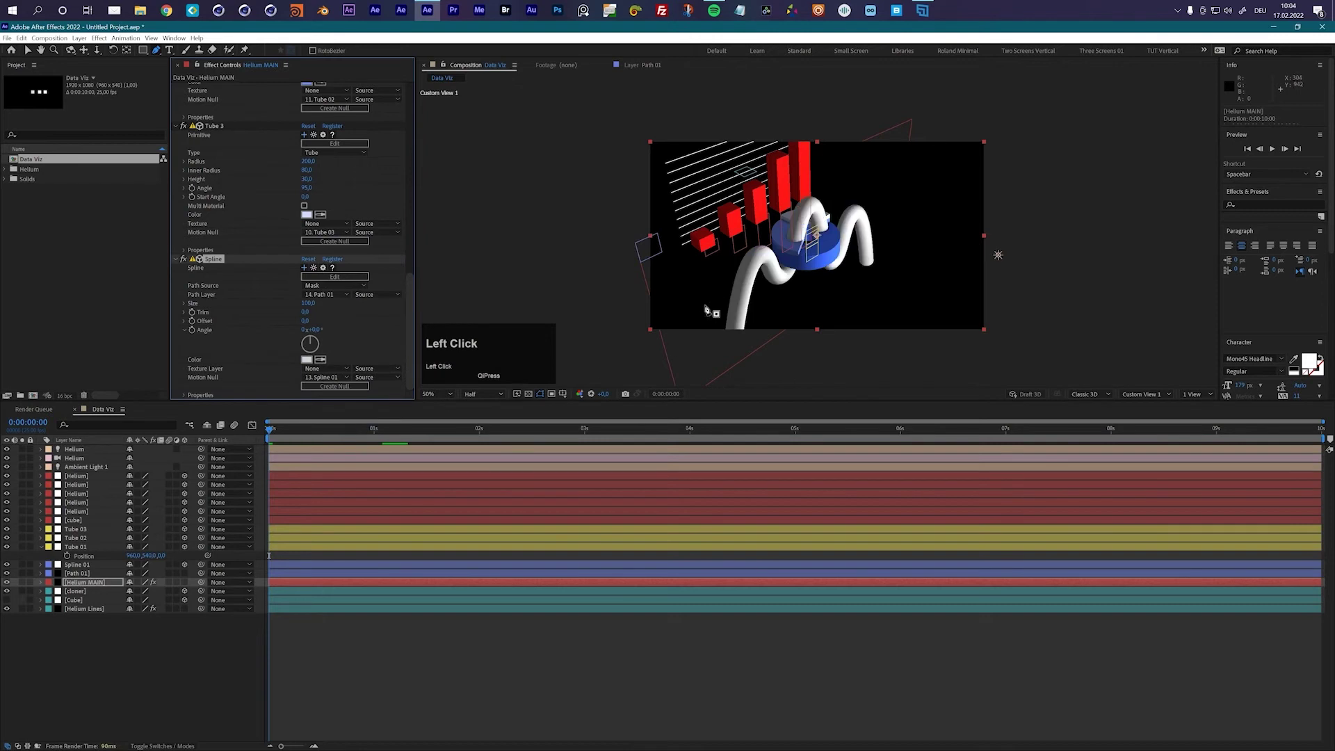
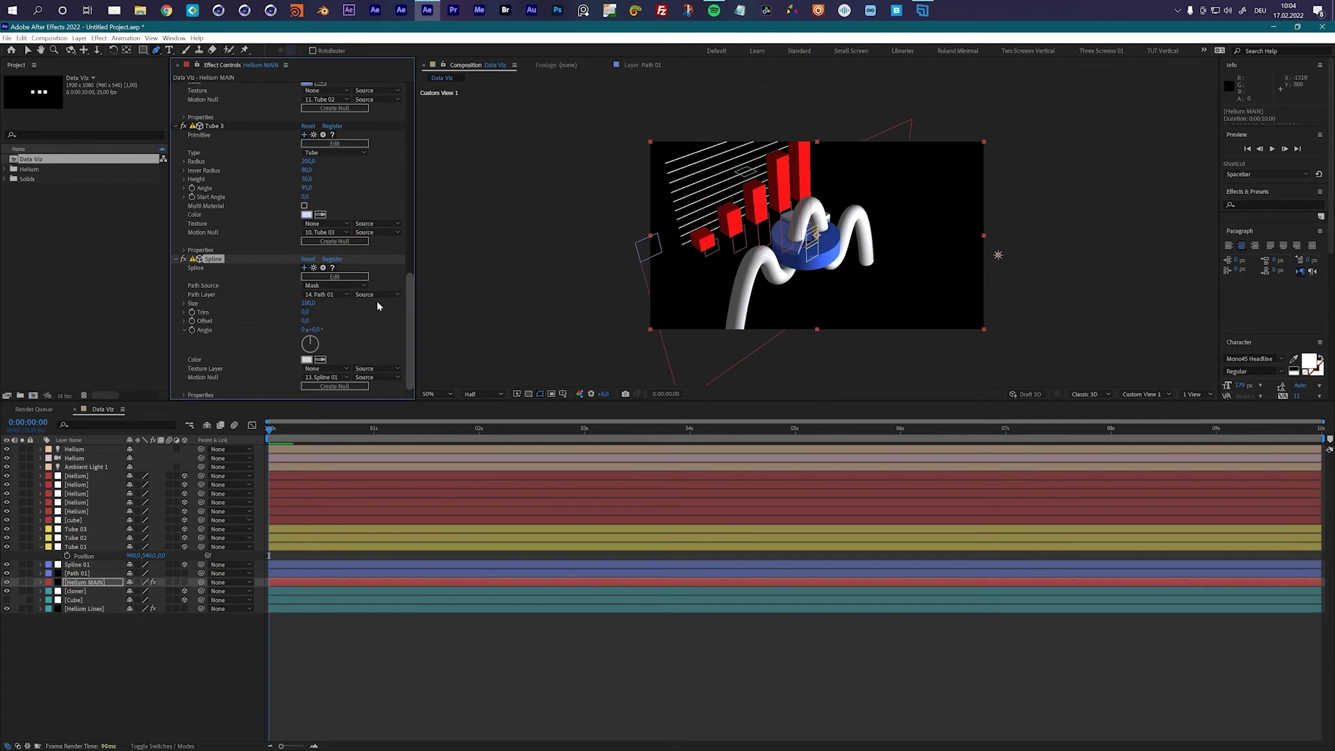
Reduce the Size of the Spline effect to 10
left_click(308, 304)
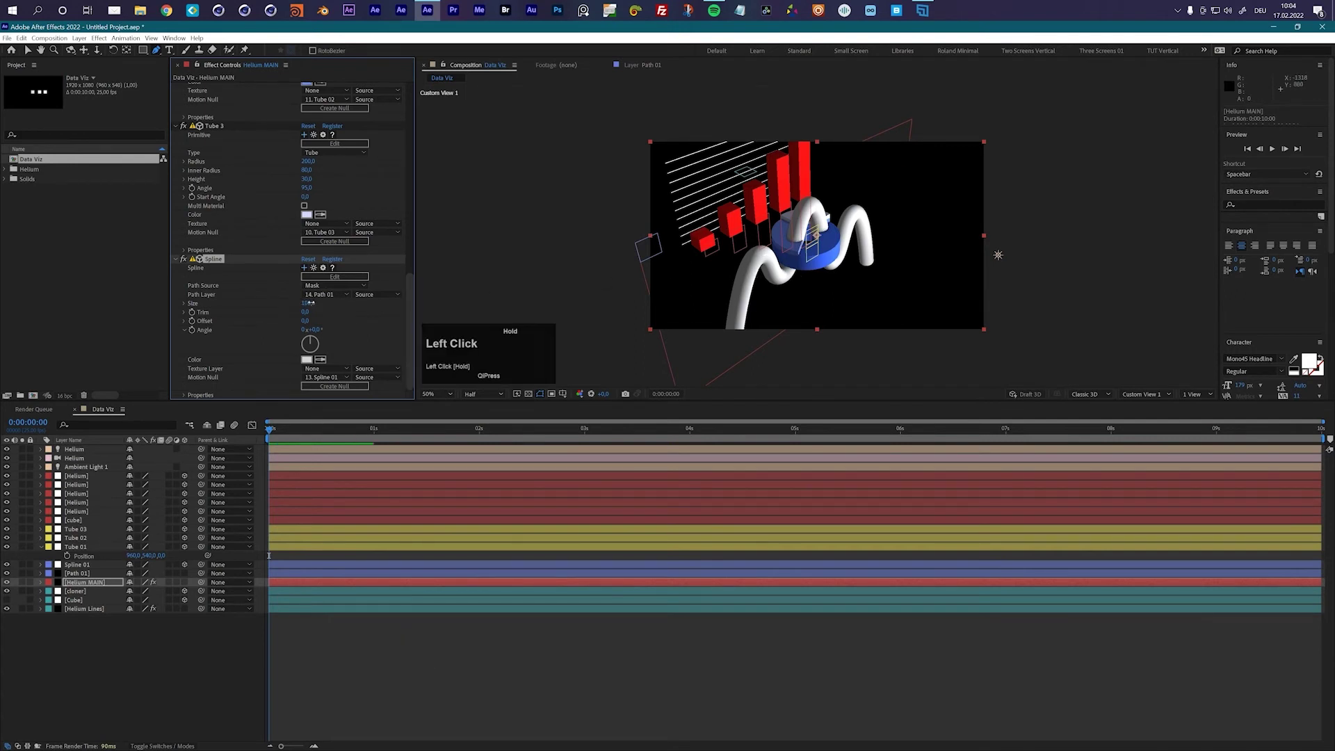
type("2")
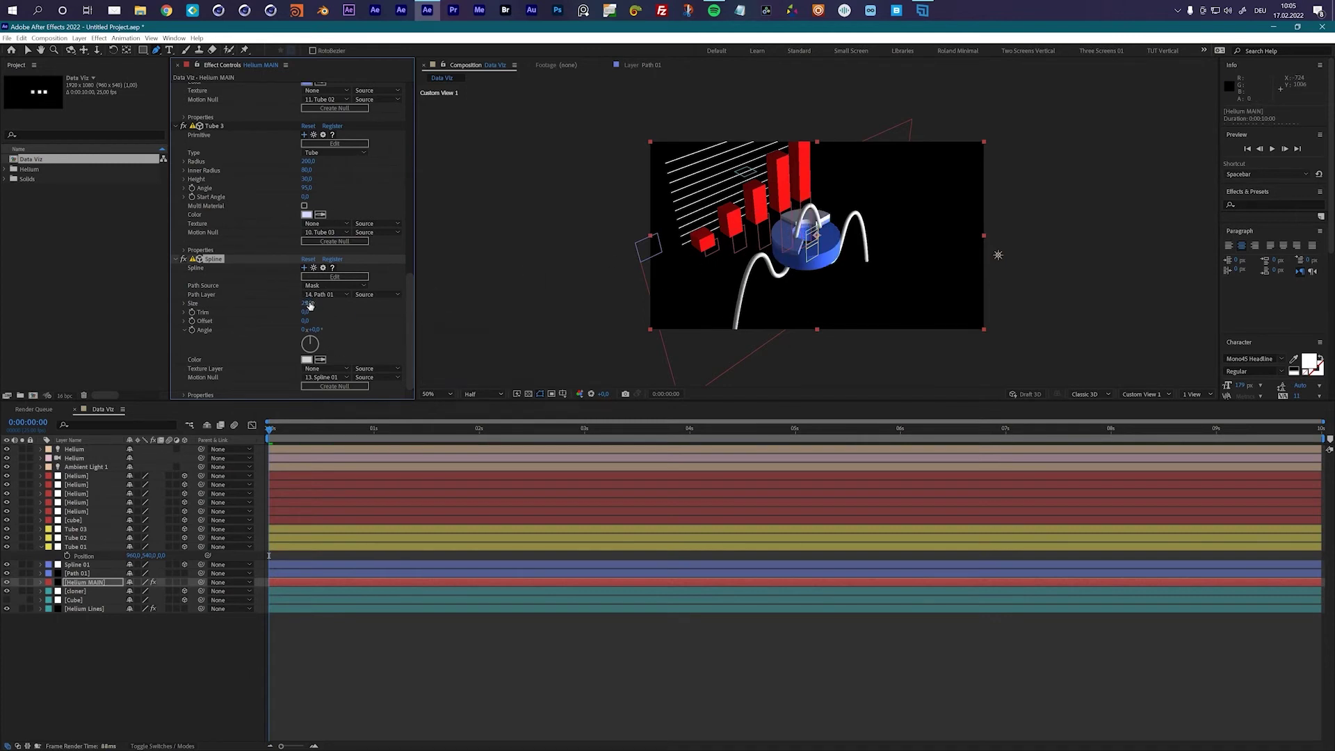
left_click(309, 304)
type("10")
key("Return")
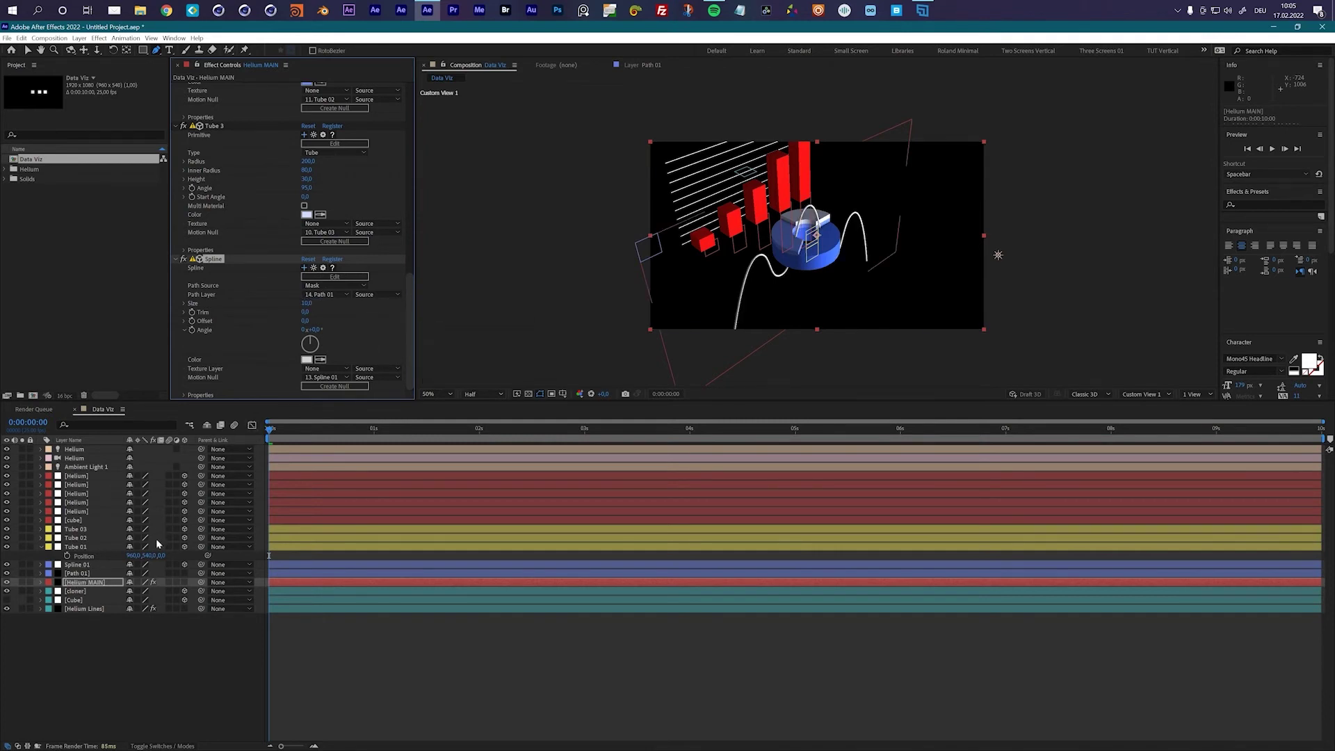
Rotate the Spline 01 null a quarter turn about its vertical axis and move it to the side of the ring chart
left_click(78, 564)
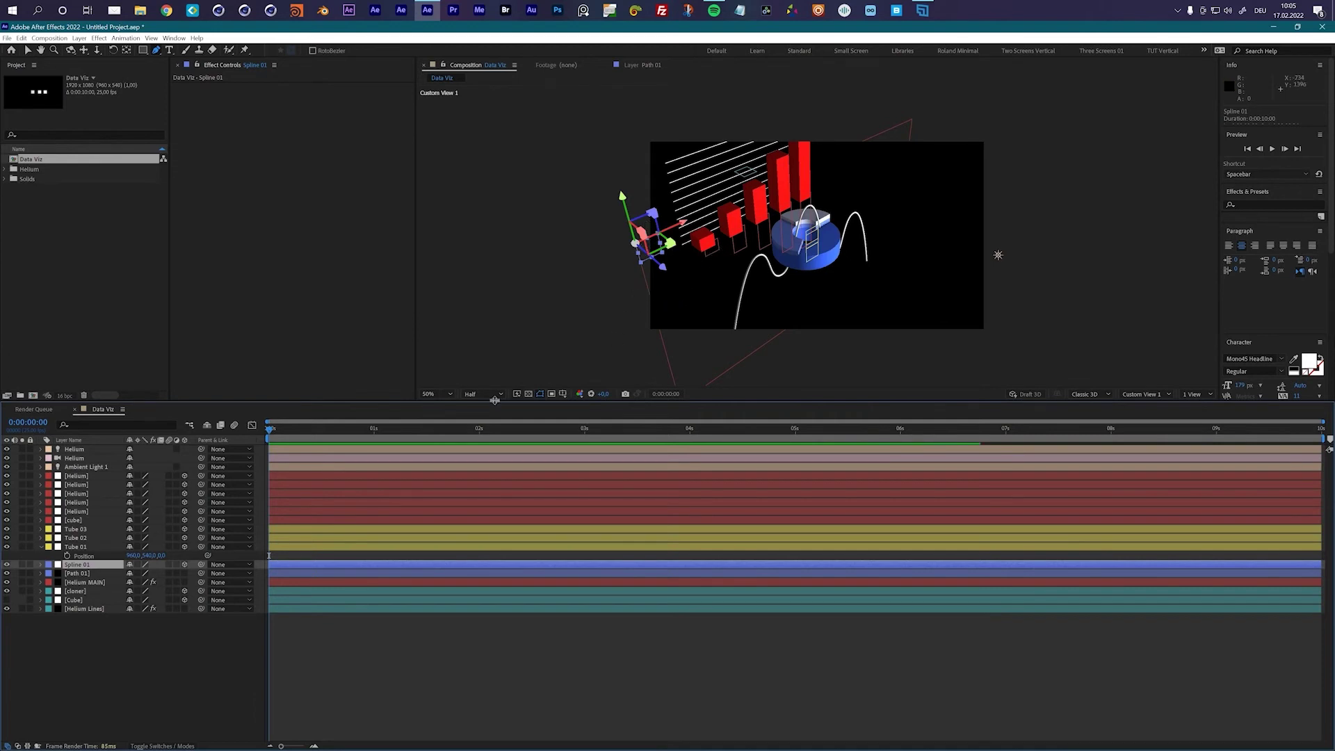
left_click(77, 573)
left_click(83, 566)
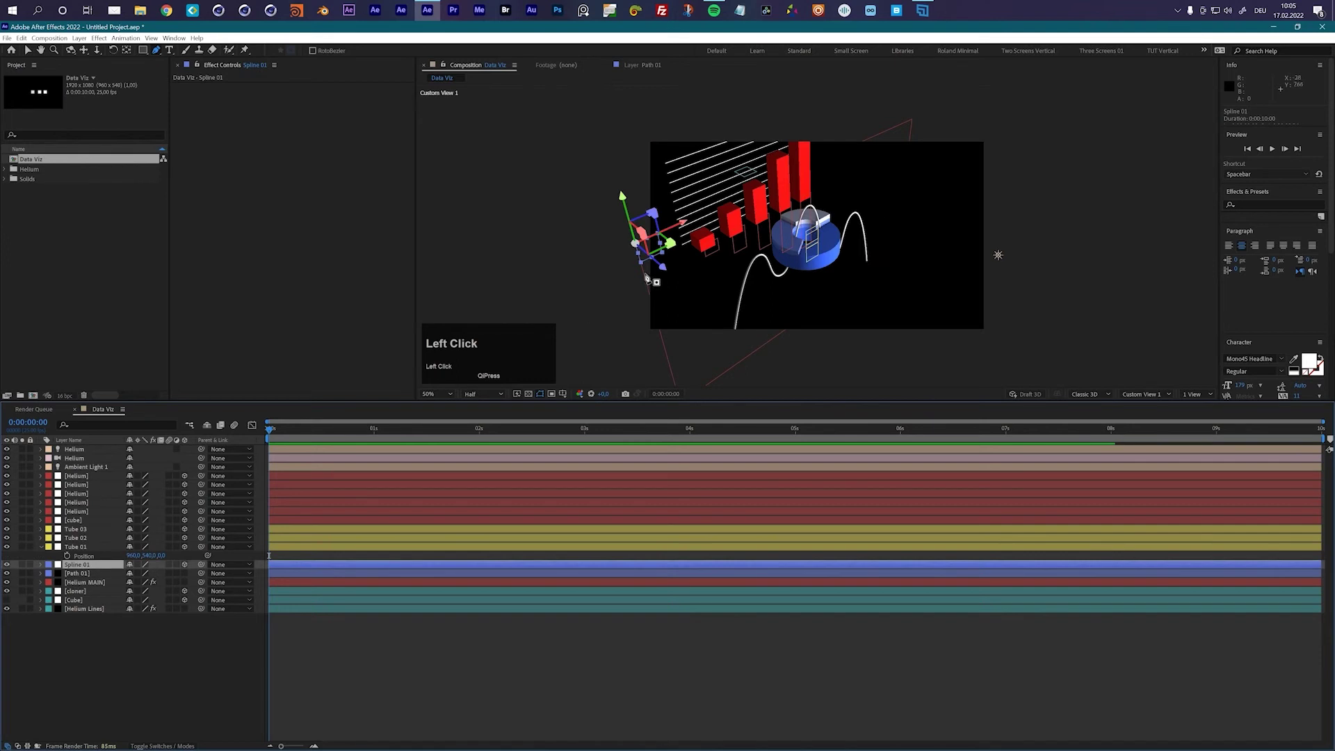
key("w")
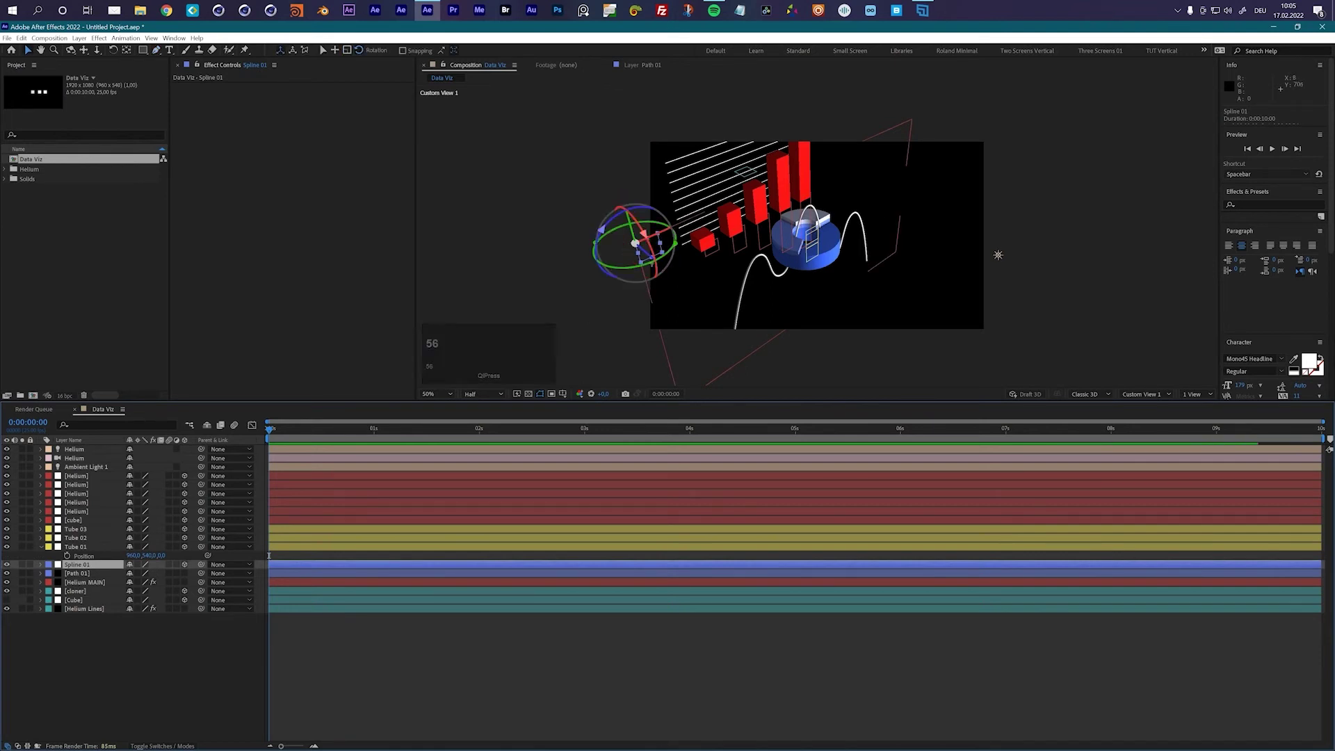
left_click_drag(643, 272, 803, 135)
key("4")
Switch the composition viewer to a 2 Views layout showing the Top and Active Camera views
left_click(1196, 393)
left_click(1202, 417)
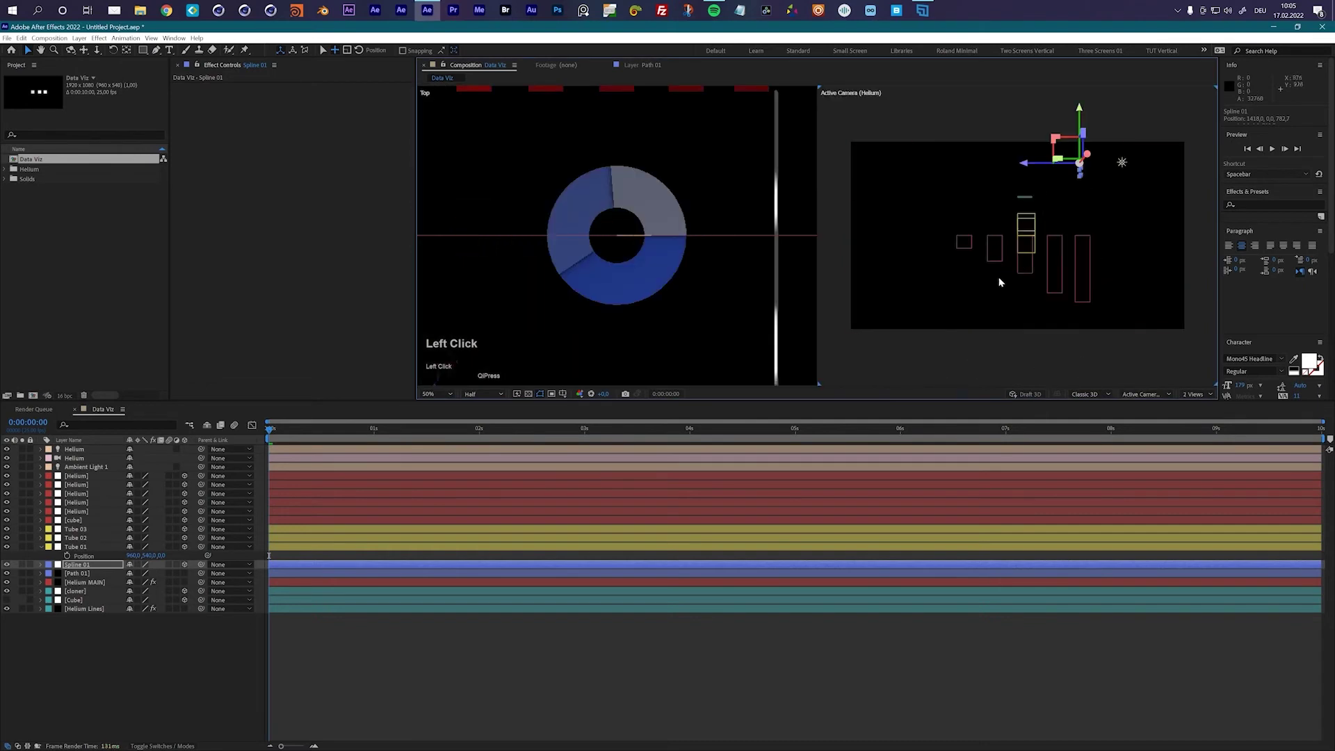
scroll(1036, 247, "up", 1)
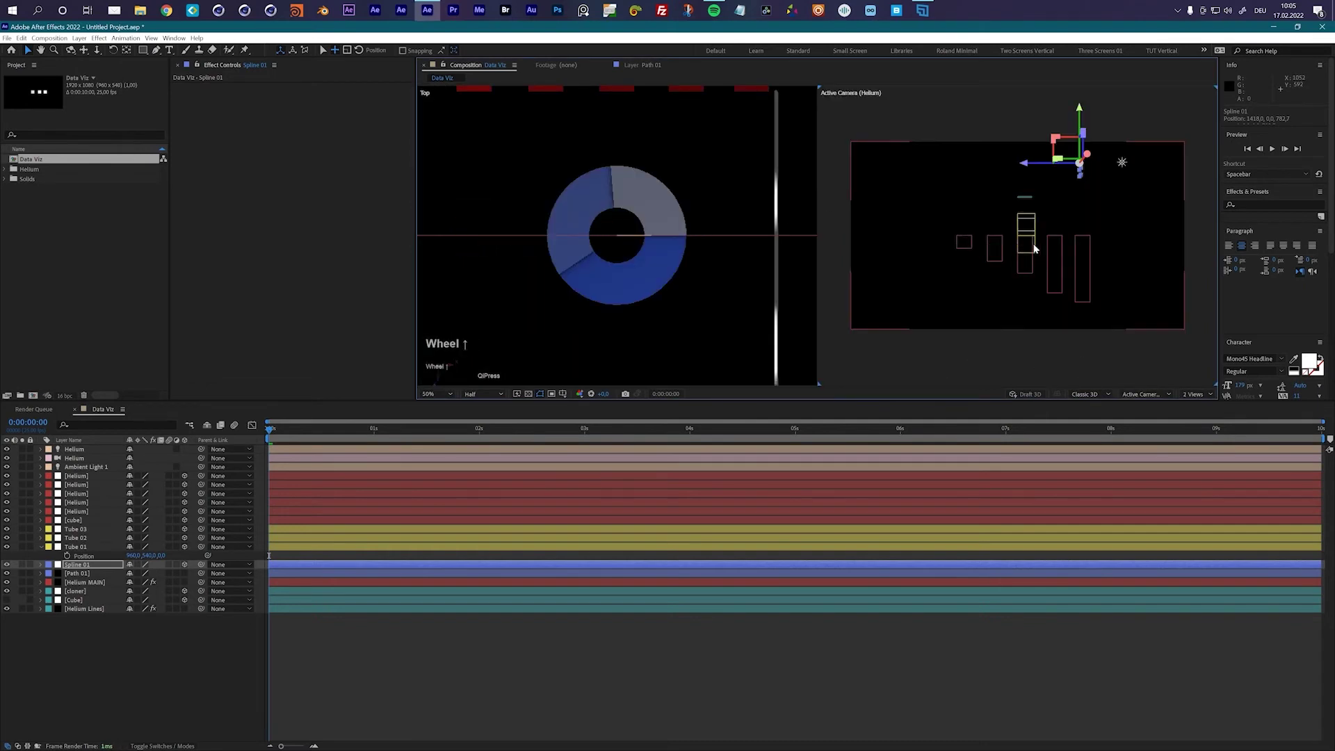
Lower the Spline 01 null and hide the Path 01 layer
left_click_drag(1079, 109, 1084, 165)
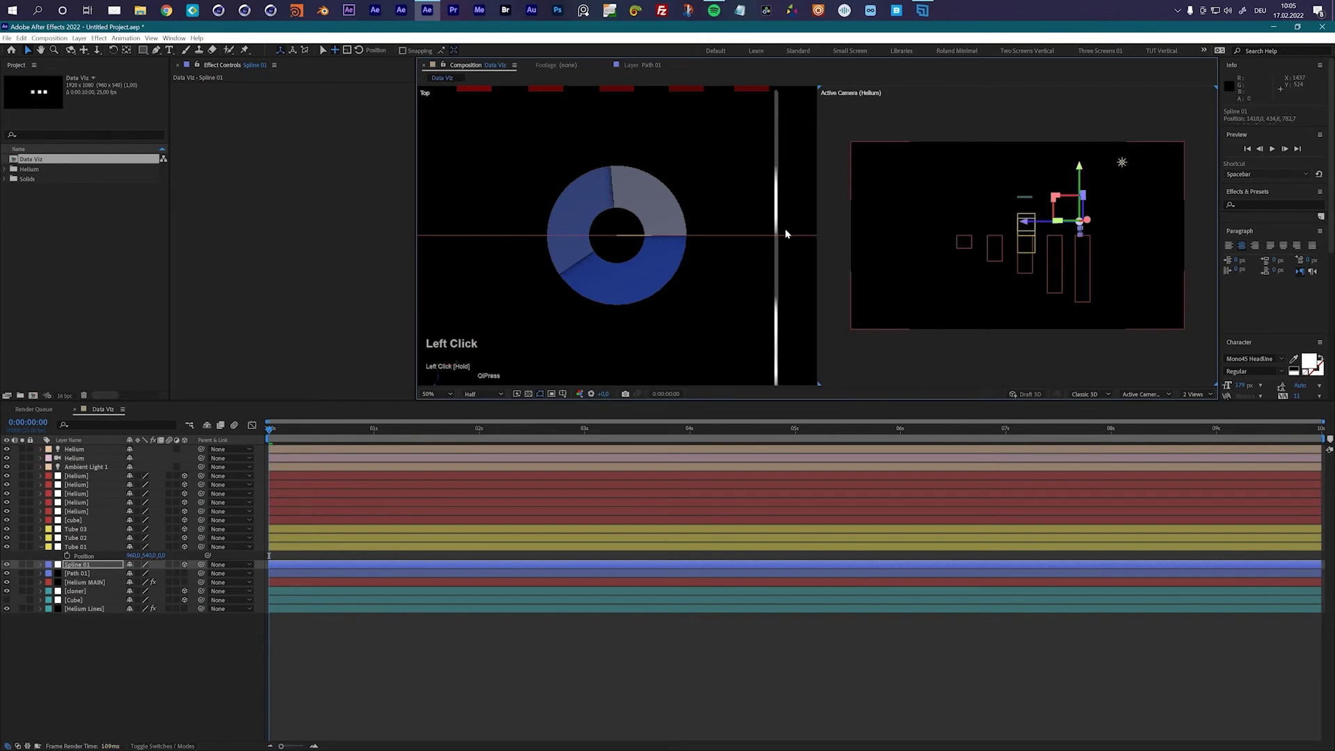
left_click(76, 573)
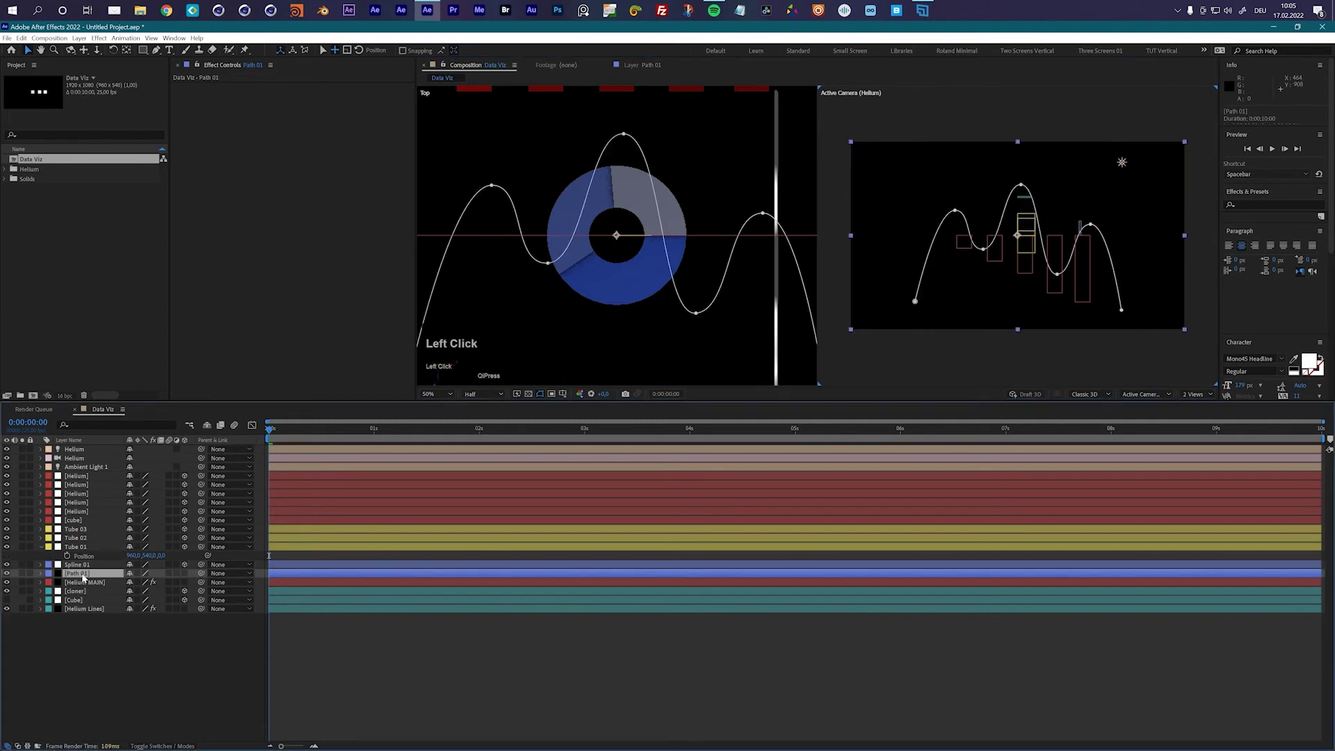
left_click(6, 580)
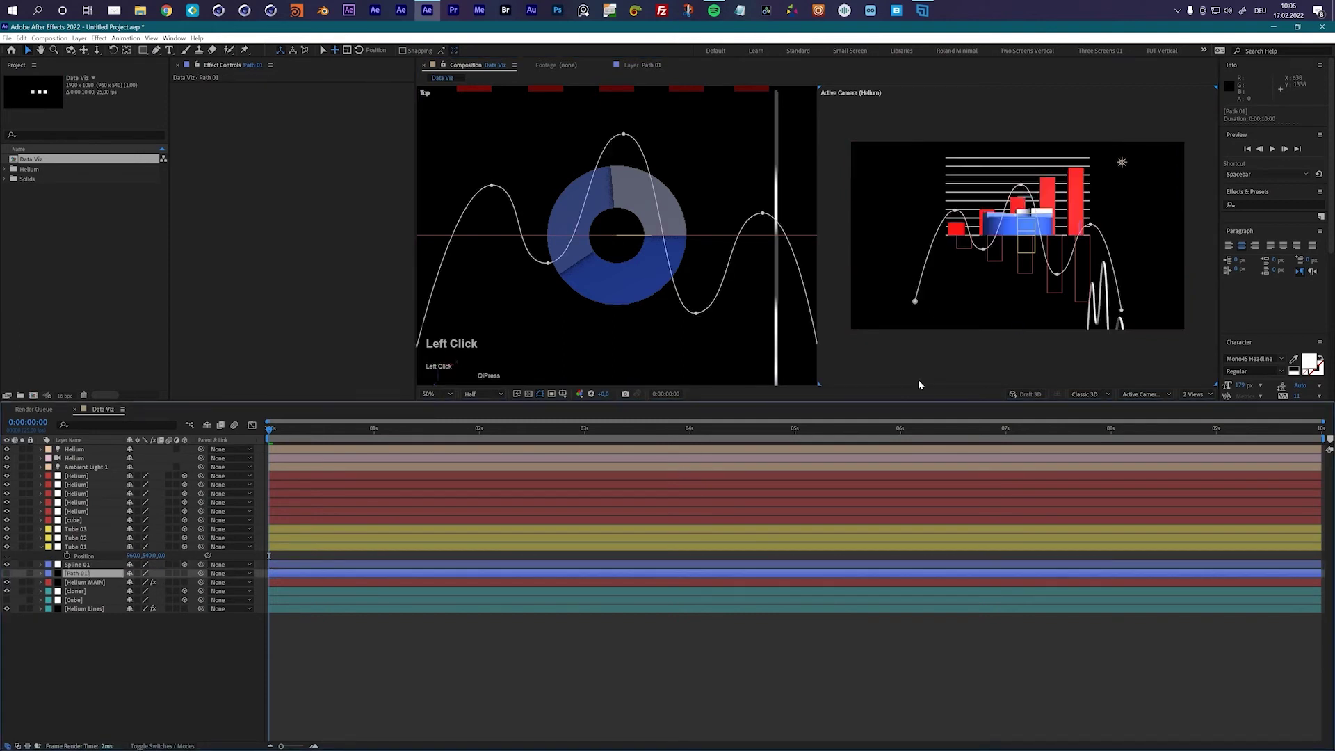
Raise the Spline 01 null and move it further out to the side, clear of the bars
left_click(73, 565)
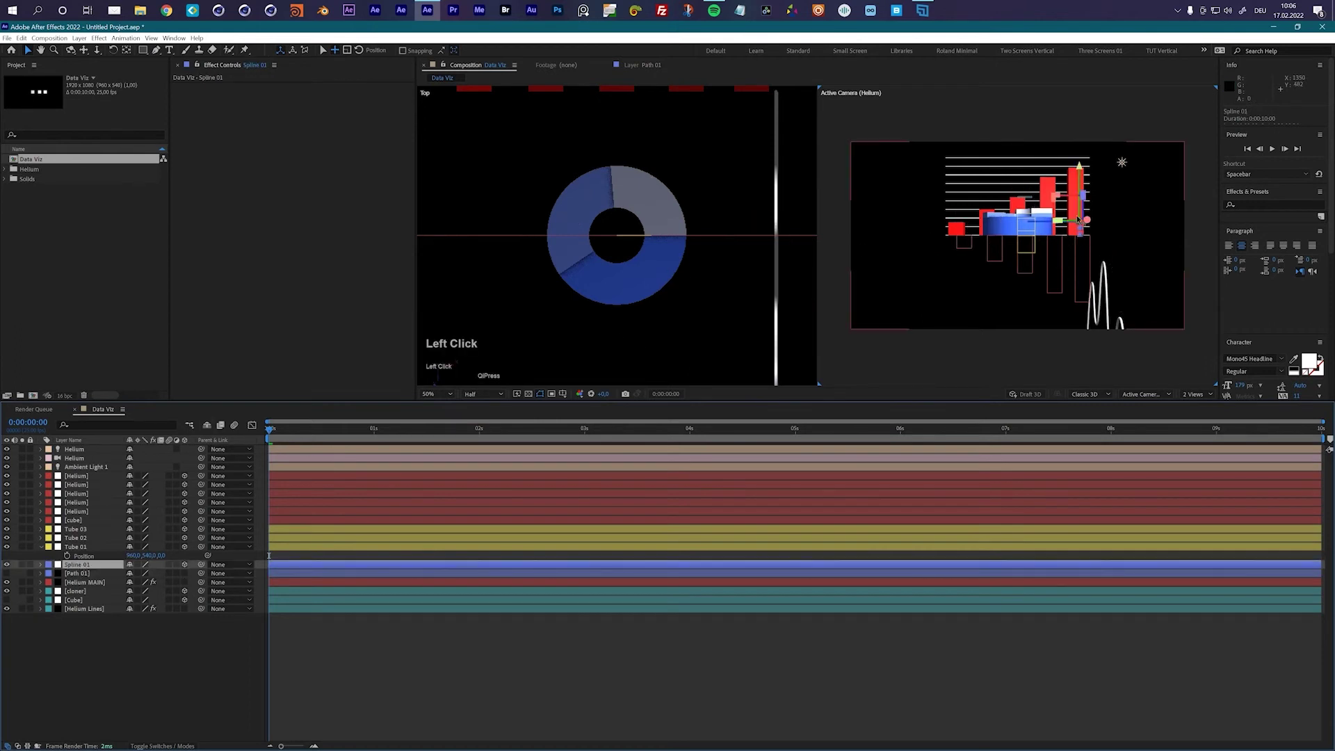
left_click_drag(1078, 169, 1071, 89)
scroll(742, 244, "down", 1)
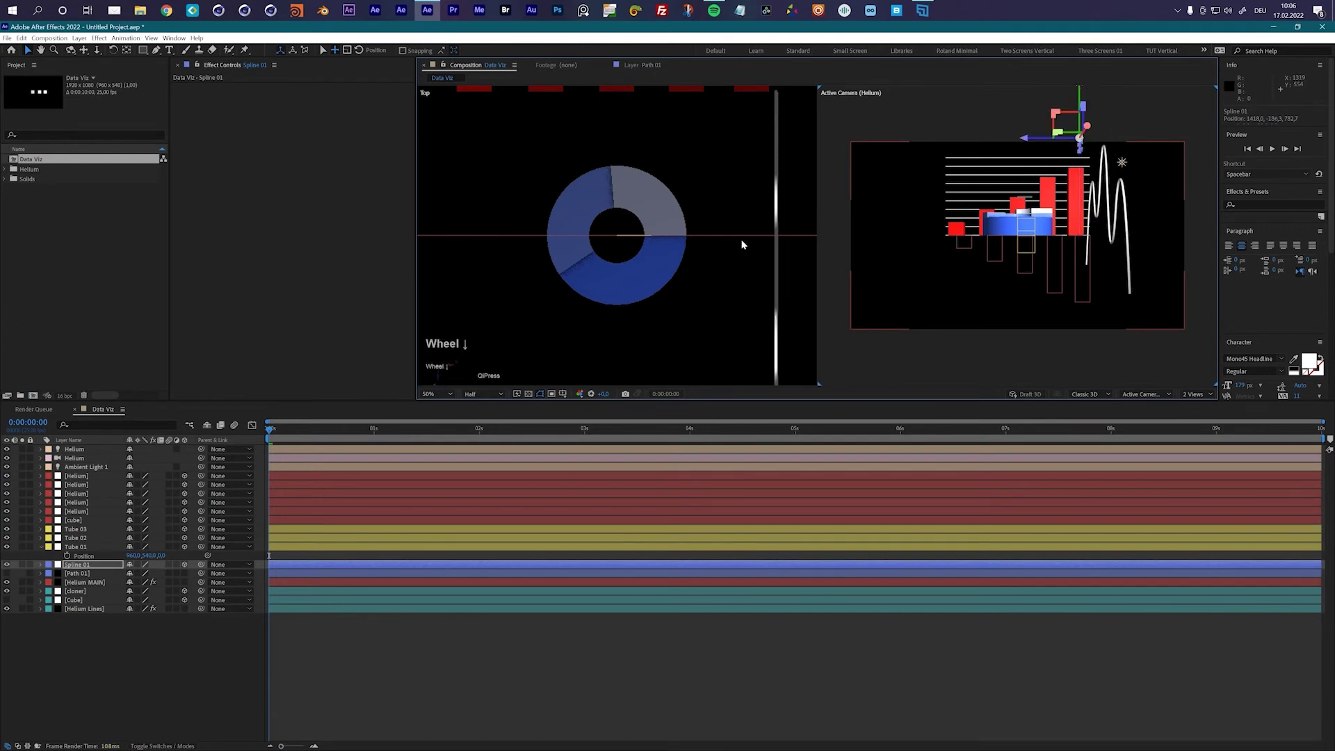
scroll(742, 245, "down", 1)
left_click_drag(643, 101, 586, 226)
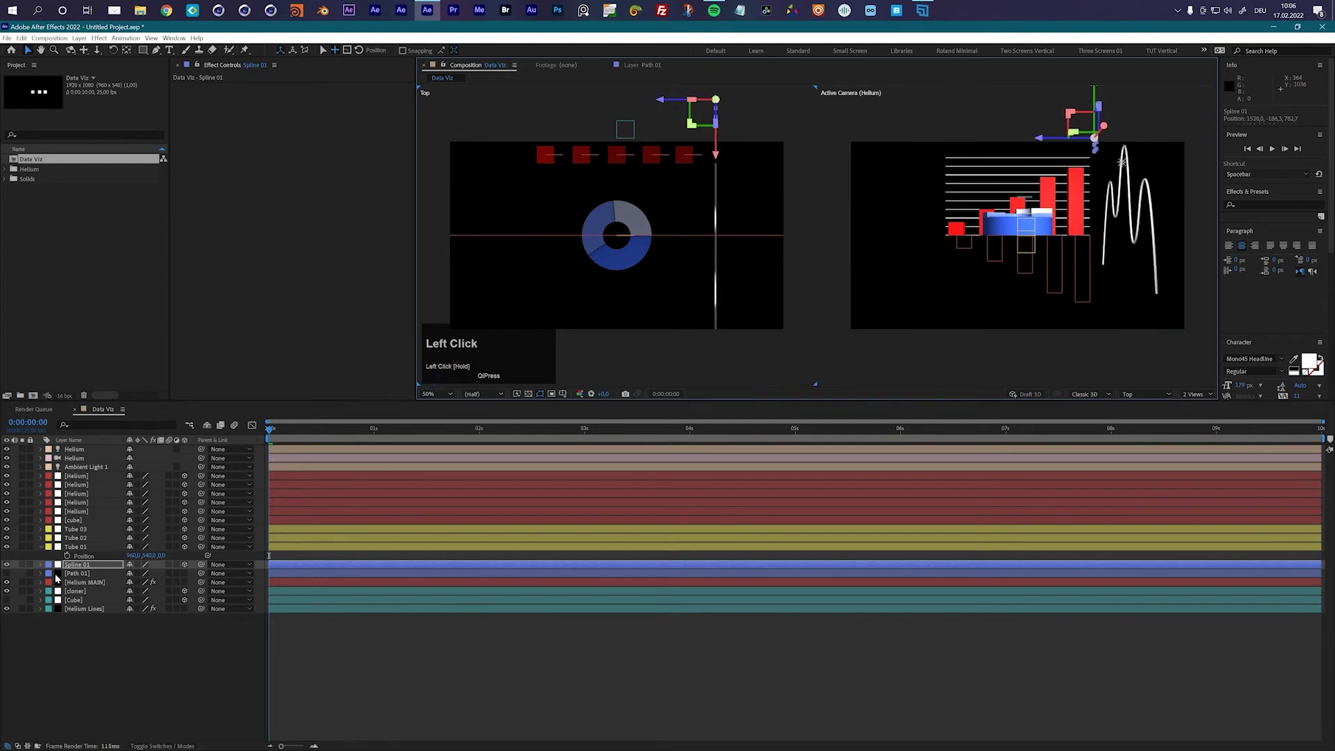
Scale the Spline 01 null to 75% and lower it slightly
left_click(73, 569)
key("s")
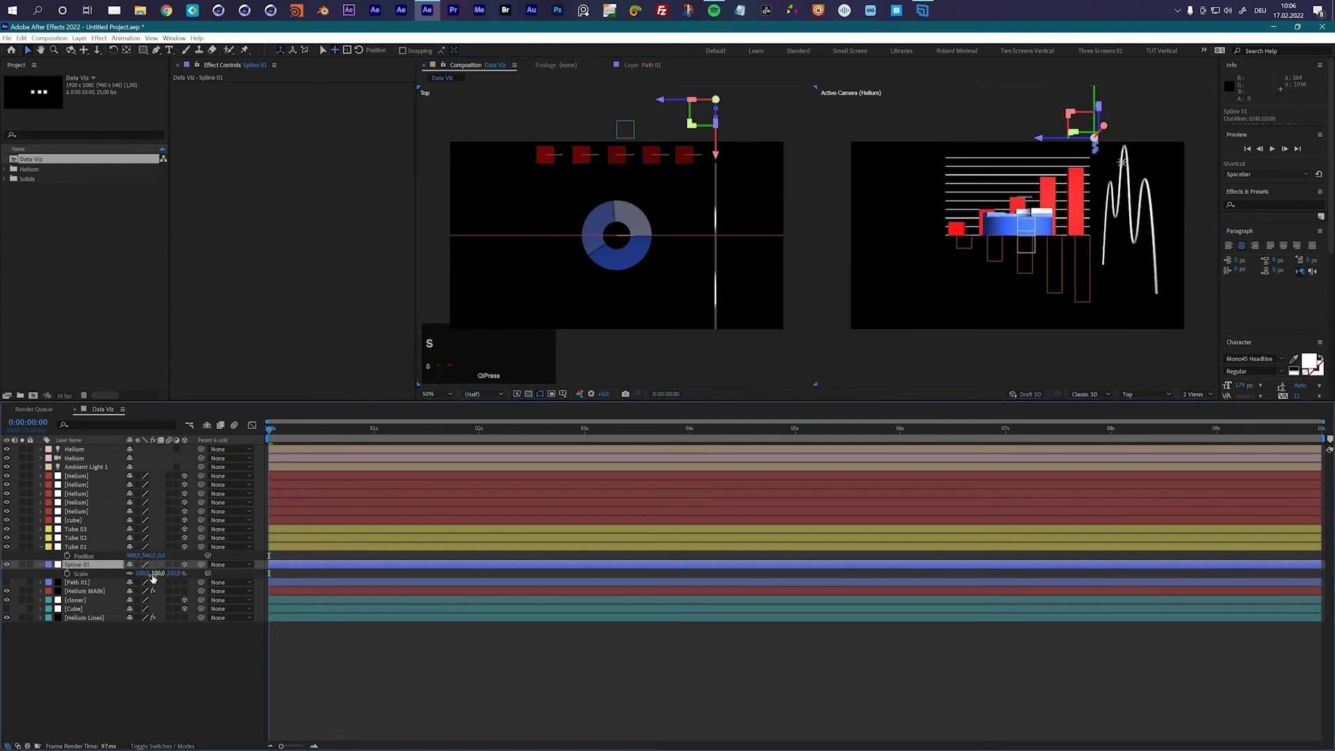
left_click(145, 573)
type("75")
key("Return")
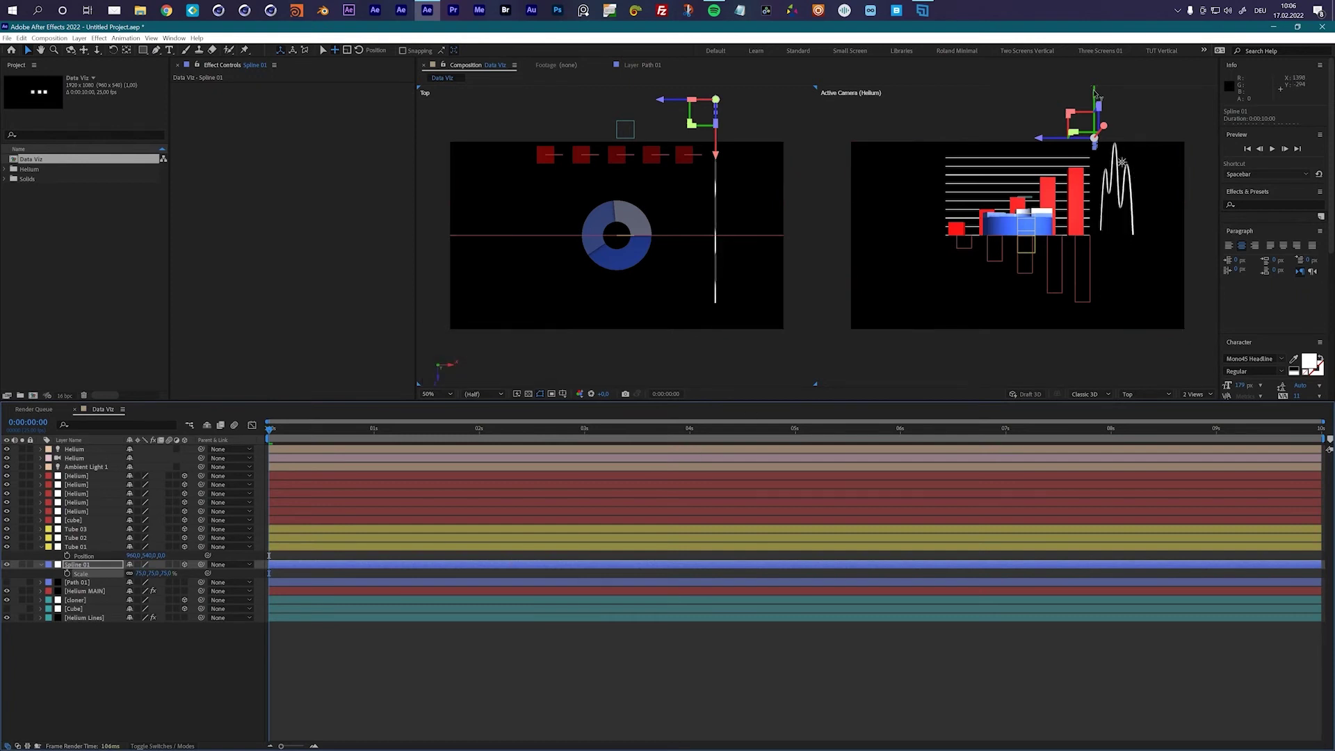
left_click_drag(1096, 98, 1098, 108)
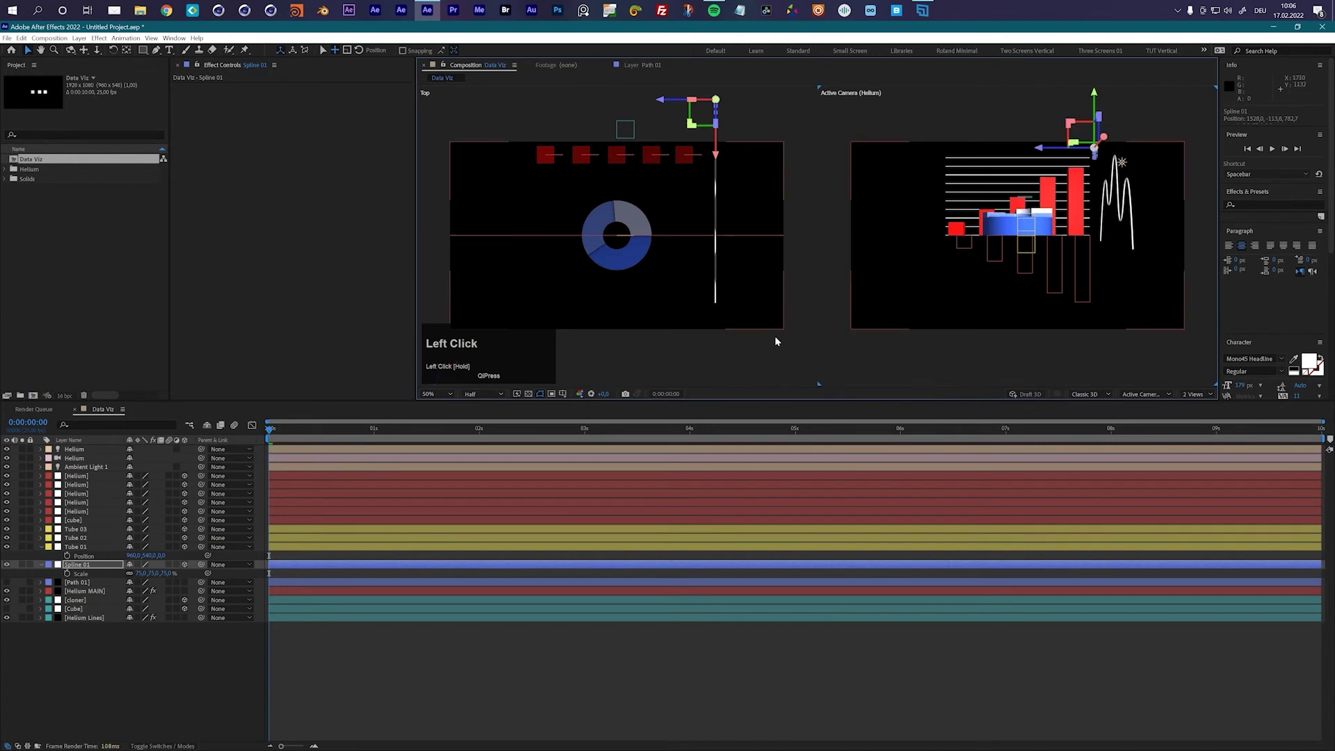
Switch the composition viewer to a single view showing Custom View 1 and center the charts in it
left_click(1195, 395)
left_click(1200, 406)
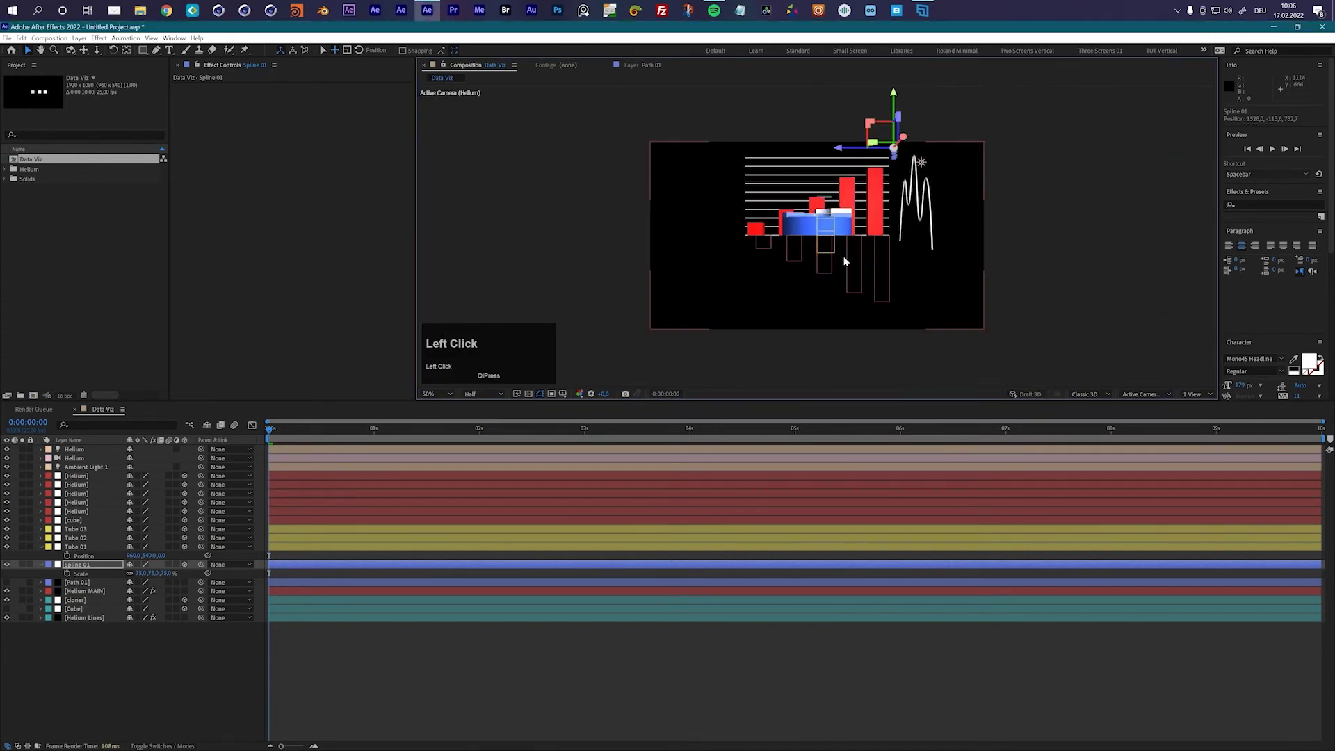
left_click(1141, 394)
left_click(1149, 518)
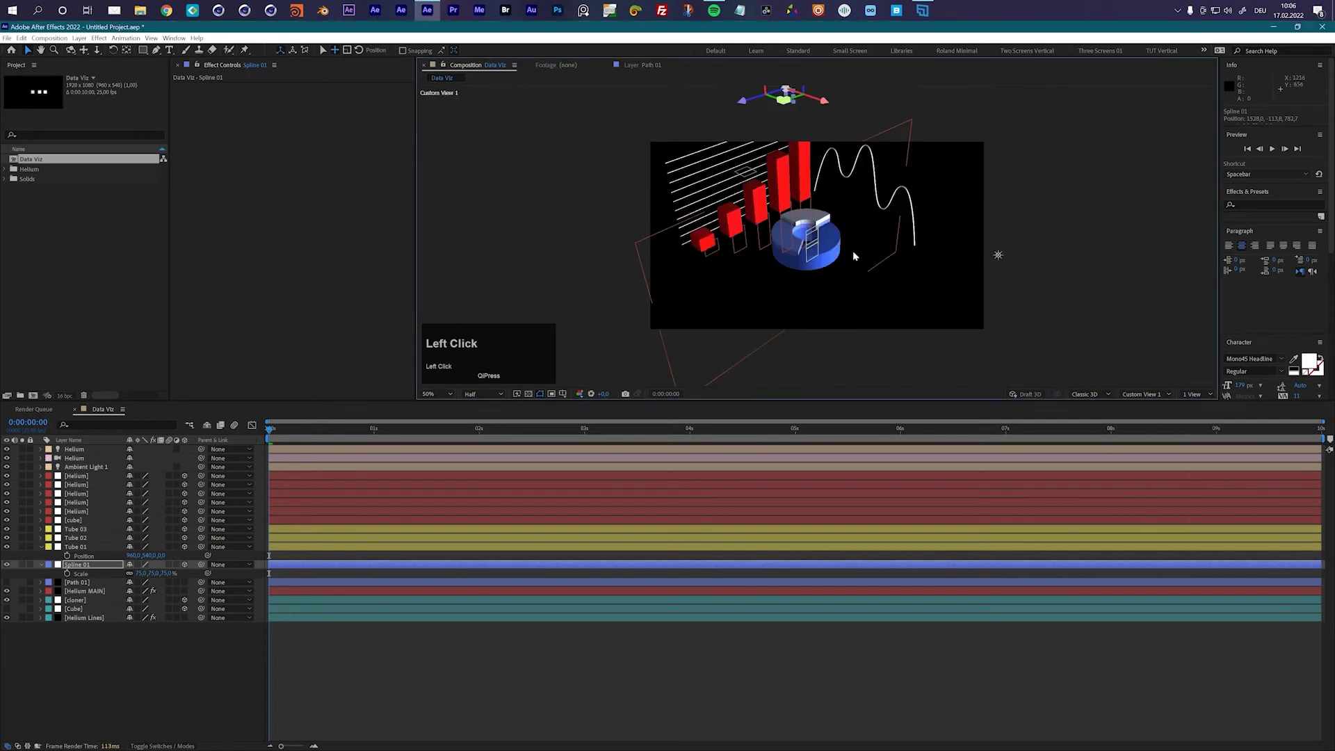
key("c")
left_click_drag(996, 254, 1025, 281)
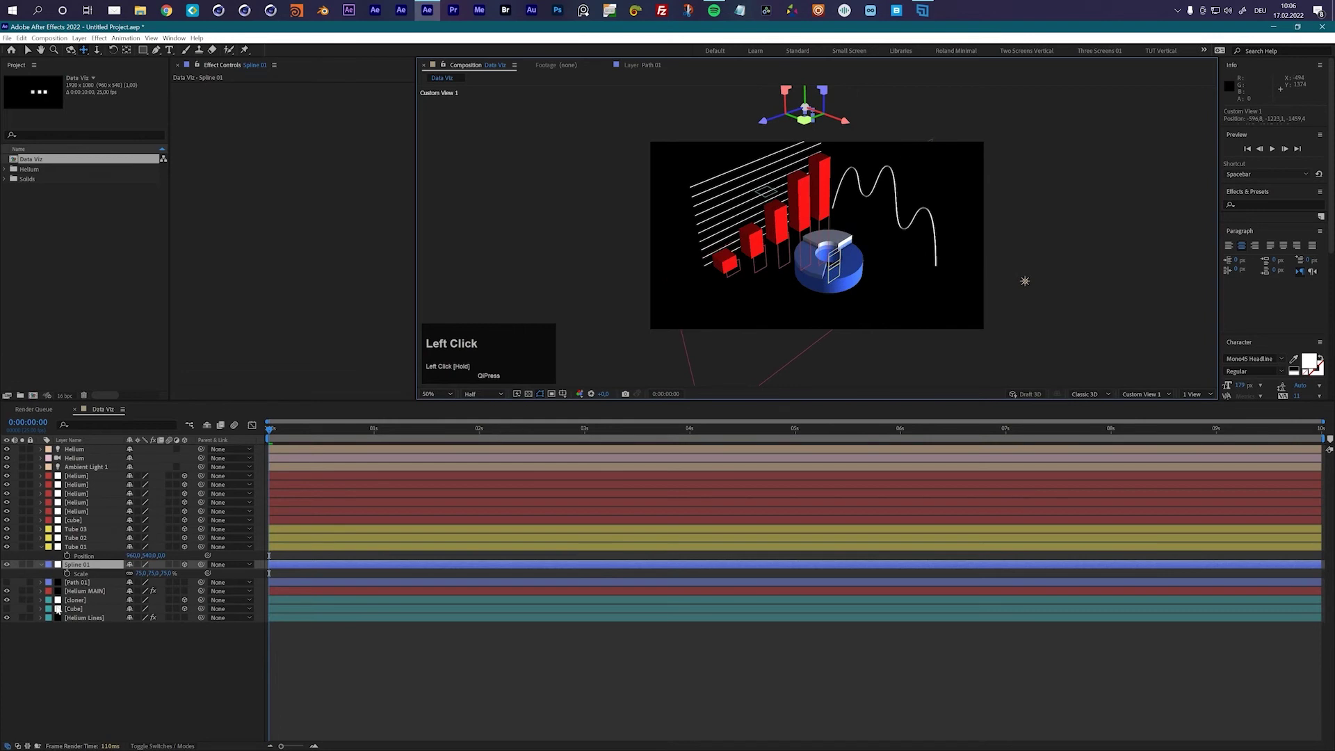
Scale the Spline 01 null to 65% and reposition the line graph beside the ring chart
left_click(84, 565)
left_click(141, 574)
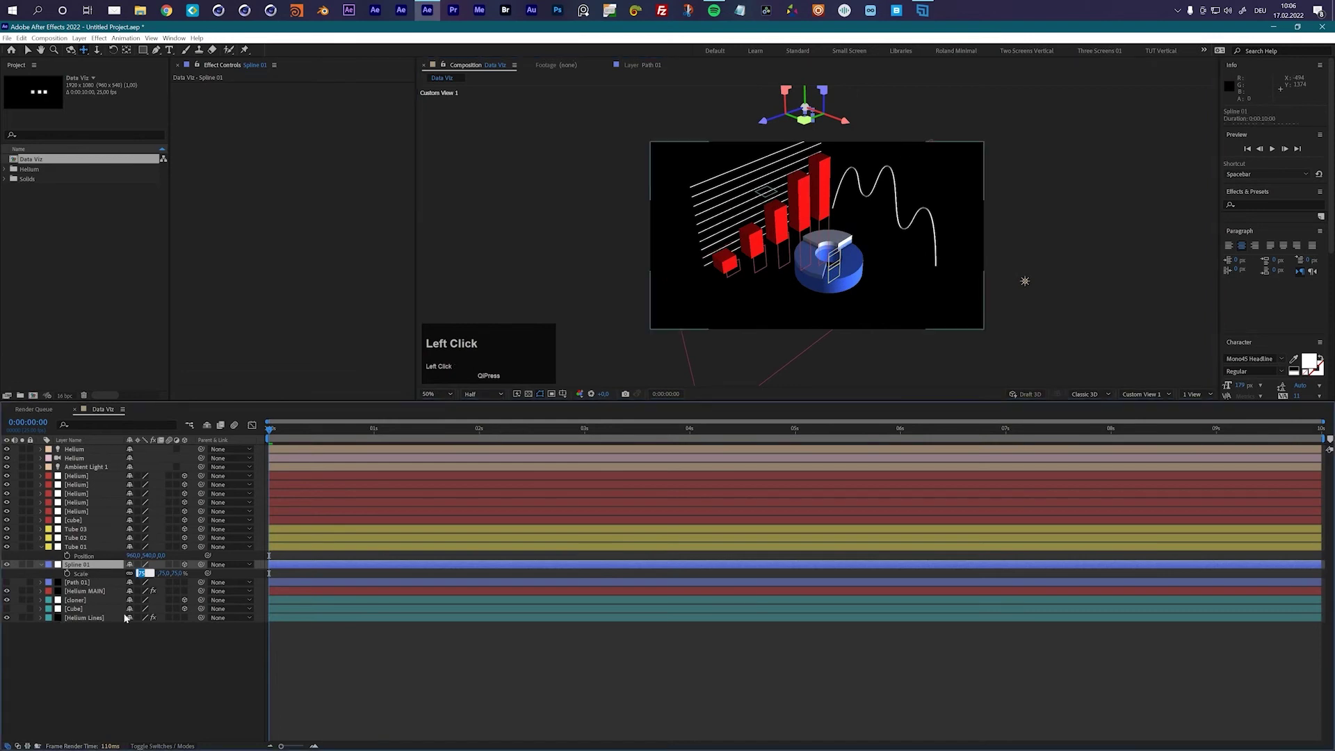
type("65")
key("Return")
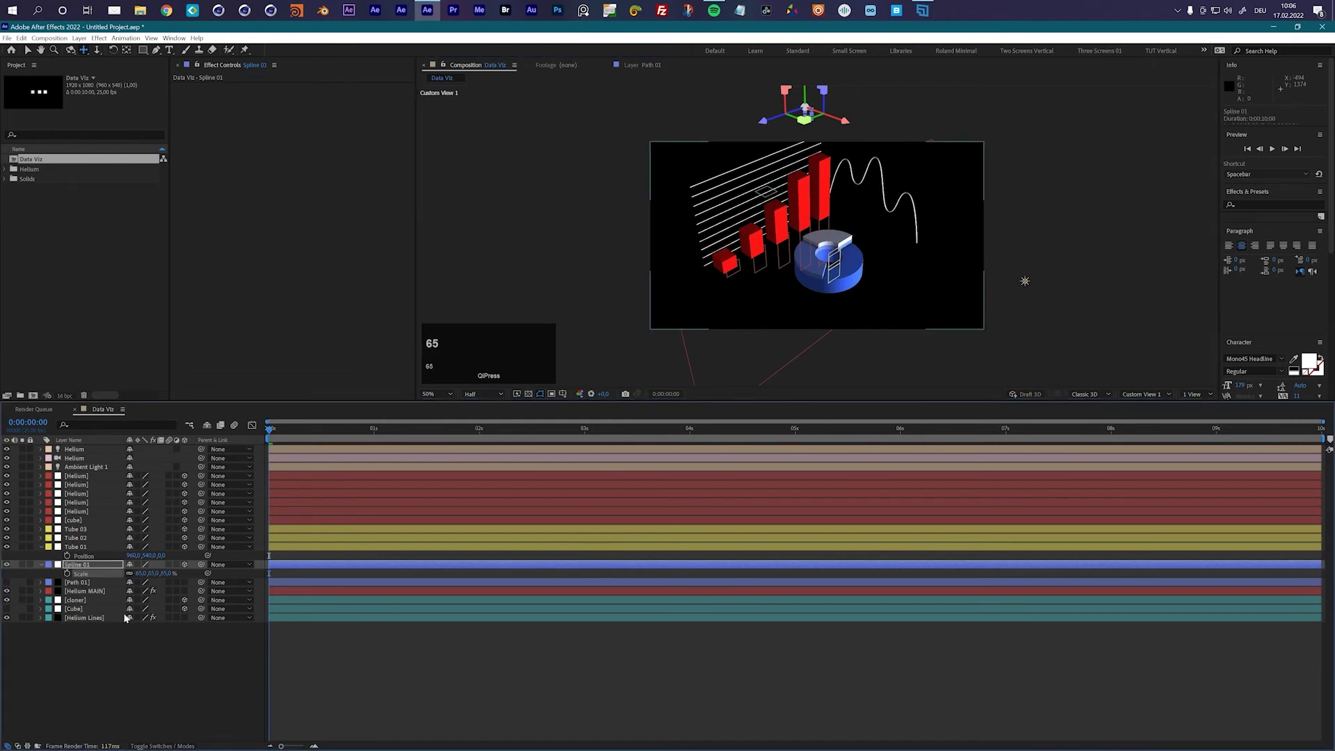
left_click(847, 125)
left_click_drag(861, 128, 821, 109)
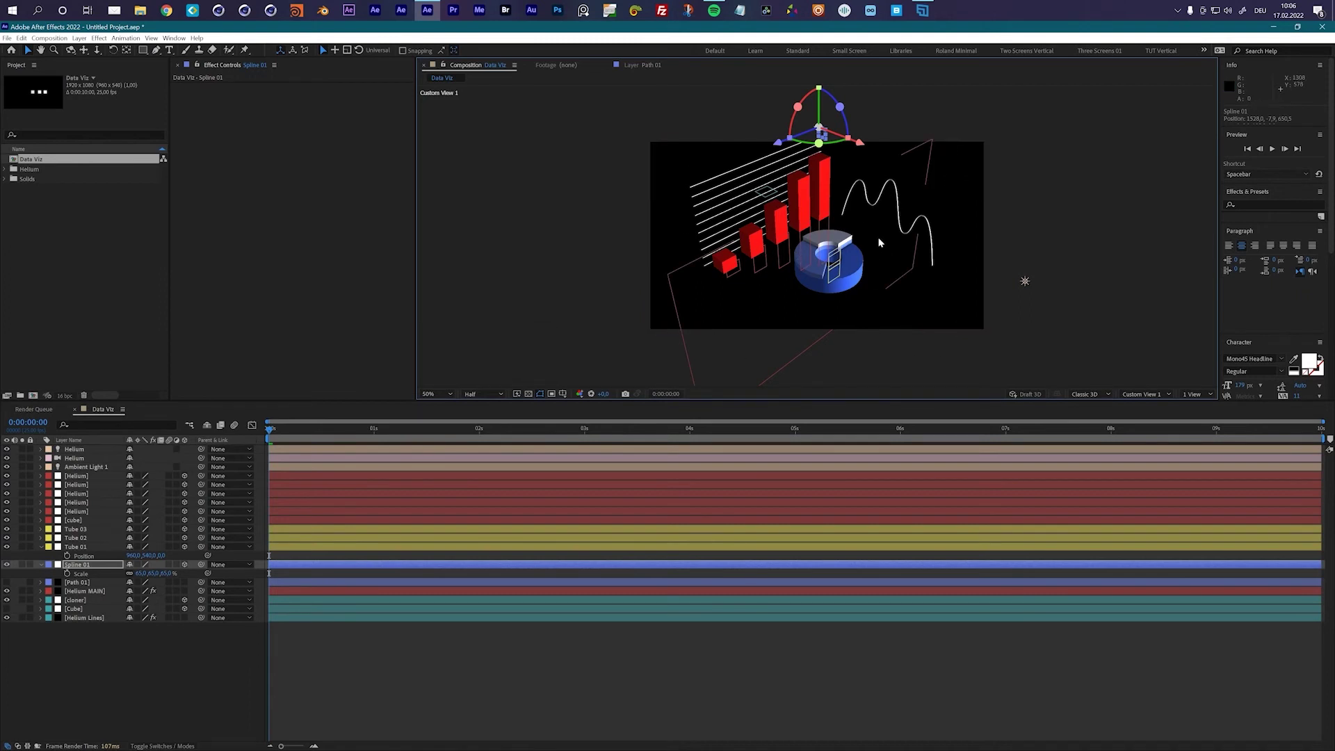
Apply the Mirror 01 preset to the Helium MAIN layer
left_click(93, 592)
left_click_drag(408, 161, 323, 268)
left_click(309, 276)
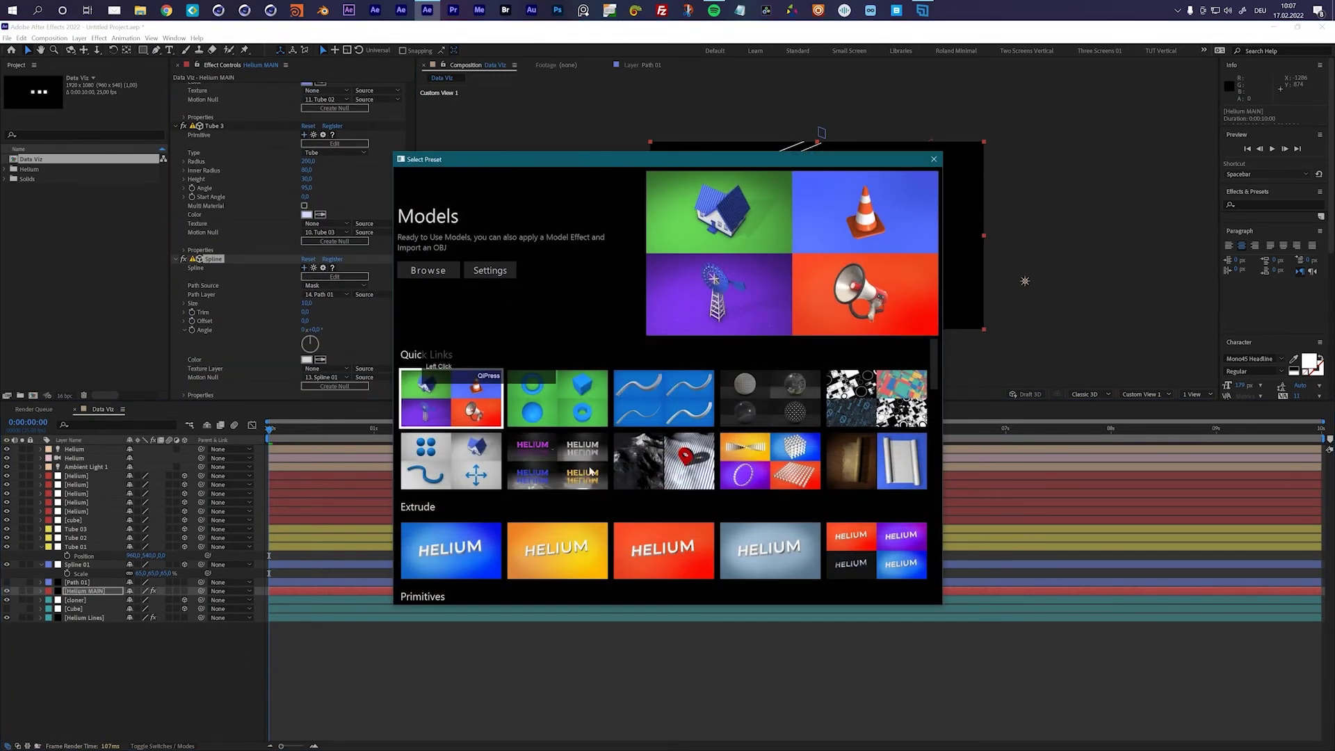
left_click(549, 462)
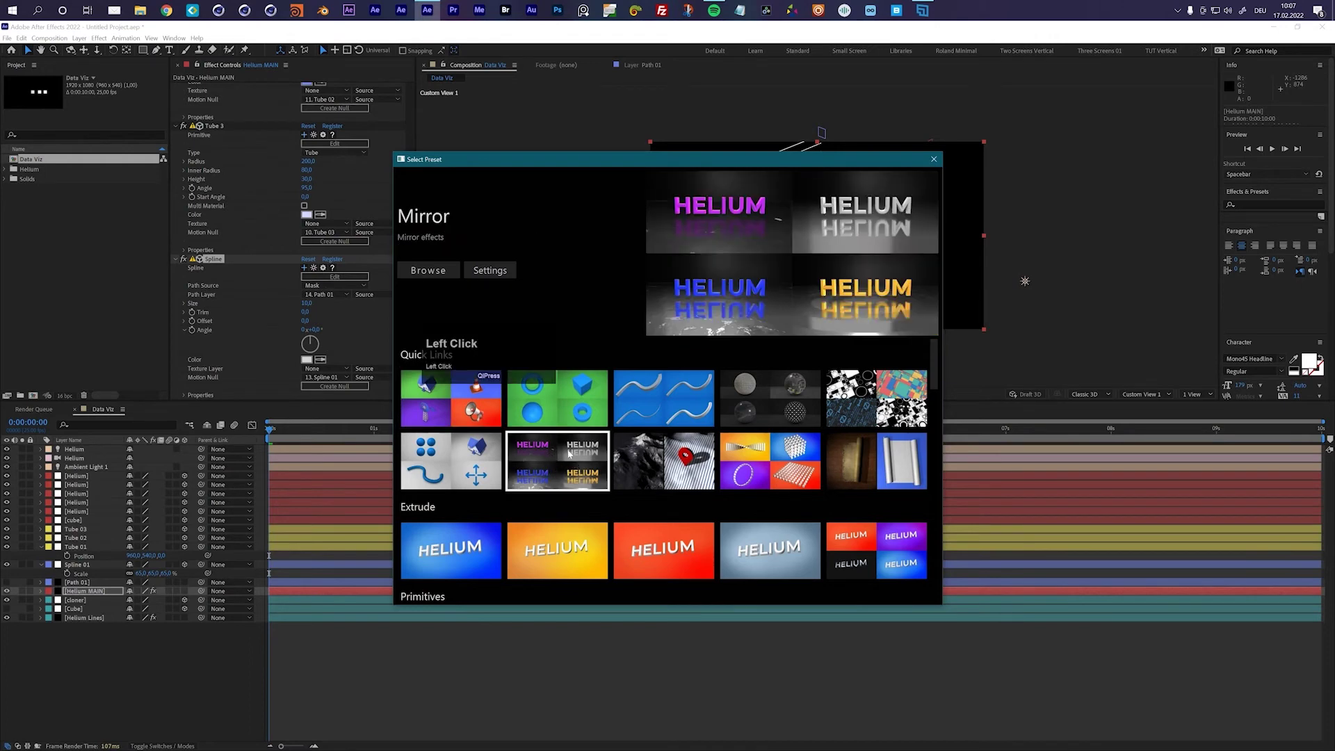
left_click(445, 273)
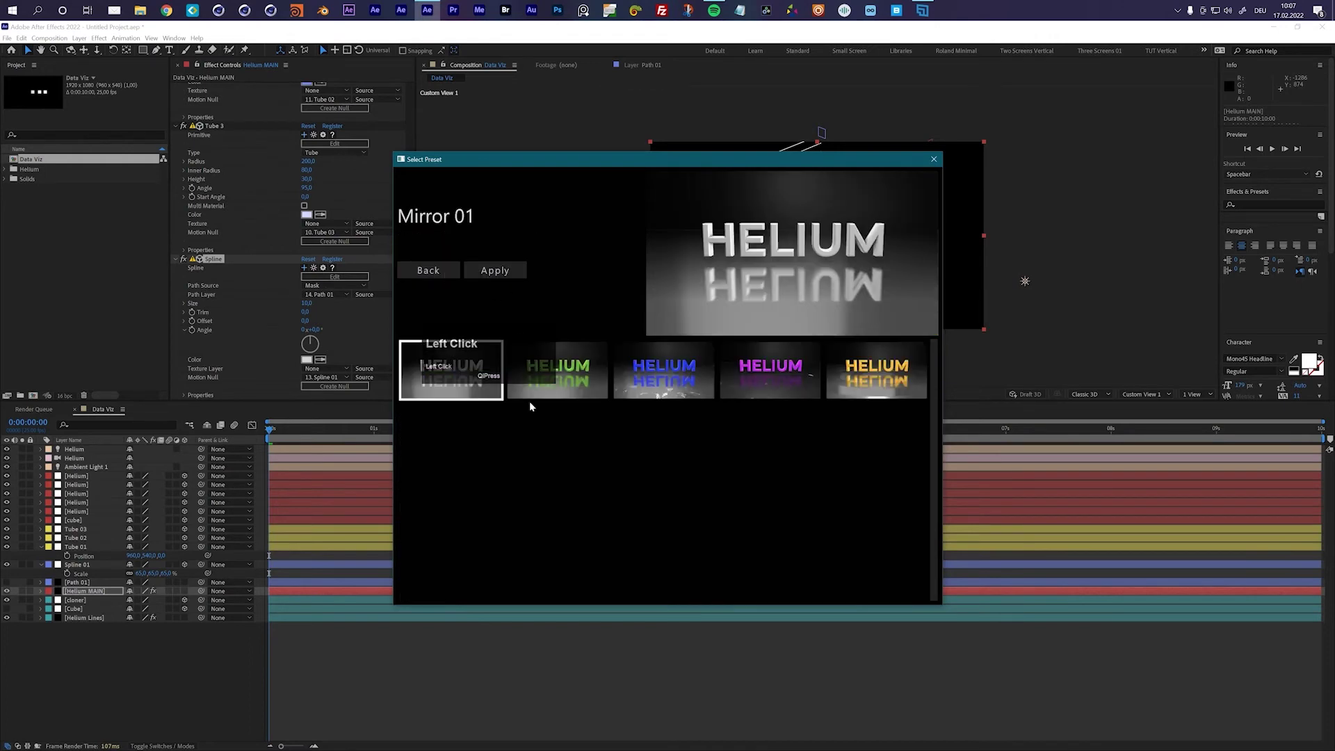
left_click_drag(729, 153, 861, 132)
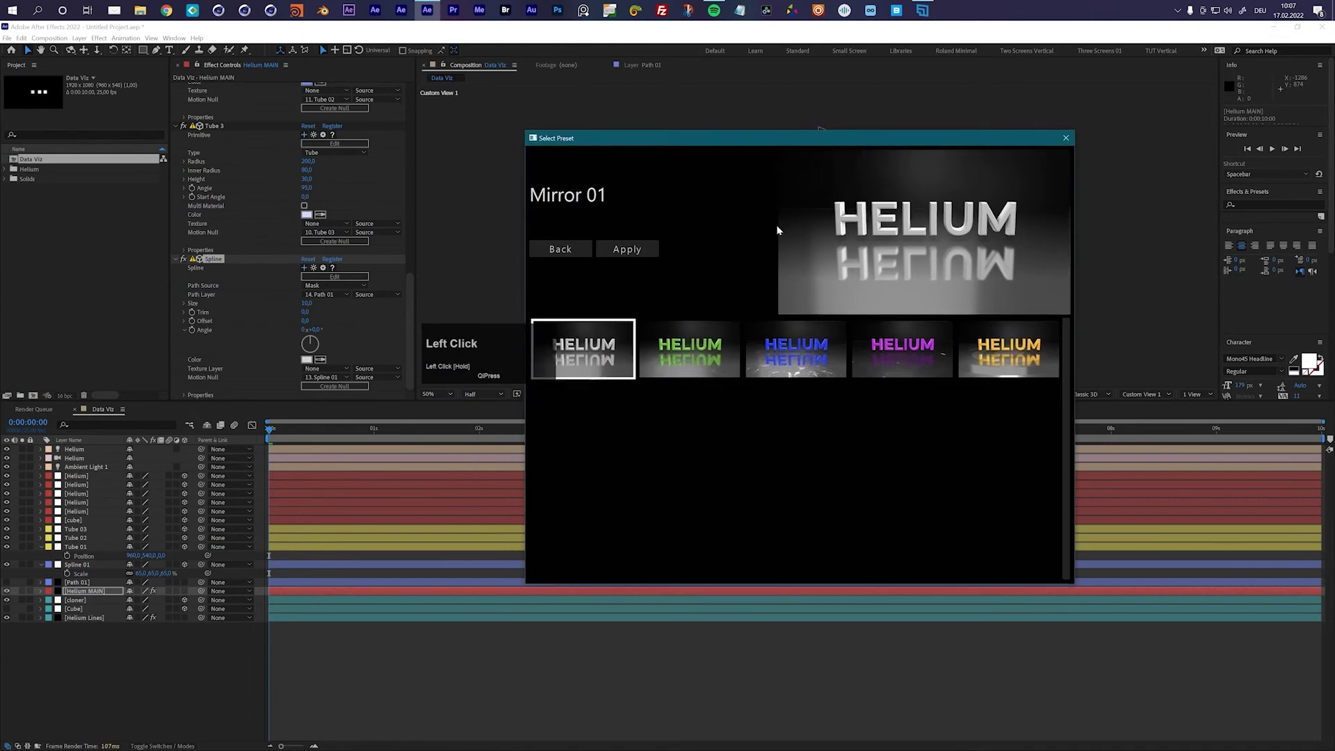
left_click(605, 360)
left_click(628, 249)
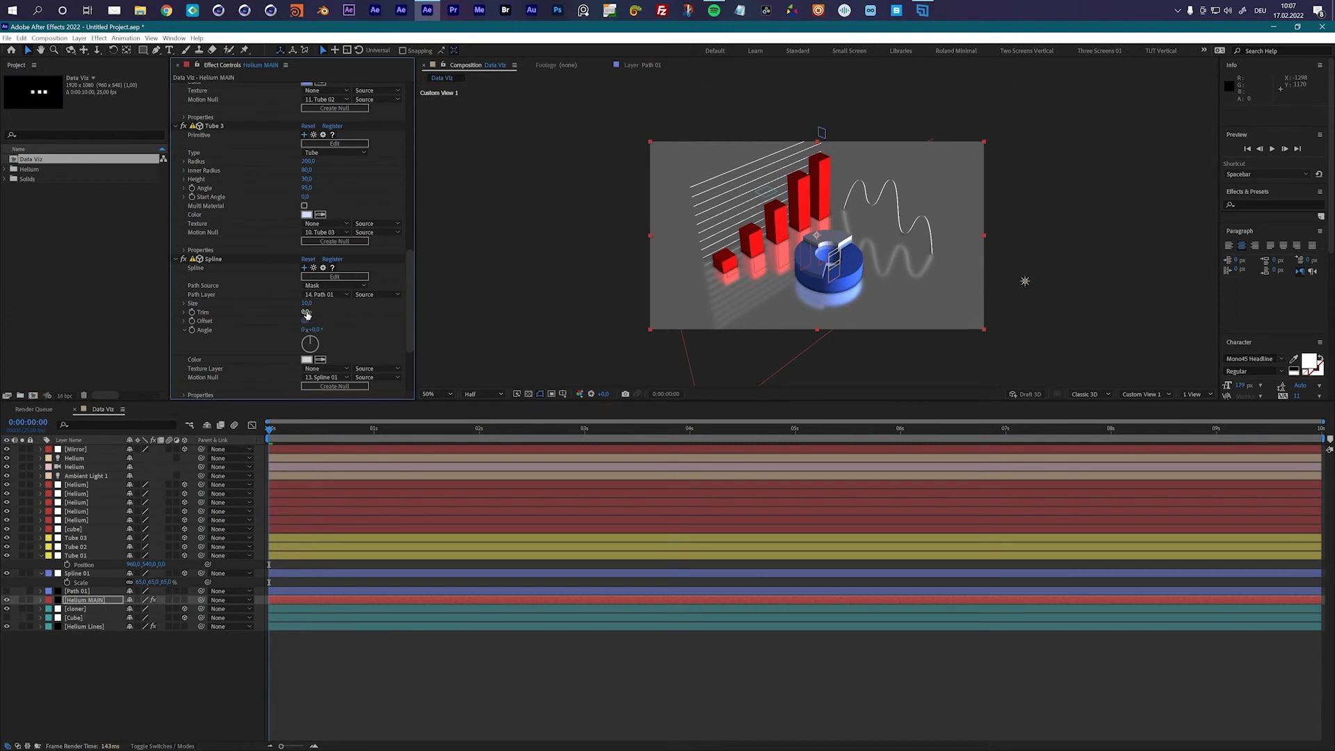
Set the Mirror effect's Color to a dark grey with 15% brightness
left_click_drag(408, 275, 413, 344)
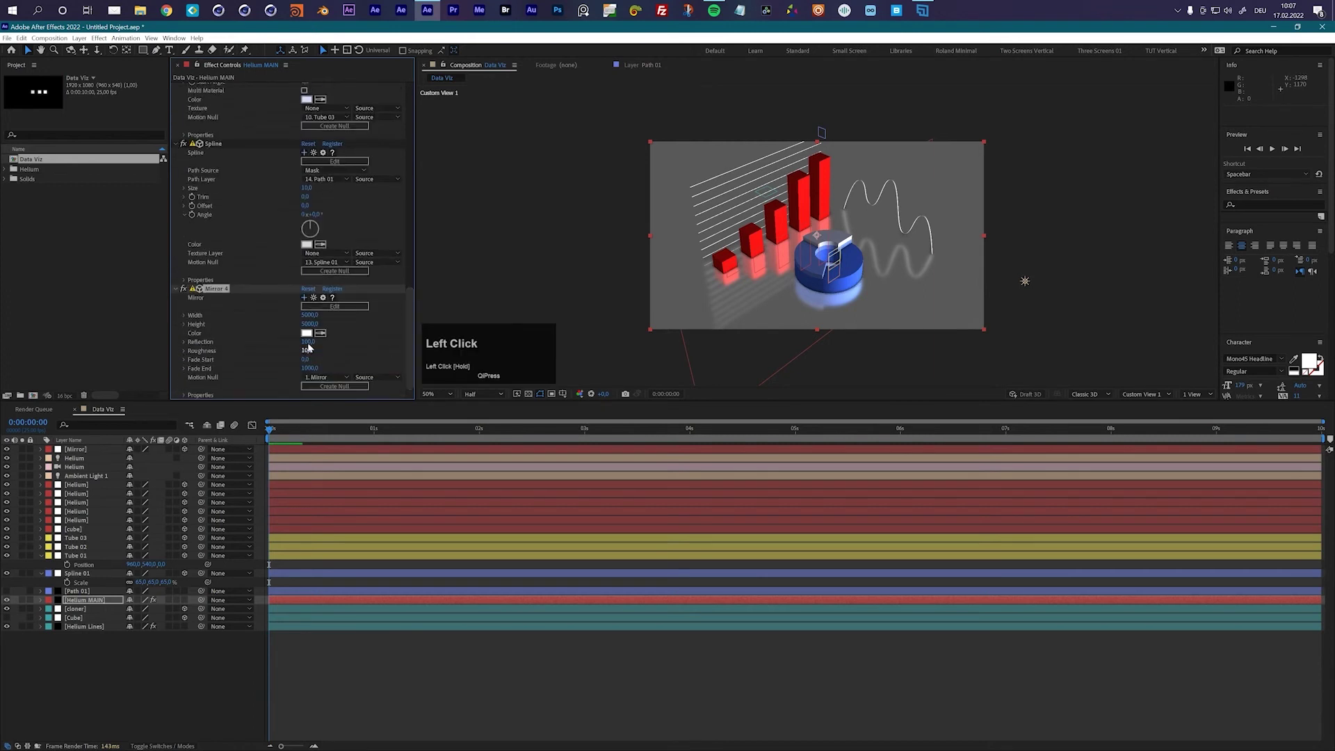
left_click(307, 333)
left_click_drag(217, 326, 139, 314)
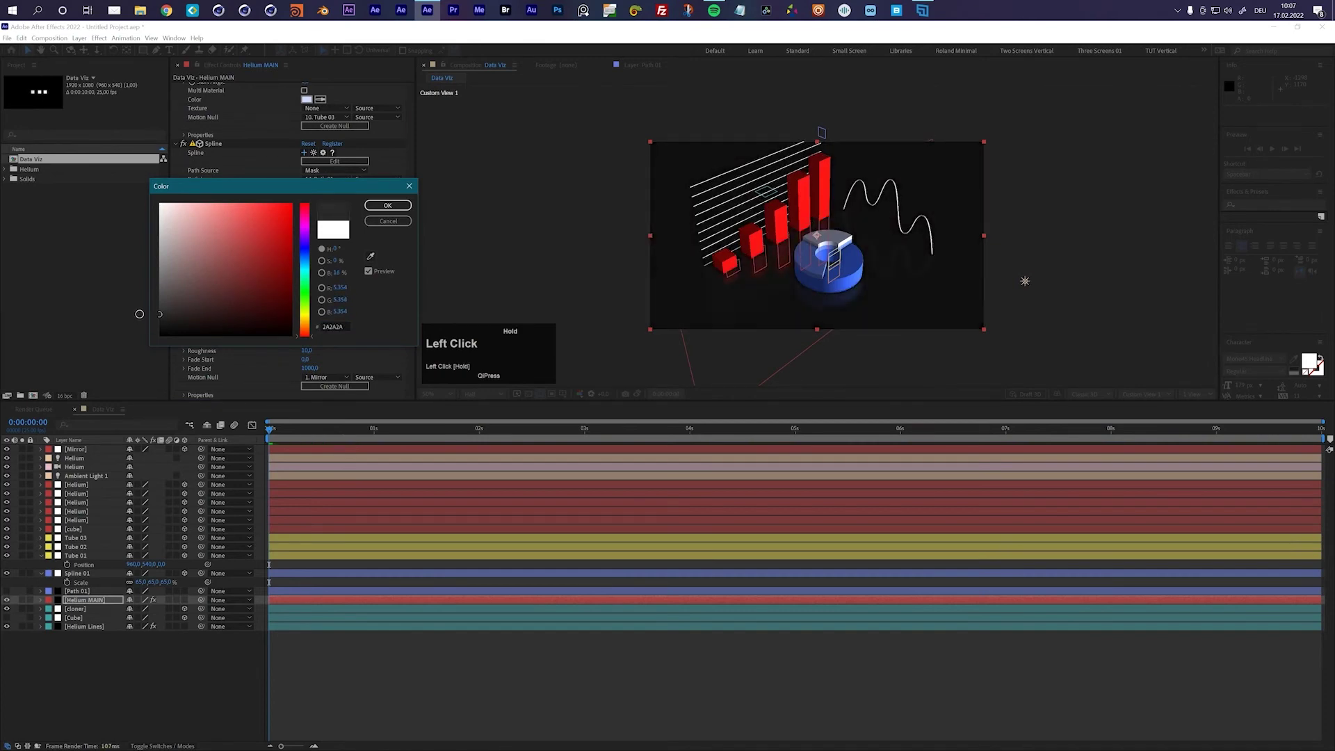
left_click(338, 272)
type("1")
key("Return")
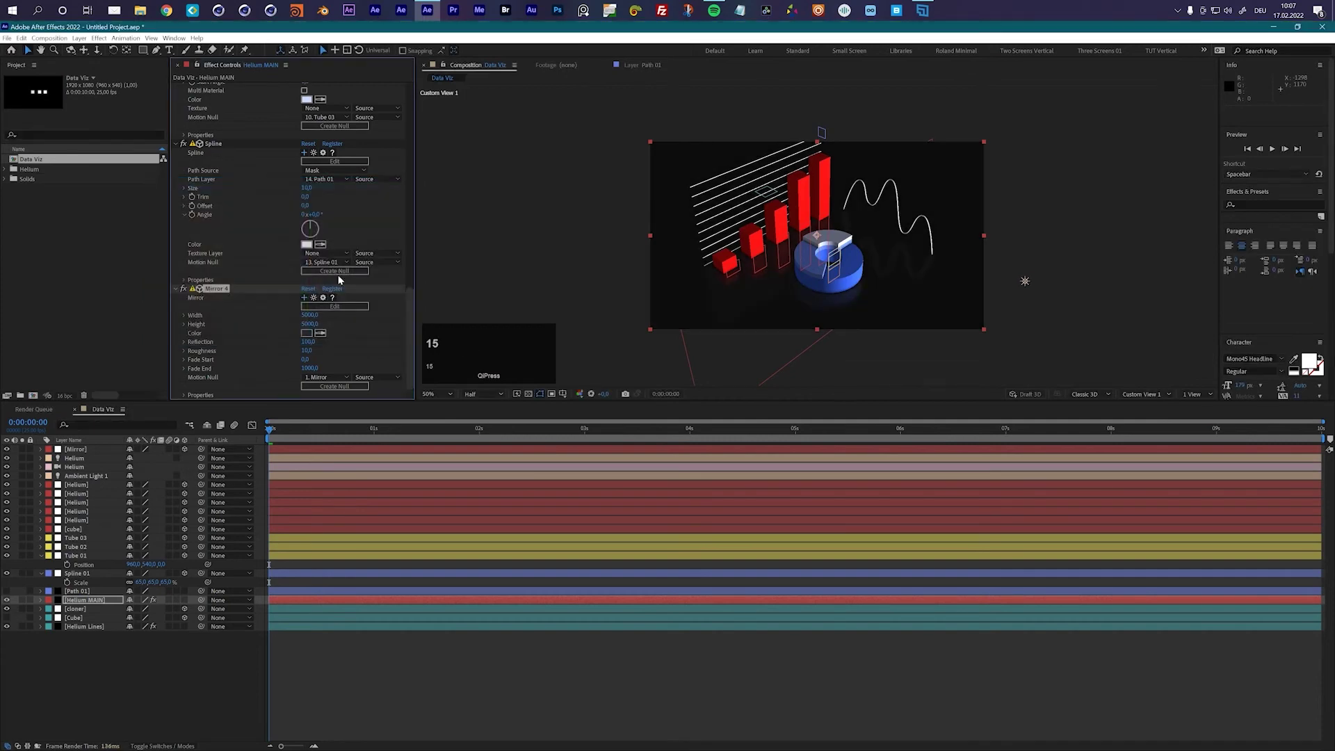
Set the Roughness of the Mirror effect to 2
left_click(307, 350)
type("2")
key("Return")
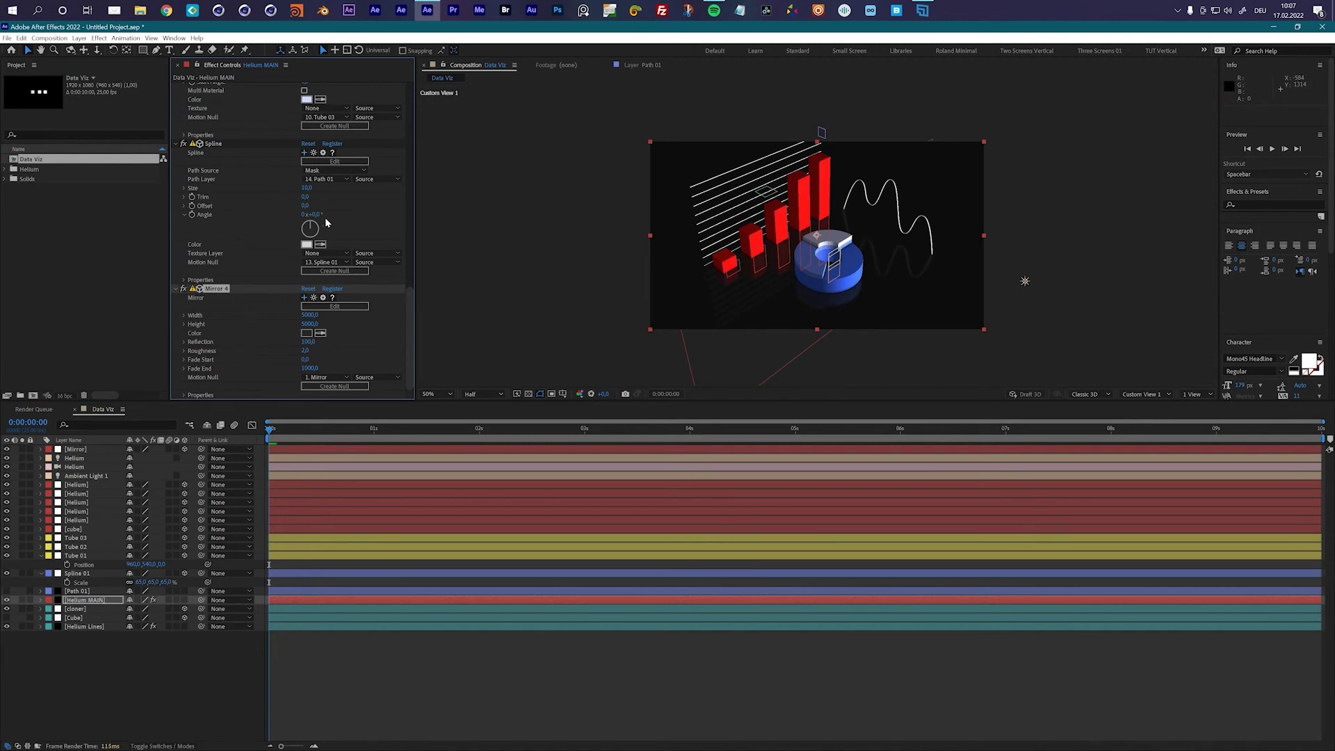
Apply the Spline Cube profile to the Spline effect and inspect the line graph at 100% zoom
left_click(334, 161)
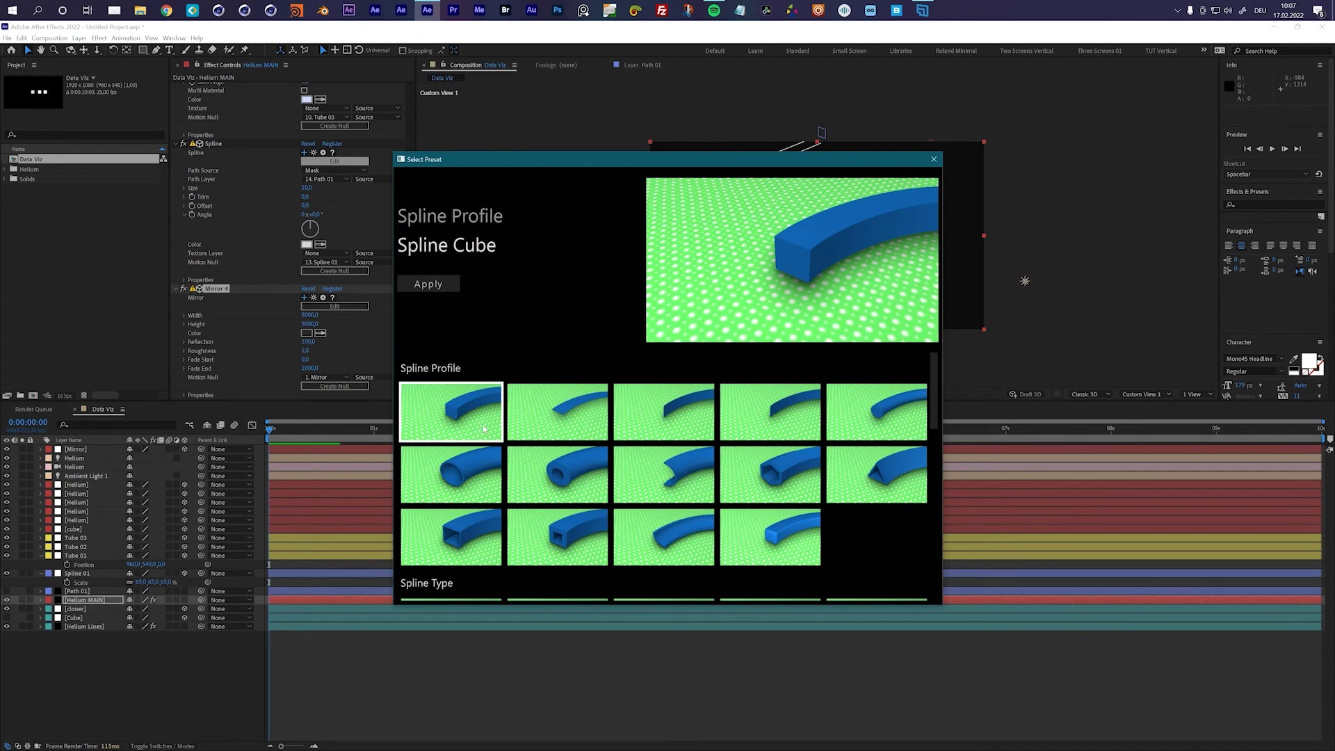
left_click(467, 410)
left_click(437, 286)
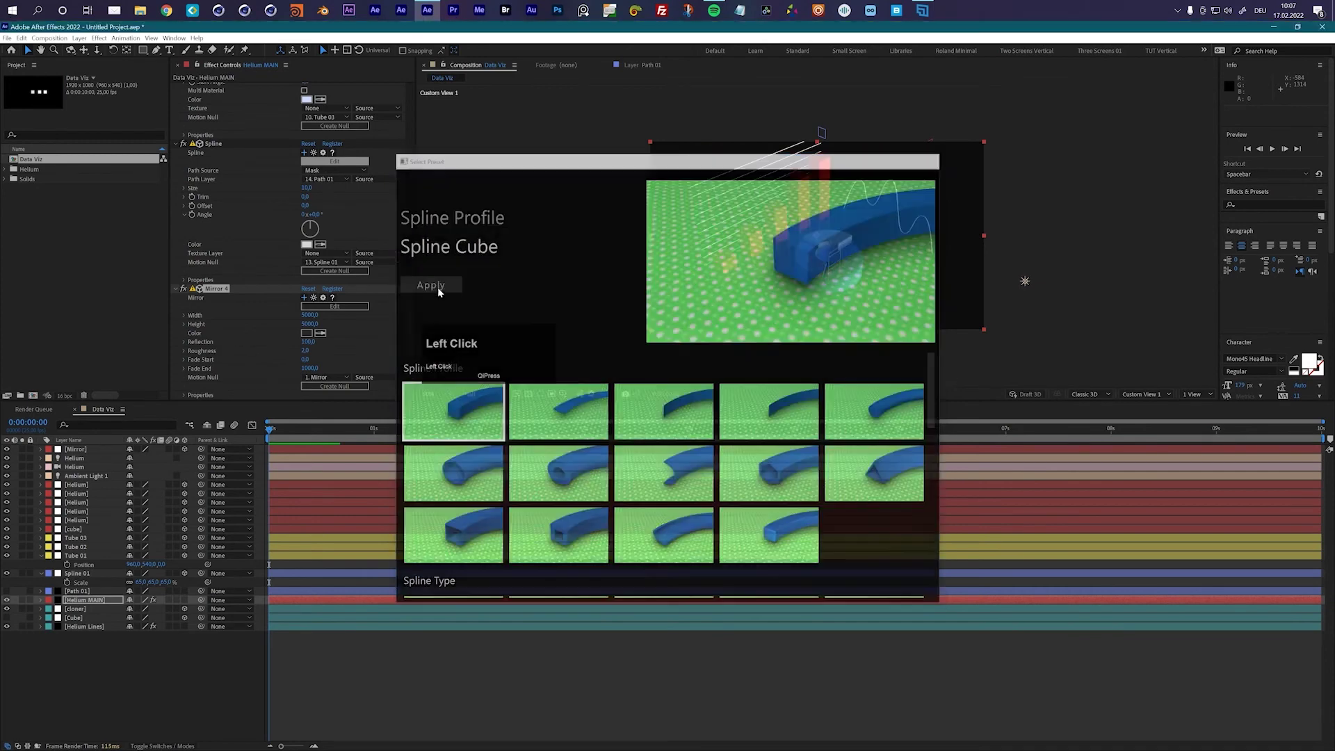
key("slash")
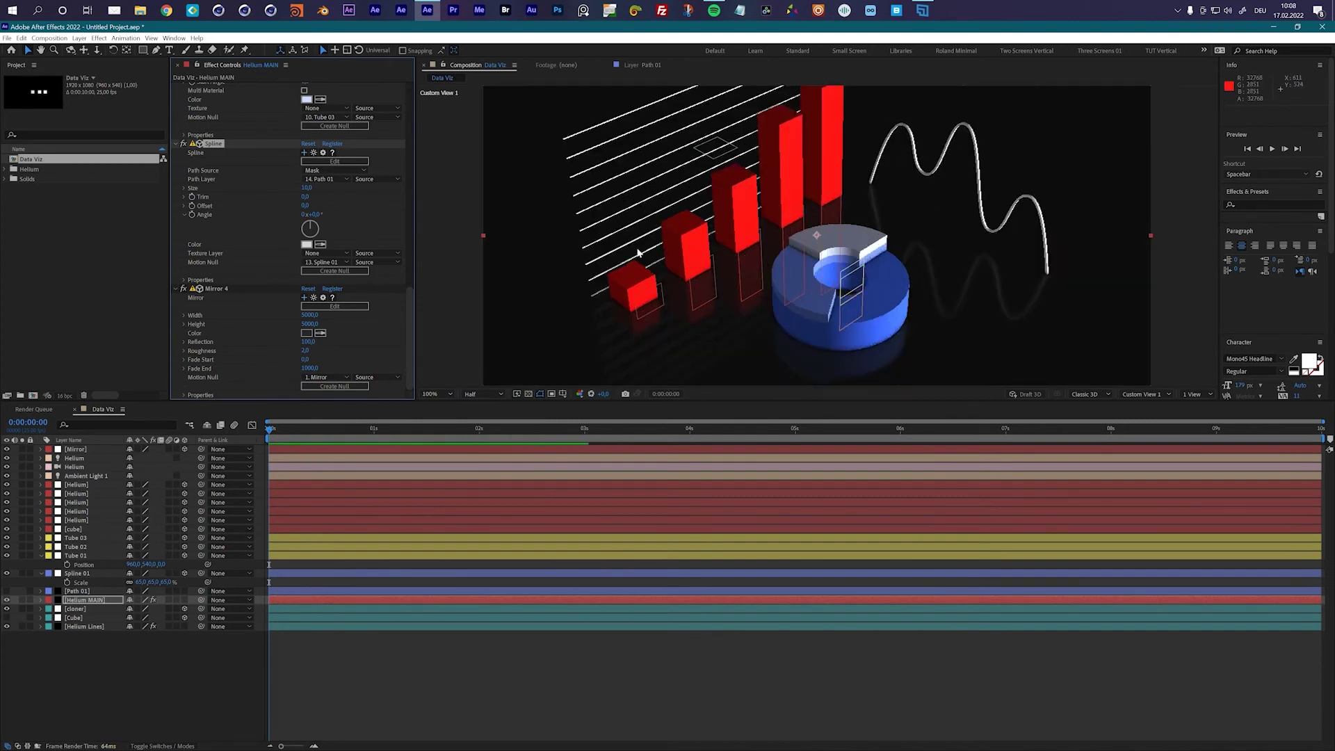
left_click(335, 306)
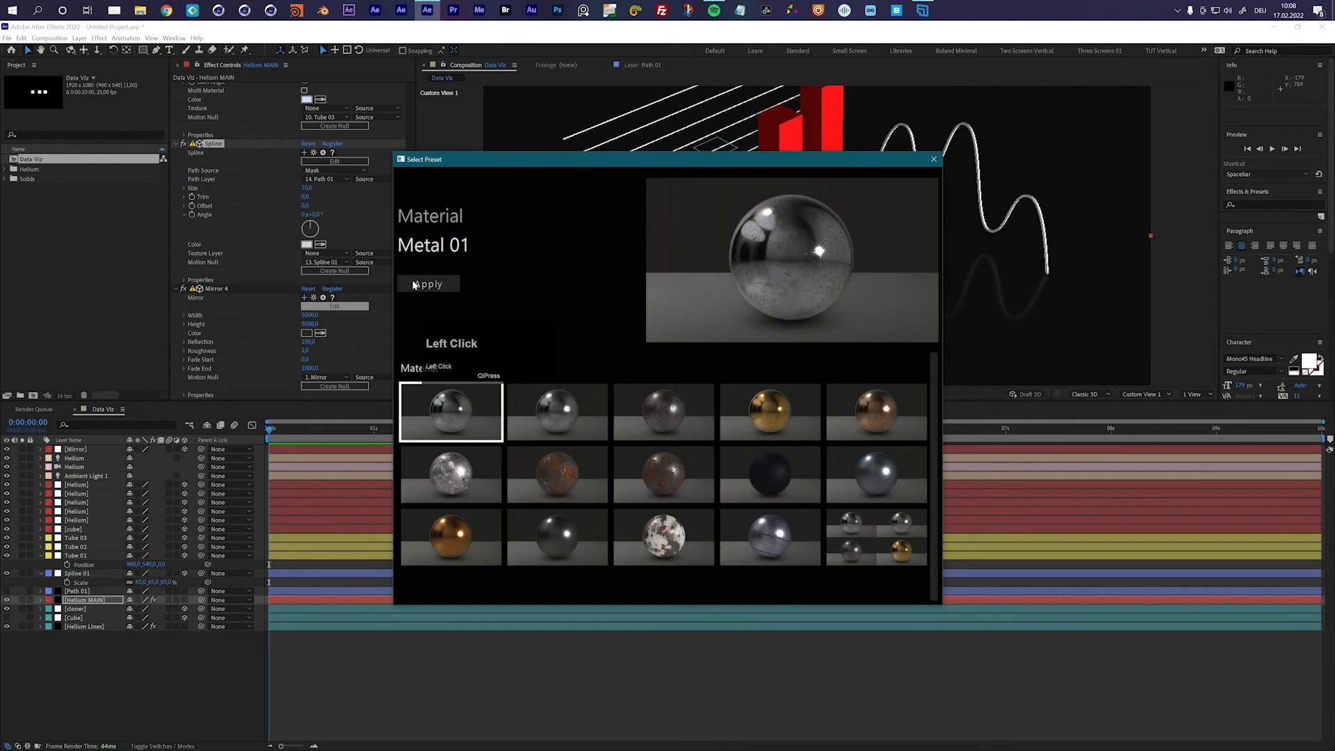
left_click(933, 159)
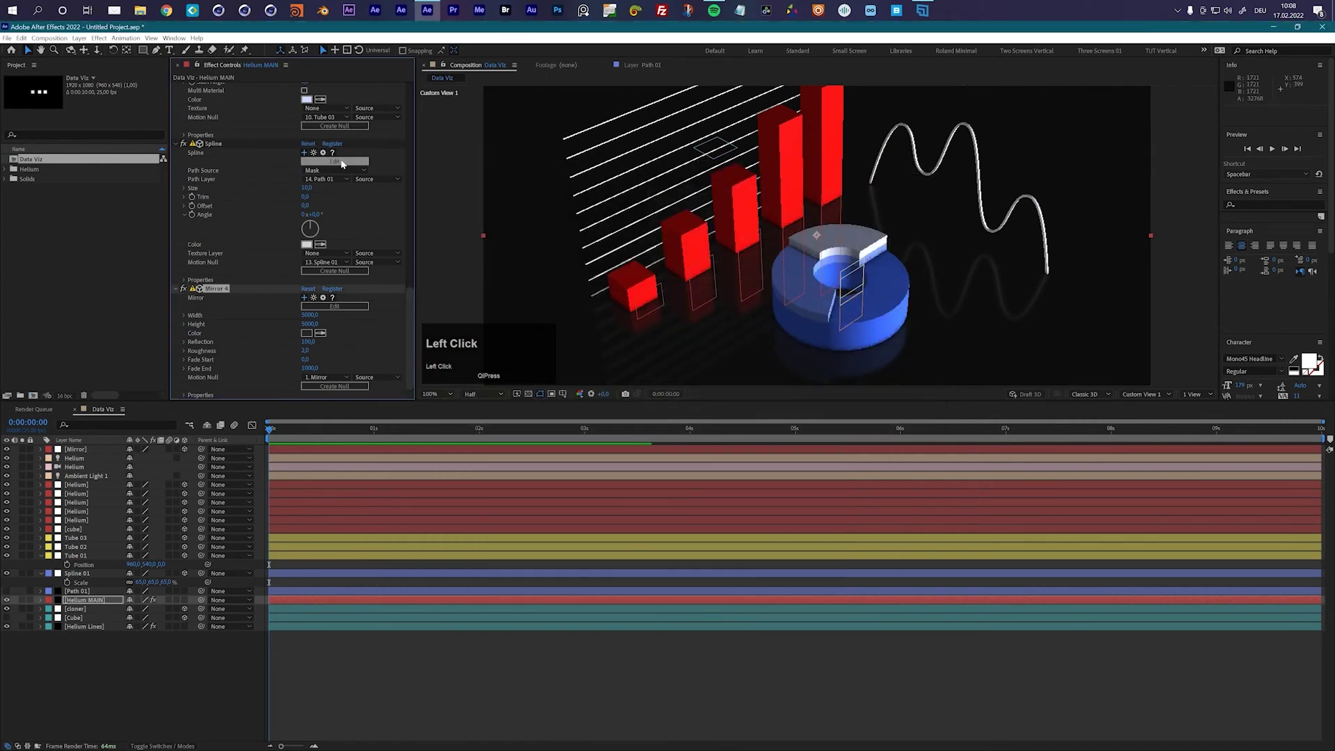
Apply the Spline Tube profile to the Spline effect
left_click(335, 161)
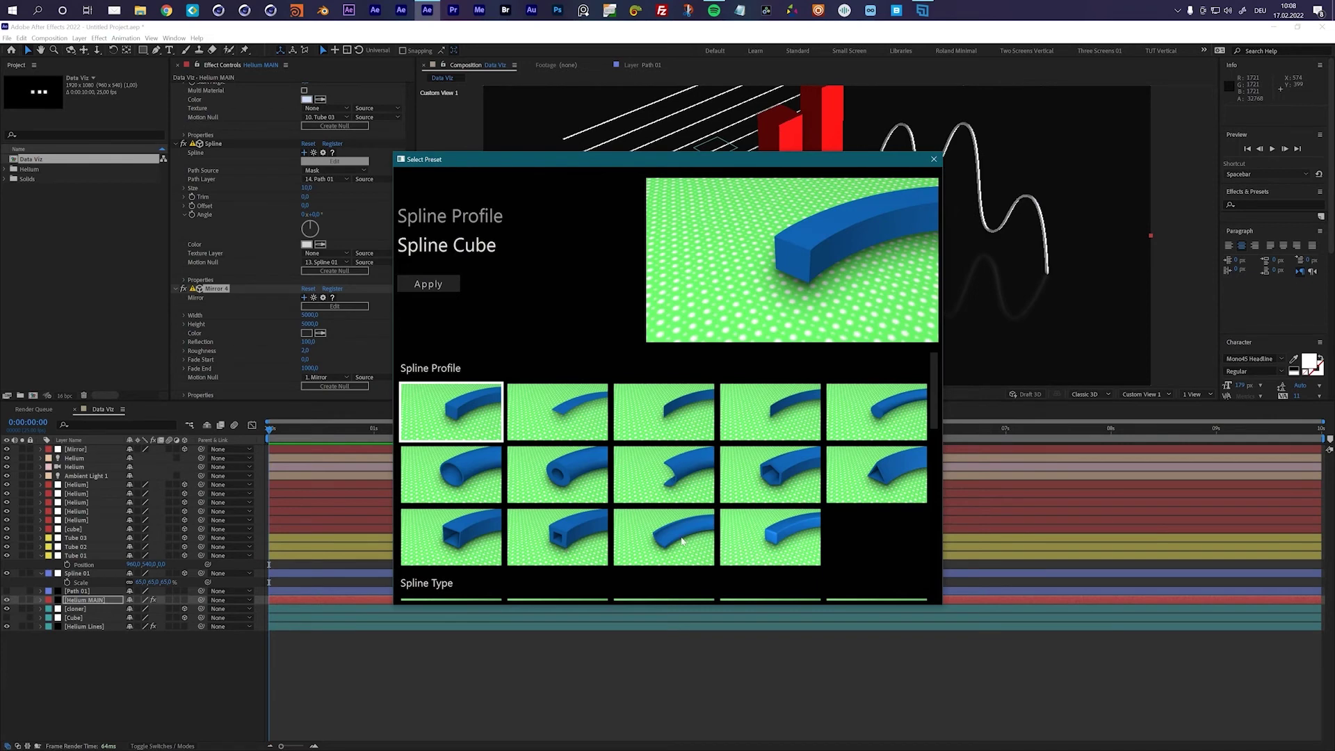
left_click(884, 407)
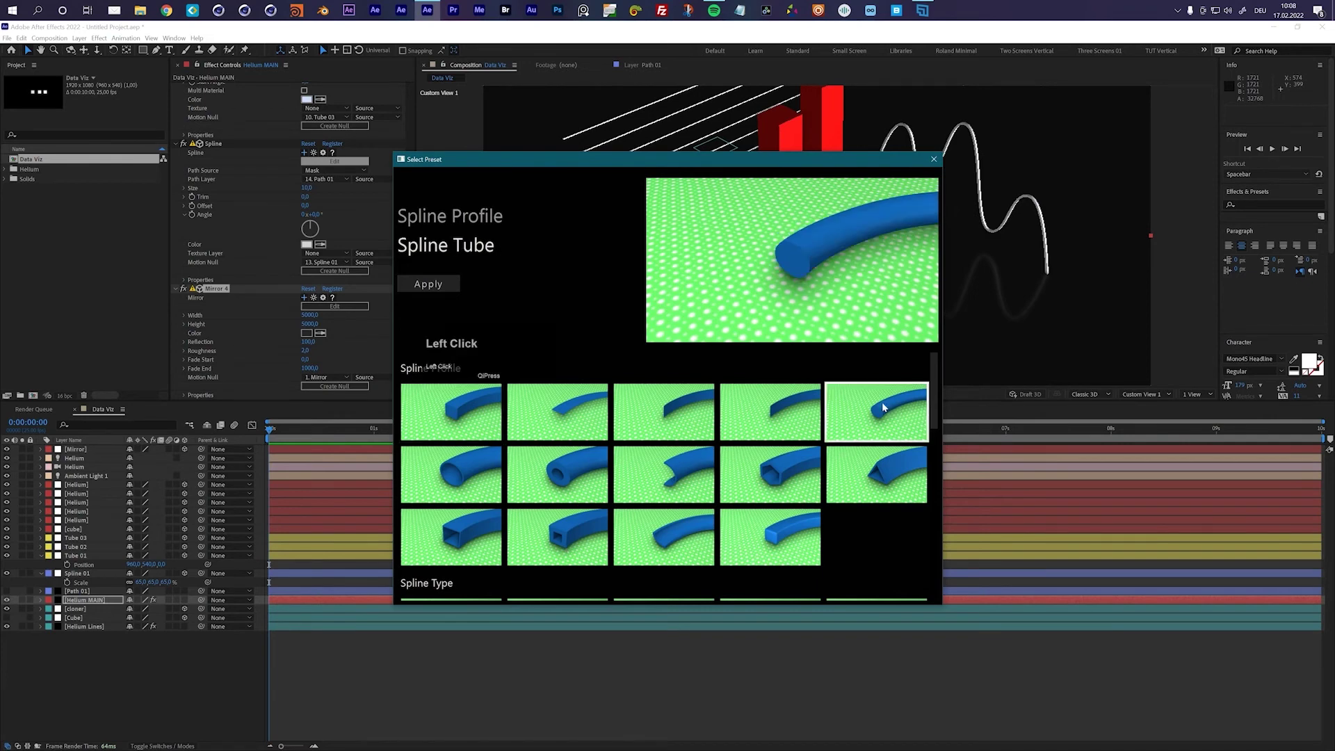
left_click(456, 287)
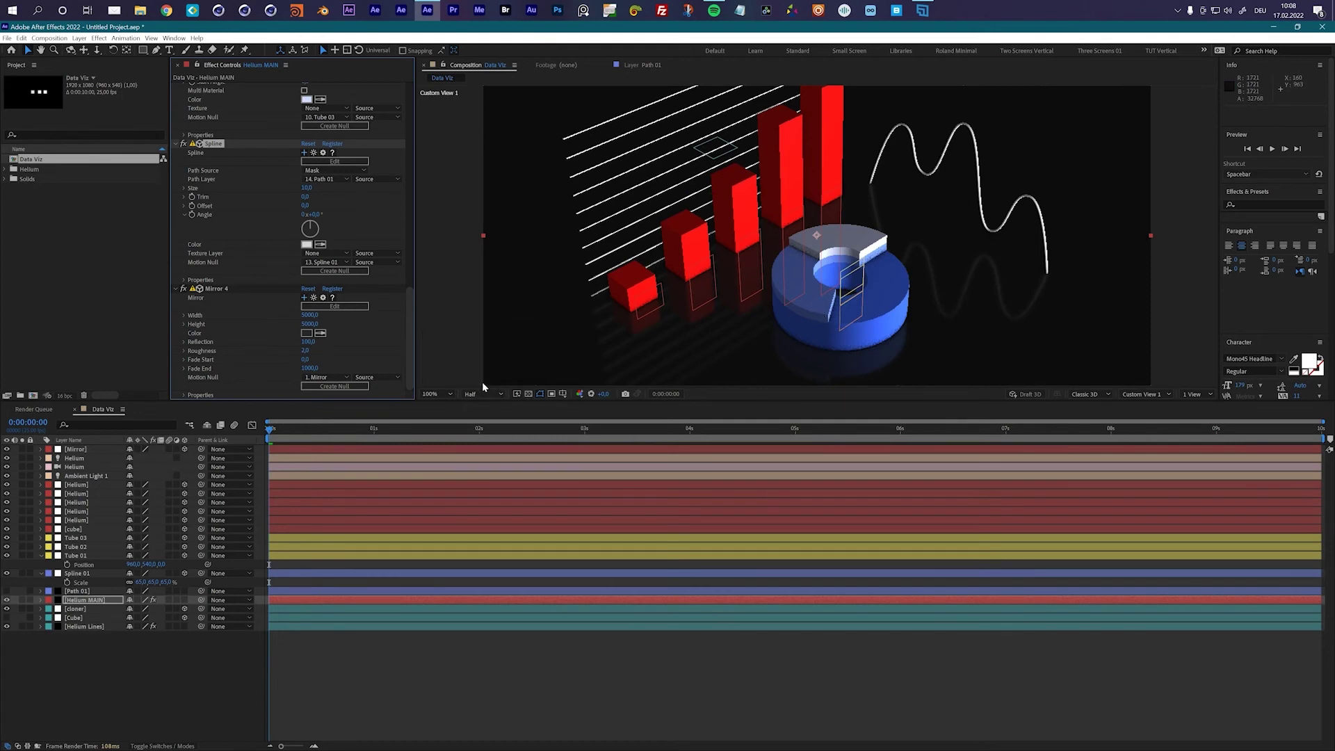
Set the Spline effect's Color to the red sampled from the bar chart
left_click(307, 244)
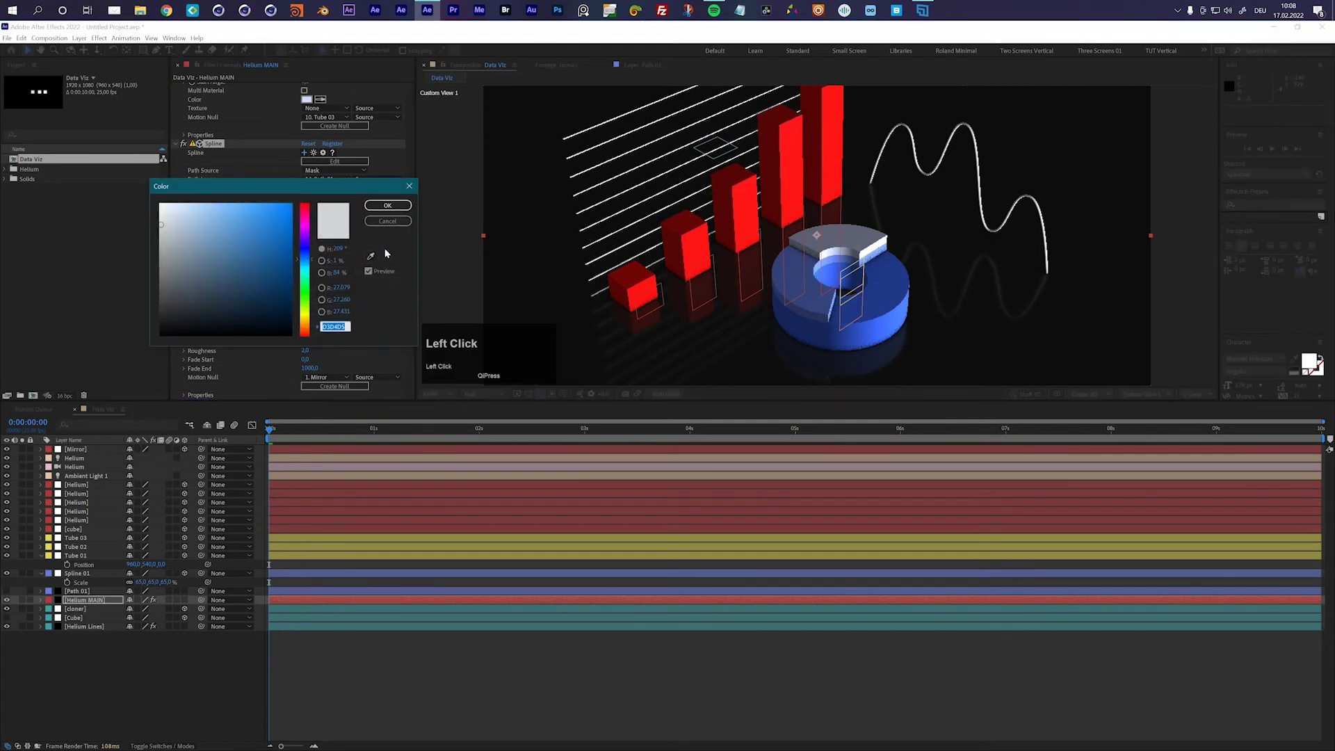
left_click(376, 258)
left_click(370, 256)
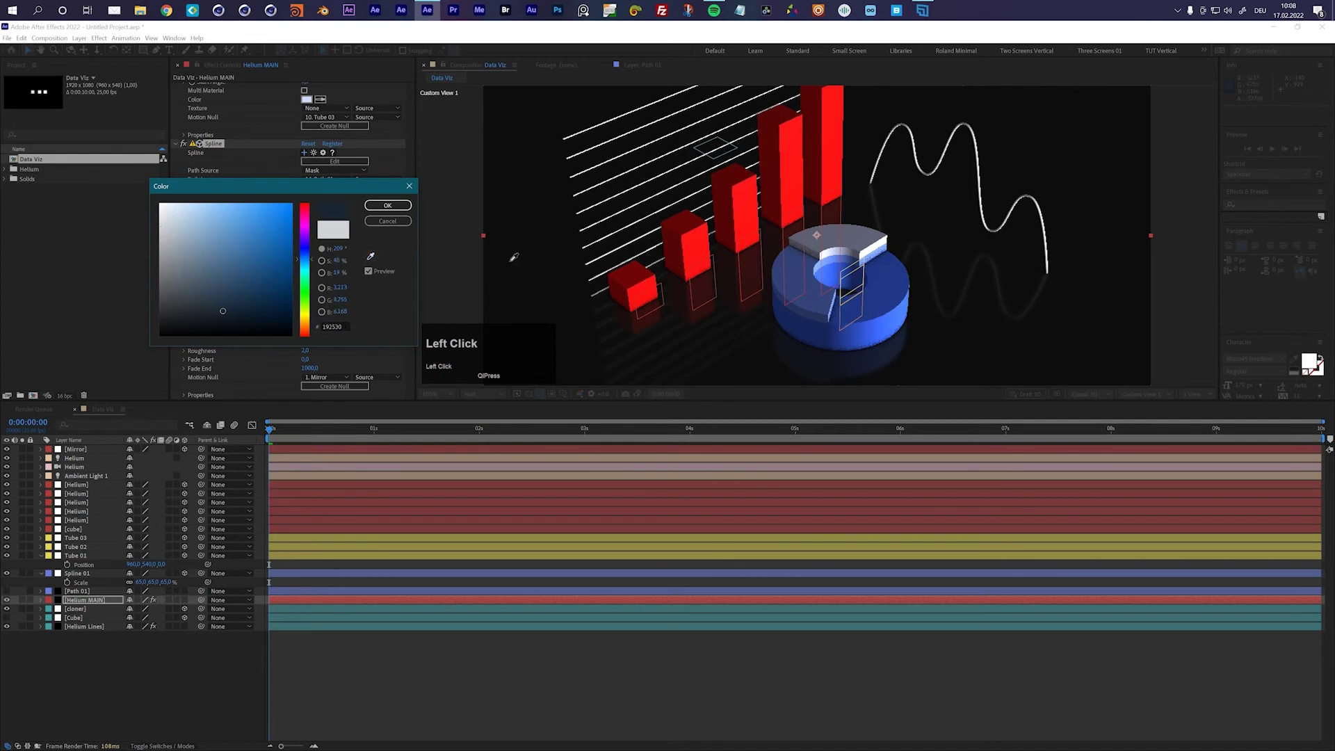
left_click(692, 182)
left_click(388, 206)
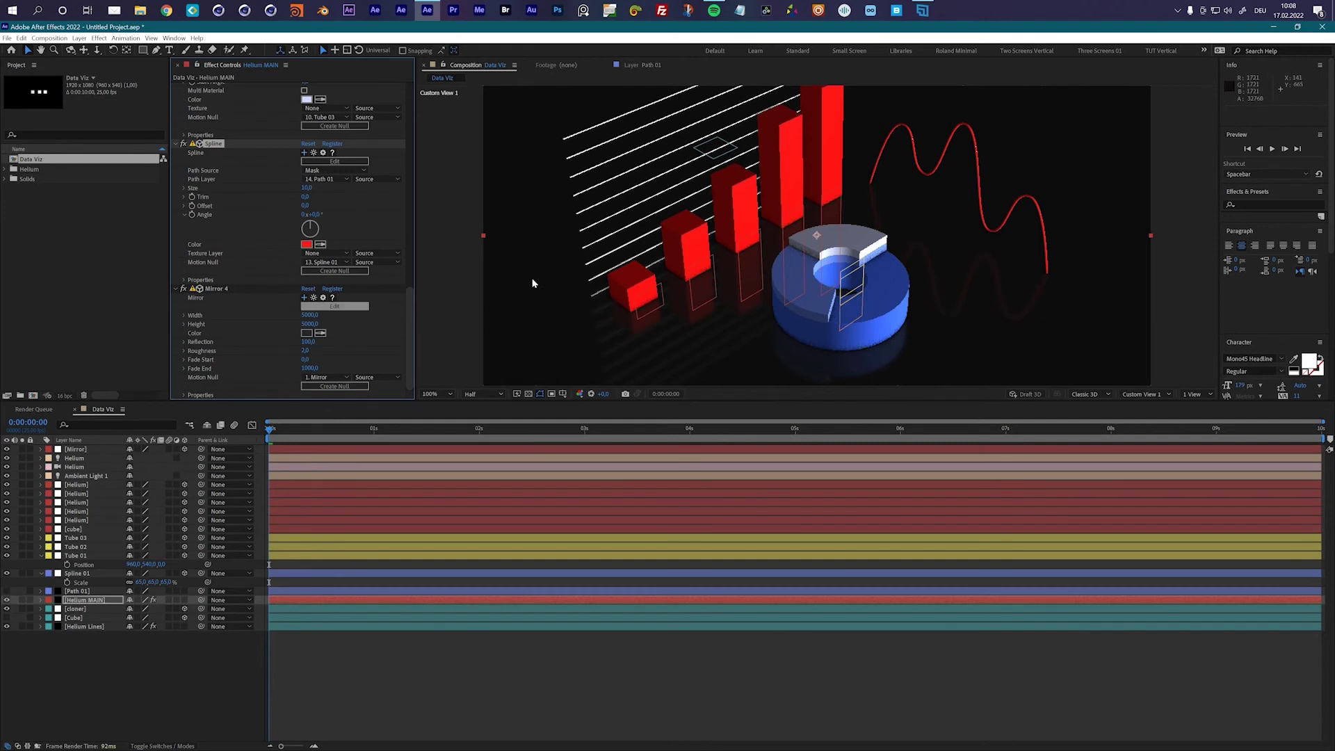
Add the Justice icon preset from the Icons collection after the Mirror effect on Helium MAIN
left_click(215, 289)
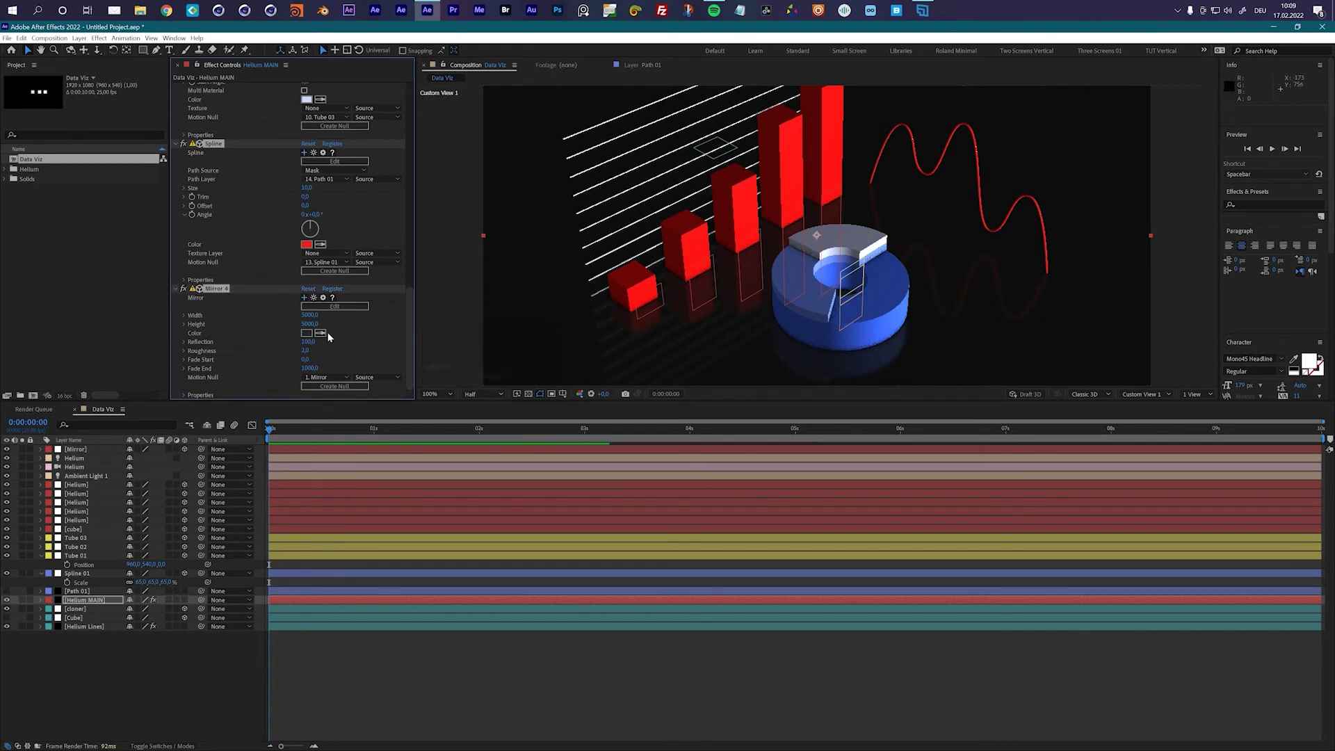
left_click(303, 298)
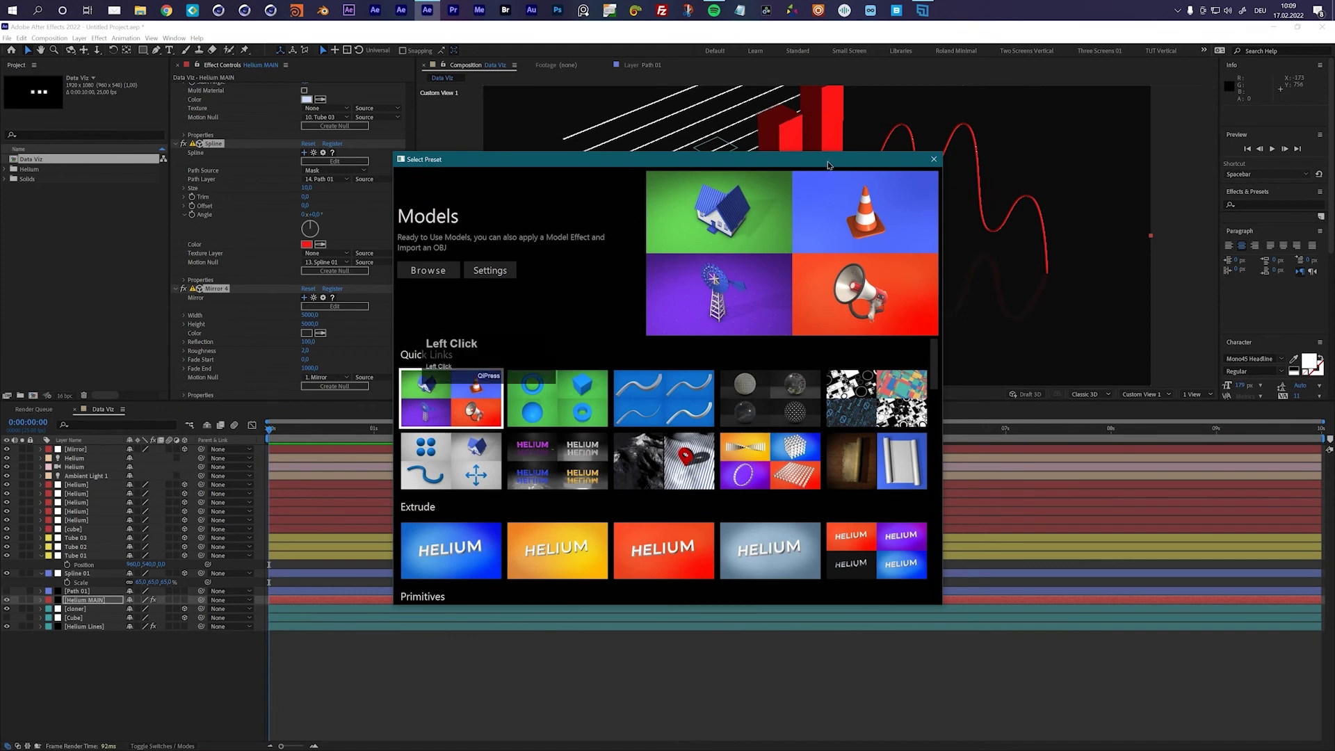
left_click_drag(827, 161, 996, 110)
left_click_drag(1109, 319, 1116, 473)
left_click(1041, 497)
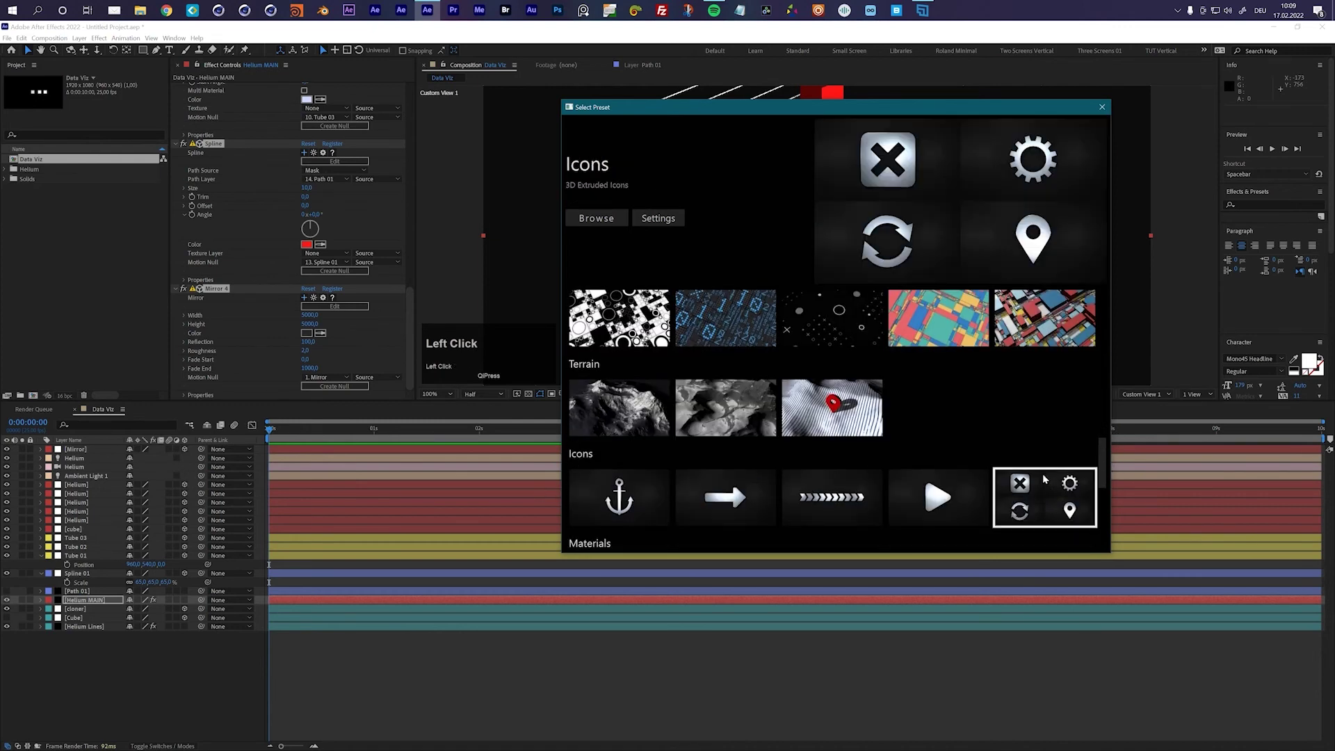
left_click(597, 218)
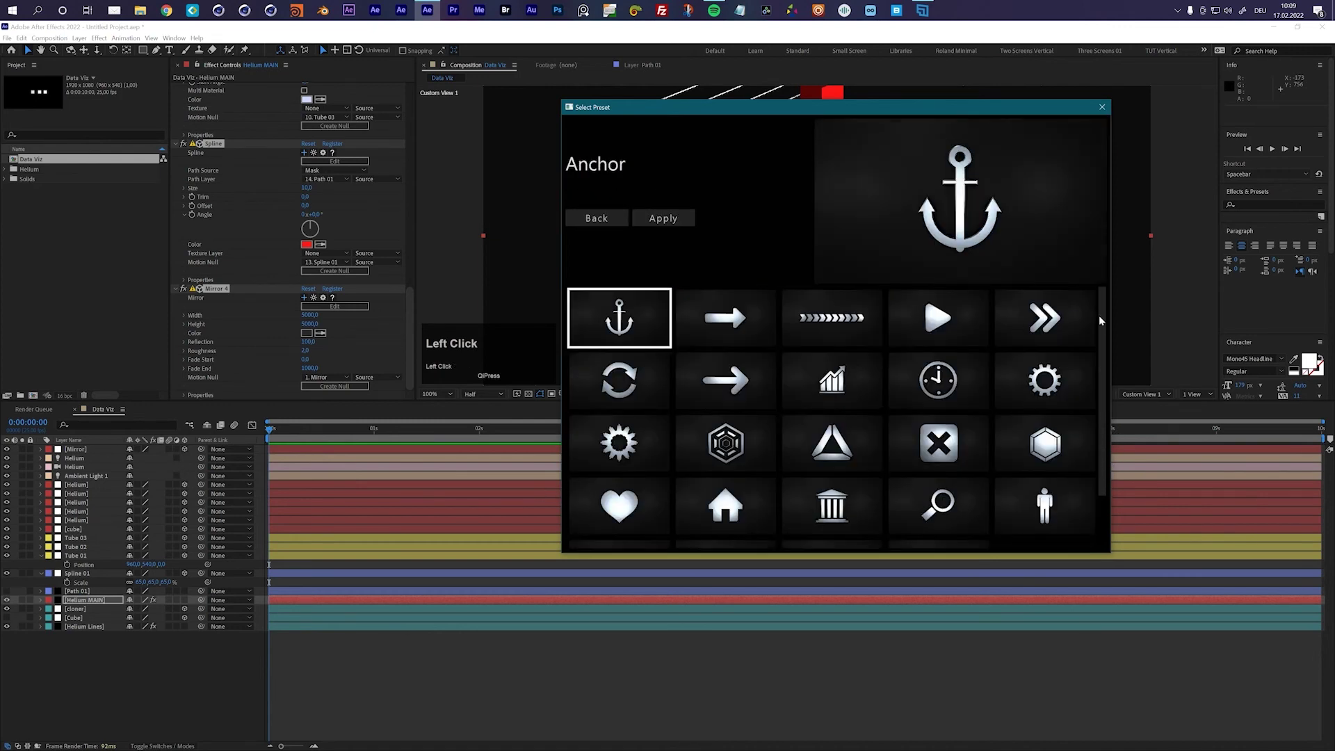
left_click_drag(1102, 317, 1106, 375)
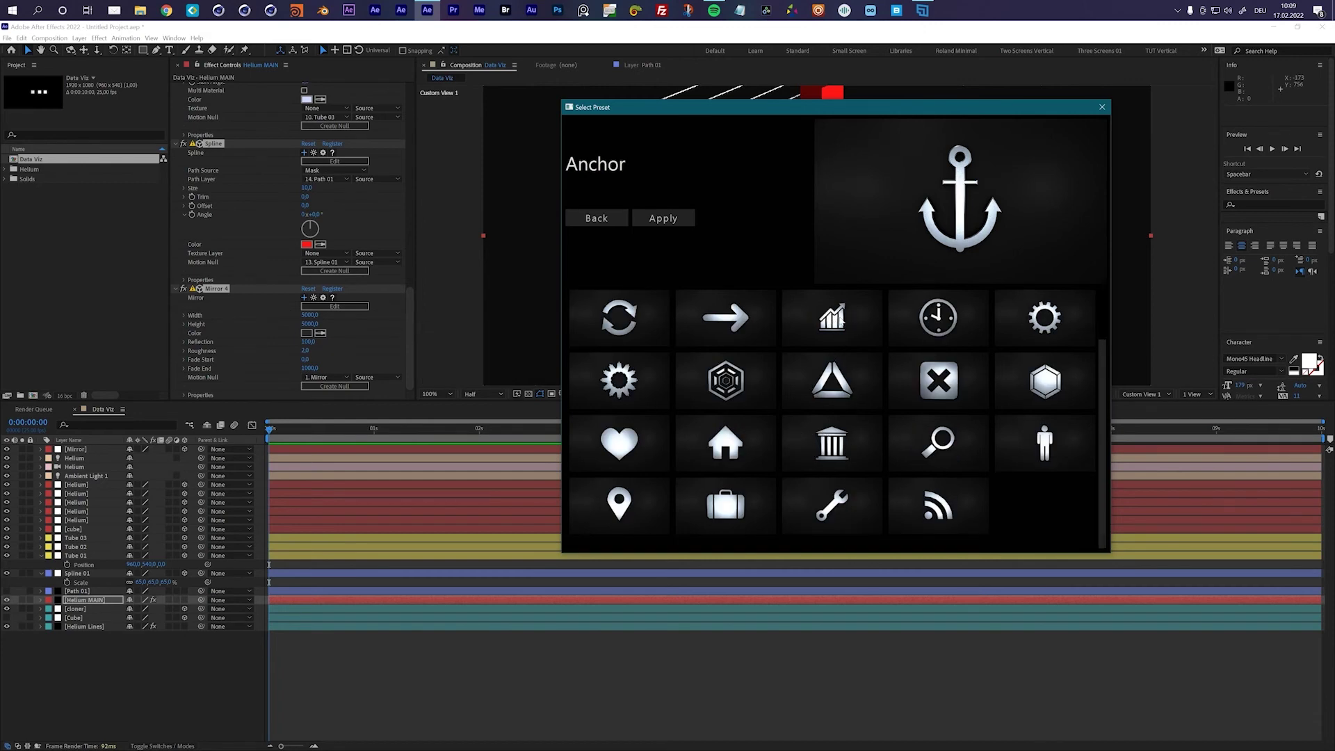
left_click(842, 318)
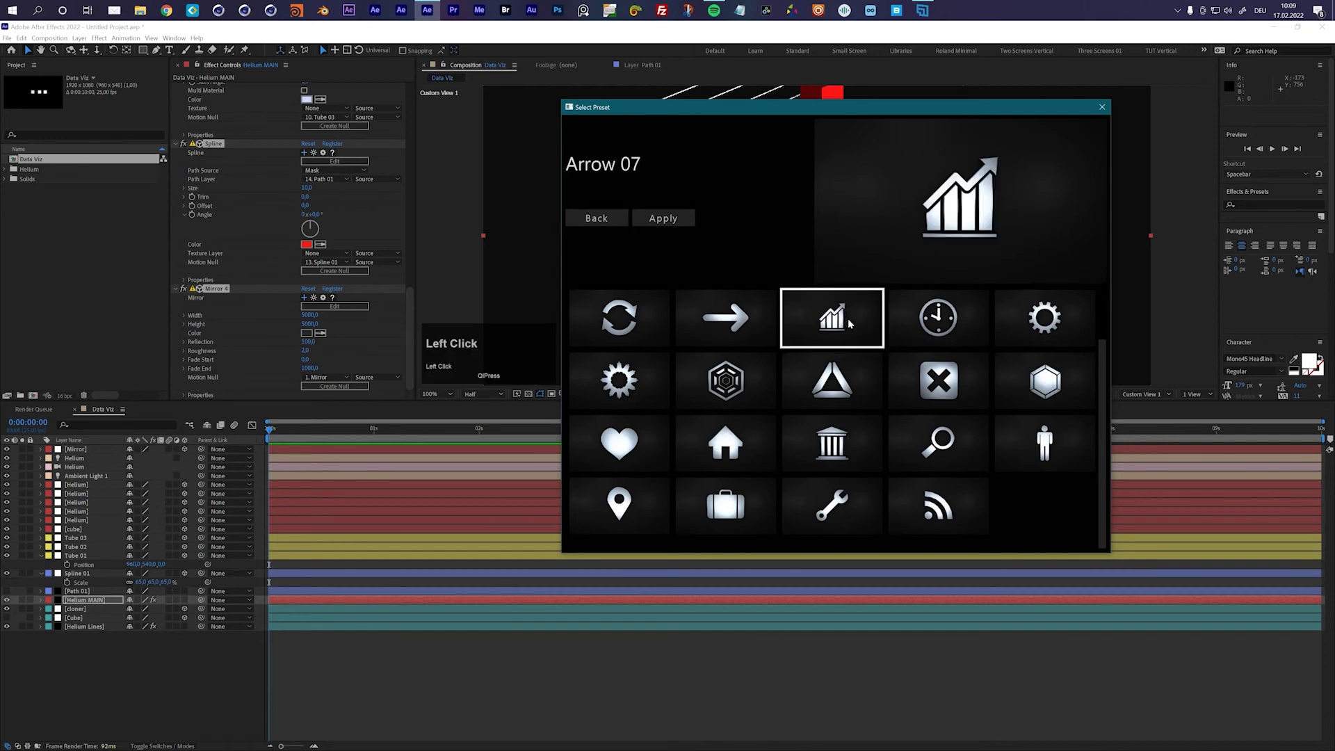
left_click(835, 450)
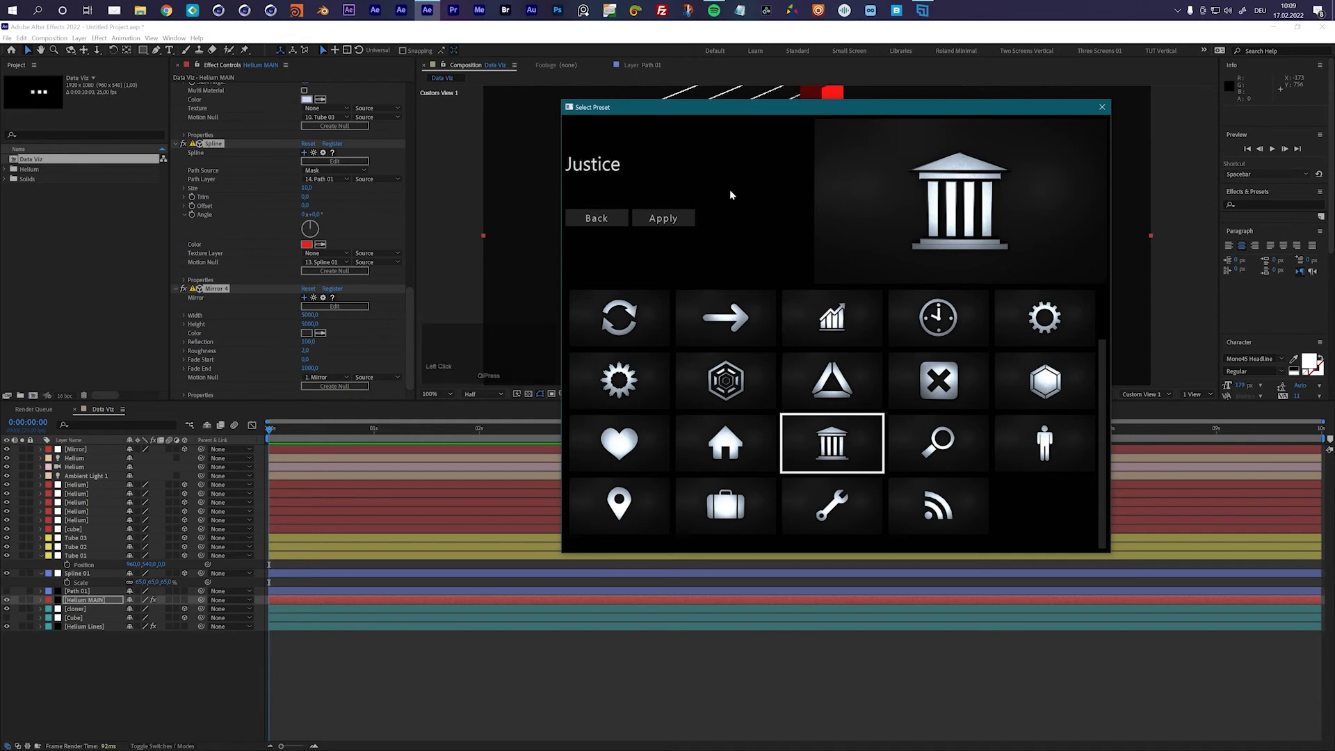
left_click(663, 219)
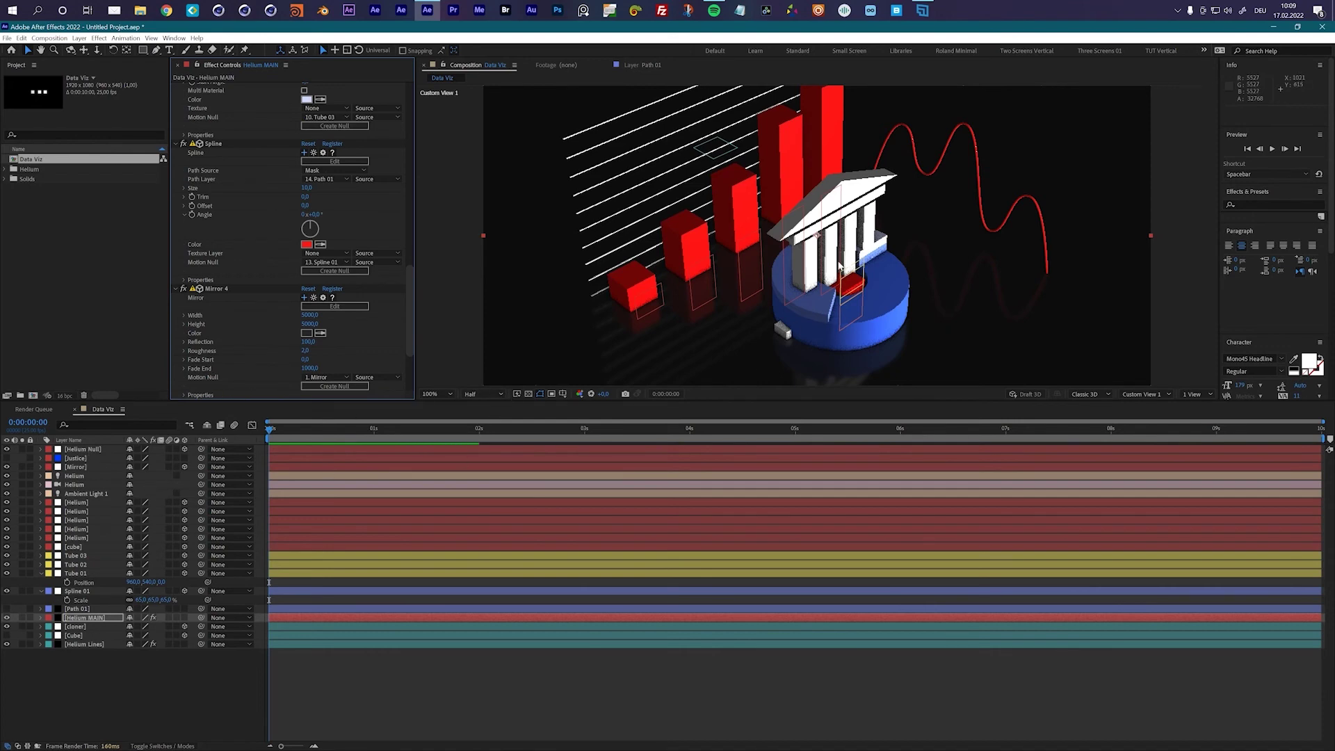
Rename the new Helium Null layer of the Justice icon to "Icon"
left_click(84, 449)
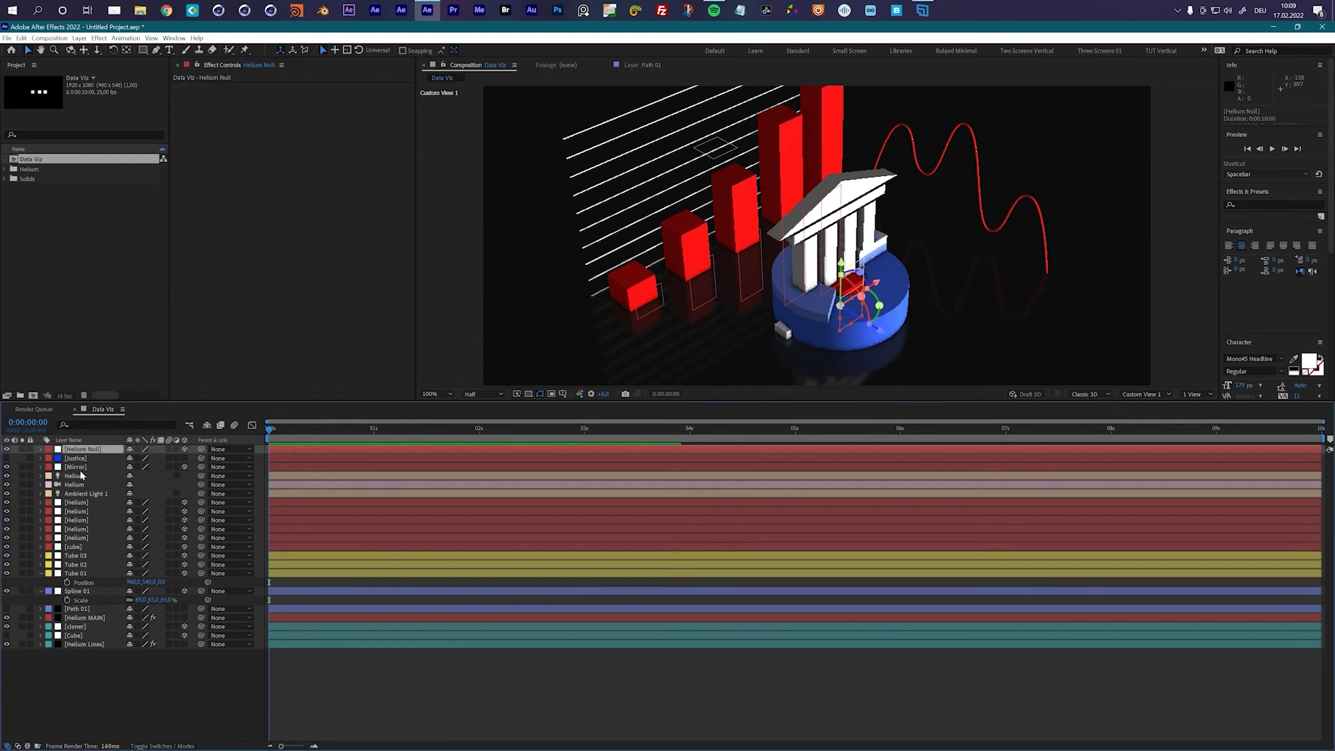
key("Return")
type("c")
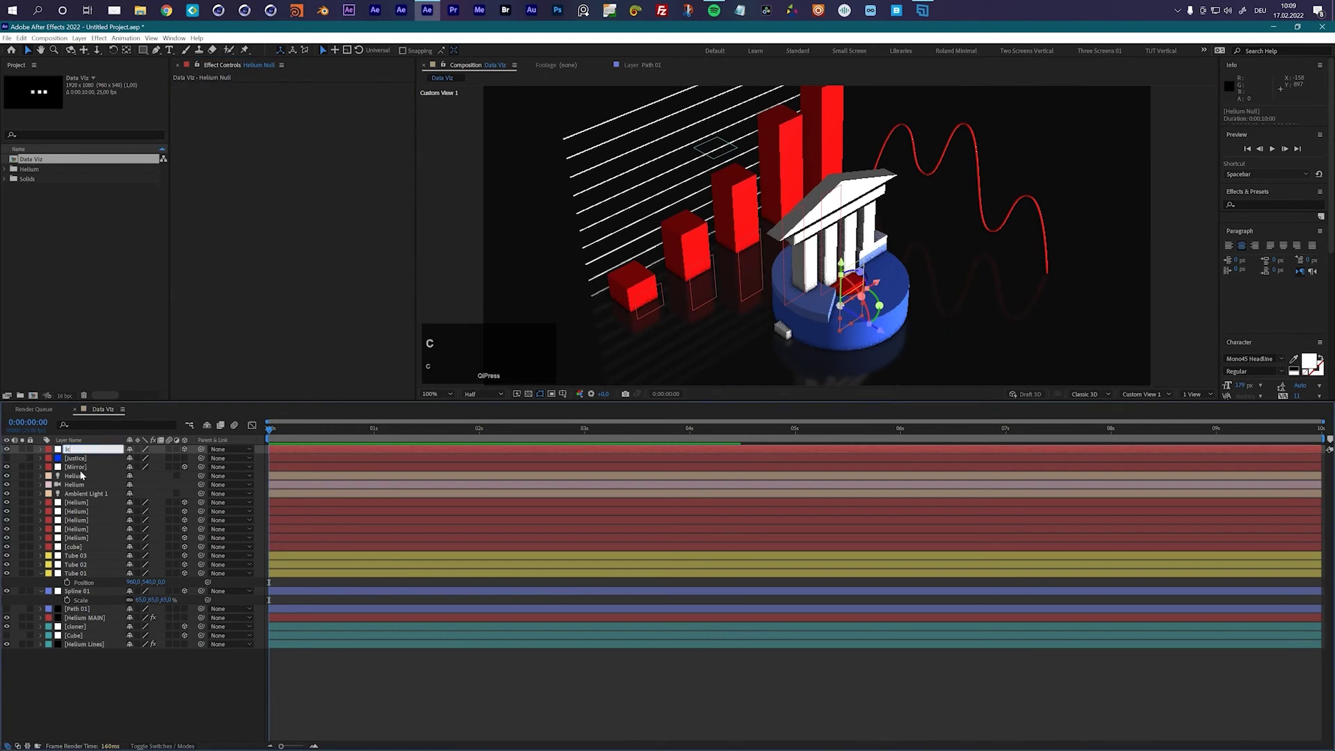
type("on")
key("Return")
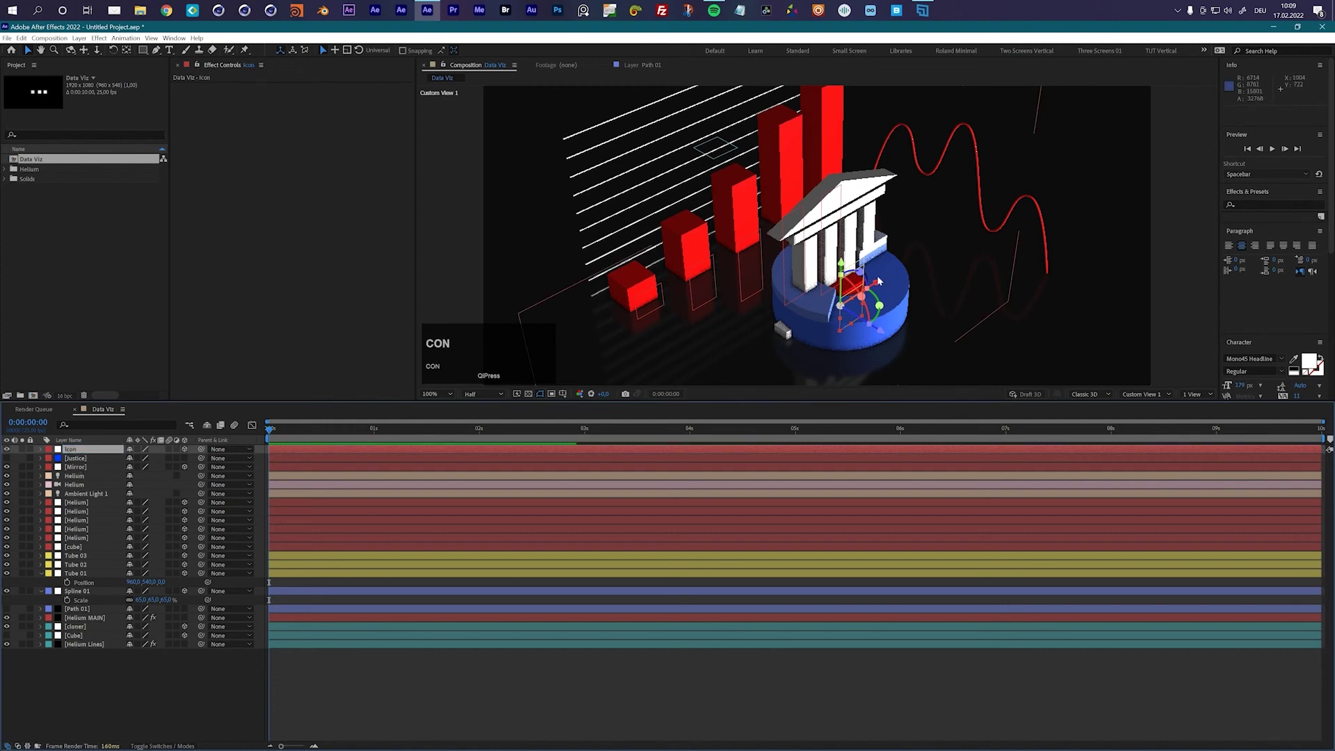
Turn the Icon null sideways and move it beside the ring chart, to about X 424 and Z -34
left_click_drag(879, 280, 737, 375)
left_click(797, 340)
scroll(828, 264, "down", 2)
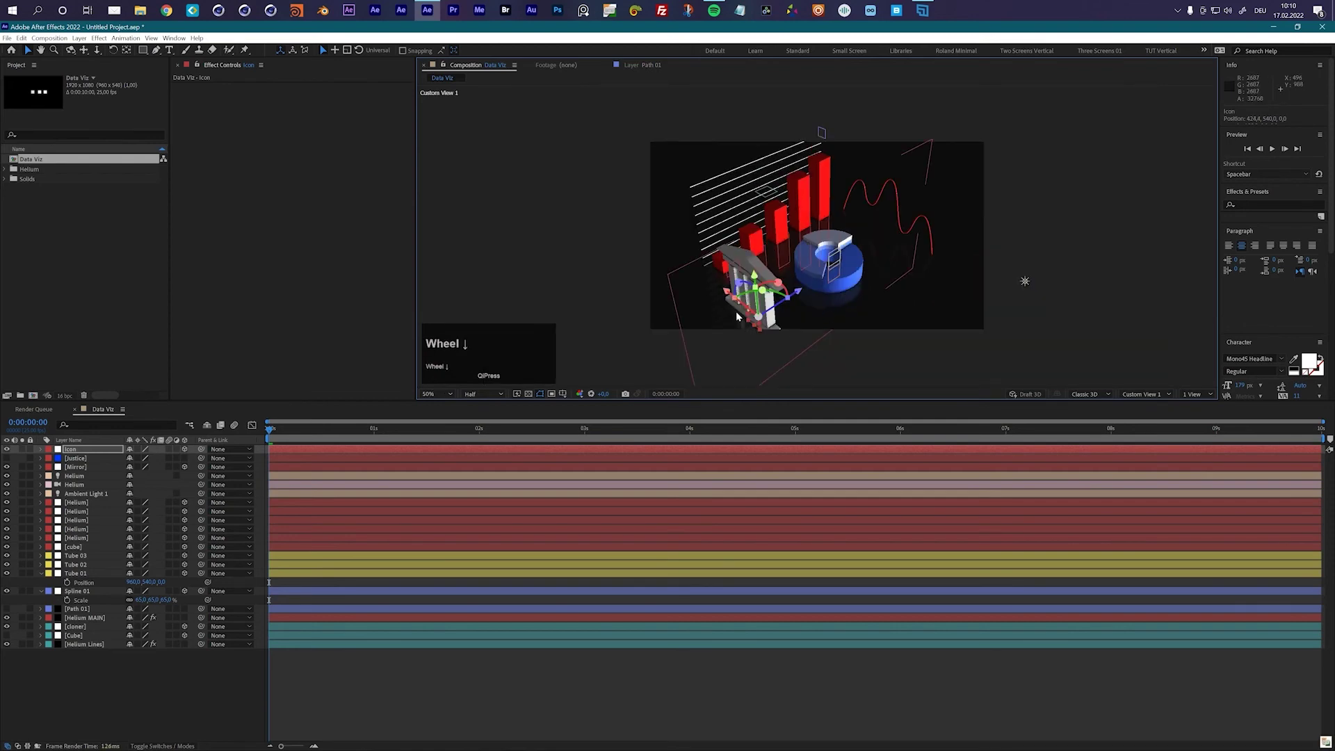
left_click_drag(726, 296, 731, 296)
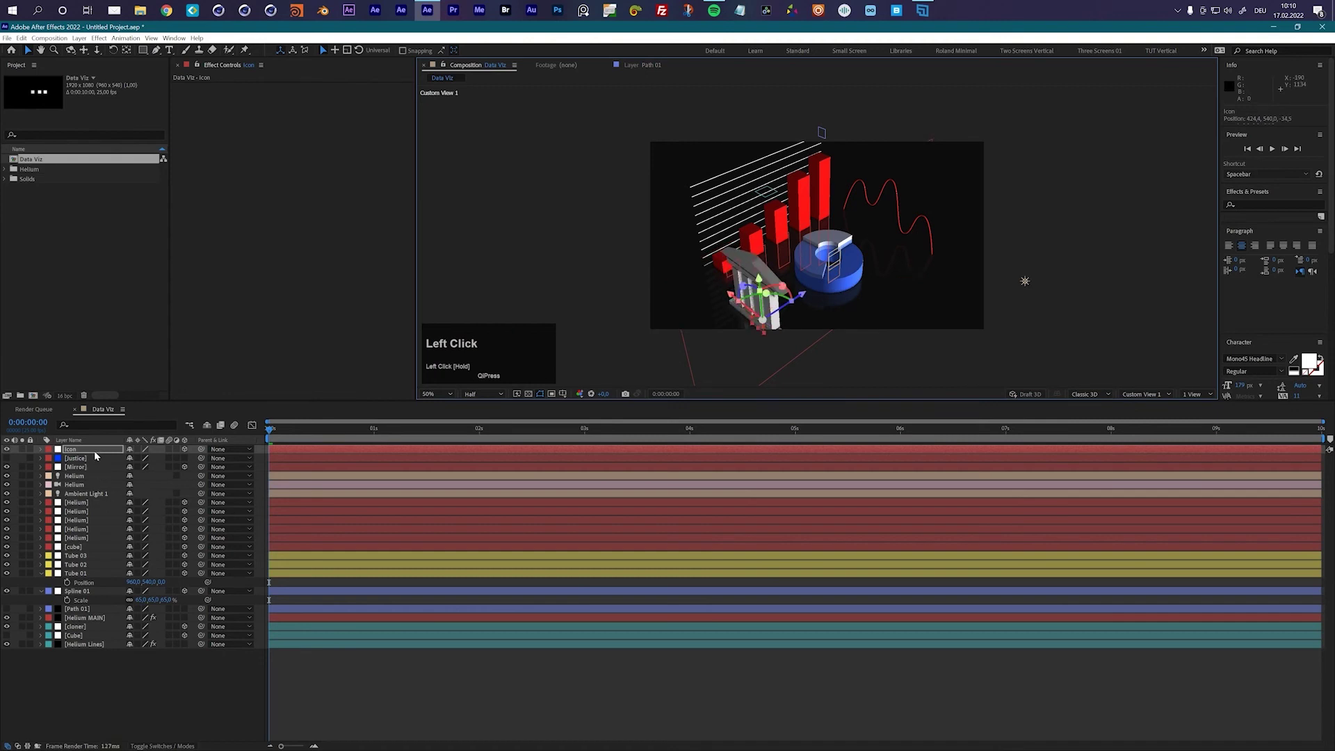
Show the composition in a 2 Views layout and scale the Icon null to about 66%
left_click(1185, 394)
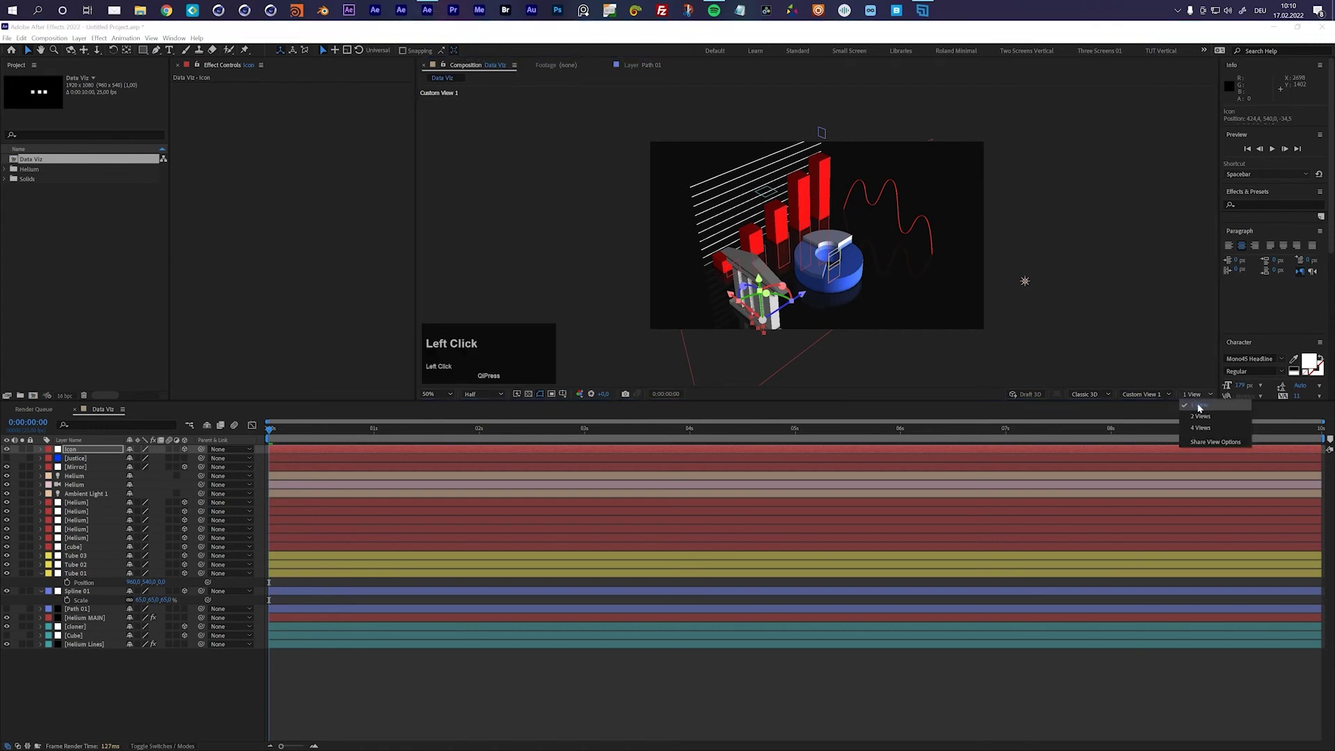
left_click(1197, 414)
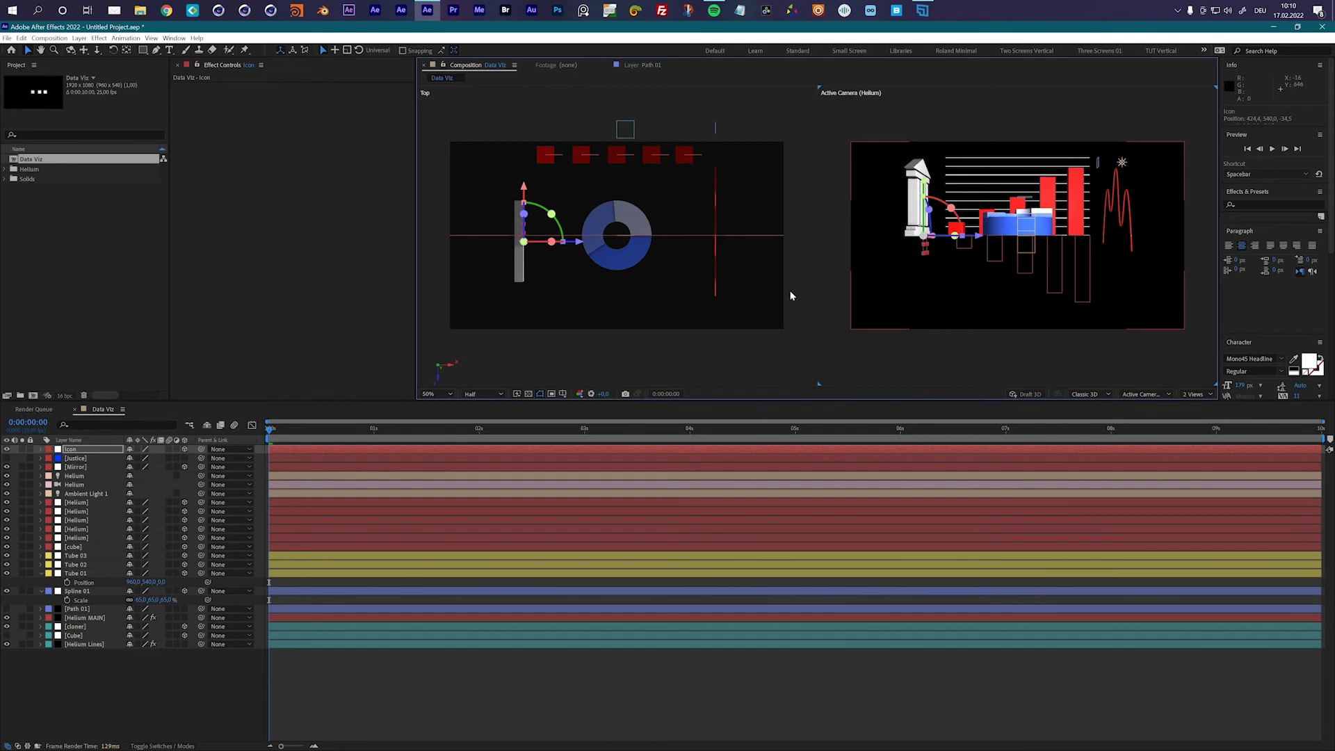
left_click(154, 455)
key("s")
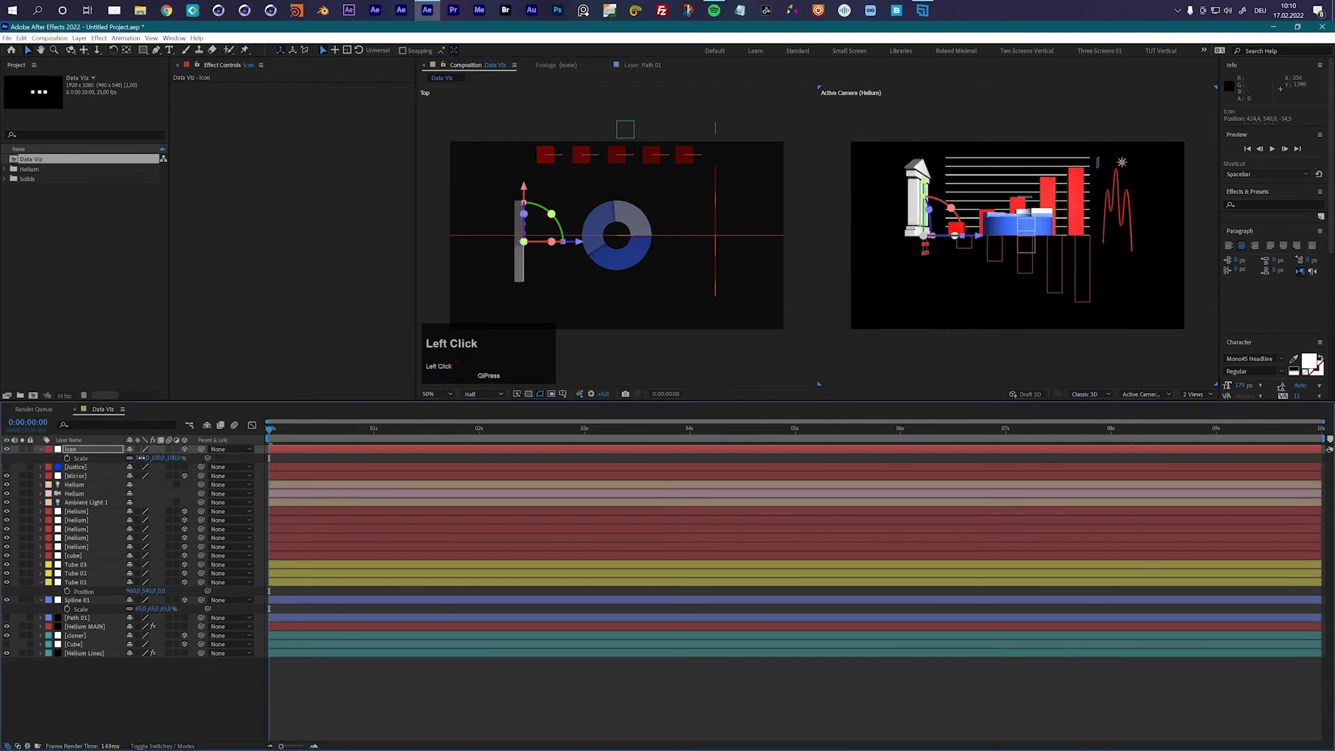
mouse_move(137, 462)
left_mouse_down()
mouse_move(109, 460)
mouse_move(128, 459)
left_mouse_up()
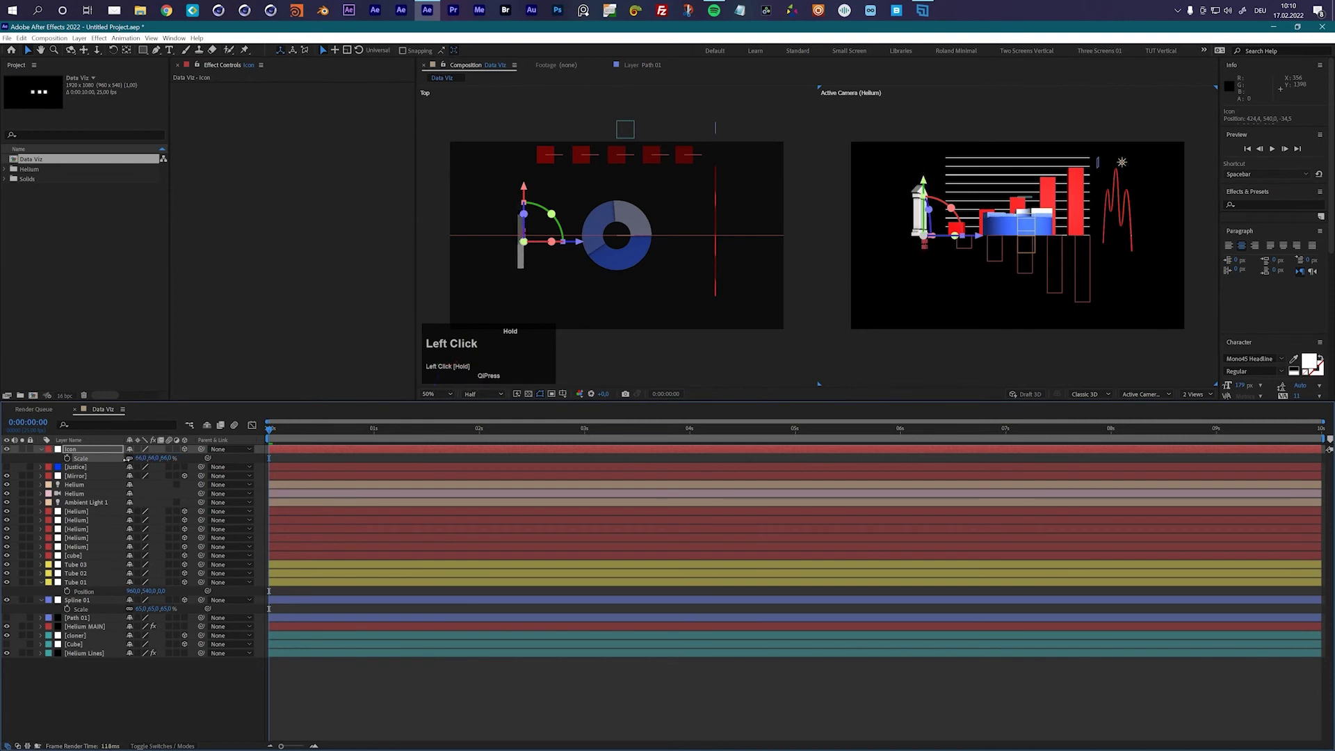
Return to the 1 View layout and move the Icon null slightly farther from the ring chart
left_click(1193, 395)
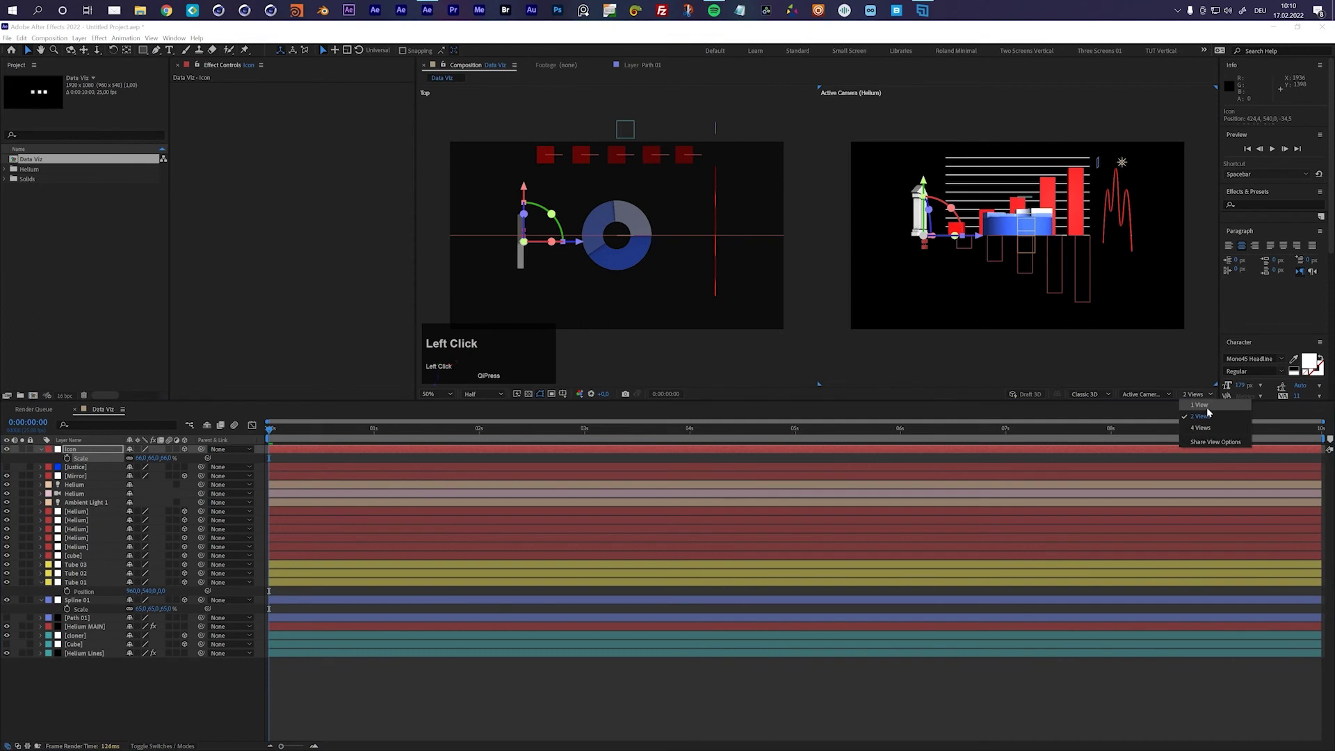
left_click(1197, 411)
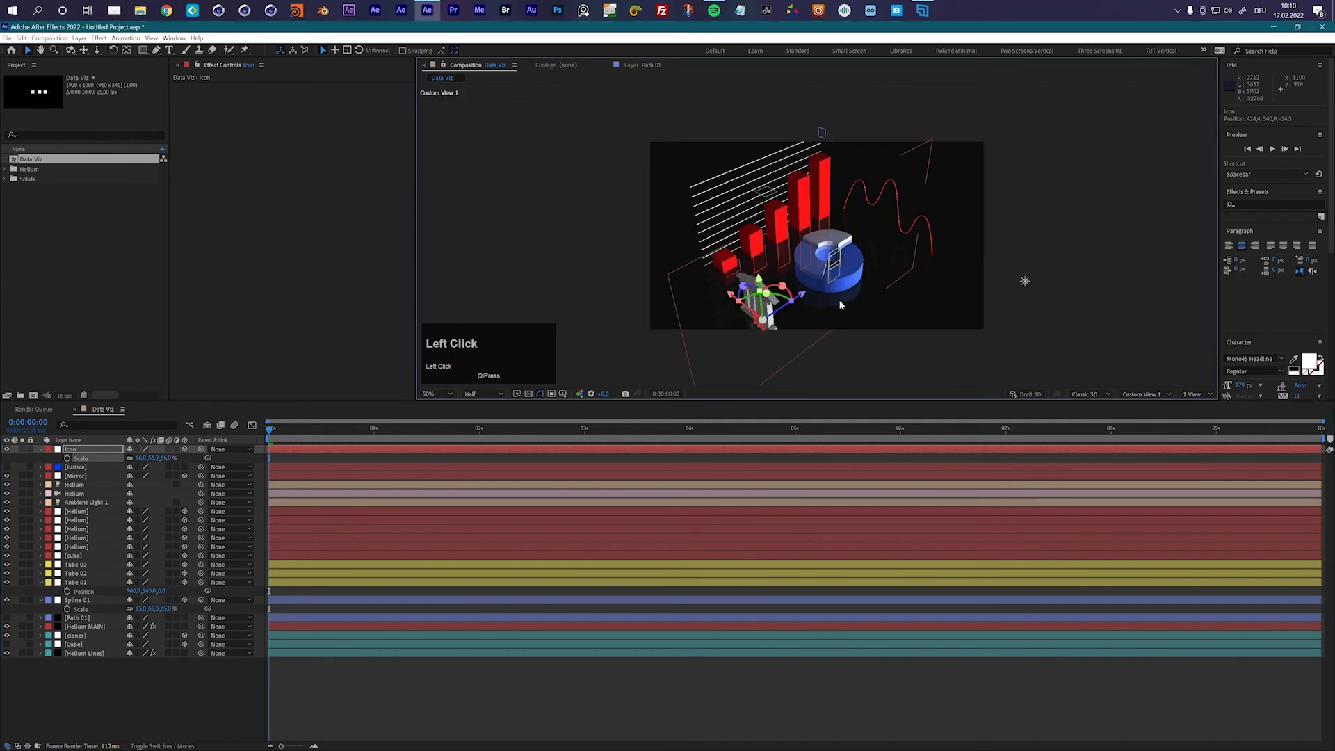
left_click(747, 285)
mouse_move(804, 299)
left_mouse_down()
mouse_move(714, 316)
mouse_move(793, 288)
left_mouse_up()
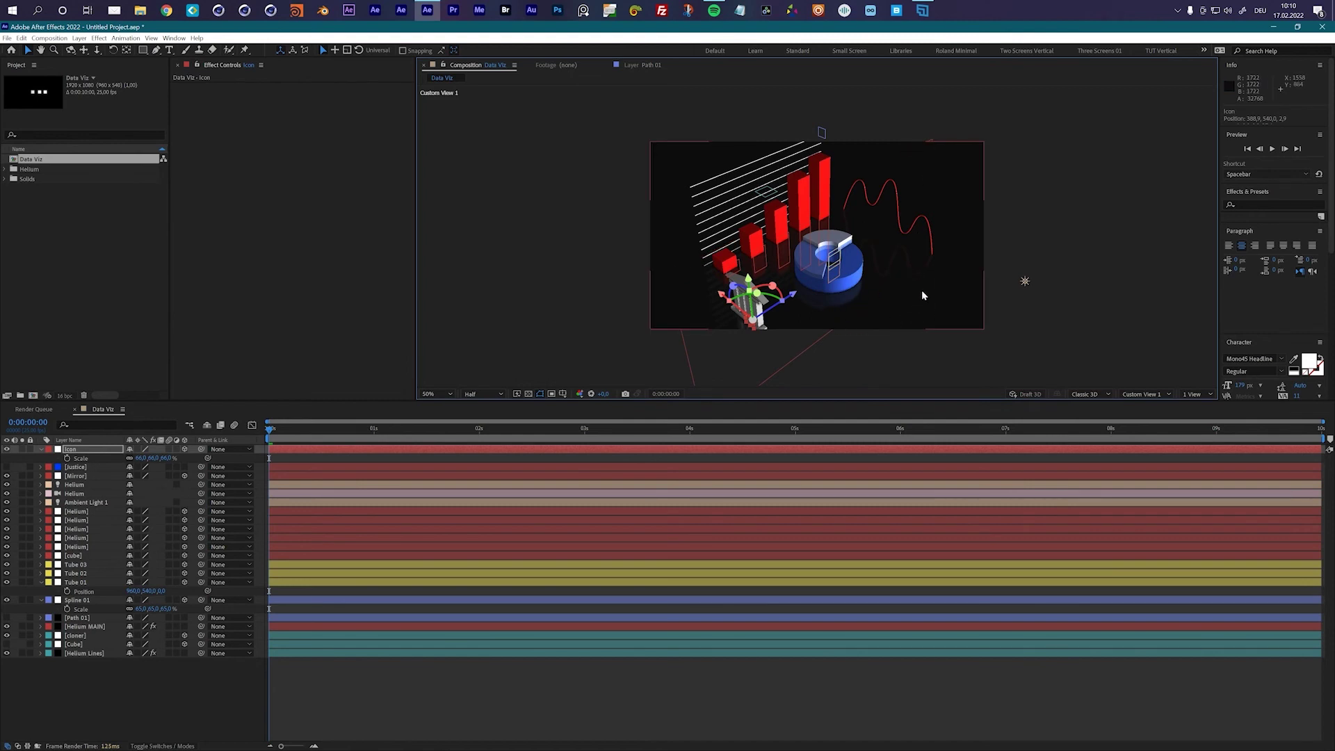
left_click(87, 450)
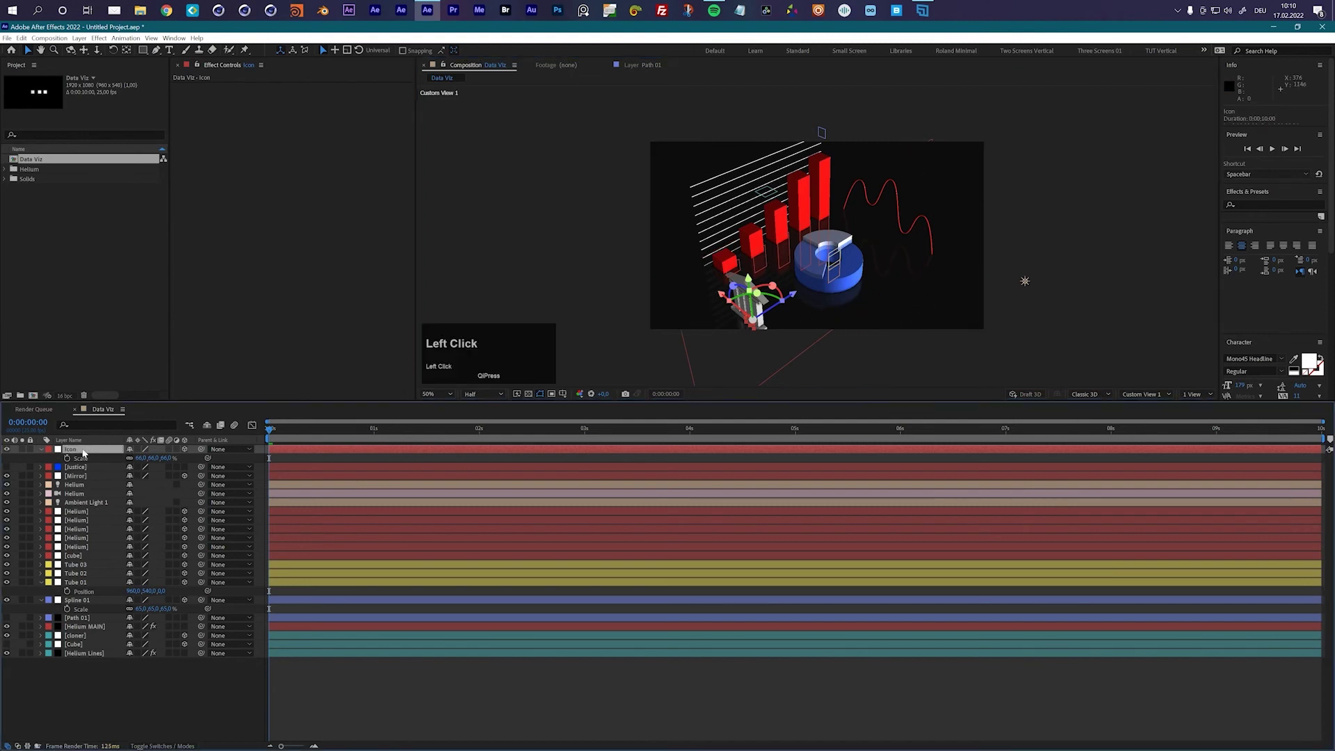
Open the Extrude preset collection from the Primitive effect on the Helium MAIN layer
left_click(90, 630)
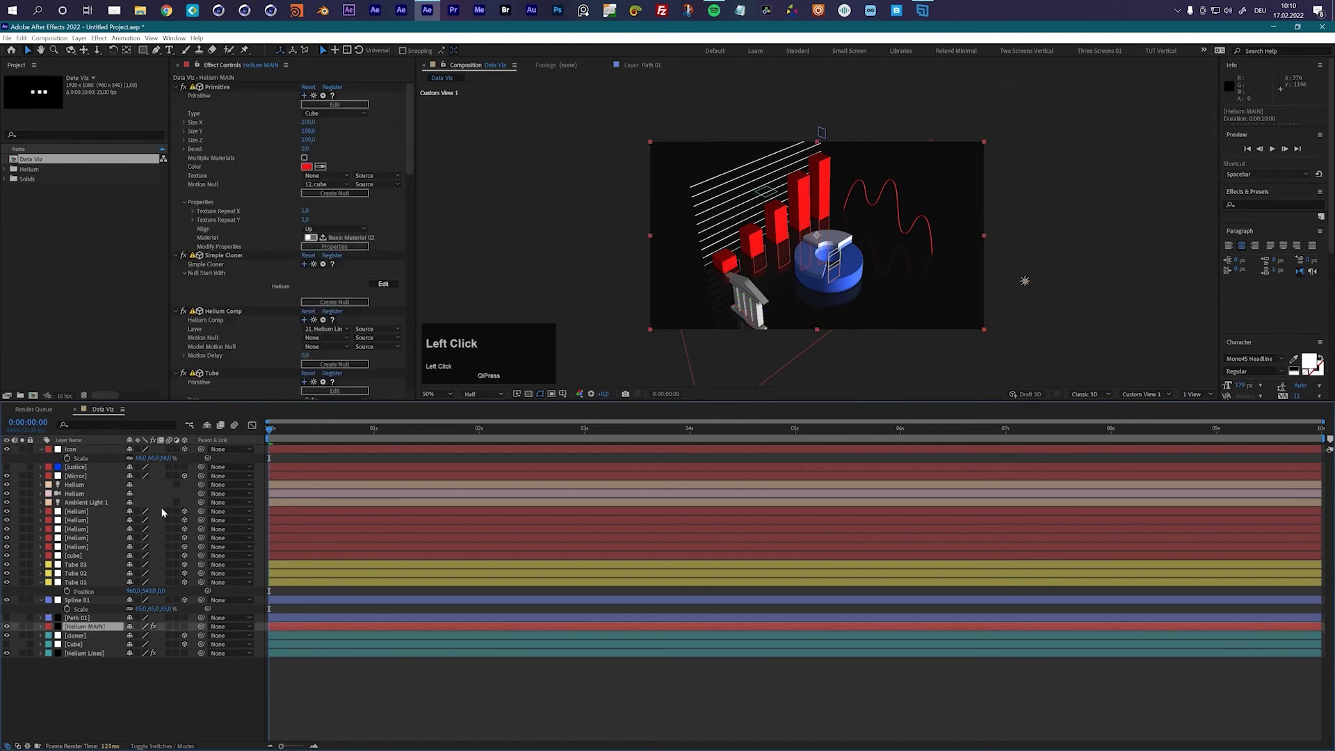
left_click(335, 105)
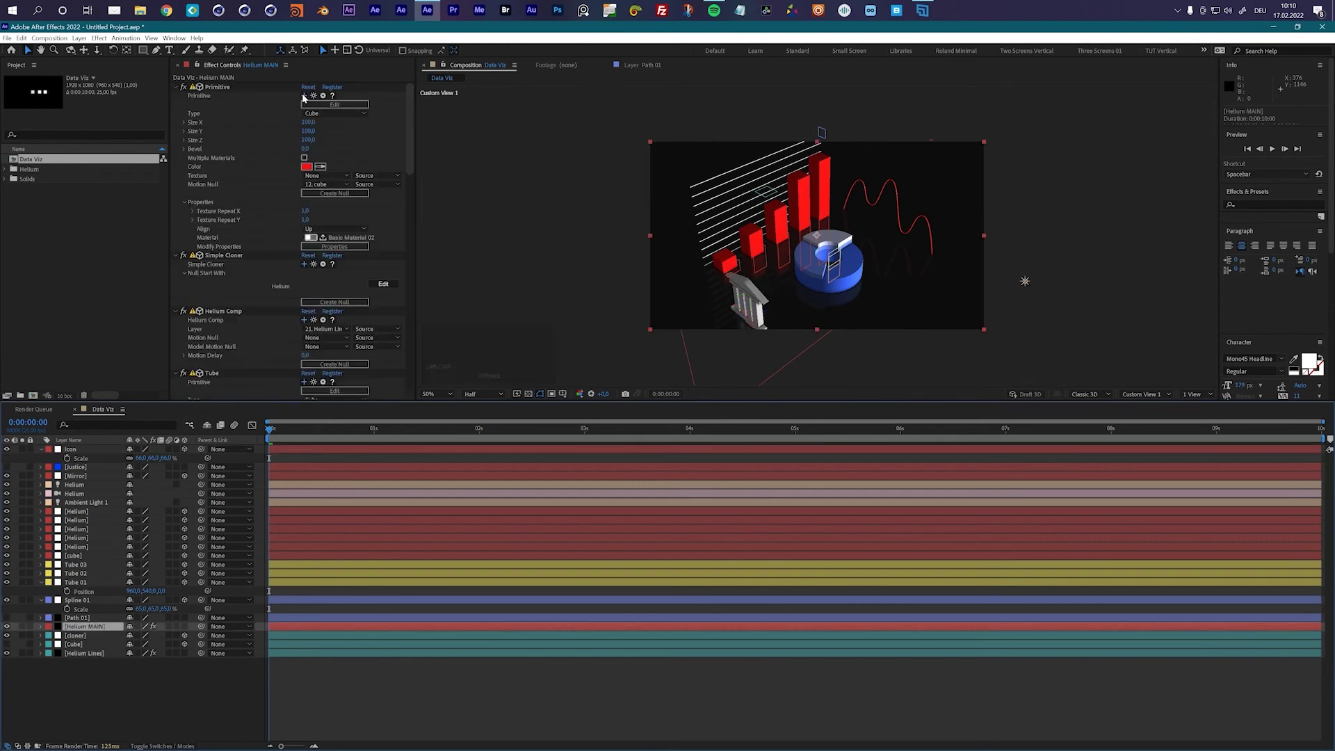
left_click_drag(610, 152, 839, 103)
left_click(663, 481)
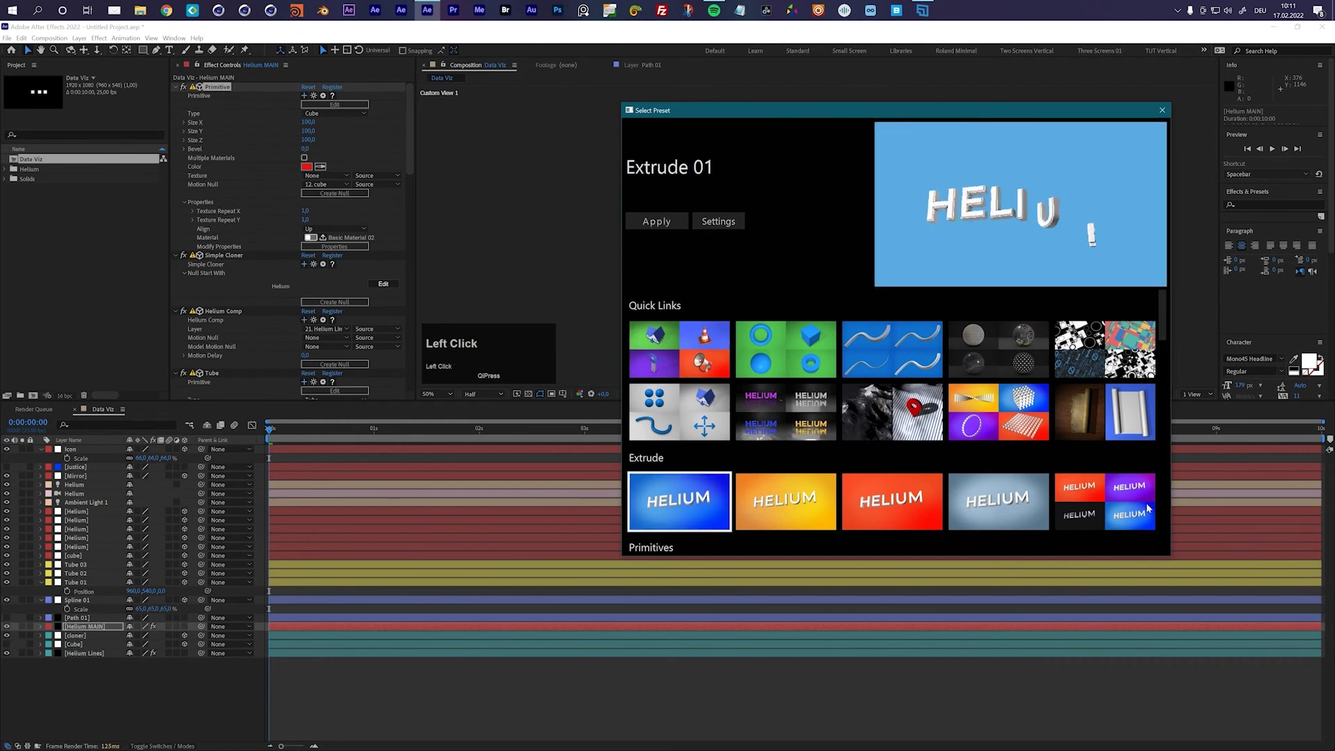
left_click(669, 230)
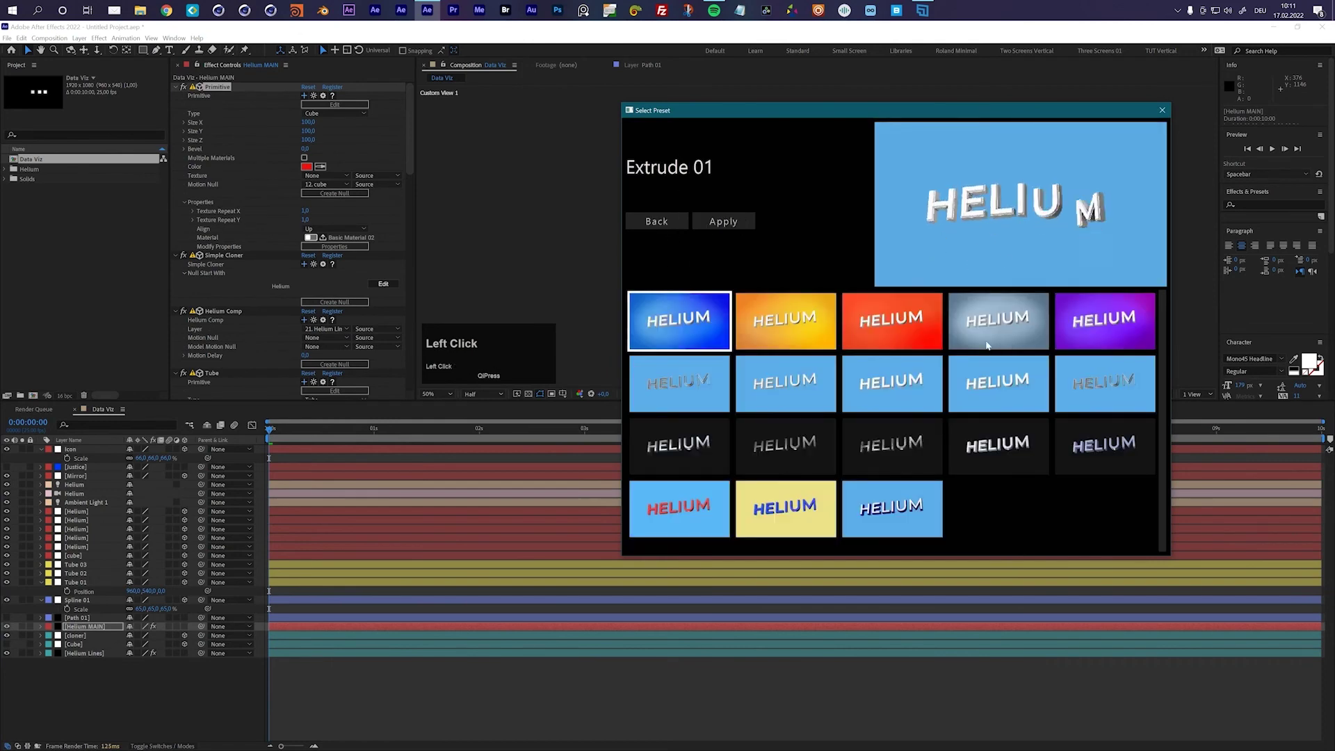
Preview the animations of several Extrude text presets, including Extrude 02 to 05 and 07 to 09
left_click(795, 325)
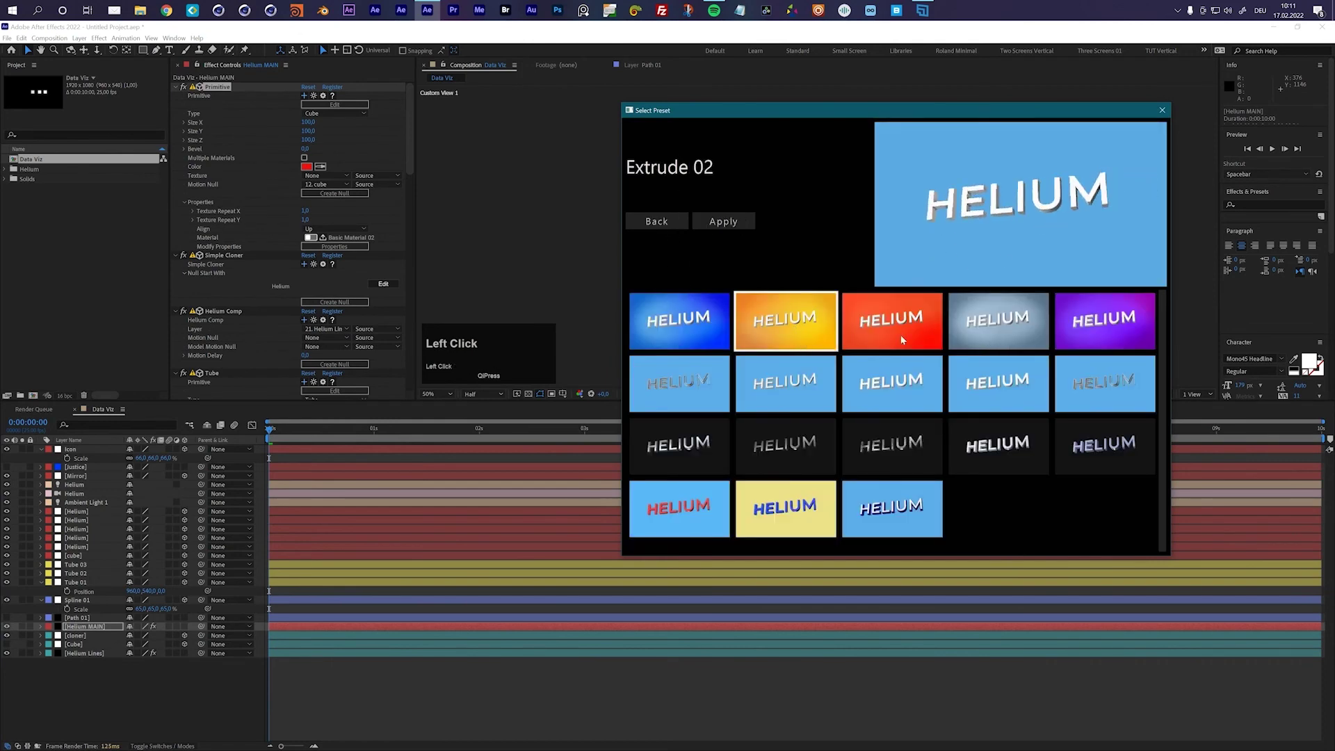
left_click(937, 313)
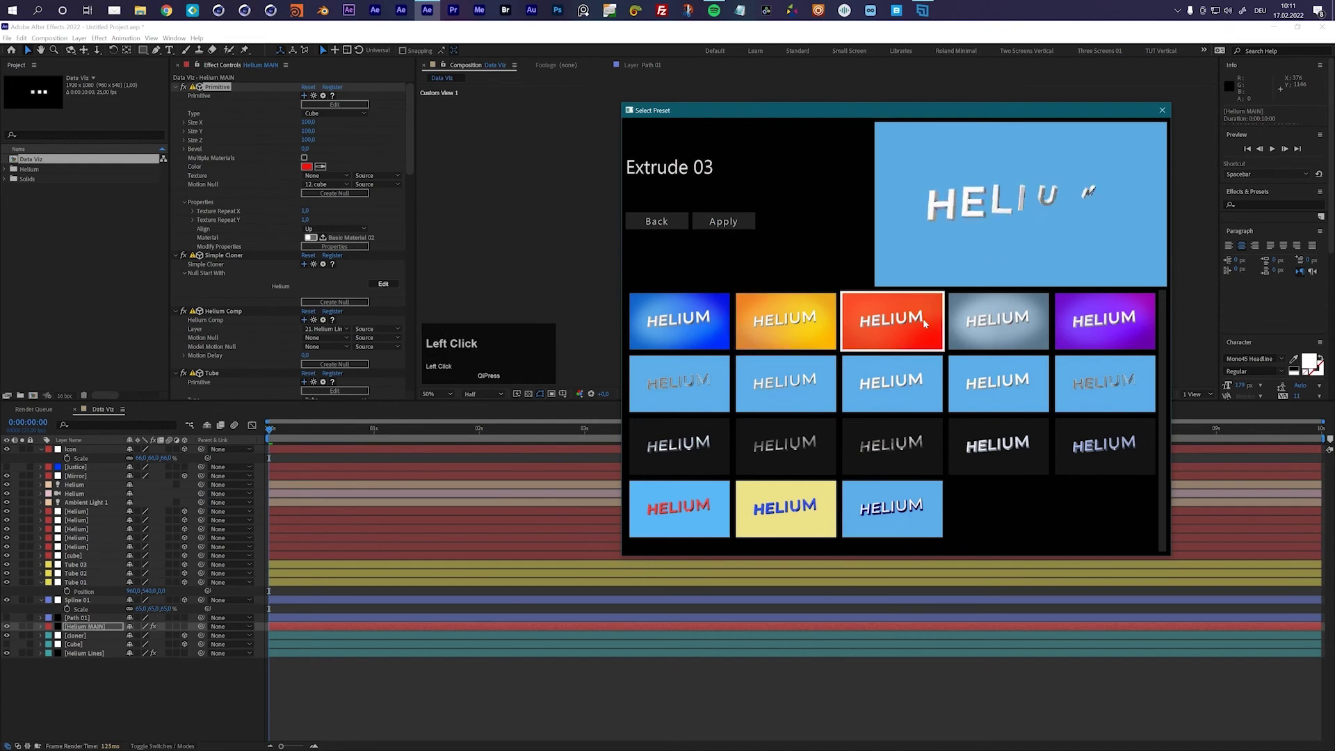
left_click(984, 327)
left_click(1097, 325)
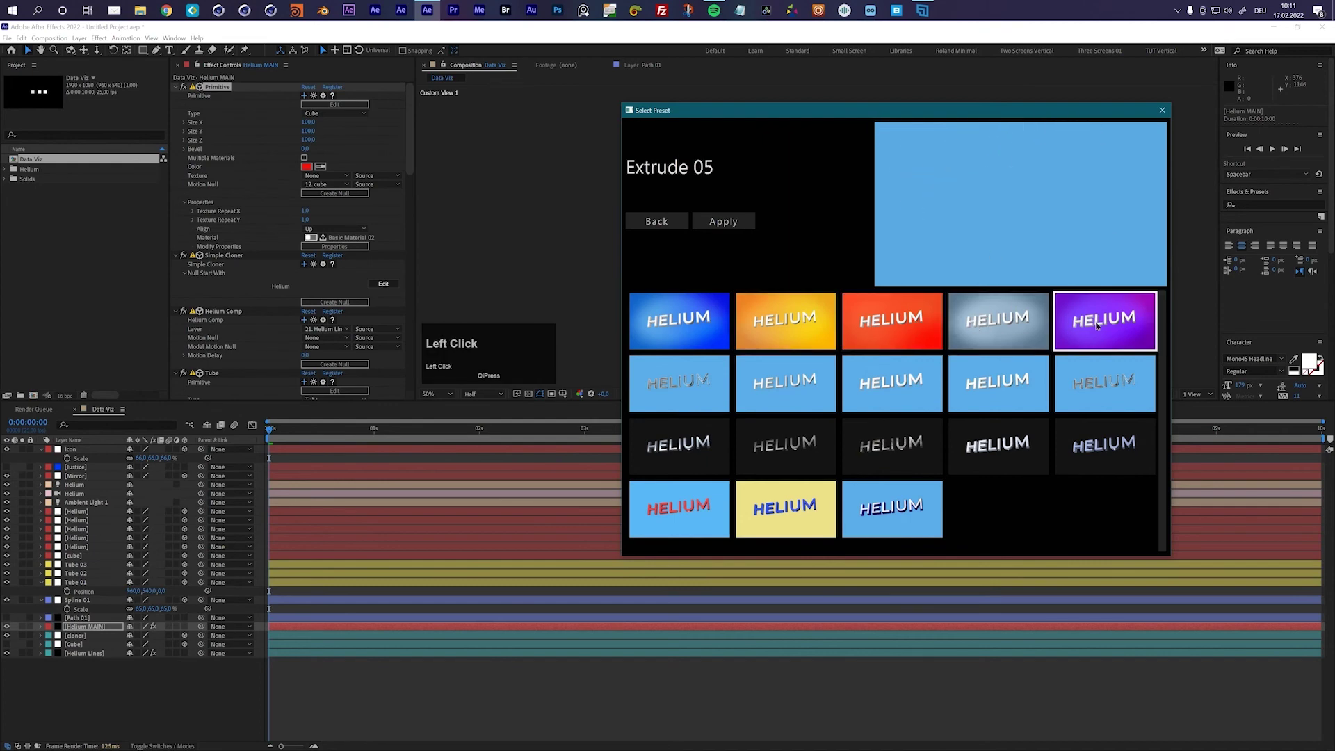
left_click(1006, 330)
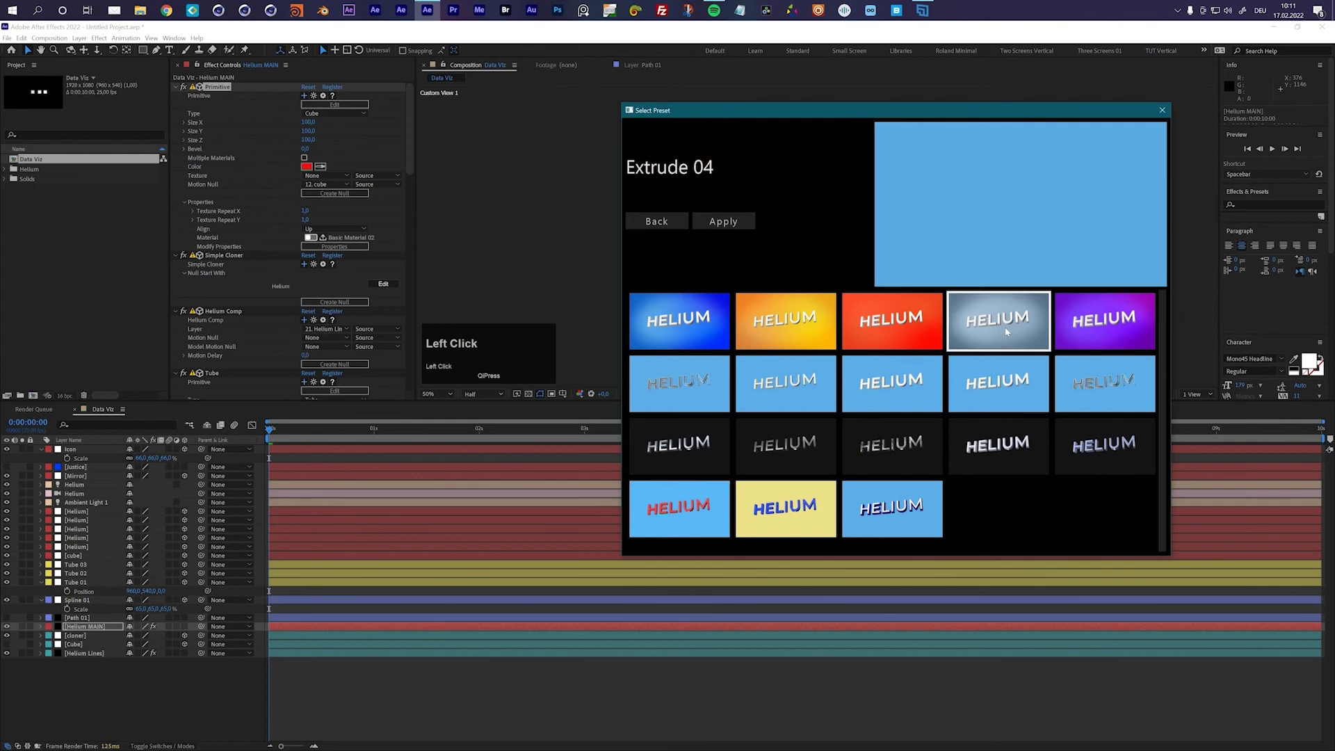
left_click(951, 397)
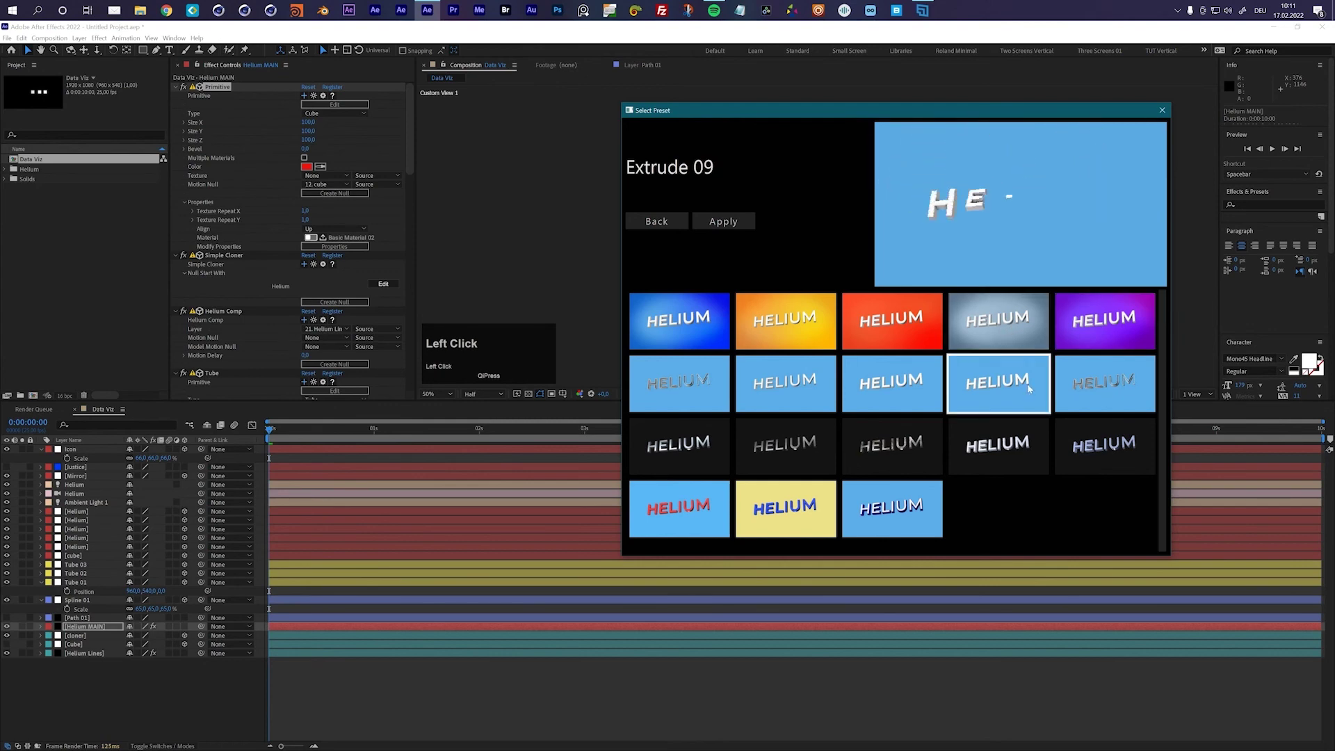
left_click(896, 392)
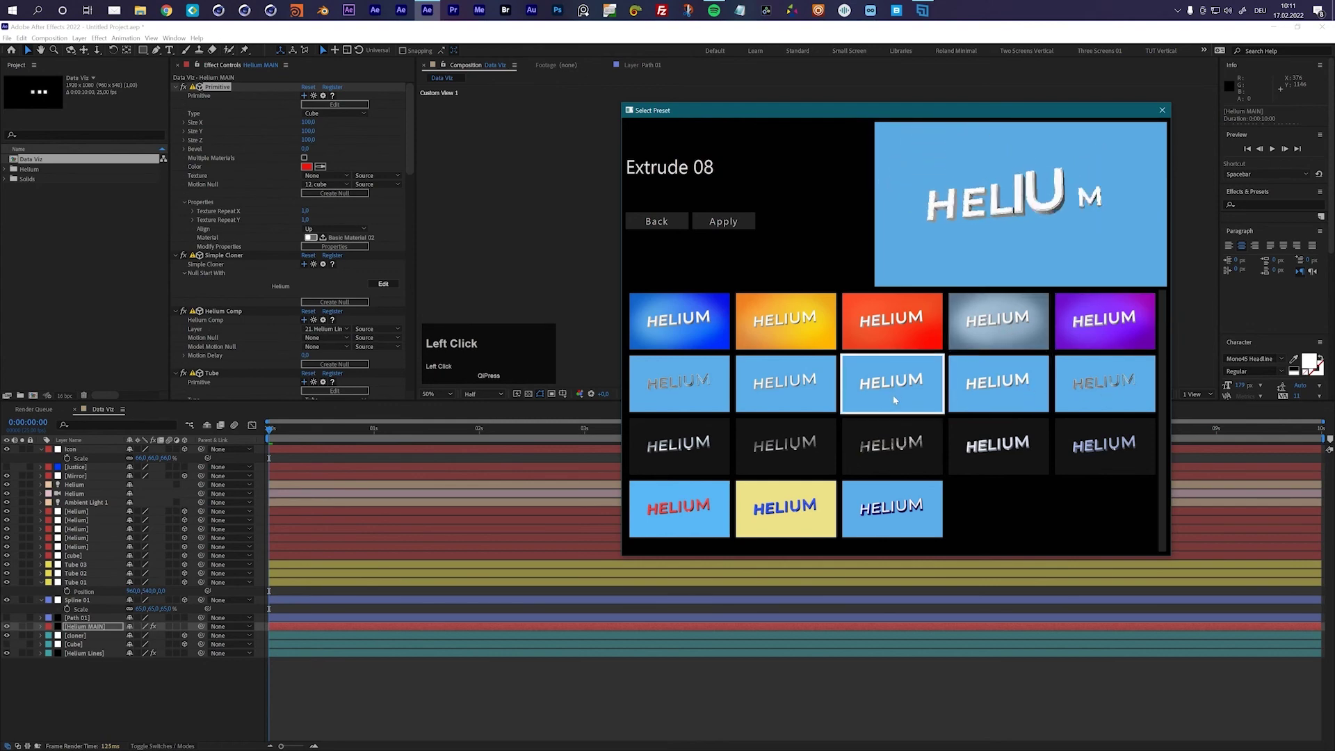
left_click(790, 396)
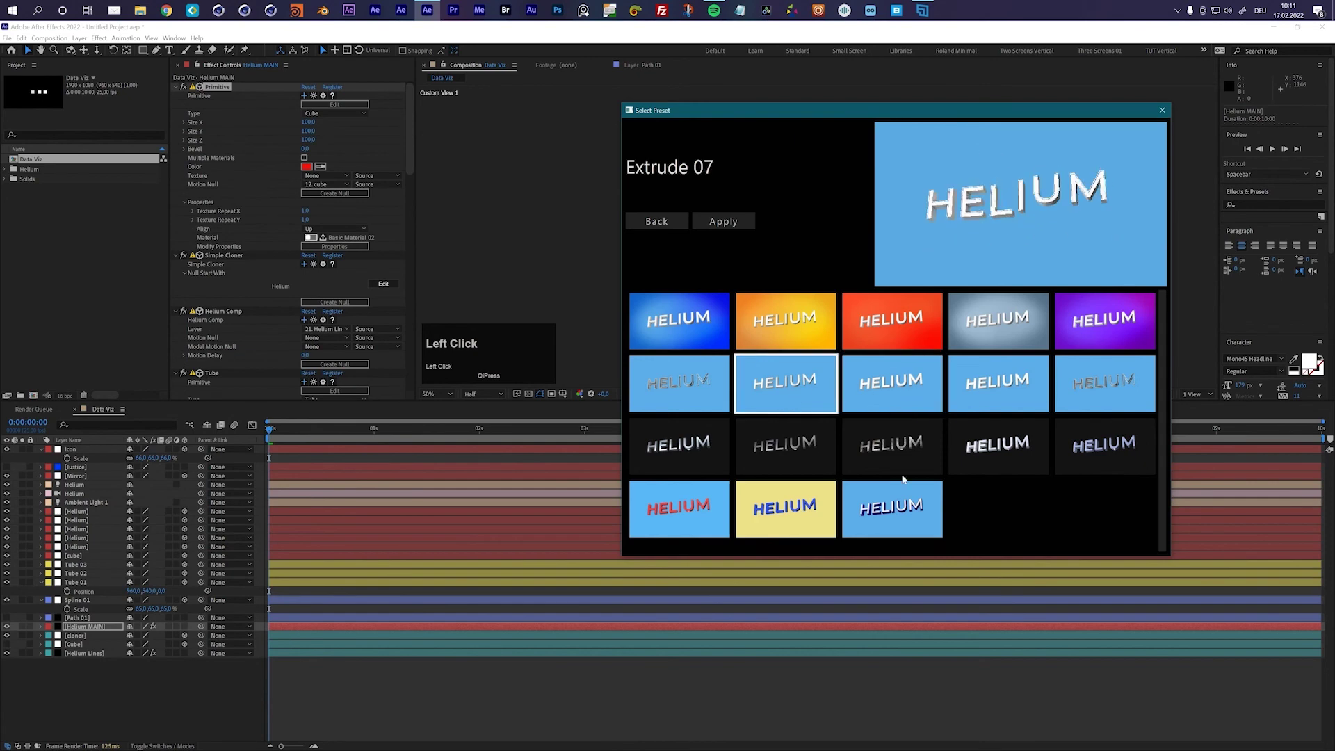
left_click(901, 509)
Apply the Extrude 08 text preset to Helium MAIN and select its Helium Null layer
left_click(889, 393)
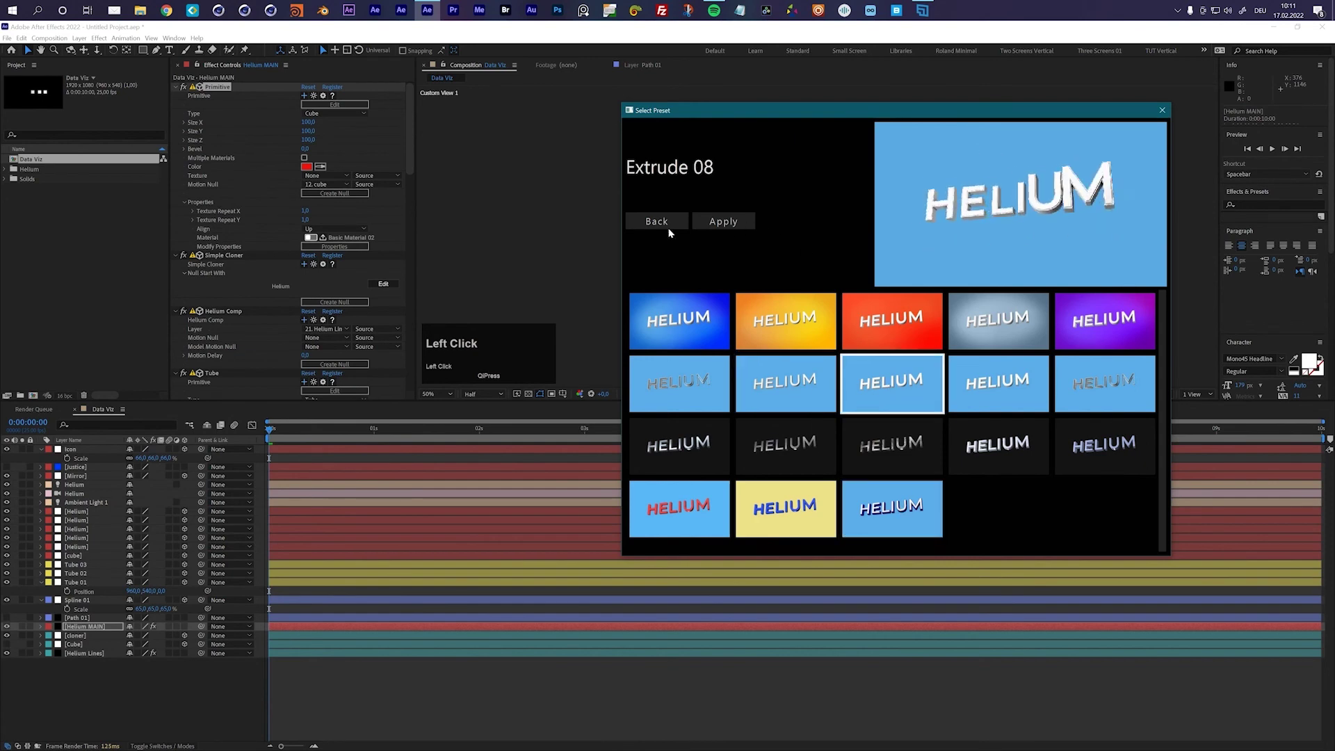
left_click(732, 221)
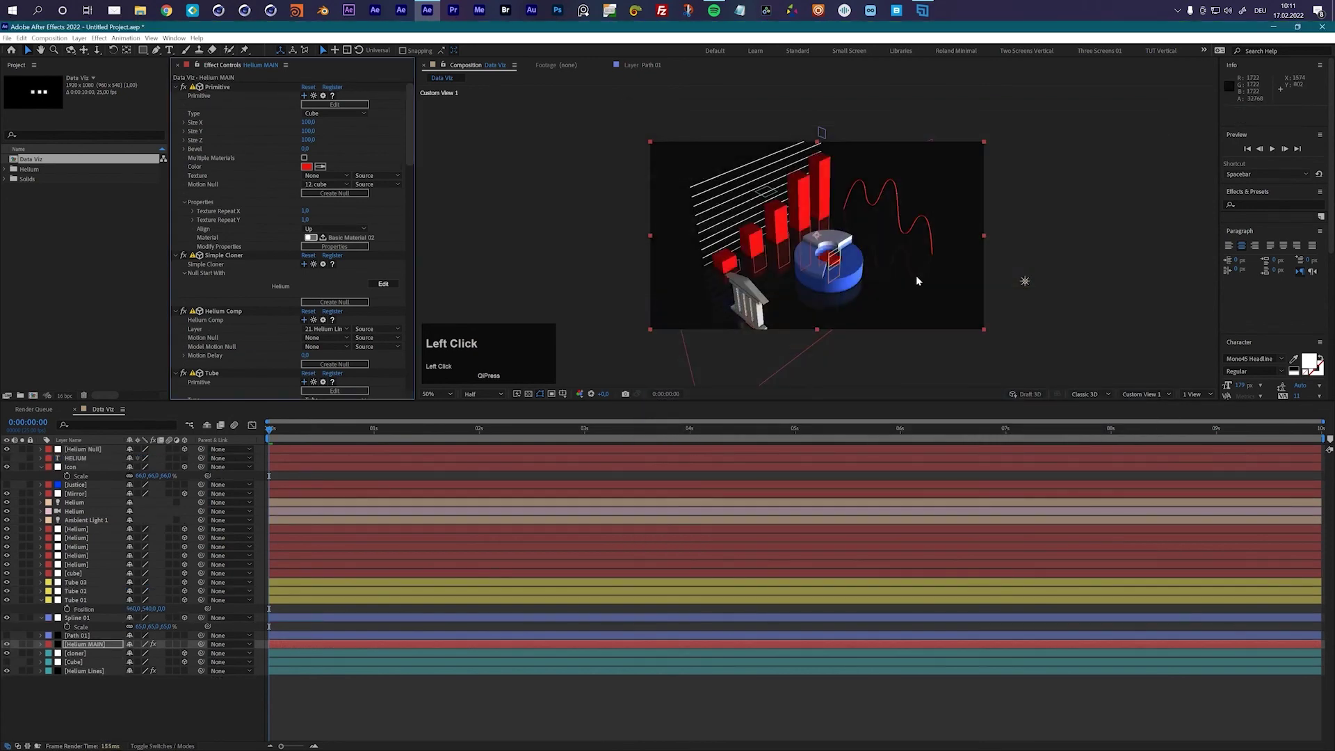
left_click(99, 450)
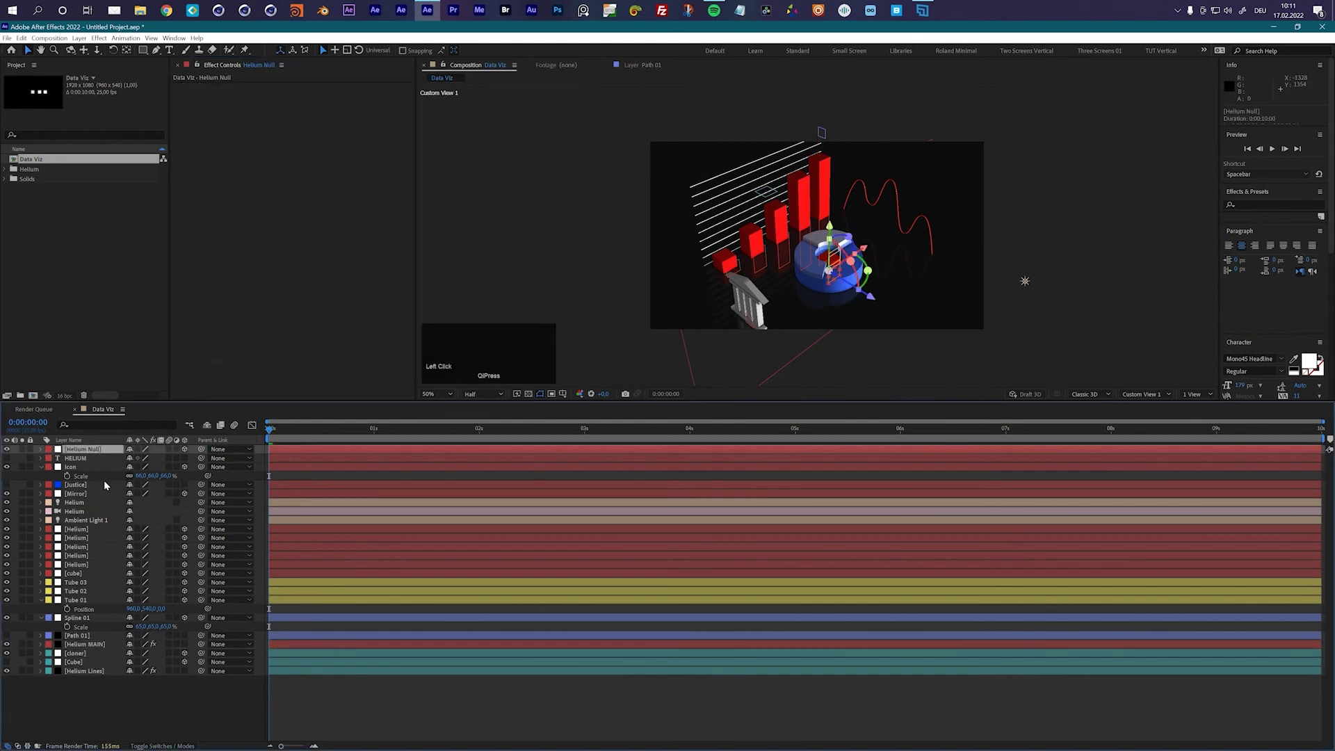
Rename the selected Helium Null layer to Text and move it forward along its depth axis, in front of the ring chart
key("Return")
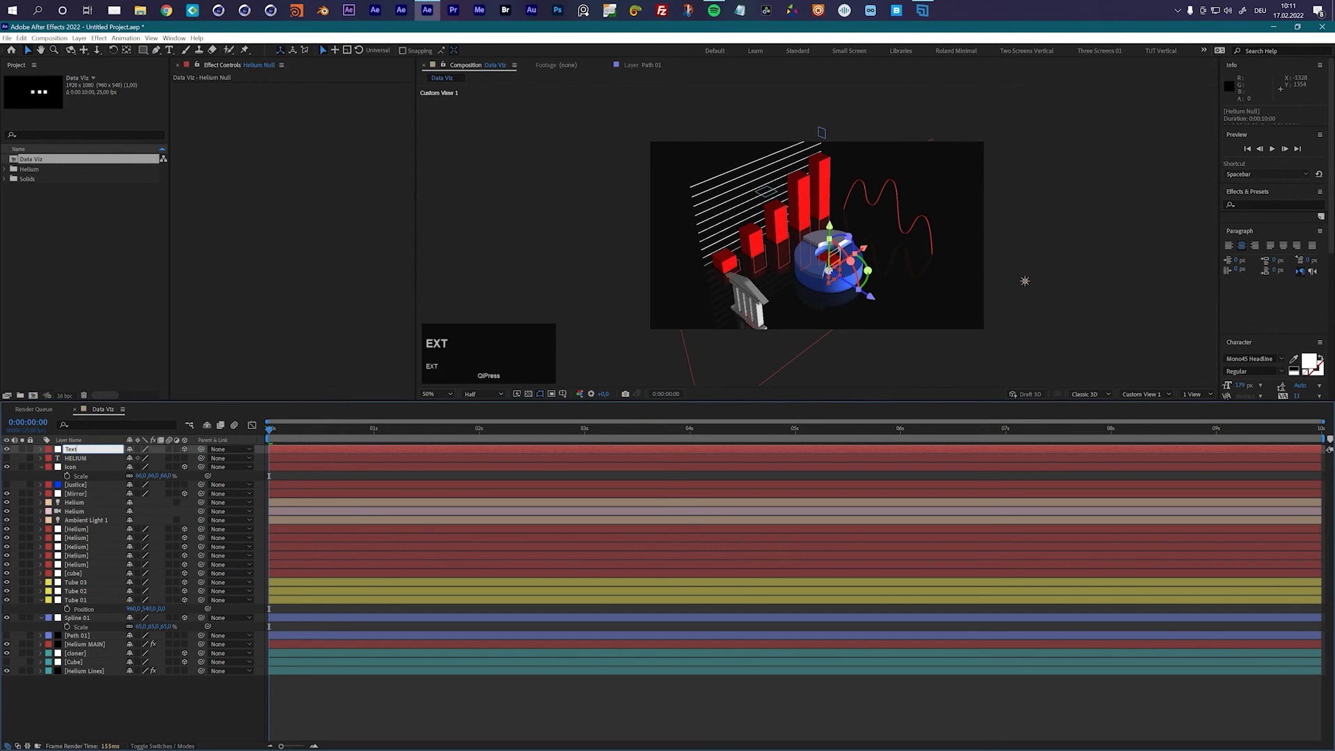
key("Return")
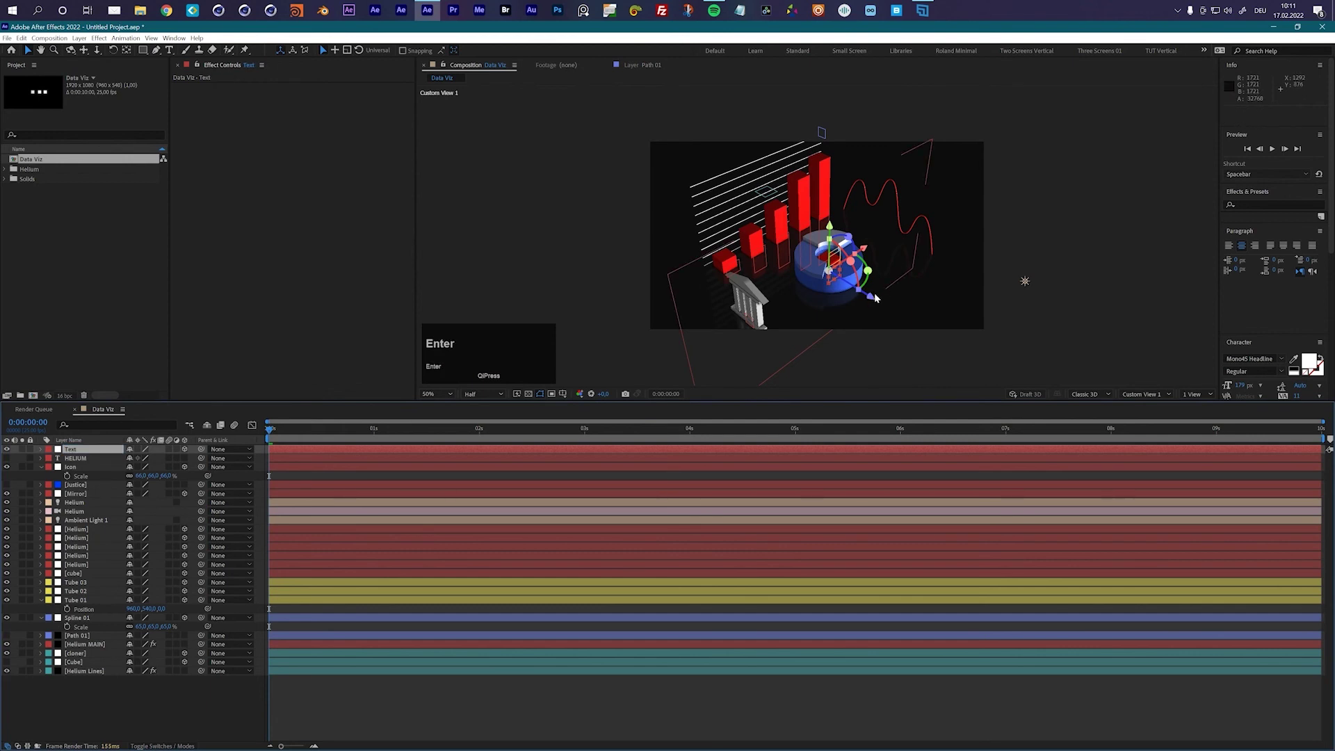
left_click_drag(875, 297, 929, 323)
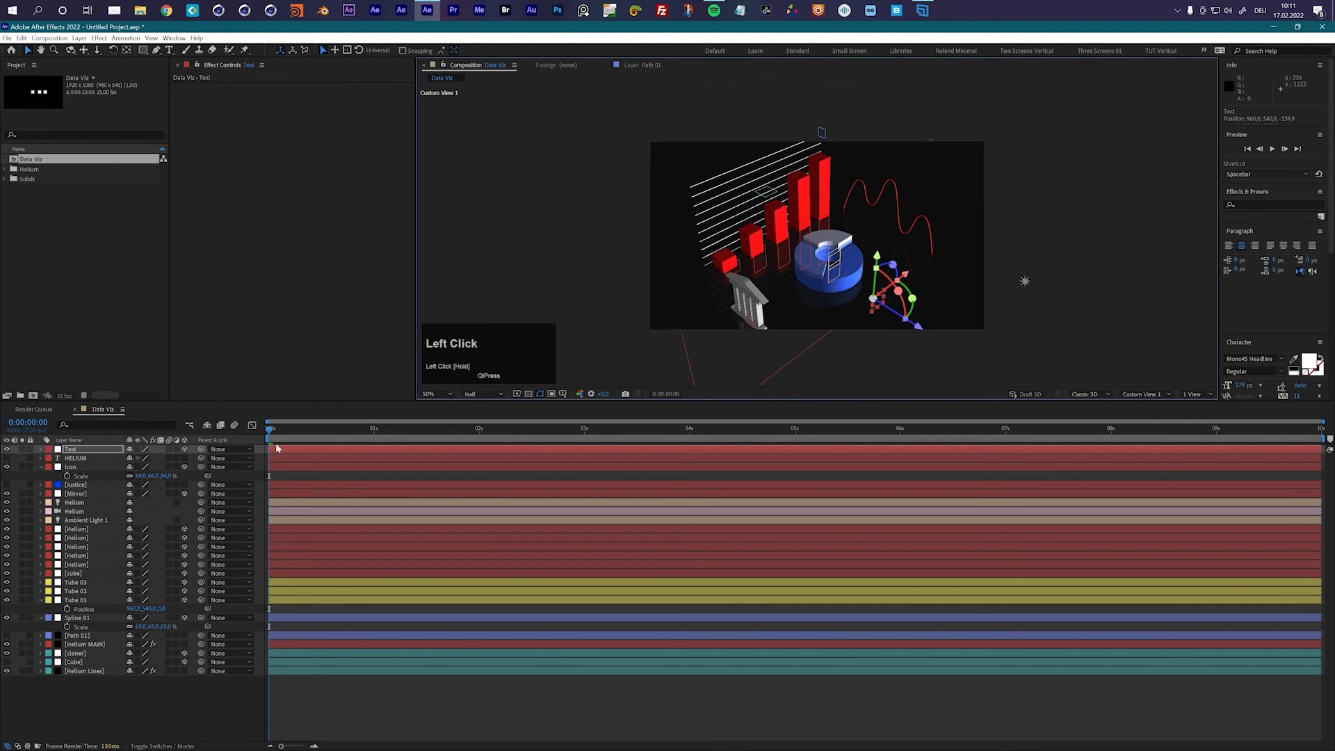
Advance the timeline to 0:00:01:07 and change the HELIUM text layer's wording to "3D Data Viz"
left_click_drag(272, 433, 407, 442)
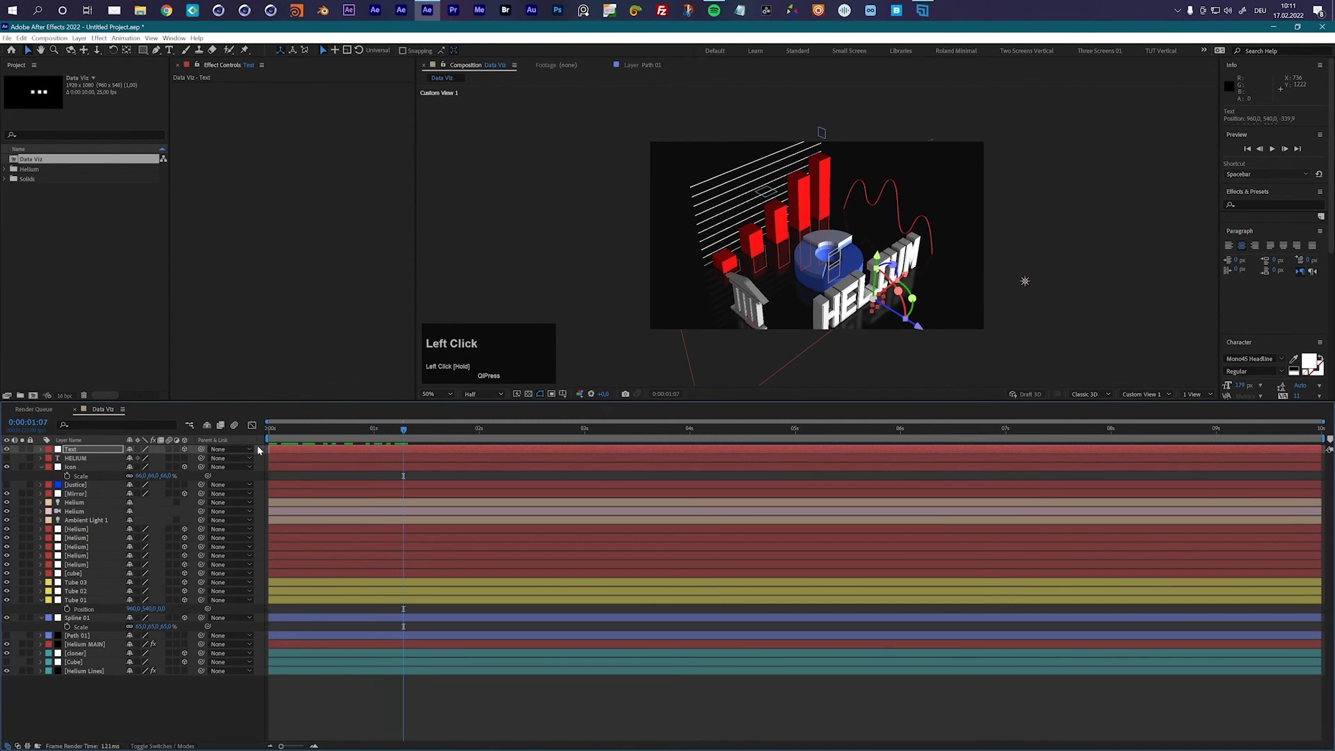
left_click(88, 459)
type("3")
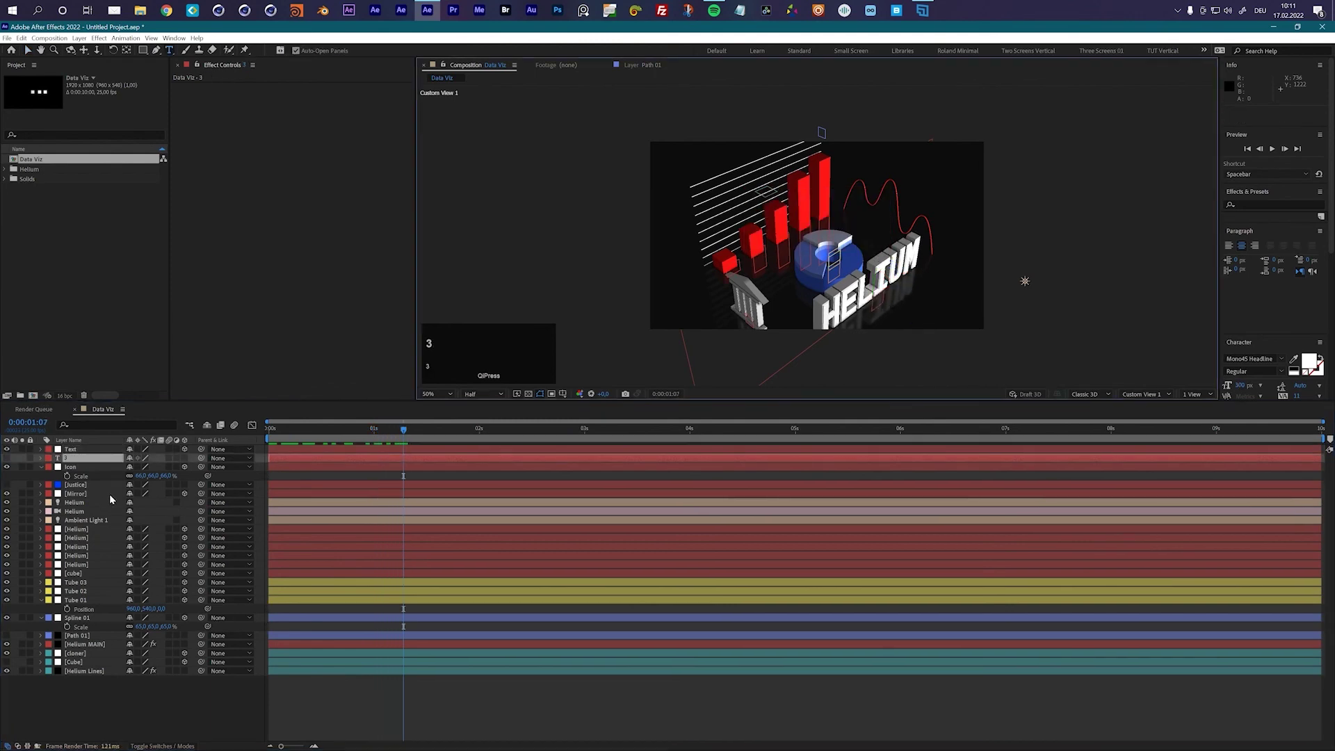
type("D Data Viz")
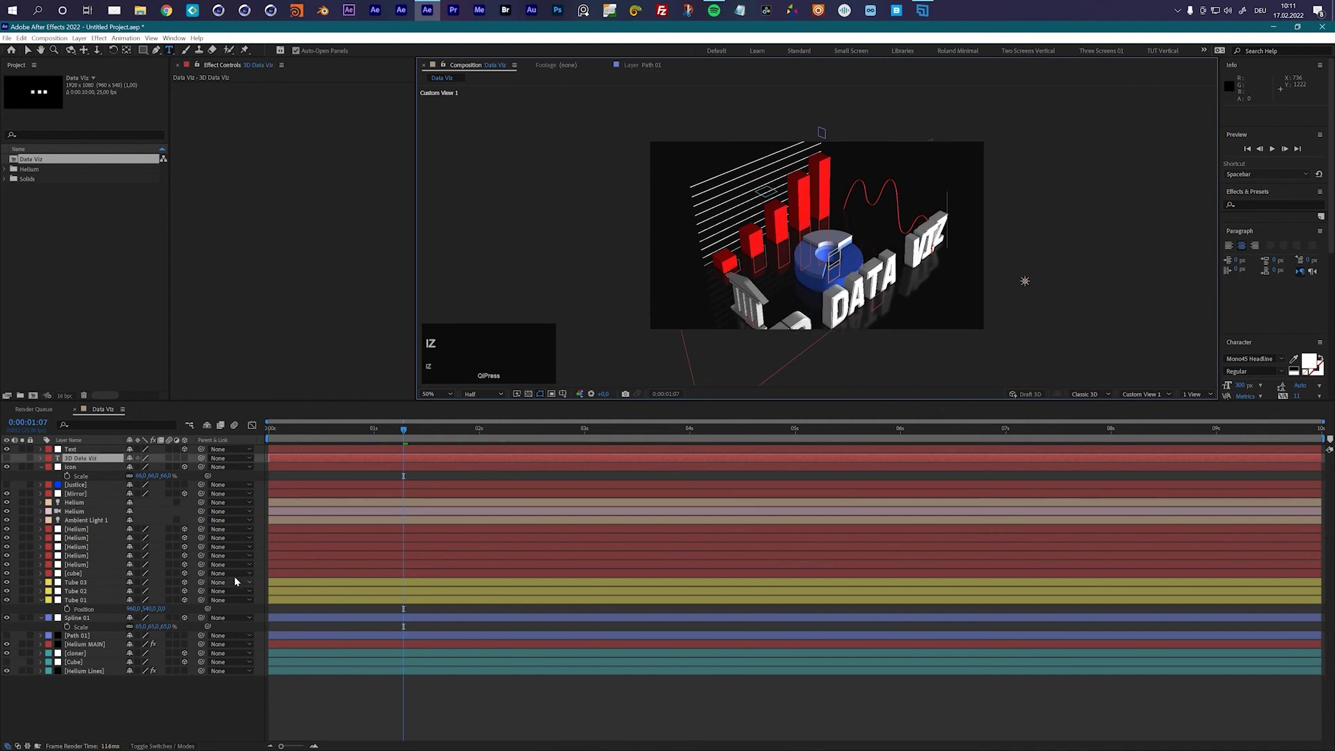
left_click(1093, 306)
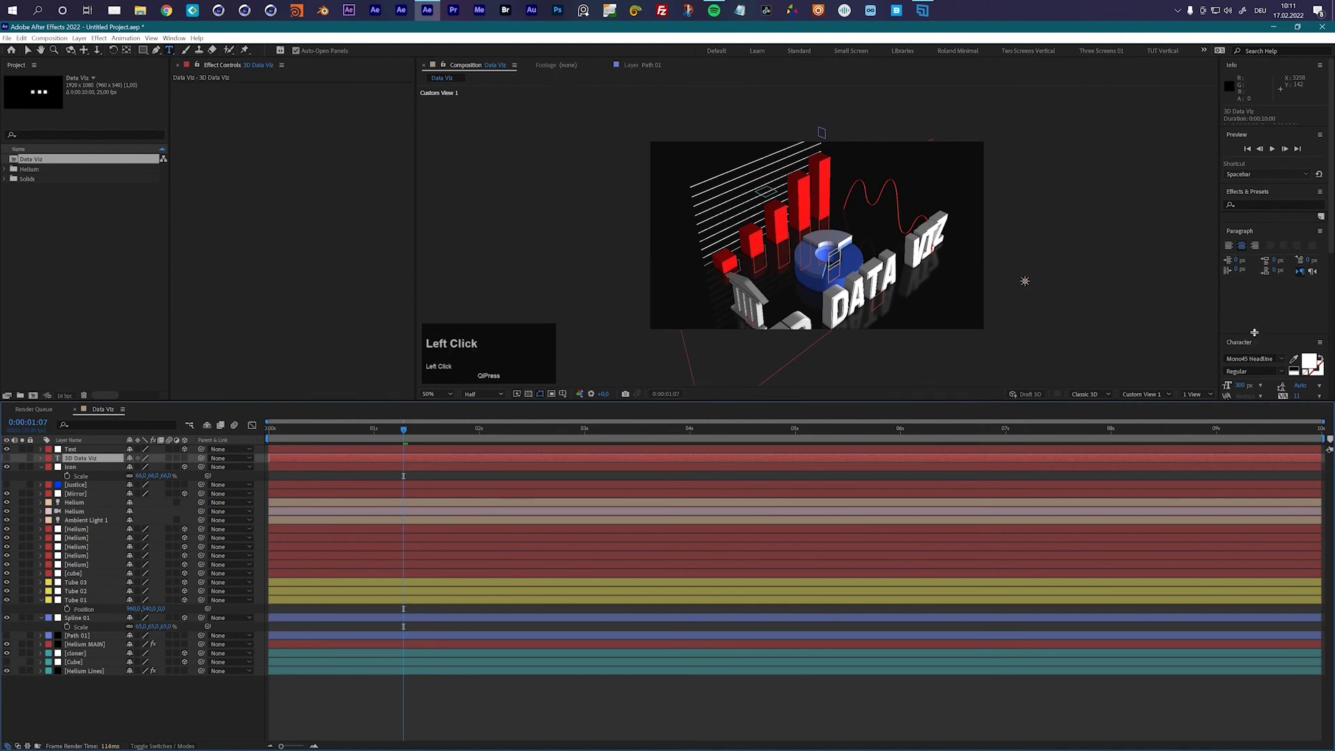
Format the 3D Data Viz text in the Oswald font with All Caps and a 200 px size
left_click_drag(1255, 332, 1254, 282)
left_click(1282, 309)
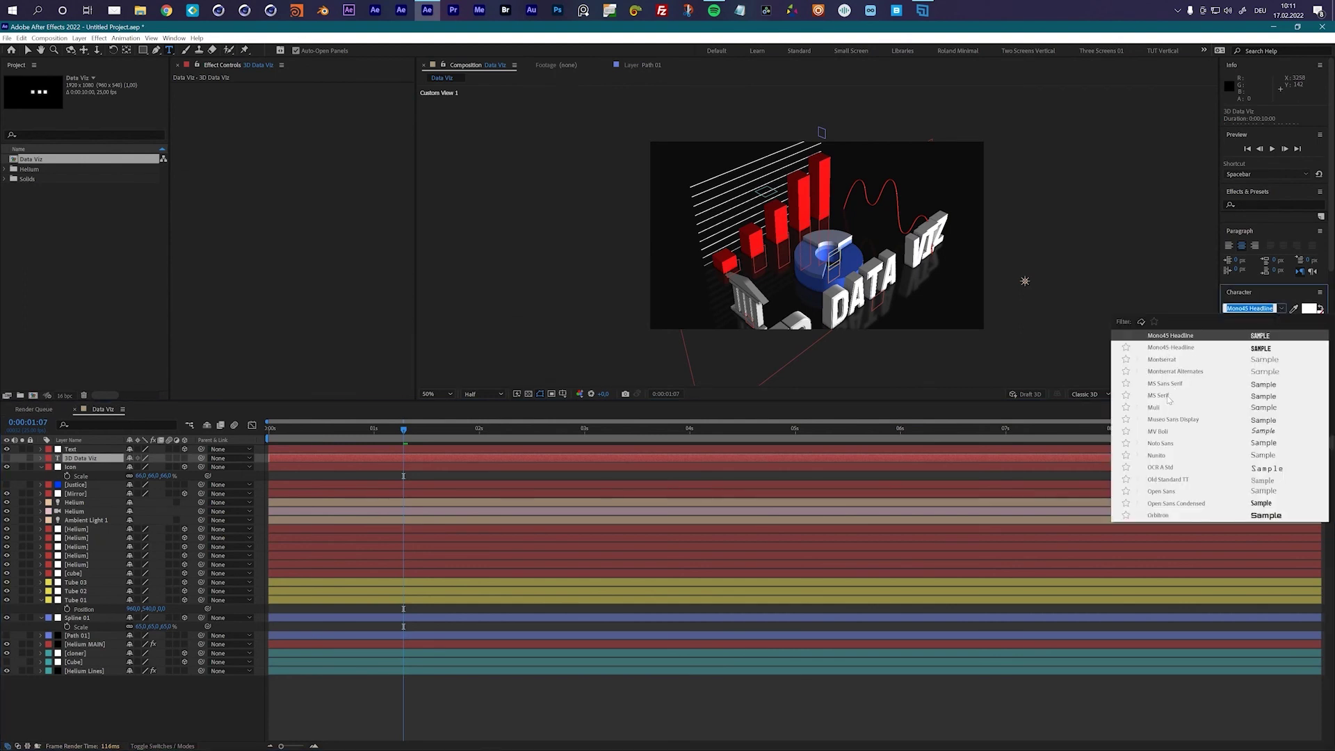
scroll(1222, 431, "down", 3)
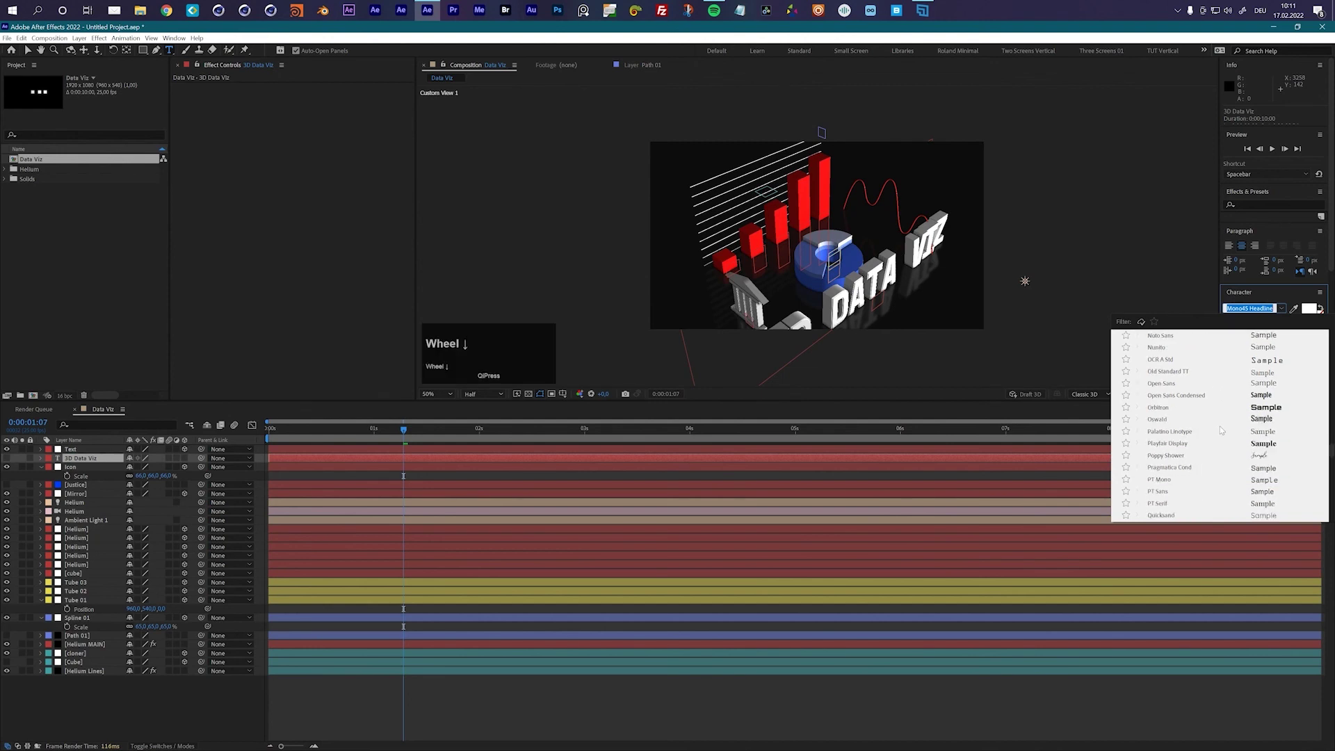
left_click(1162, 420)
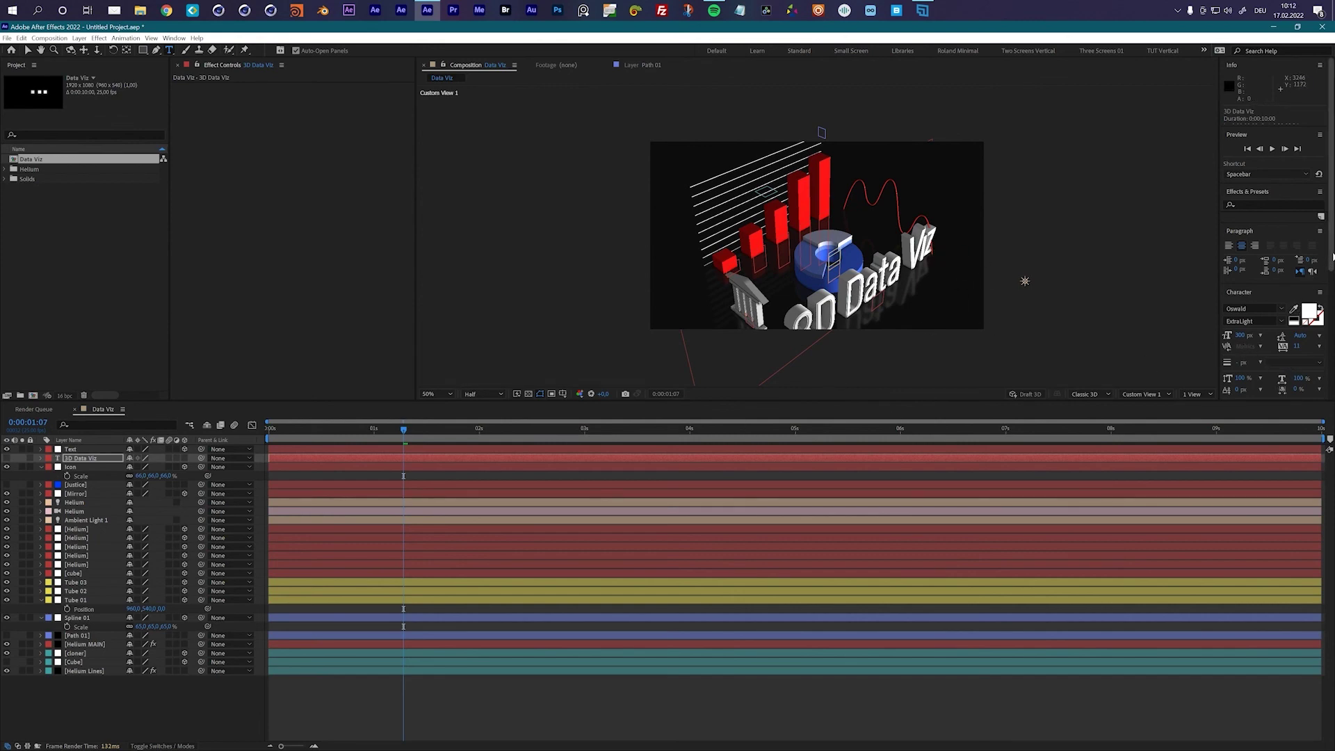
left_click_drag(1329, 263, 1329, 315)
left_click(1268, 317)
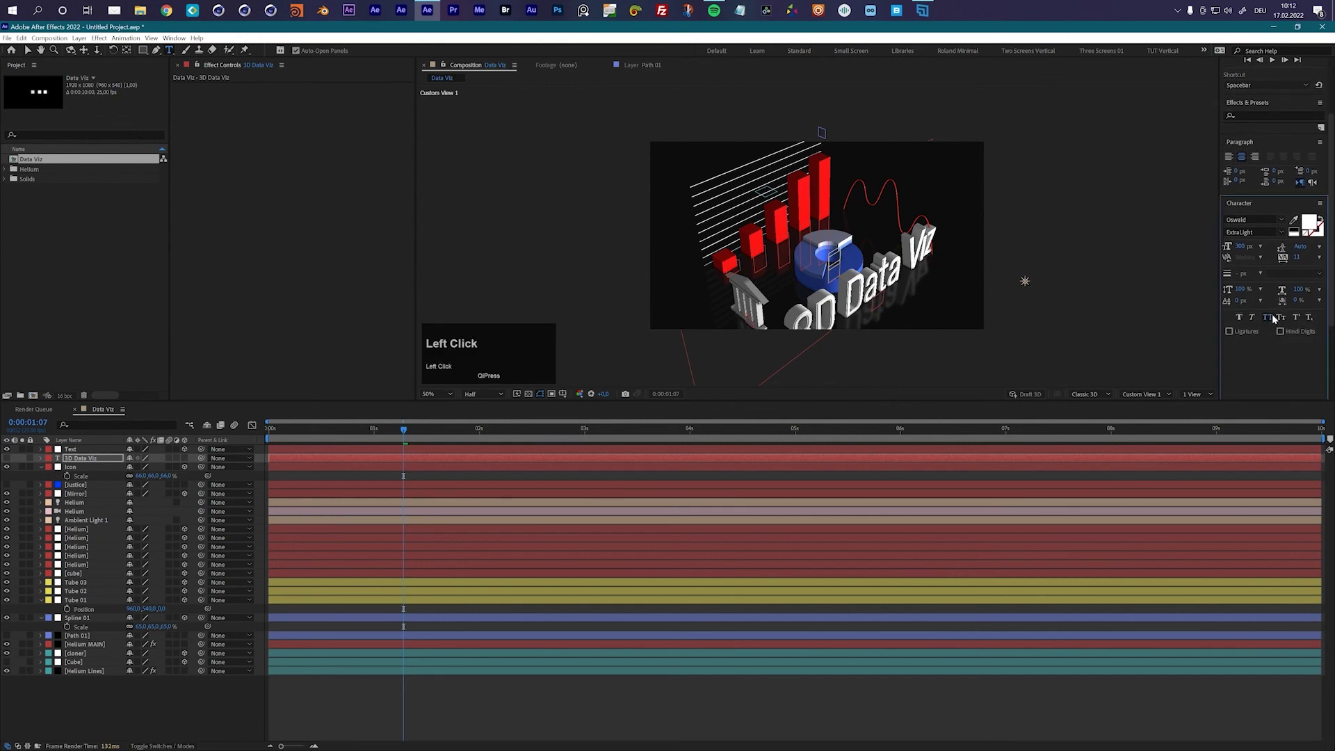
left_click(1242, 246)
type("200")
key("Return")
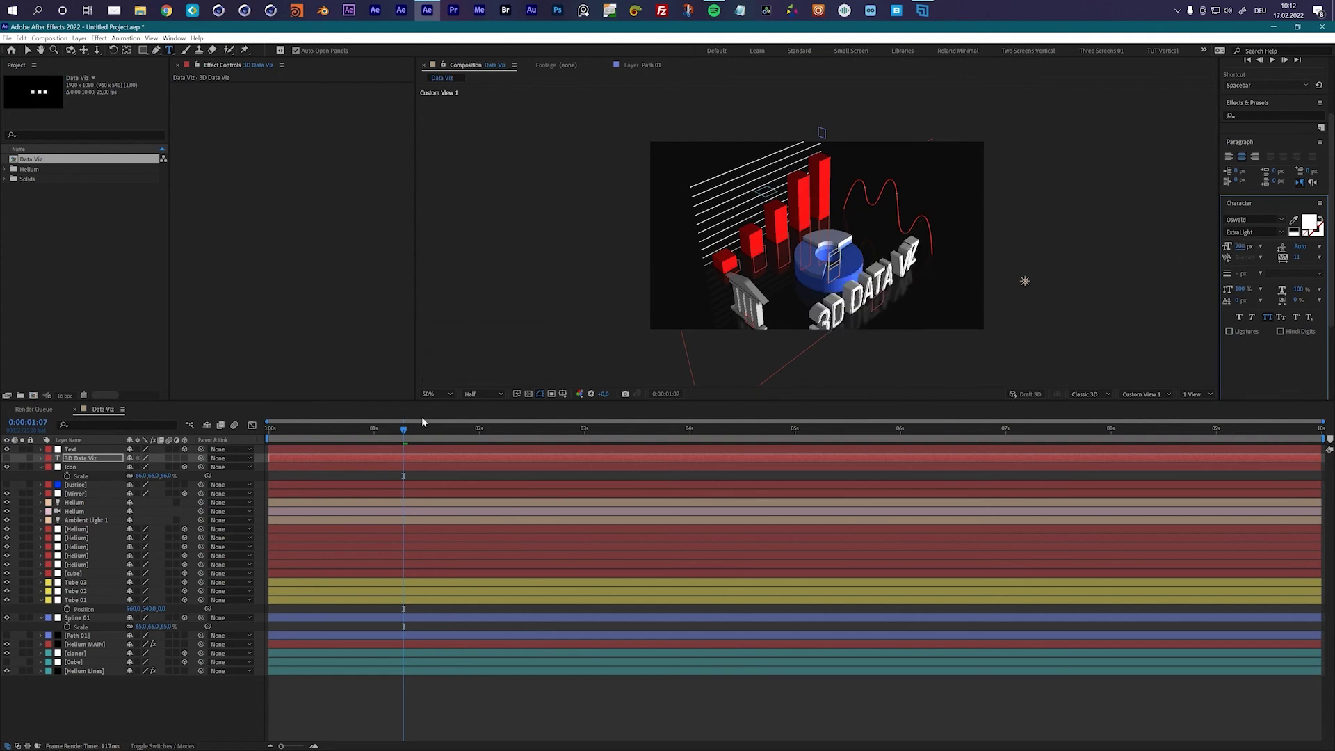
Go to 0:00:01:19 and rotate the Text null so the extruded lettering lies flat on the floor
left_click_drag(431, 427, 453, 431)
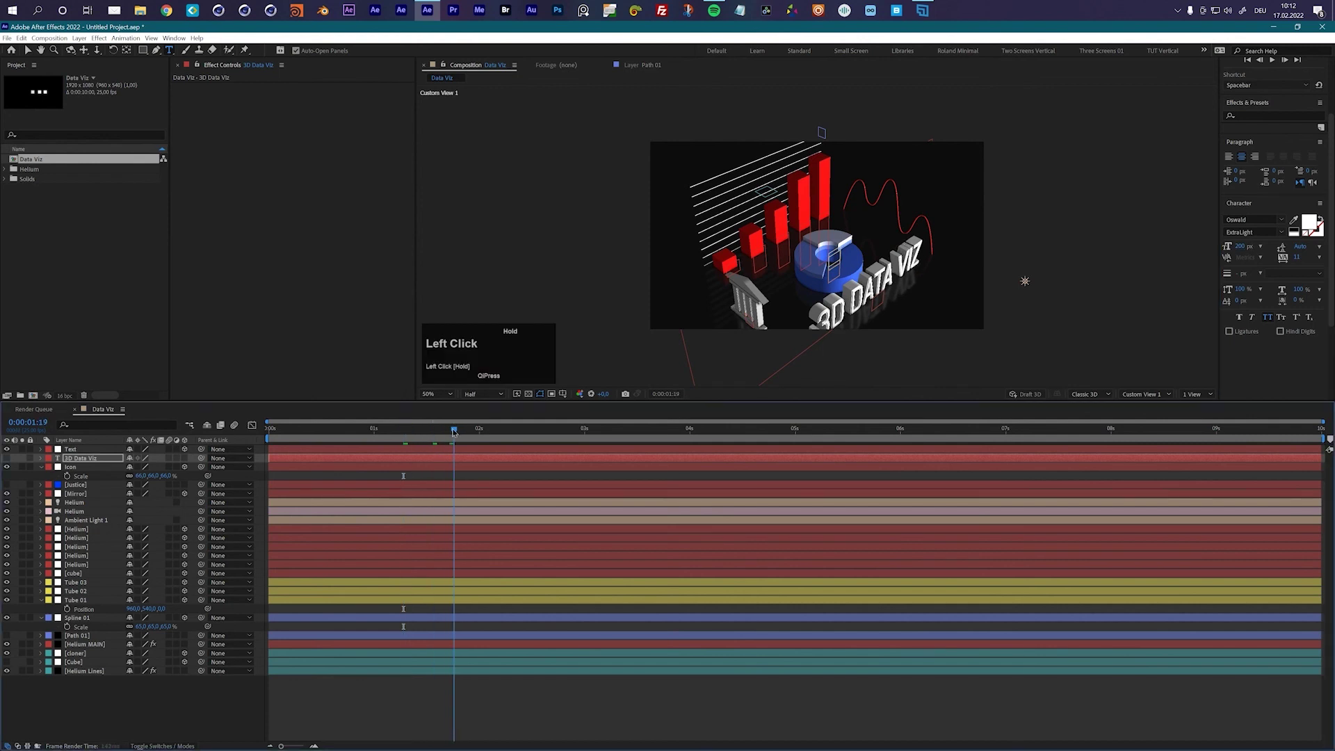
left_click(78, 450)
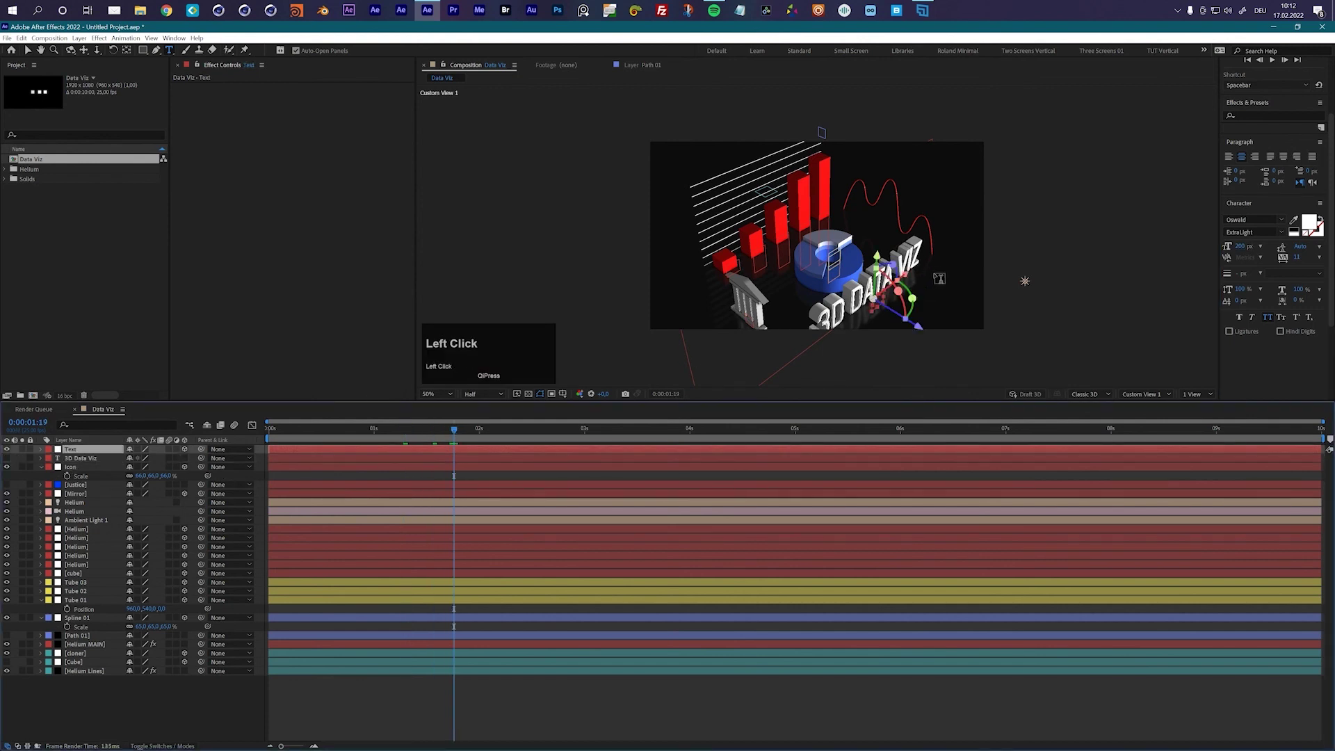
key("v")
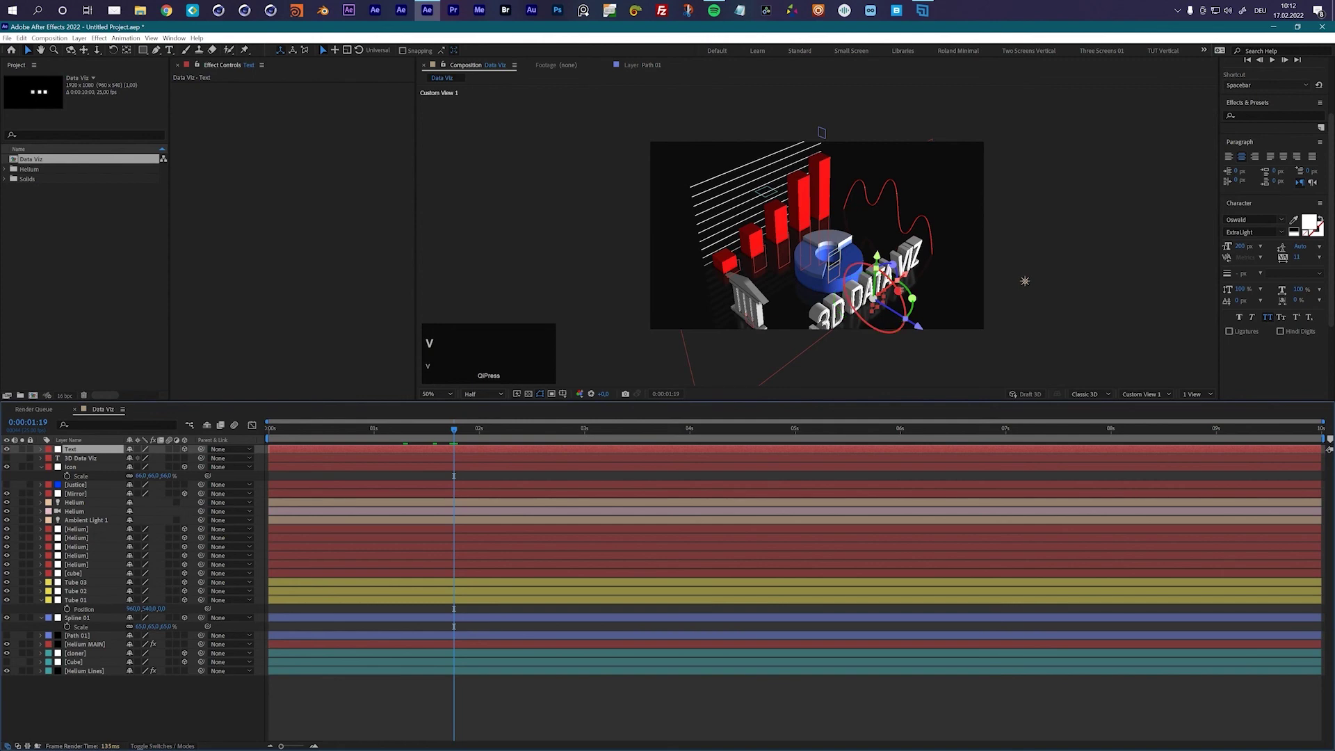
left_click_drag(901, 290, 859, 279)
left_click(844, 272)
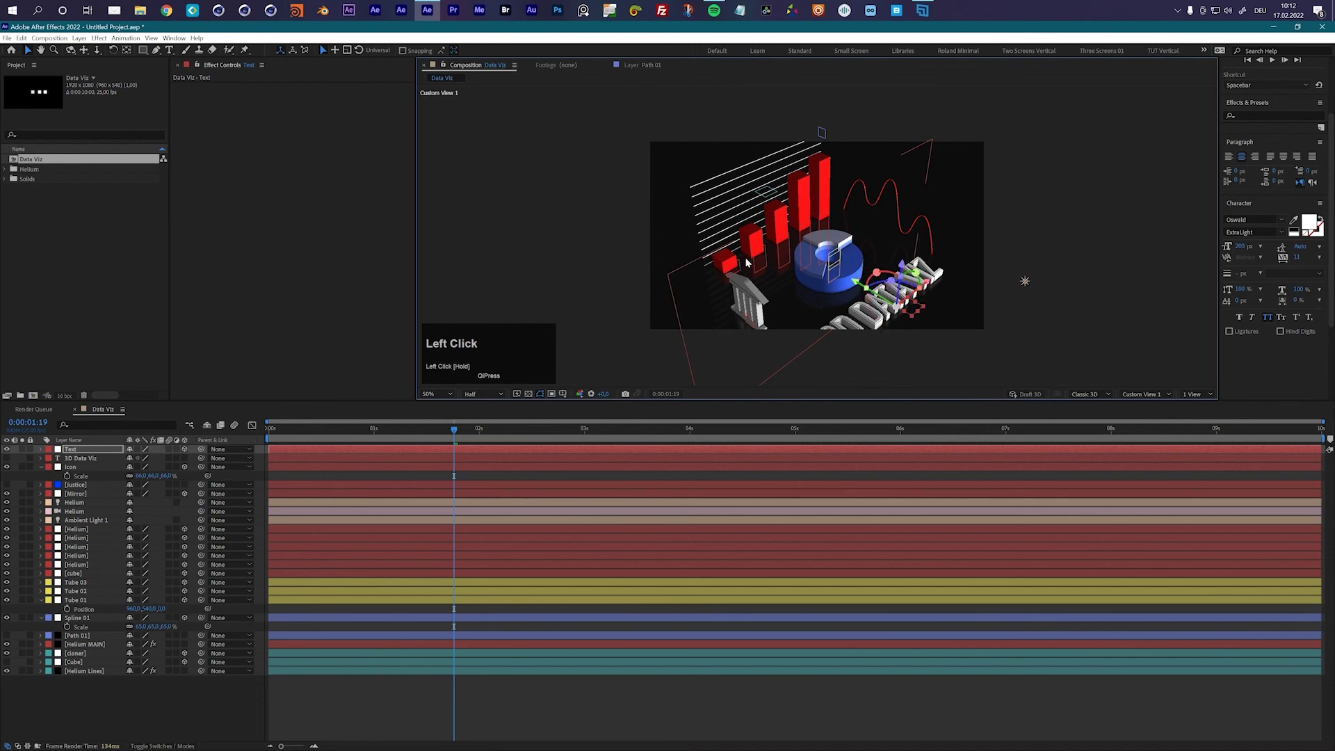
Examine the flat text from a new angle in the custom view and scrub through its animation
key("c")
left_click_drag(1024, 281, 1038, 248)
key("c")
key("c")
left_click(980, 263)
key("c")
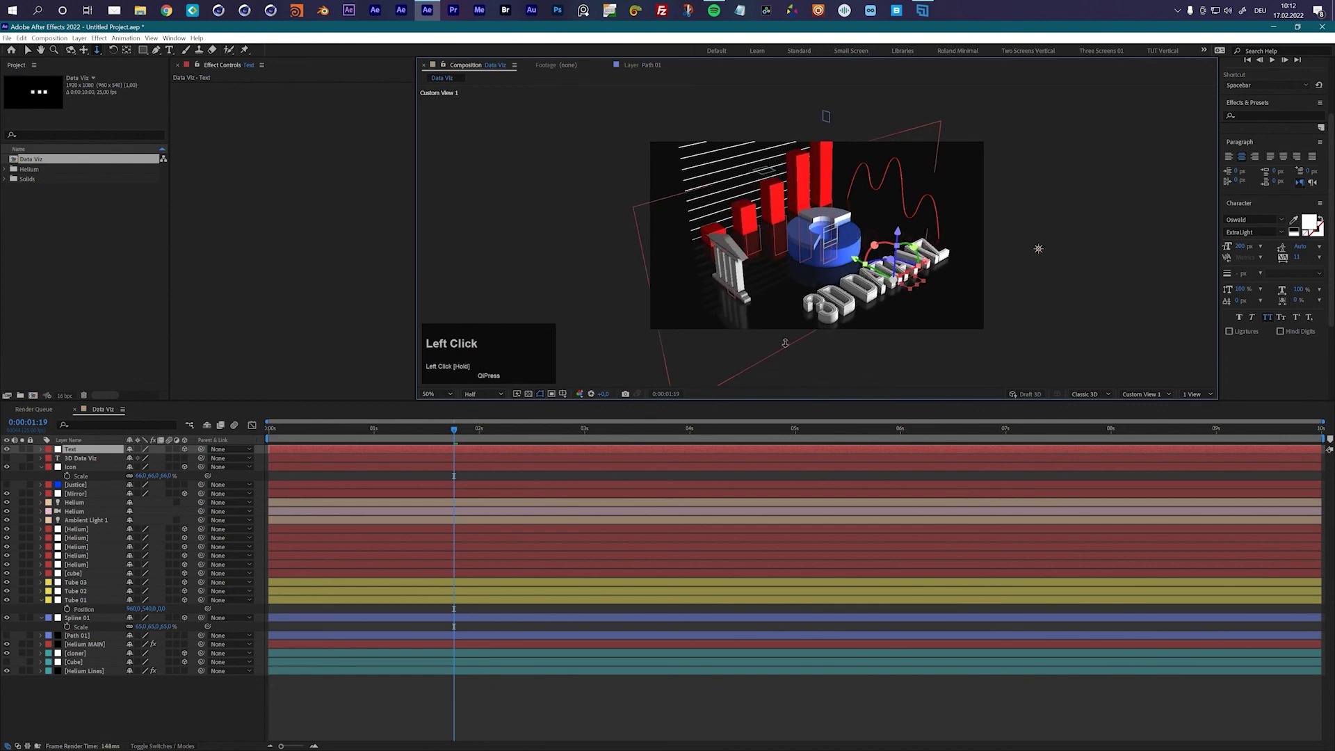
left_click_drag(452, 436, 399, 447)
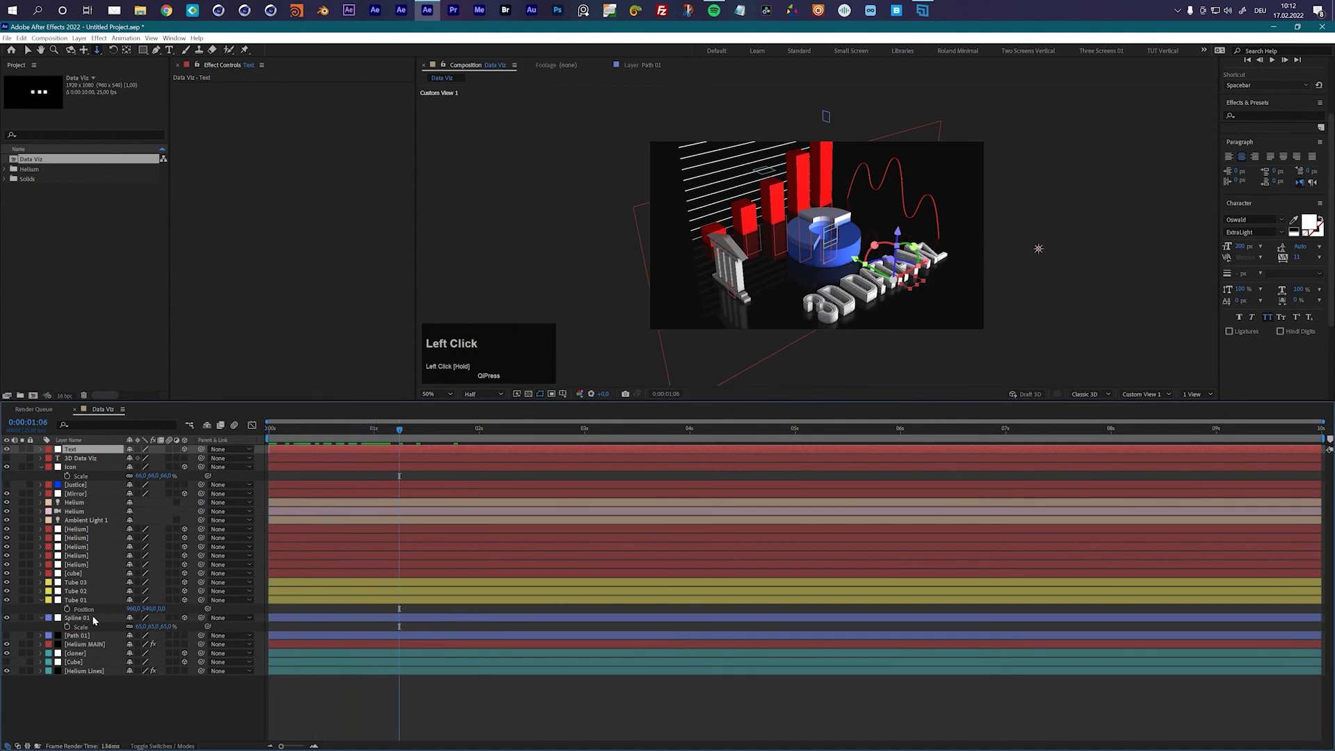
Compare several extrude profiles for the text's Extrude effect on Helium MAIN and apply Profile 03
left_click(85, 644)
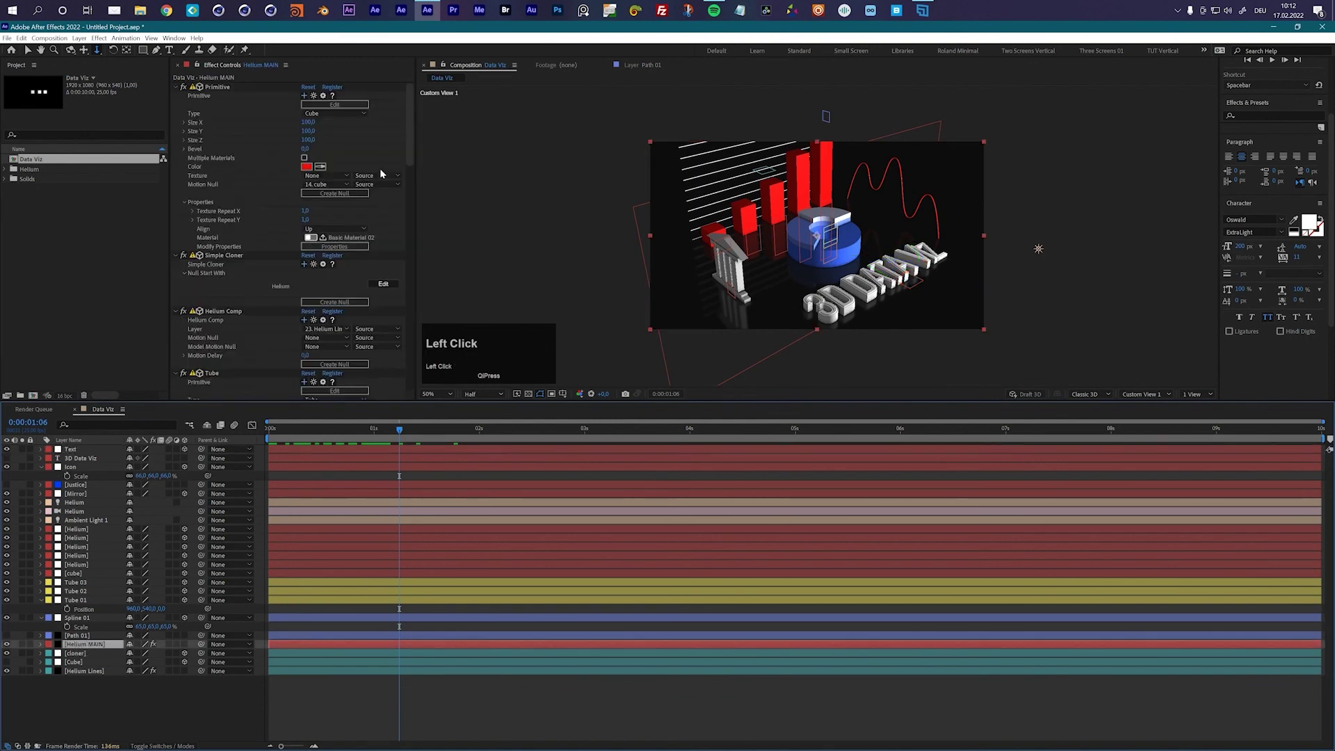
left_click_drag(410, 144, 407, 400)
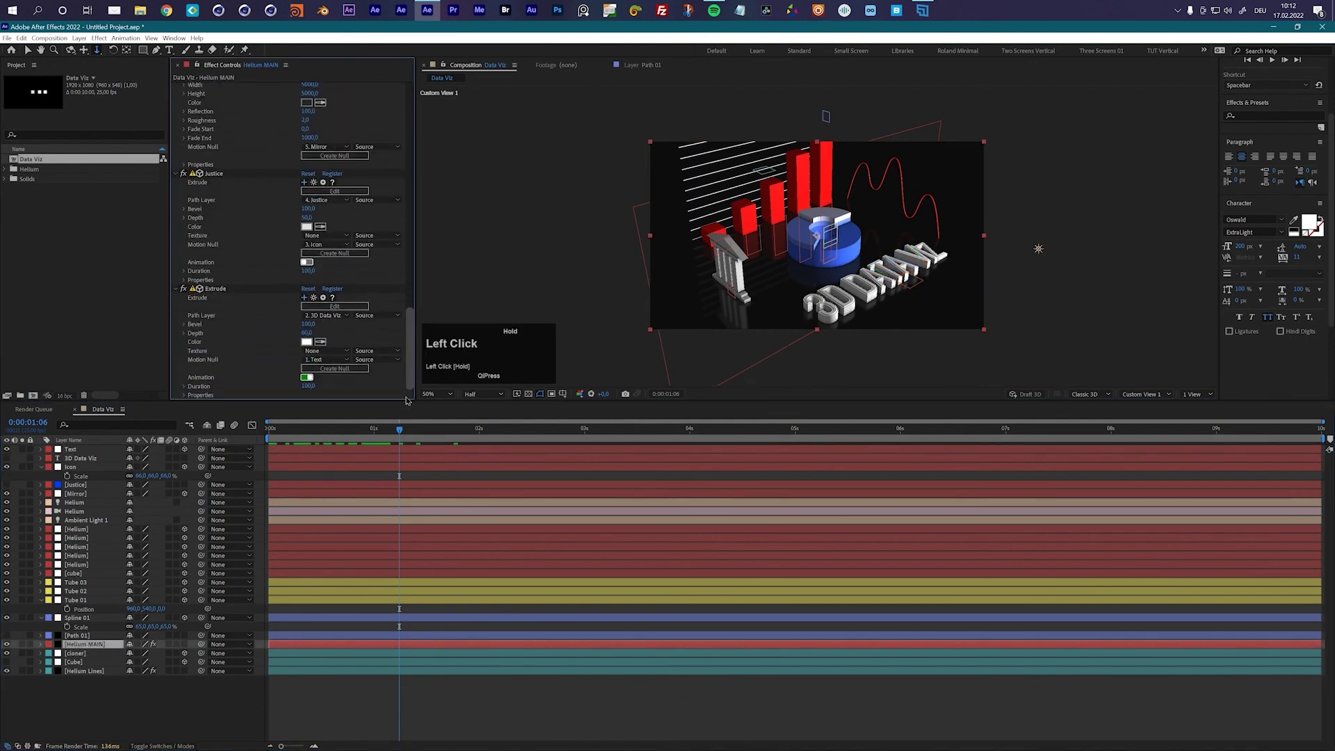
left_click(319, 308)
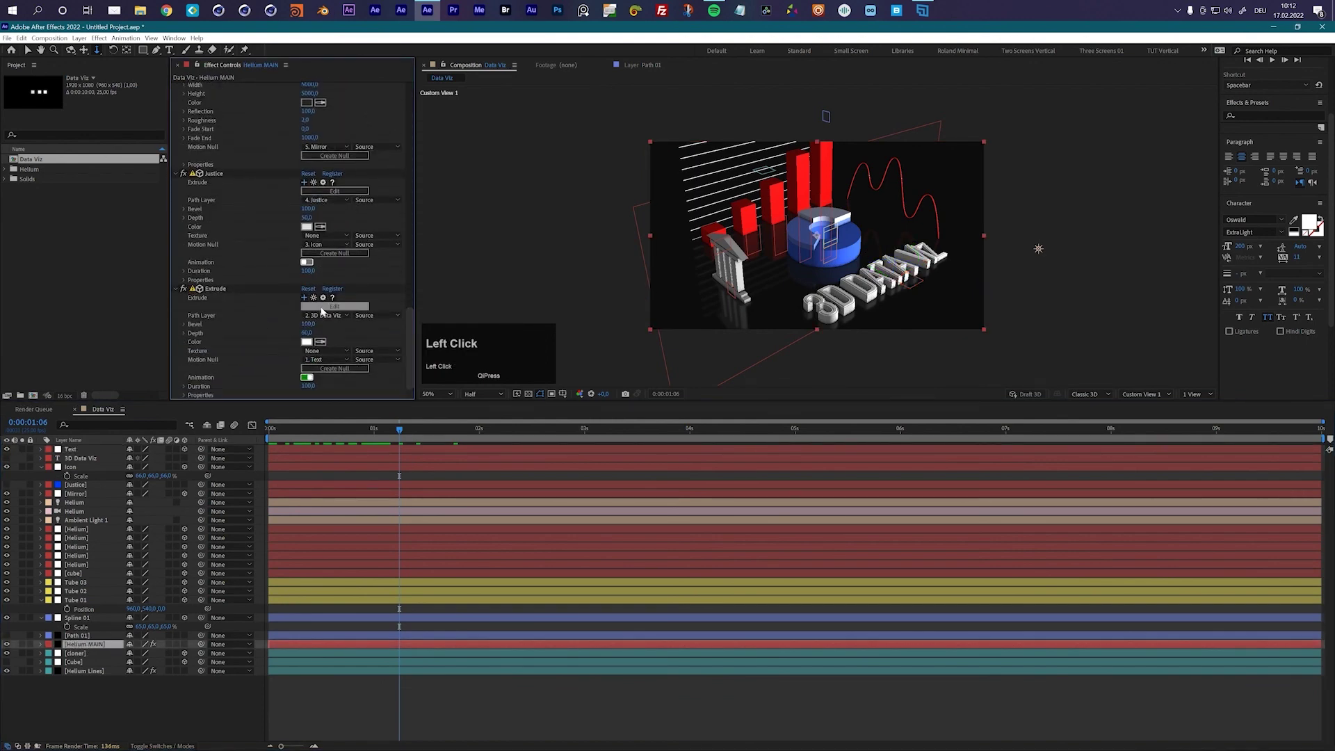
left_click_drag(666, 164, 821, 140)
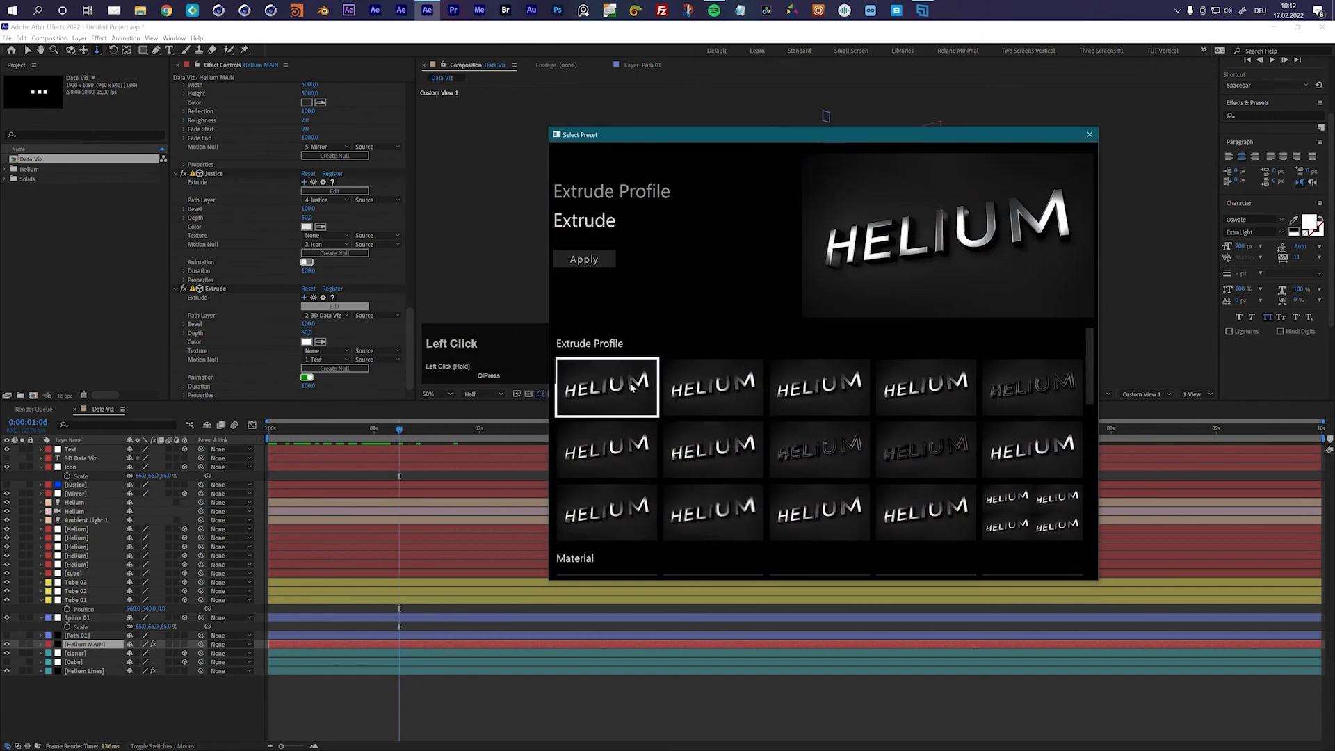
left_click(702, 395)
left_click(611, 400)
left_click(676, 395)
left_click(804, 394)
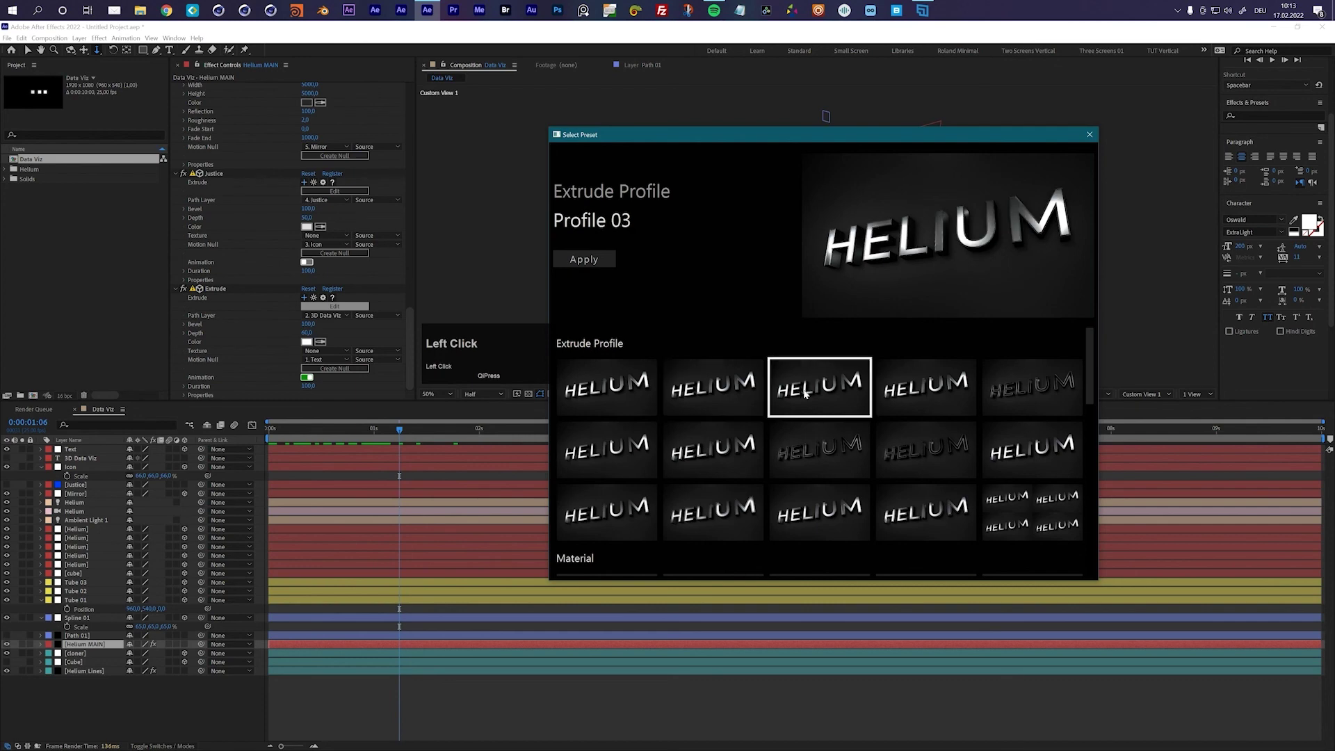
left_click(906, 386)
left_click(823, 389)
left_click(584, 258)
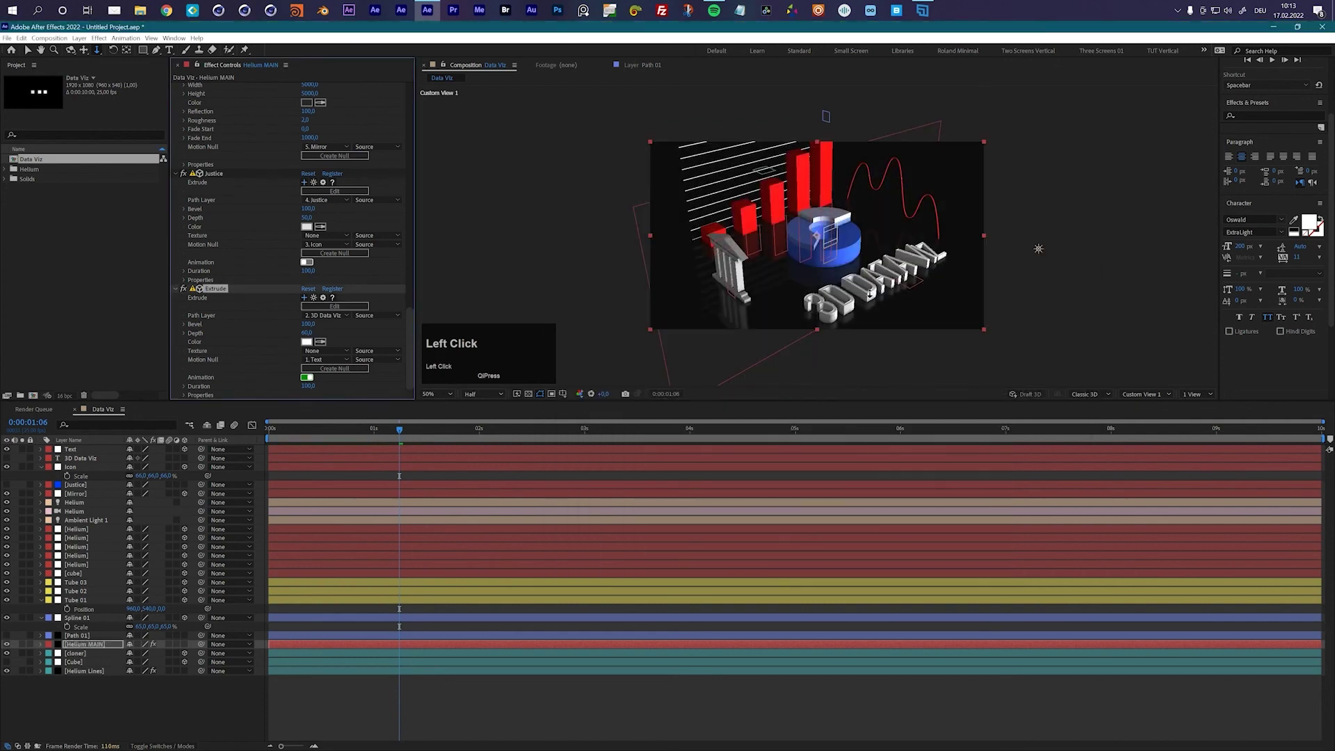
Inspect the lettering up close and apply the default Extrude profile to the text's Extrude effect
scroll(859, 299, "up", 2)
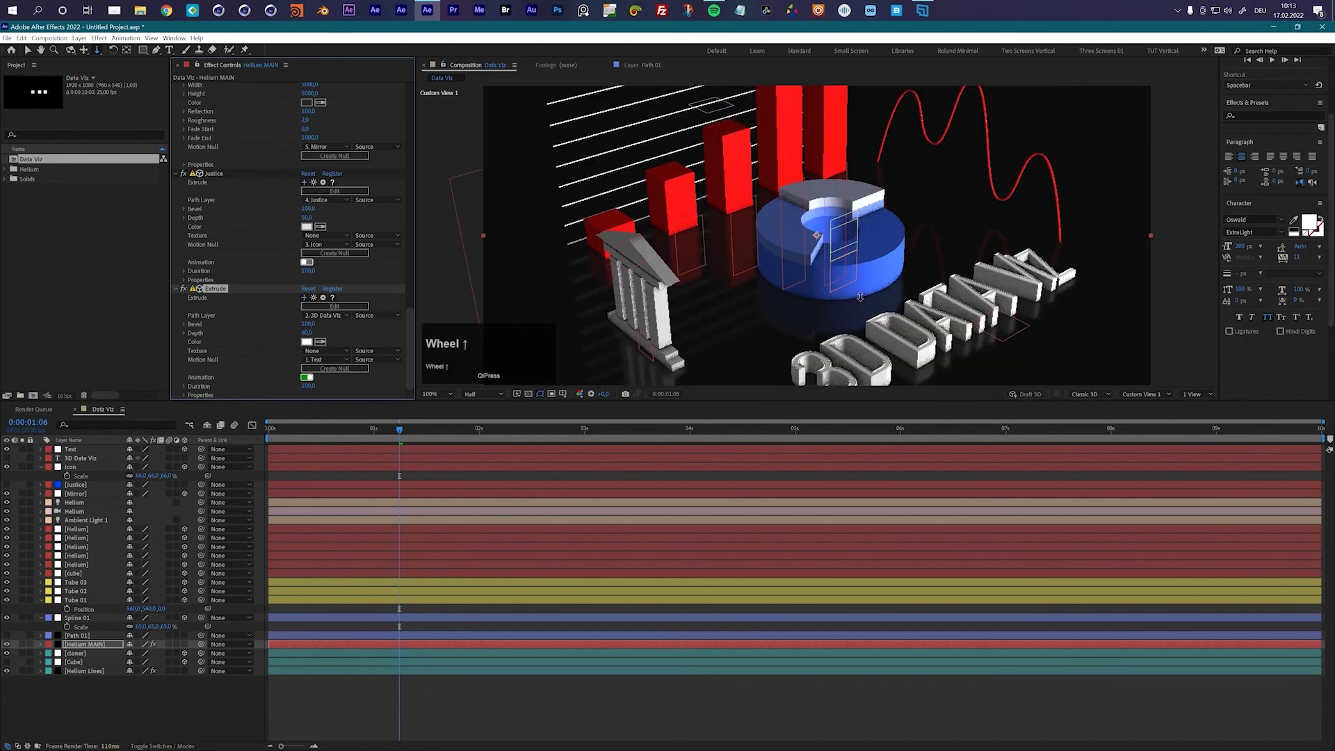
left_click(325, 307)
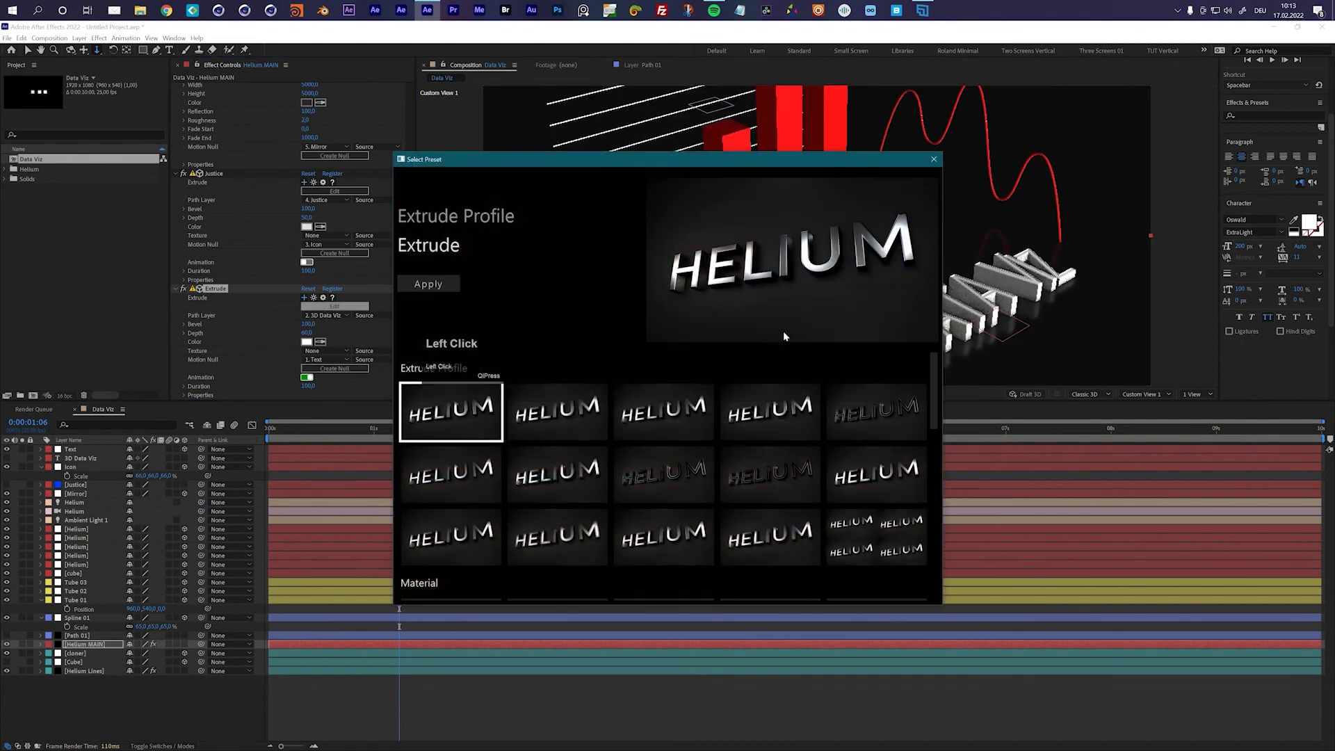
left_click(449, 284)
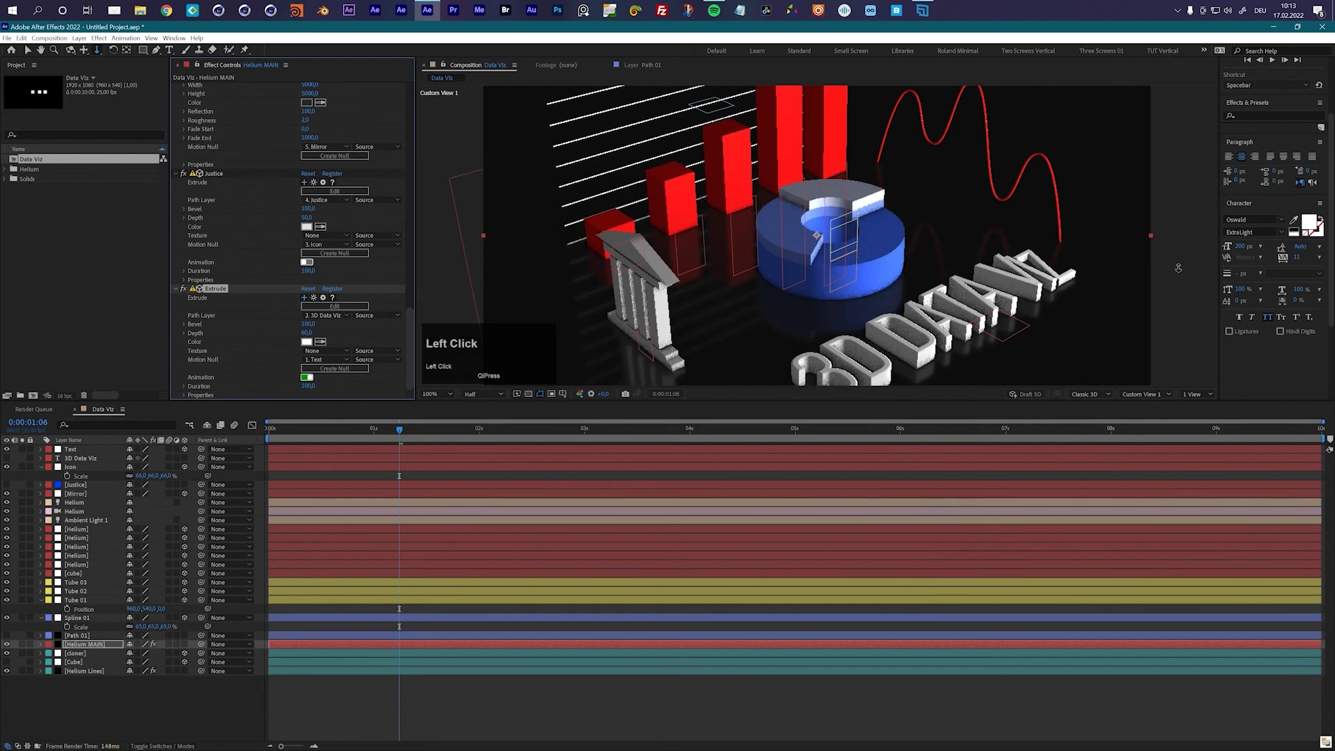
Set the 3D Data Viz text's font style to Medium and its size to 175 px
left_click(80, 458)
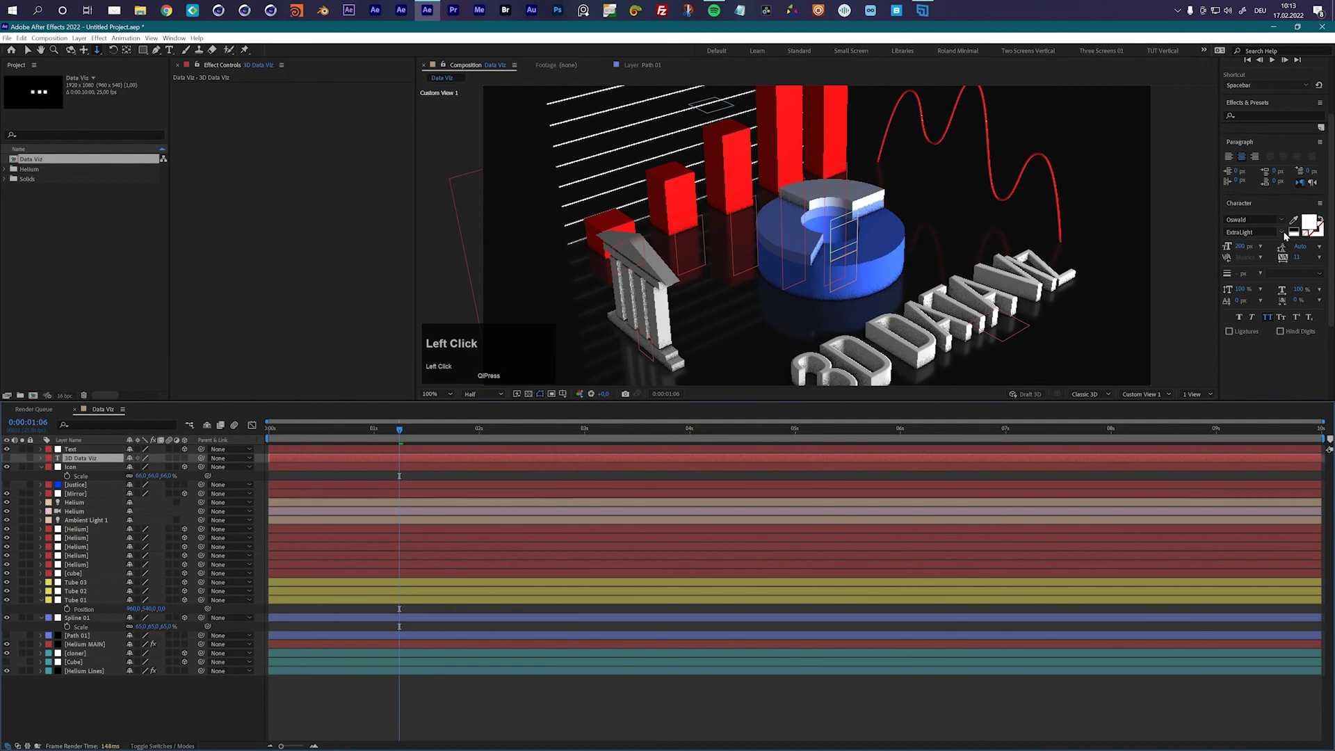
left_click(1283, 233)
left_click(1251, 277)
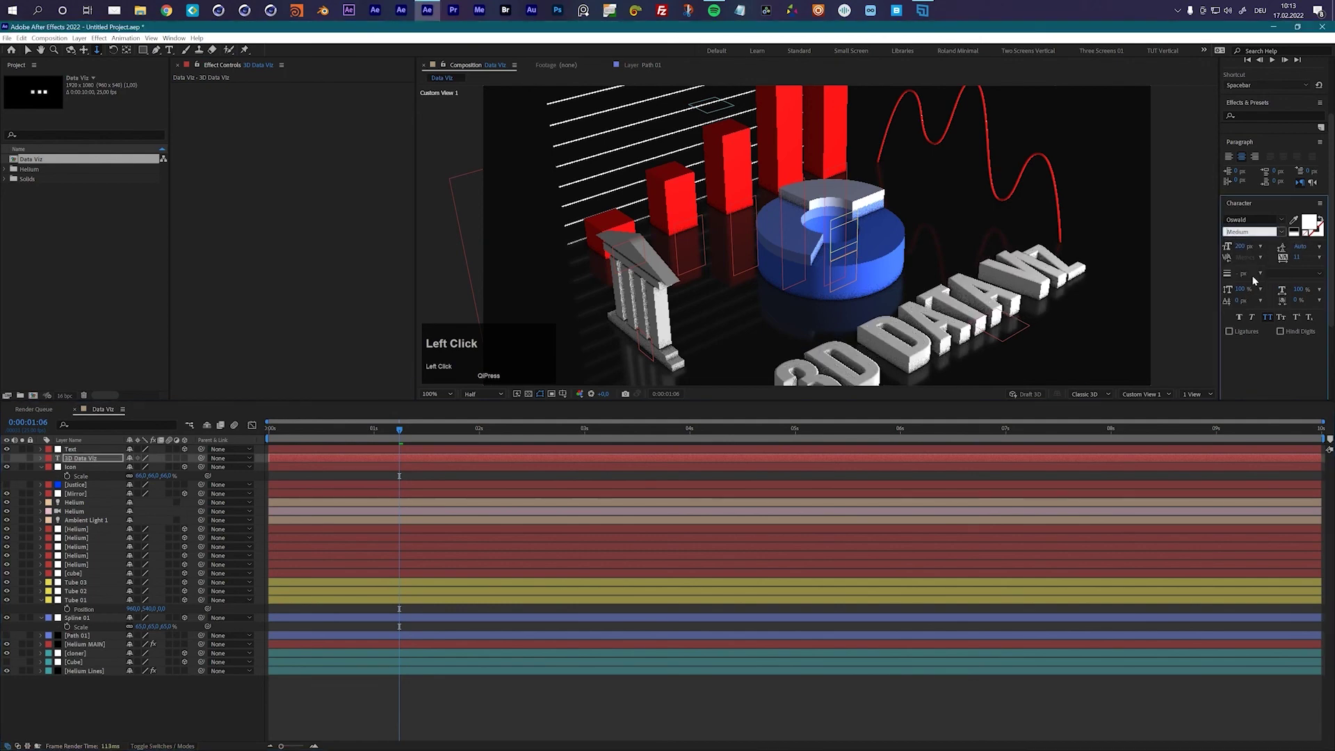
left_click(1241, 247)
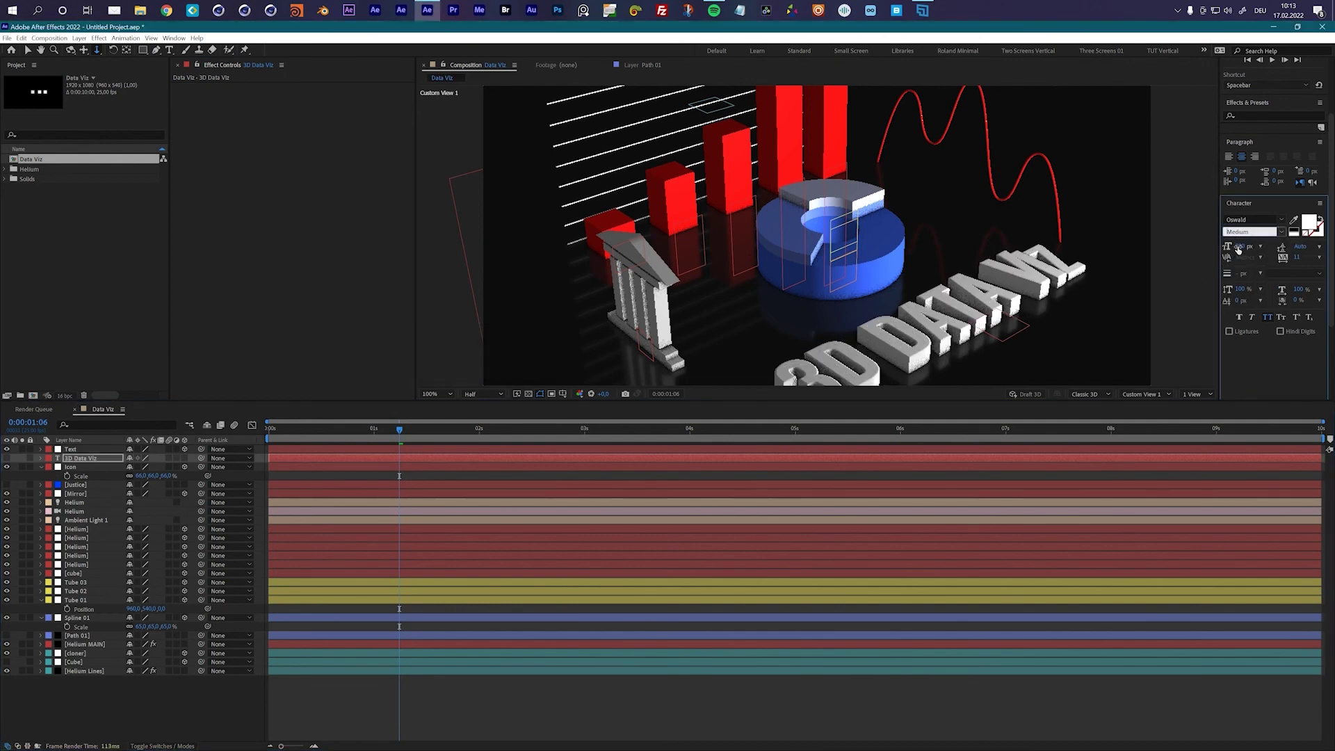
type("175")
key("Return")
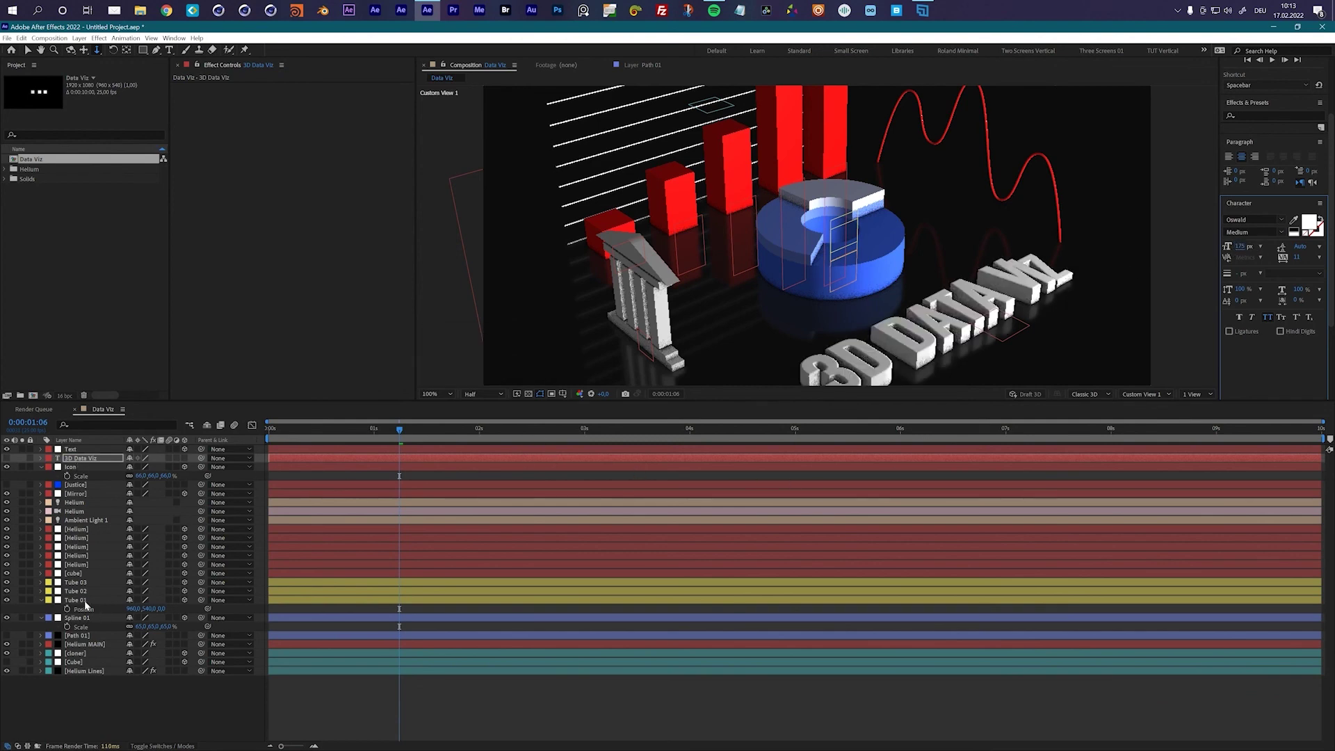
Compare animation presets for the text's Extrude effect on Helium MAIN, apply Animate 06 and scrub through the resulting motion
left_click(89, 644)
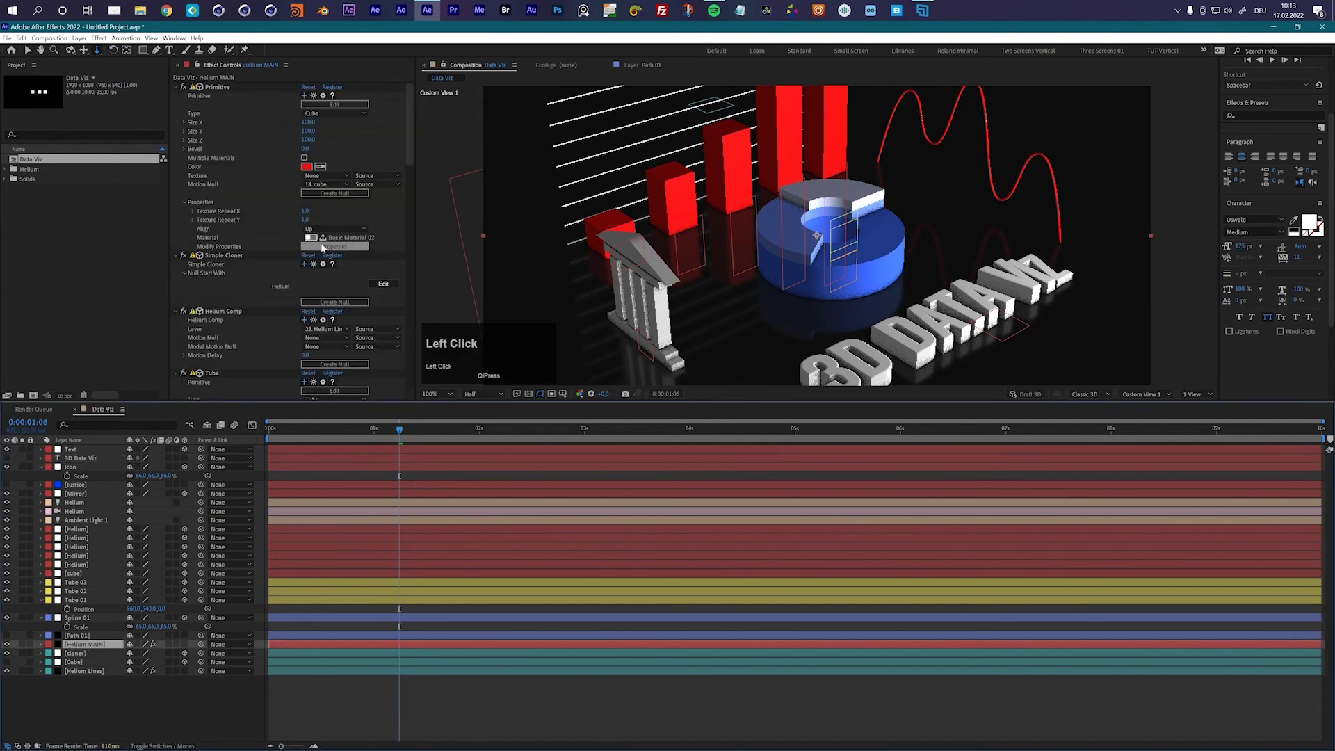
left_click_drag(409, 144, 408, 367)
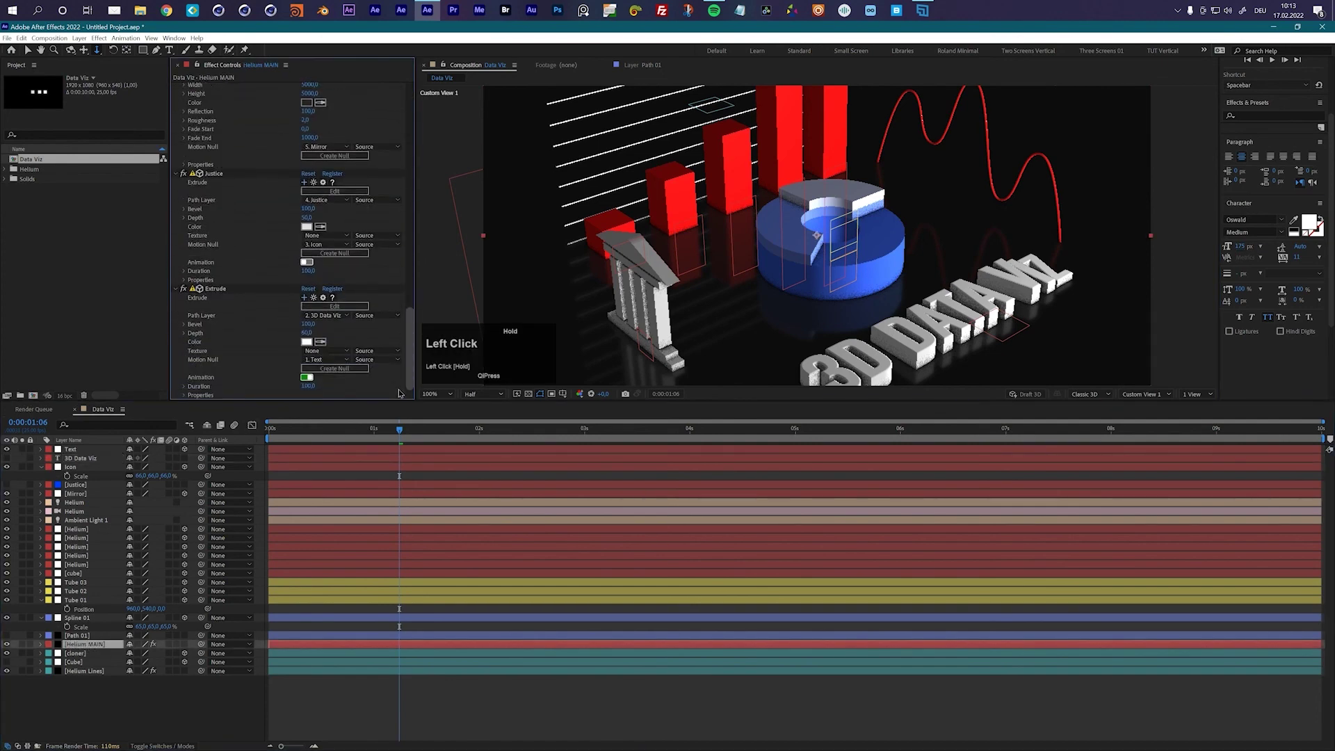
left_click(332, 310)
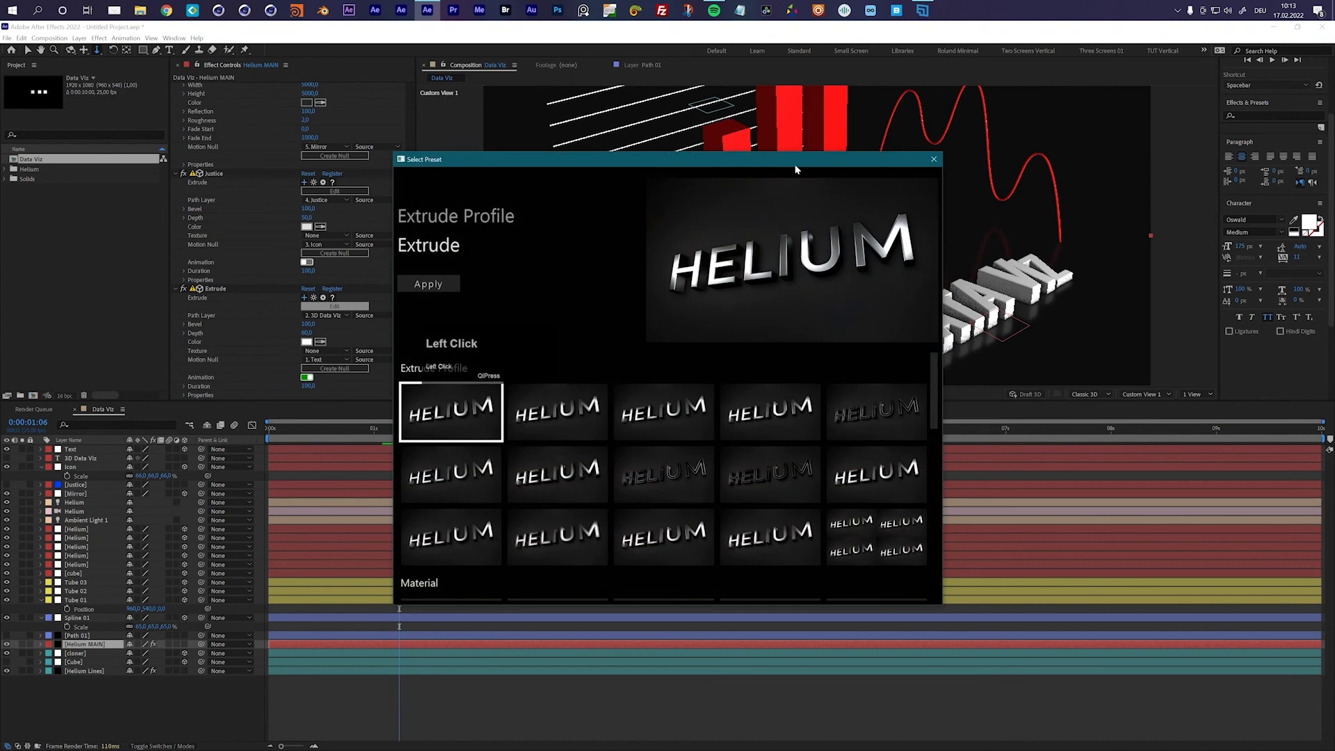
scroll(850, 400, "down", 5)
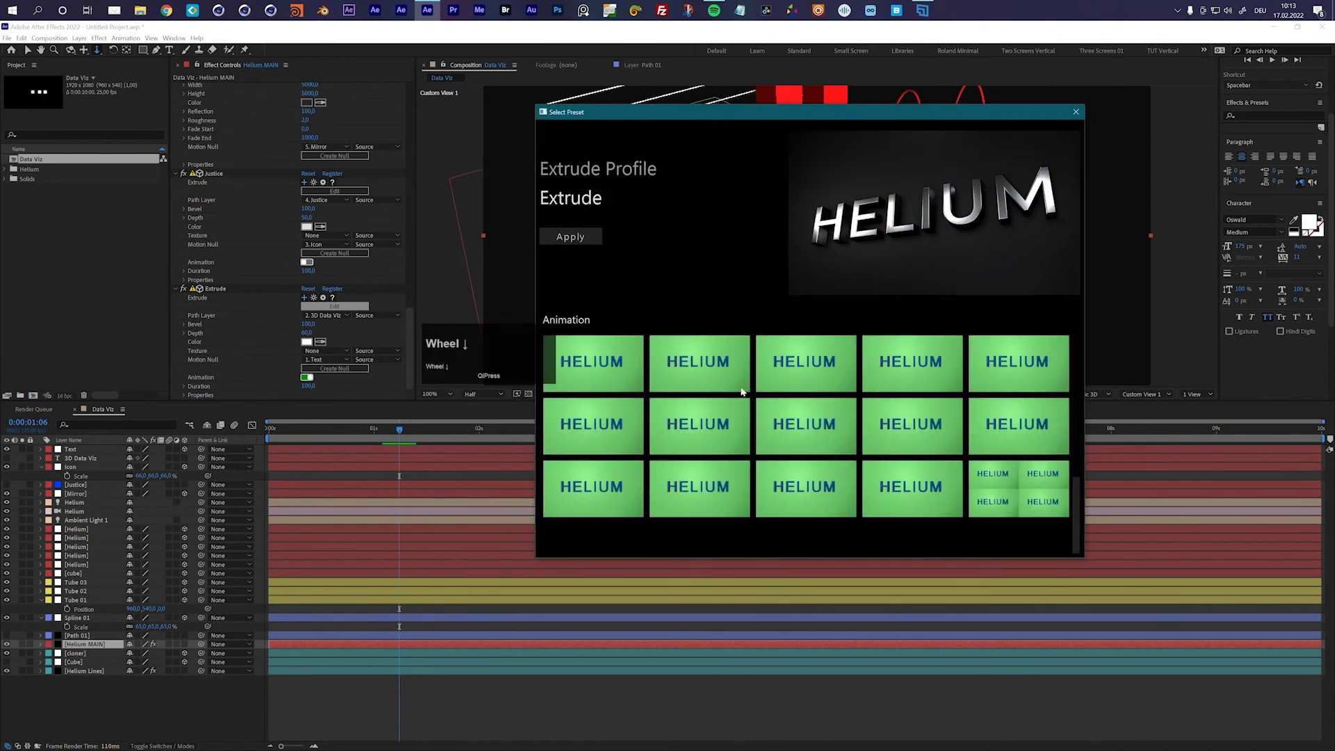
left_click(614, 375)
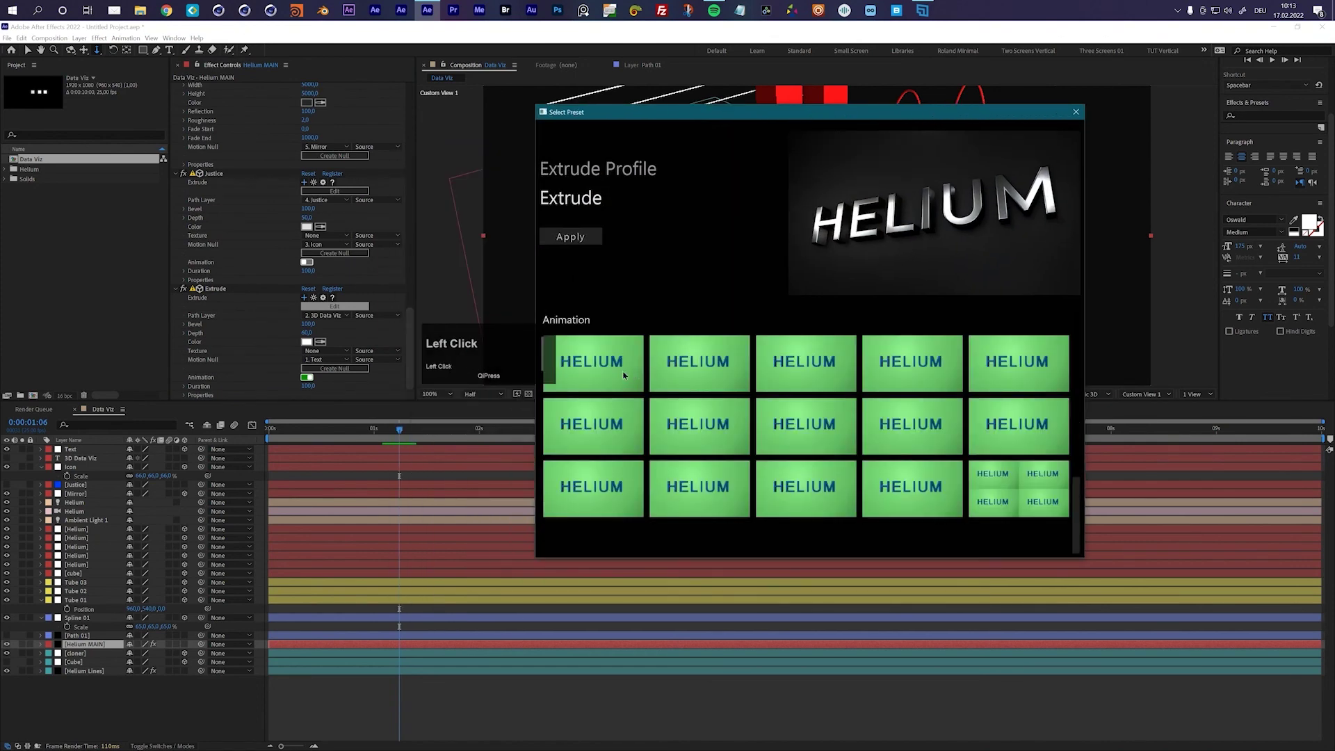
left_click(682, 374)
left_click(843, 421)
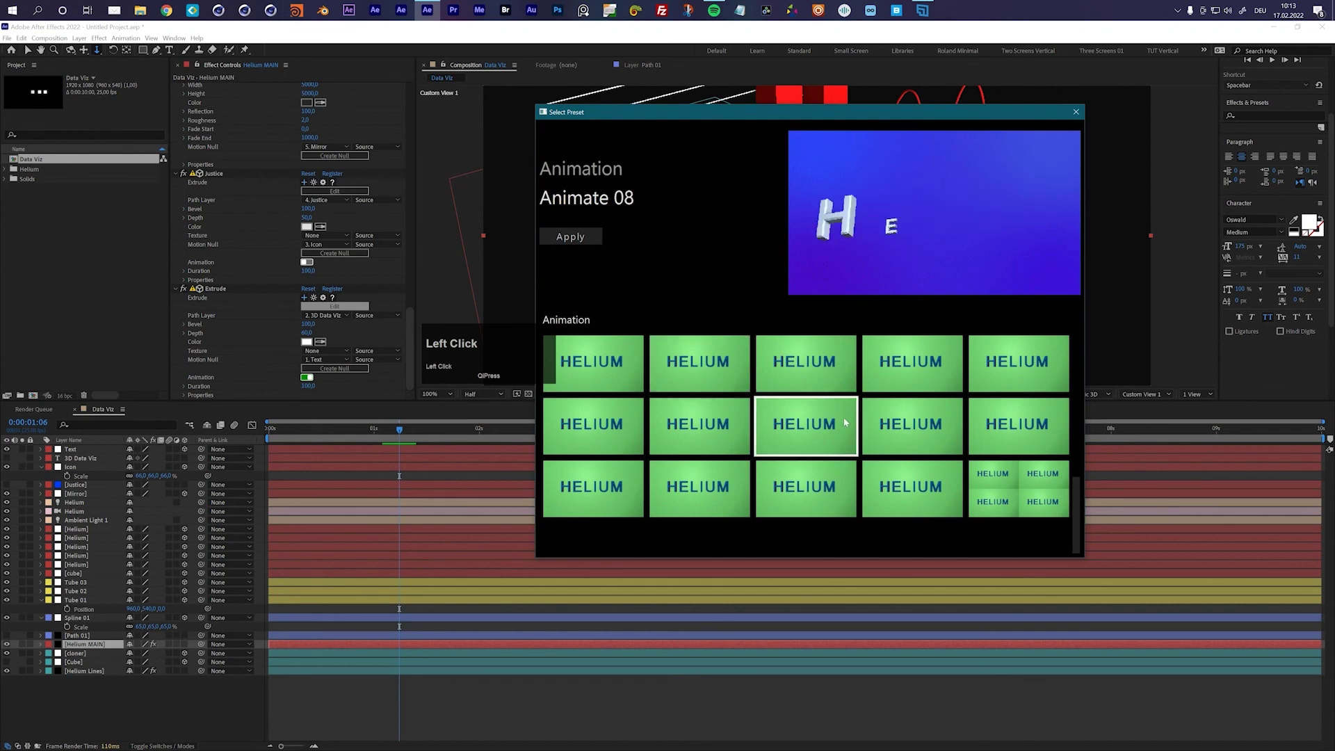
left_click(1017, 425)
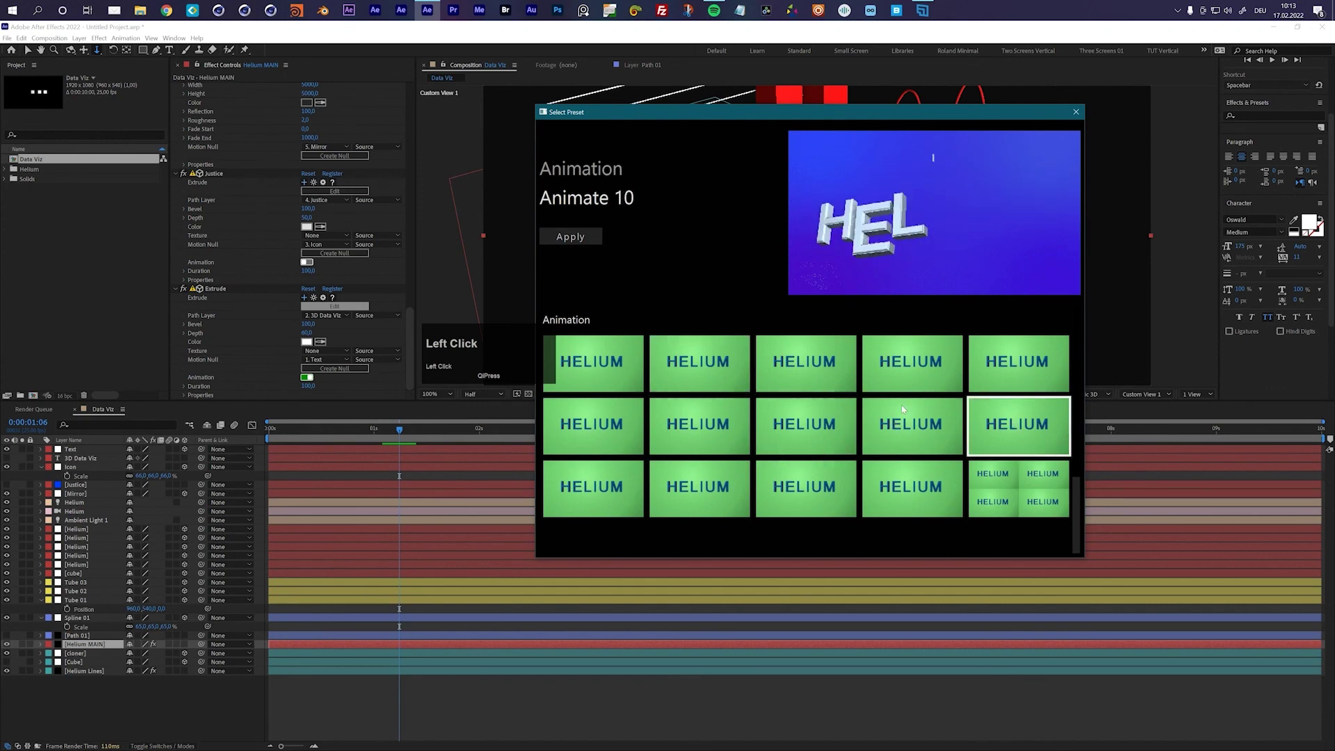
left_click(624, 369)
left_click(605, 451)
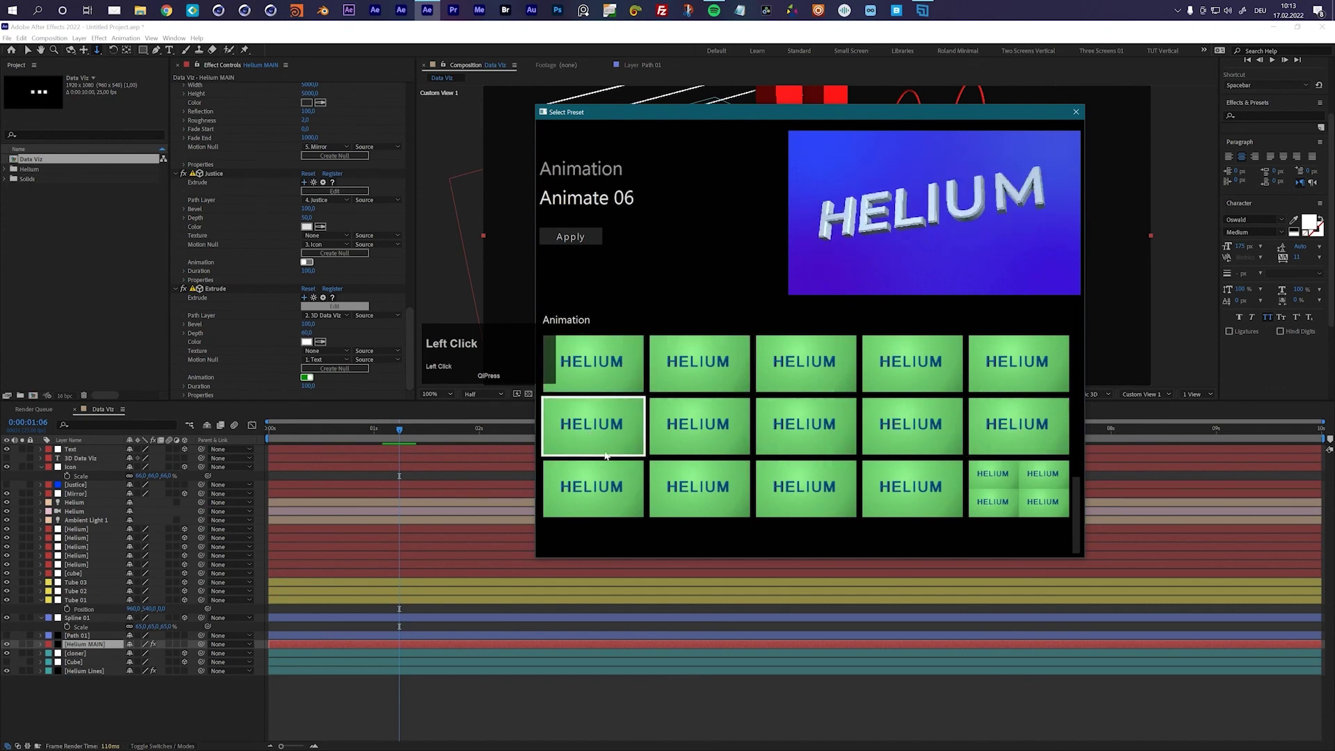
left_click(584, 240)
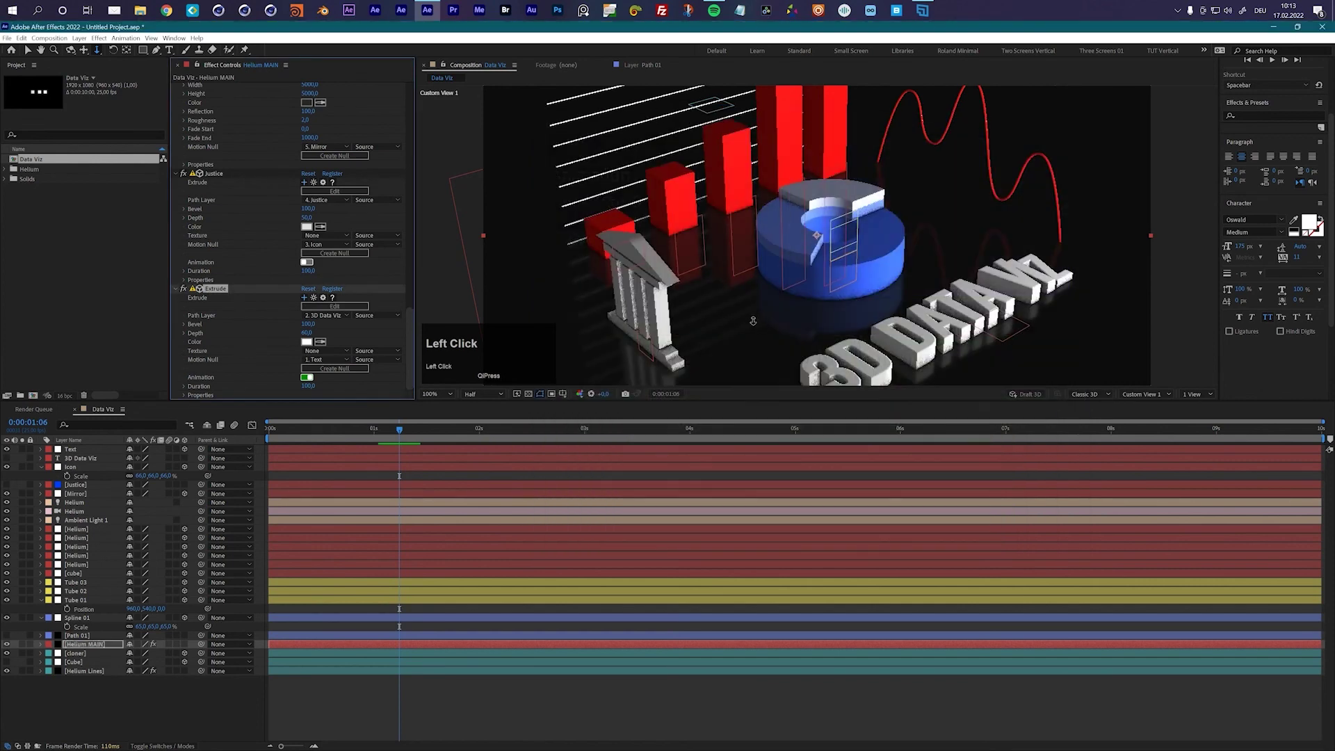
mouse_move(399, 432)
left_mouse_down()
mouse_move(260, 440)
mouse_move(398, 450)
left_mouse_up()
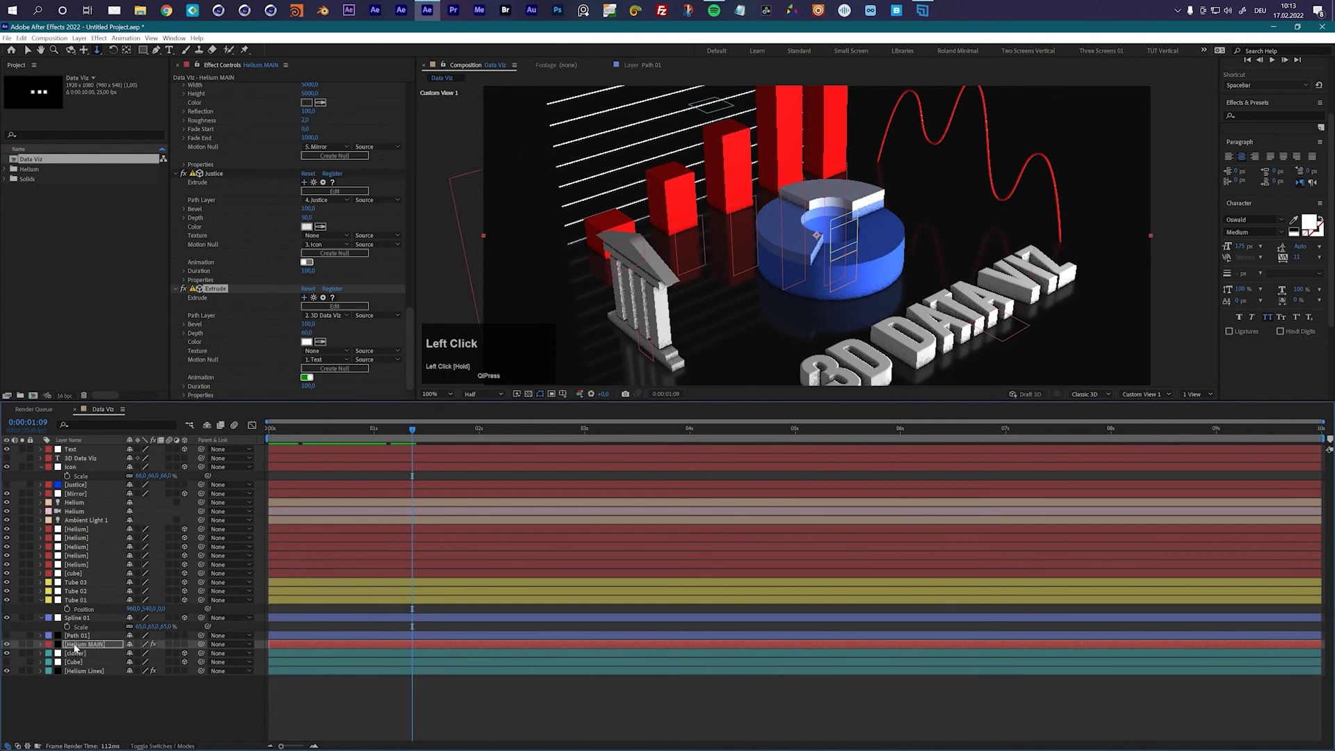
Move the Text null slightly along its axis to shift the extruded lettering on the mirror floor
left_click(75, 647)
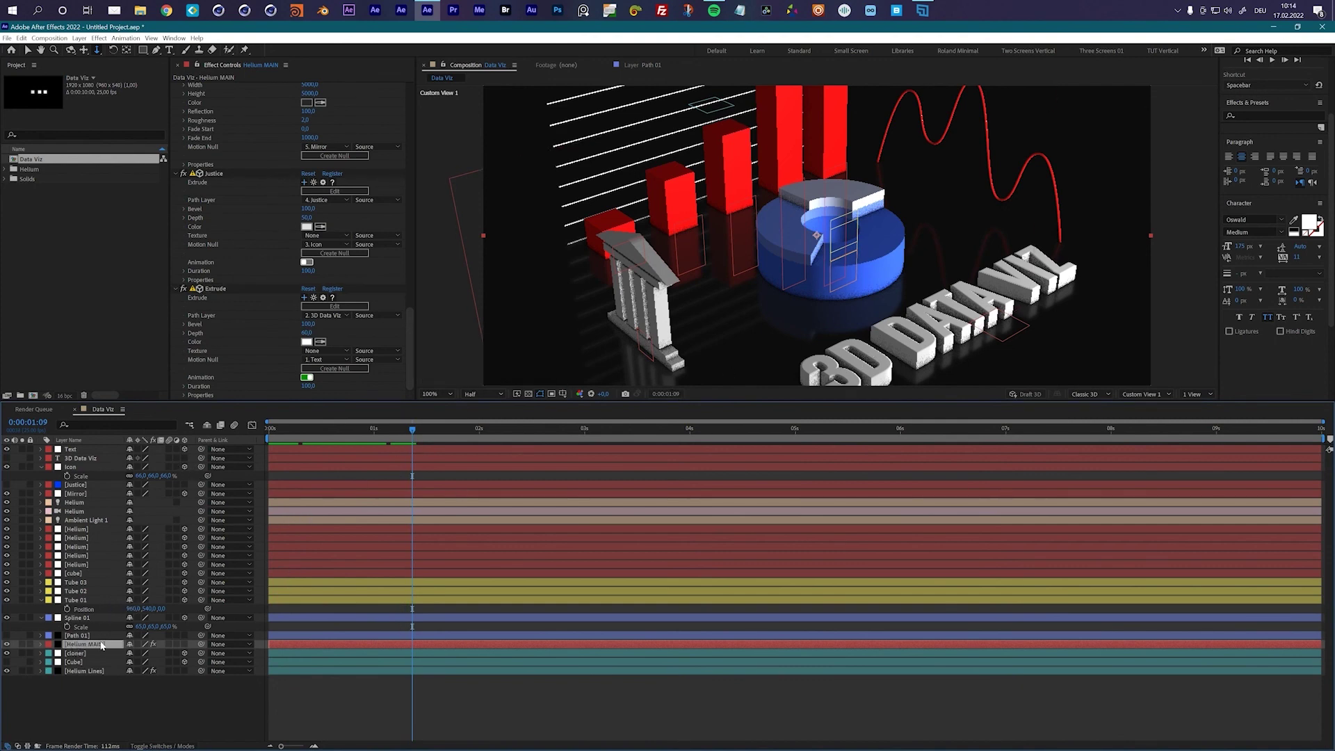
left_click(864, 346)
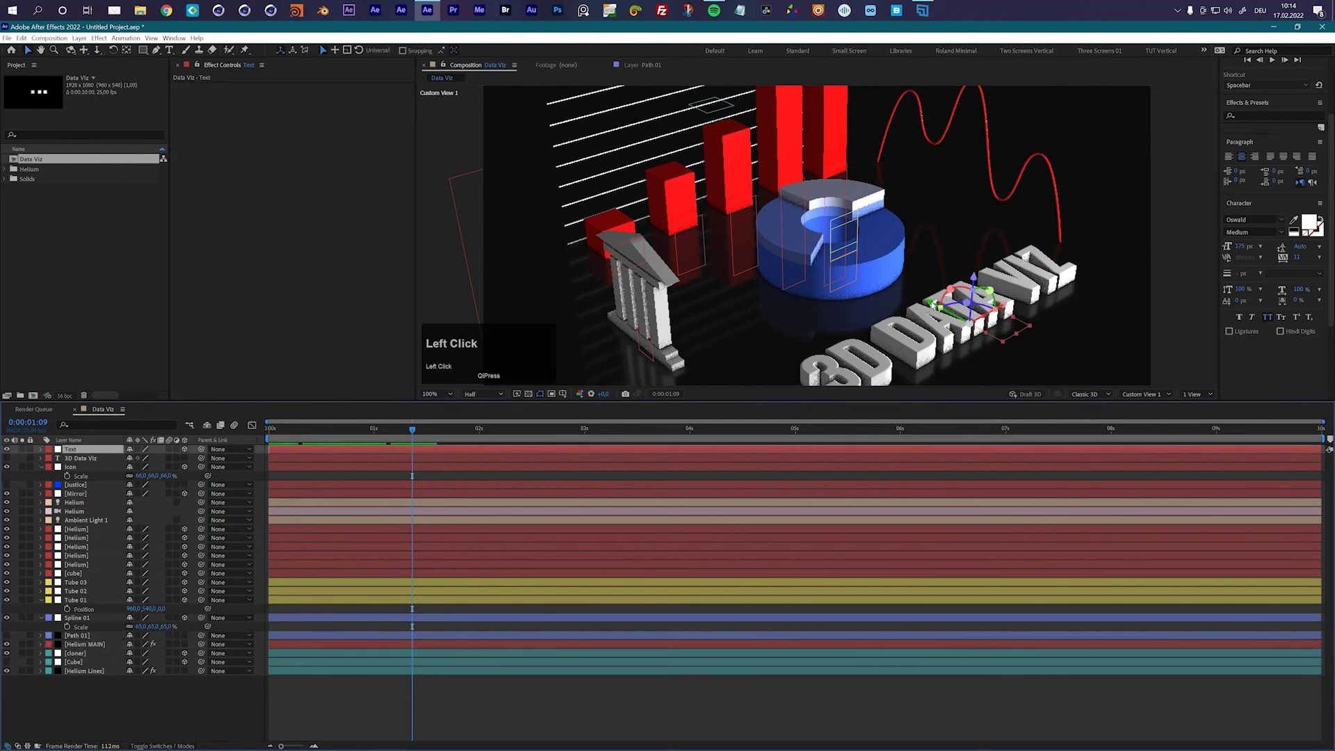
left_click_drag(932, 304, 926, 304)
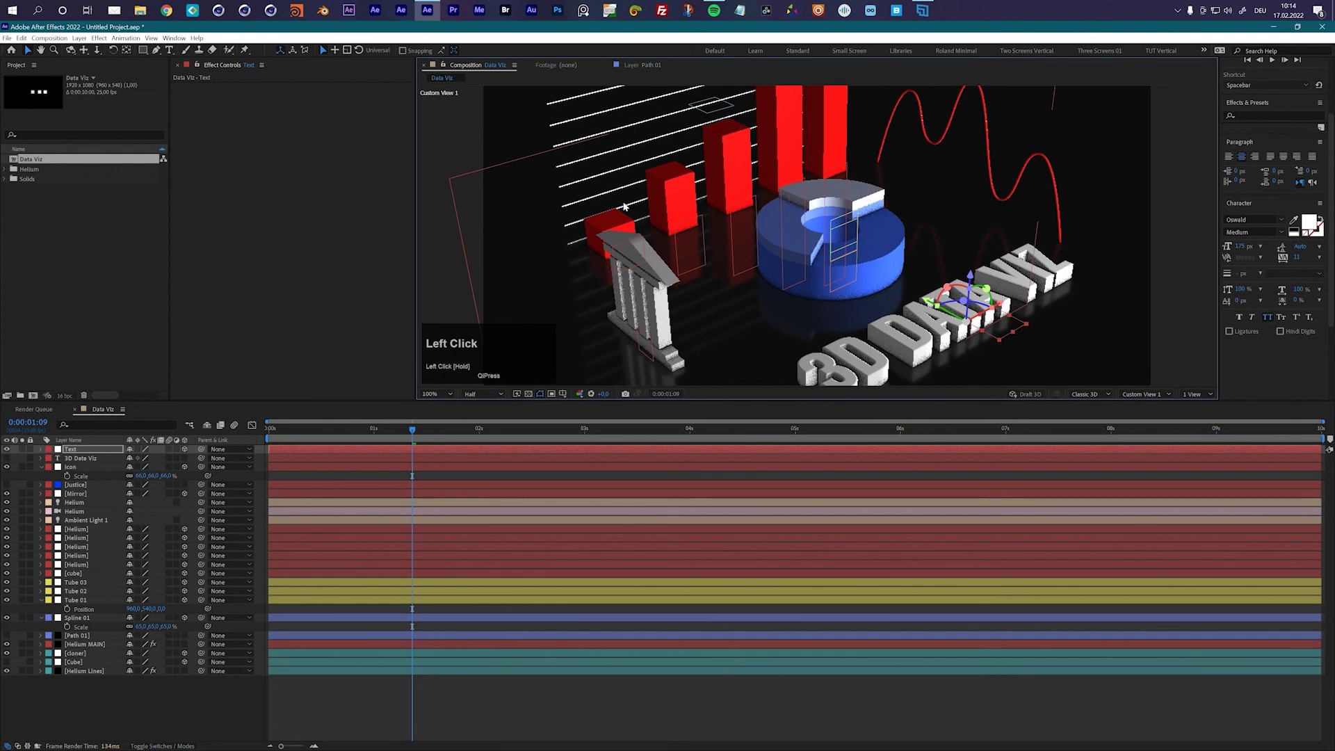